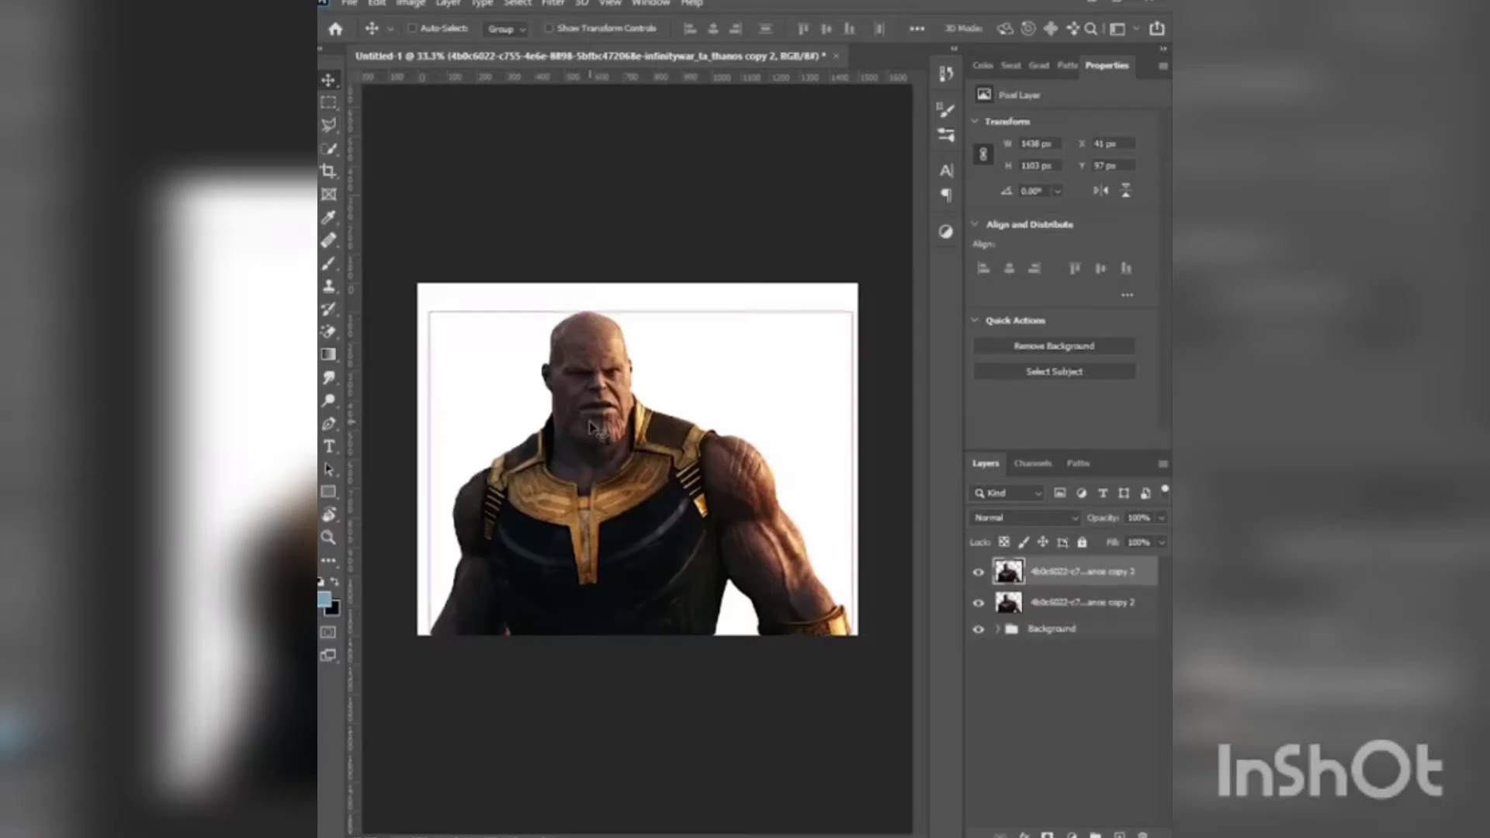
- Liquify the Thanos copy, smearing his head and shoulder into a rightward streak
left_click(552, 3)
left_click(644, 141)
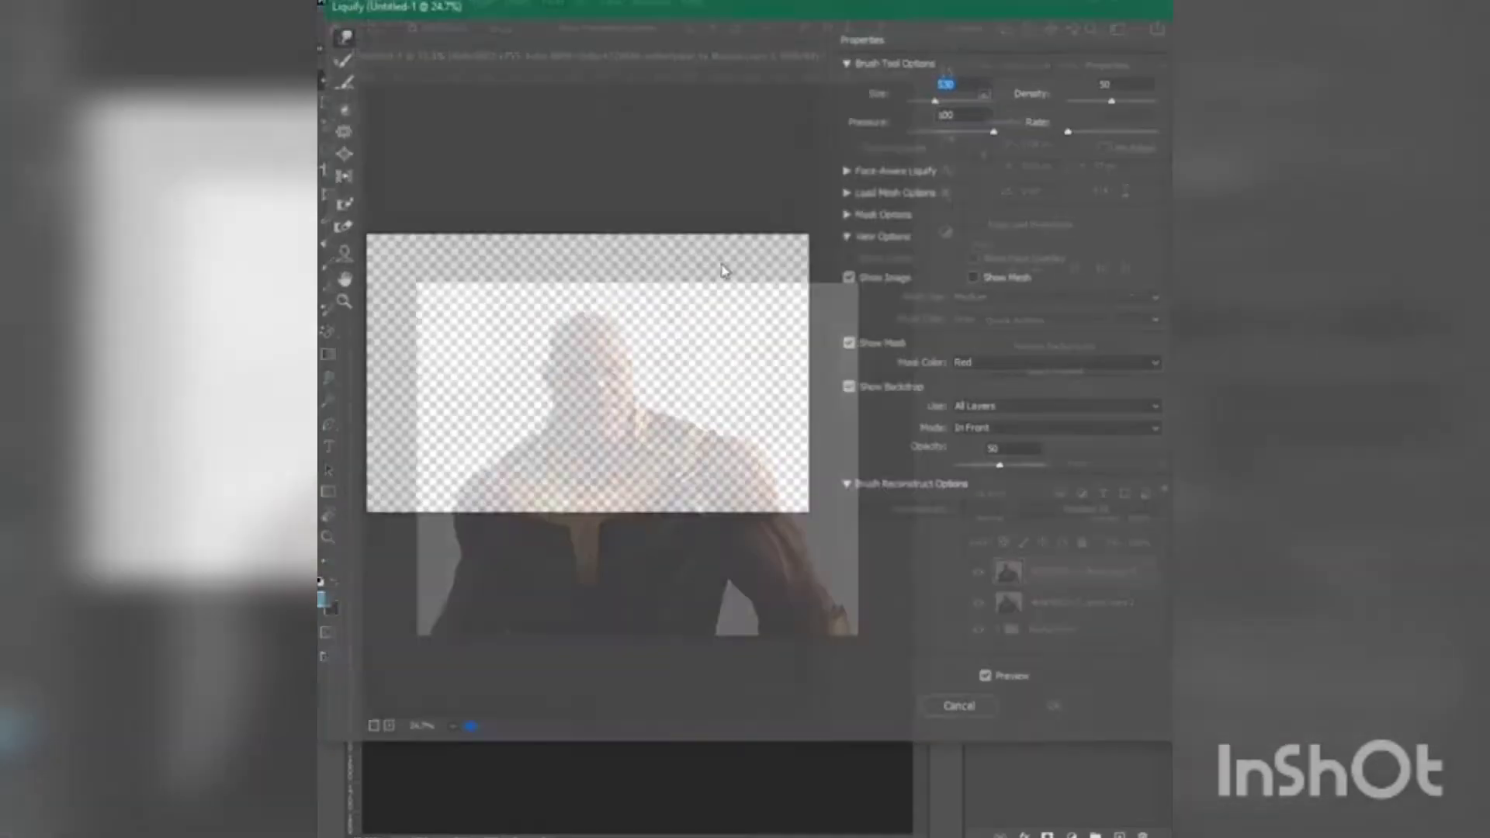
left_click_drag(586, 310, 807, 326)
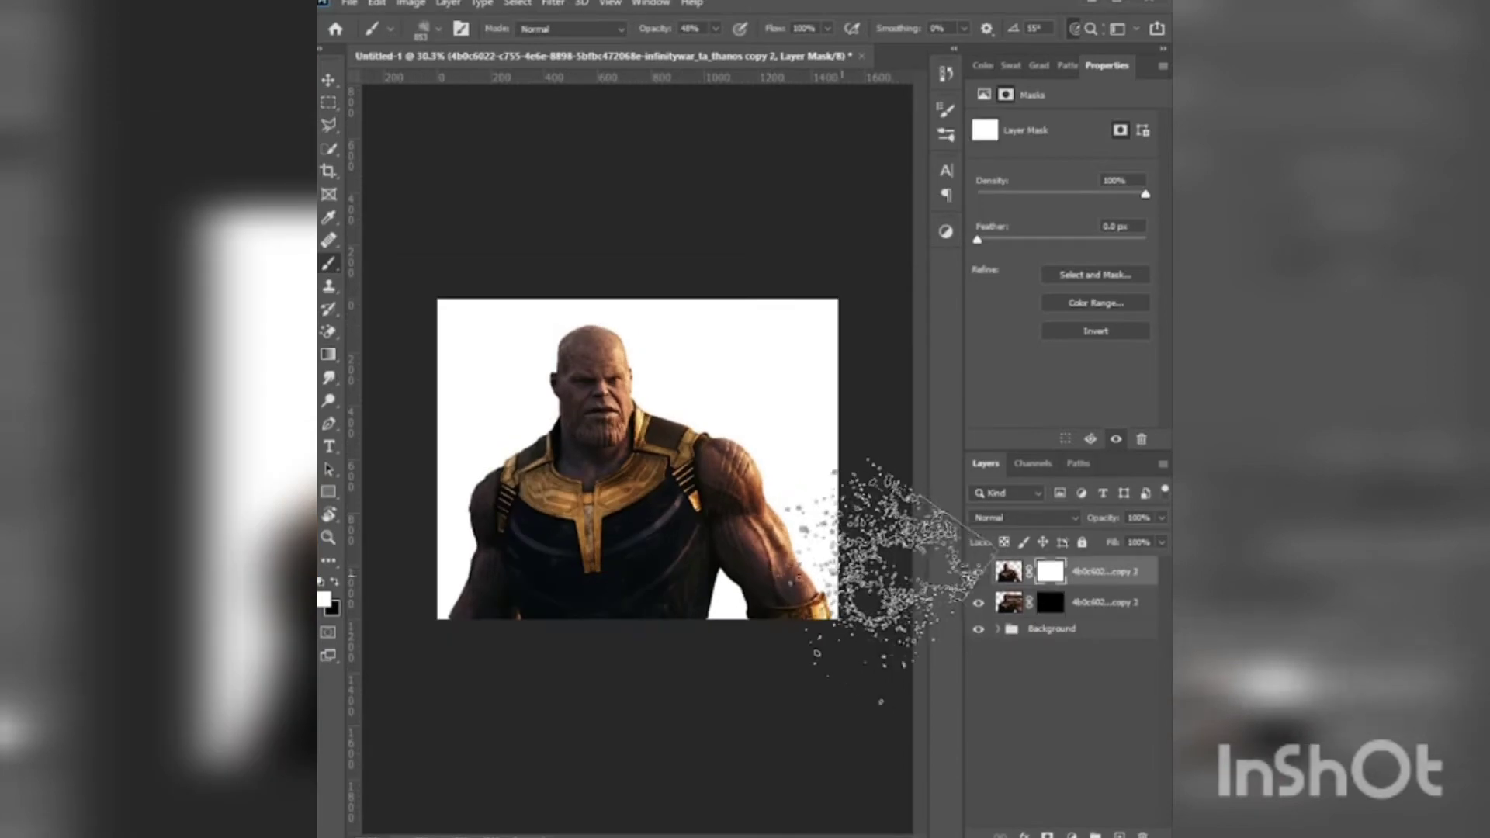
- With black foreground, paint speckles on the right arm and rotate the brush tip
key("x")
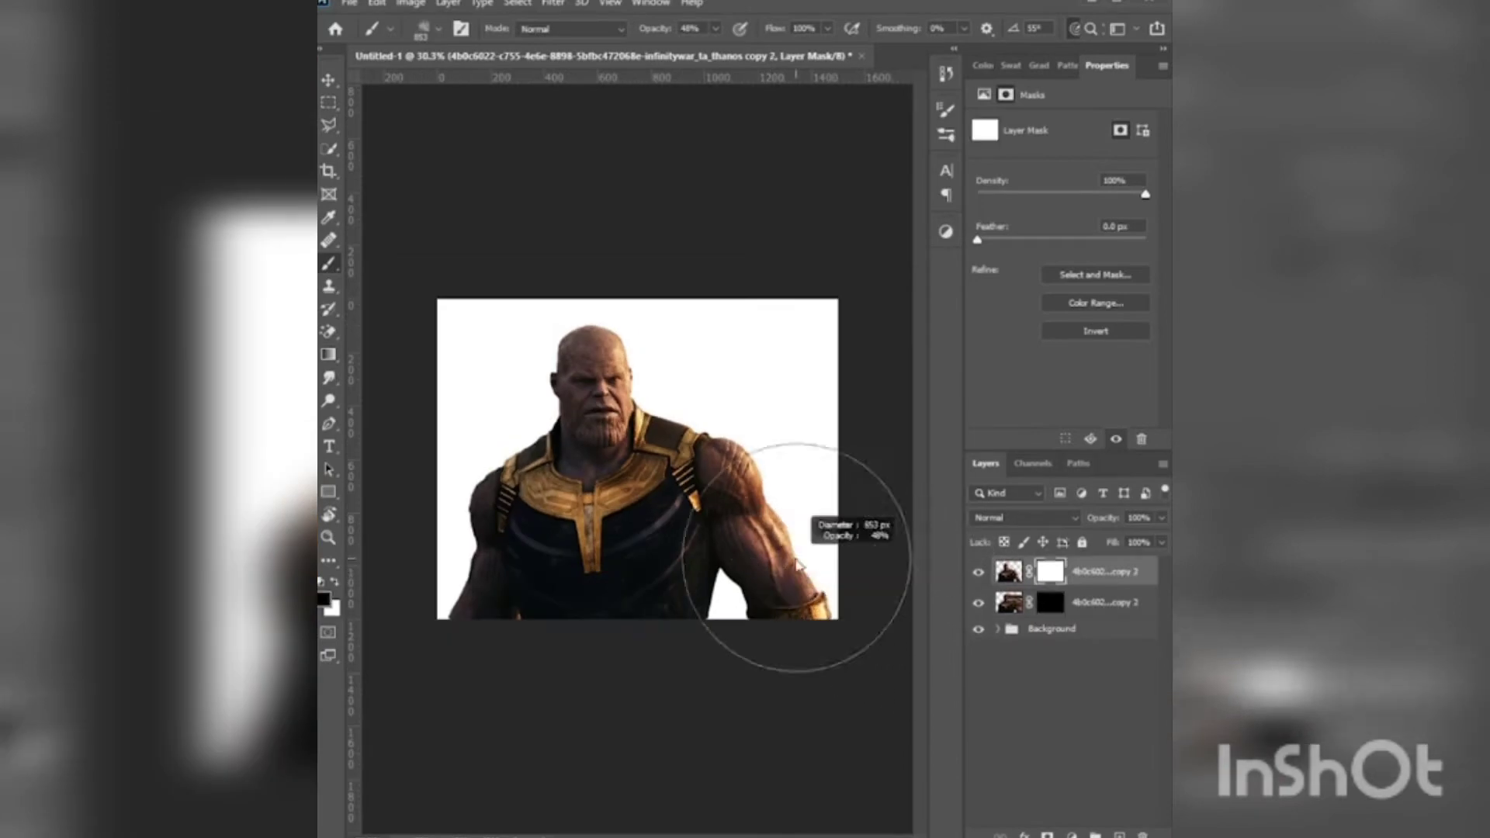
left_click_drag(807, 589, 765, 506)
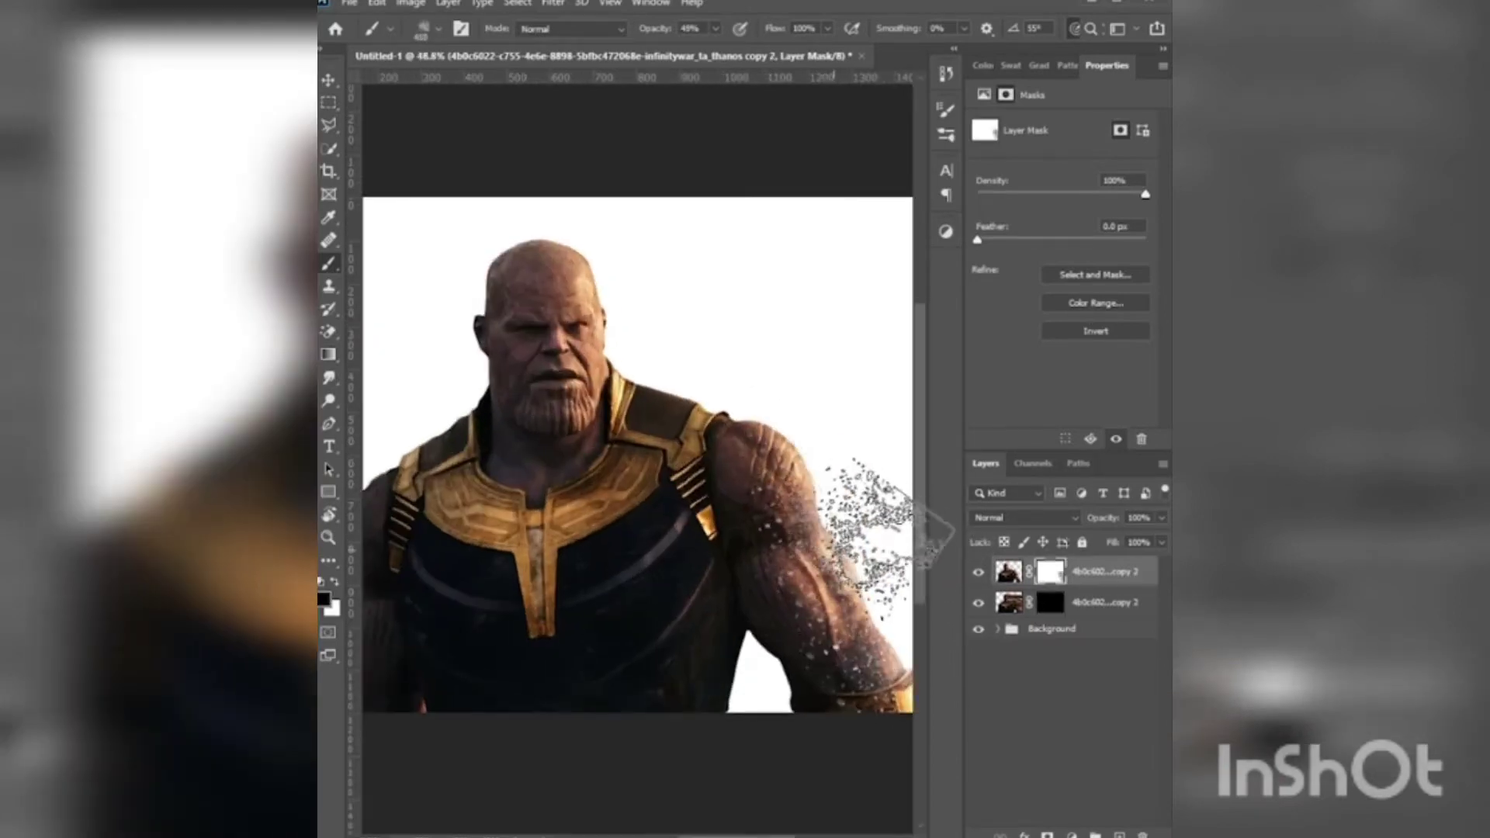
right_click(790, 435)
left_click_drag(816, 347, 811, 340)
key("Return")
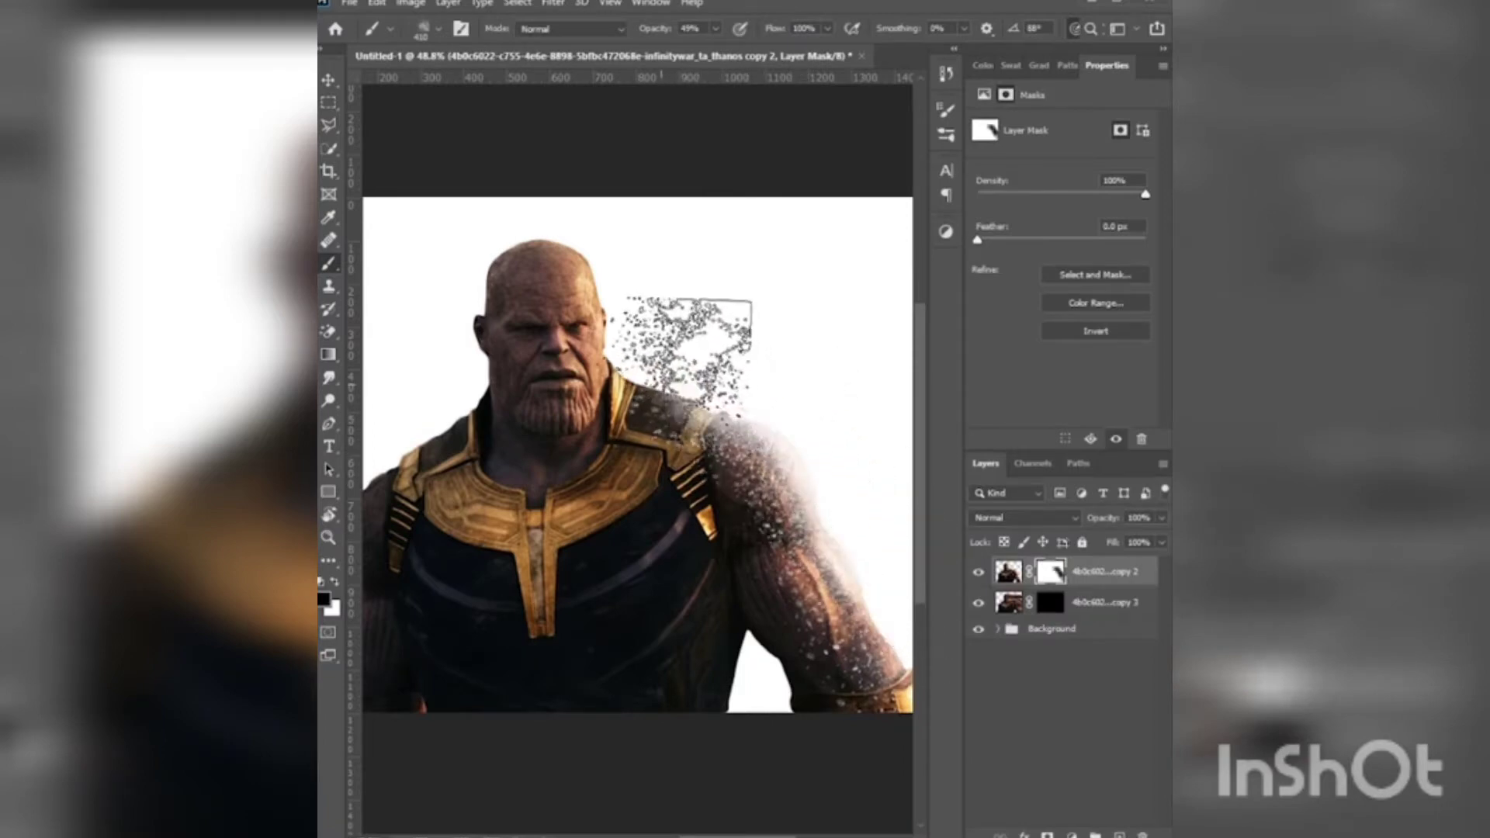
right_click(682, 334)
left_click_drag(707, 346, 728, 358)
key("Return")
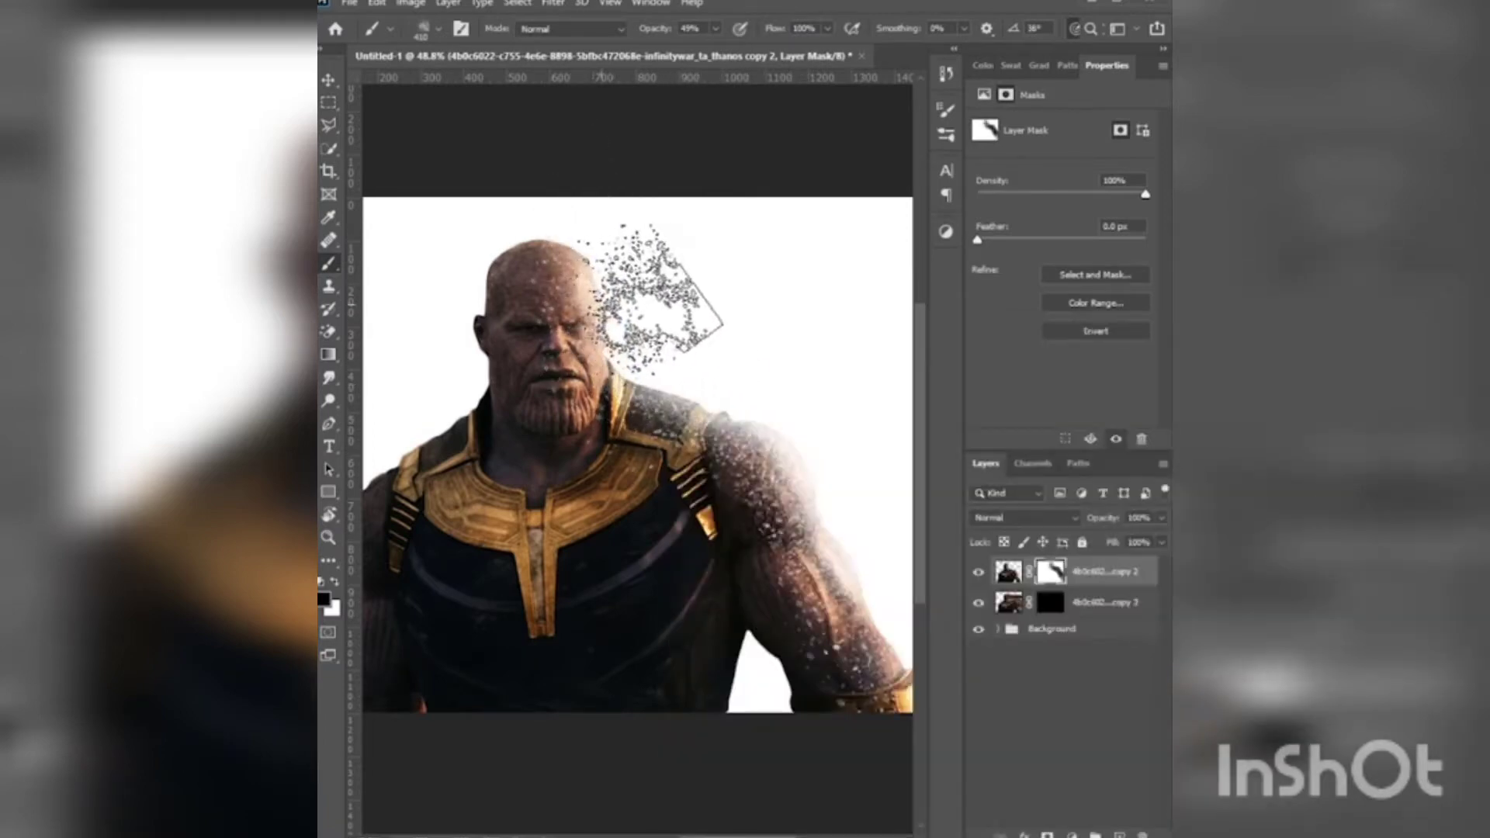
- Stamp explosion particles over the head, shoulder, beside the head and along the right arm
left_click(597, 233)
scroll(837, 491, "down", 2)
left_click(838, 491)
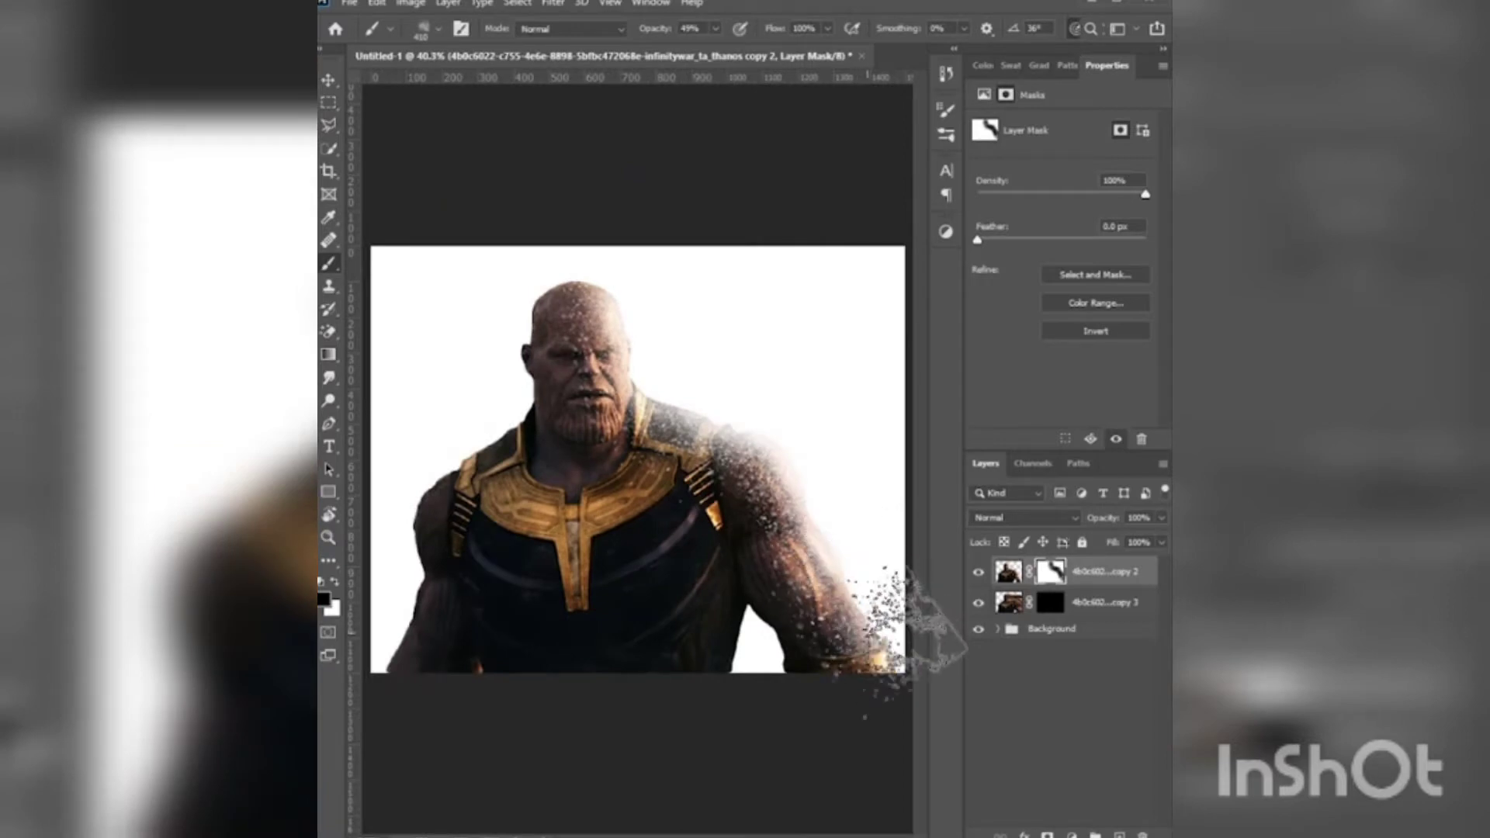
right_click(838, 411)
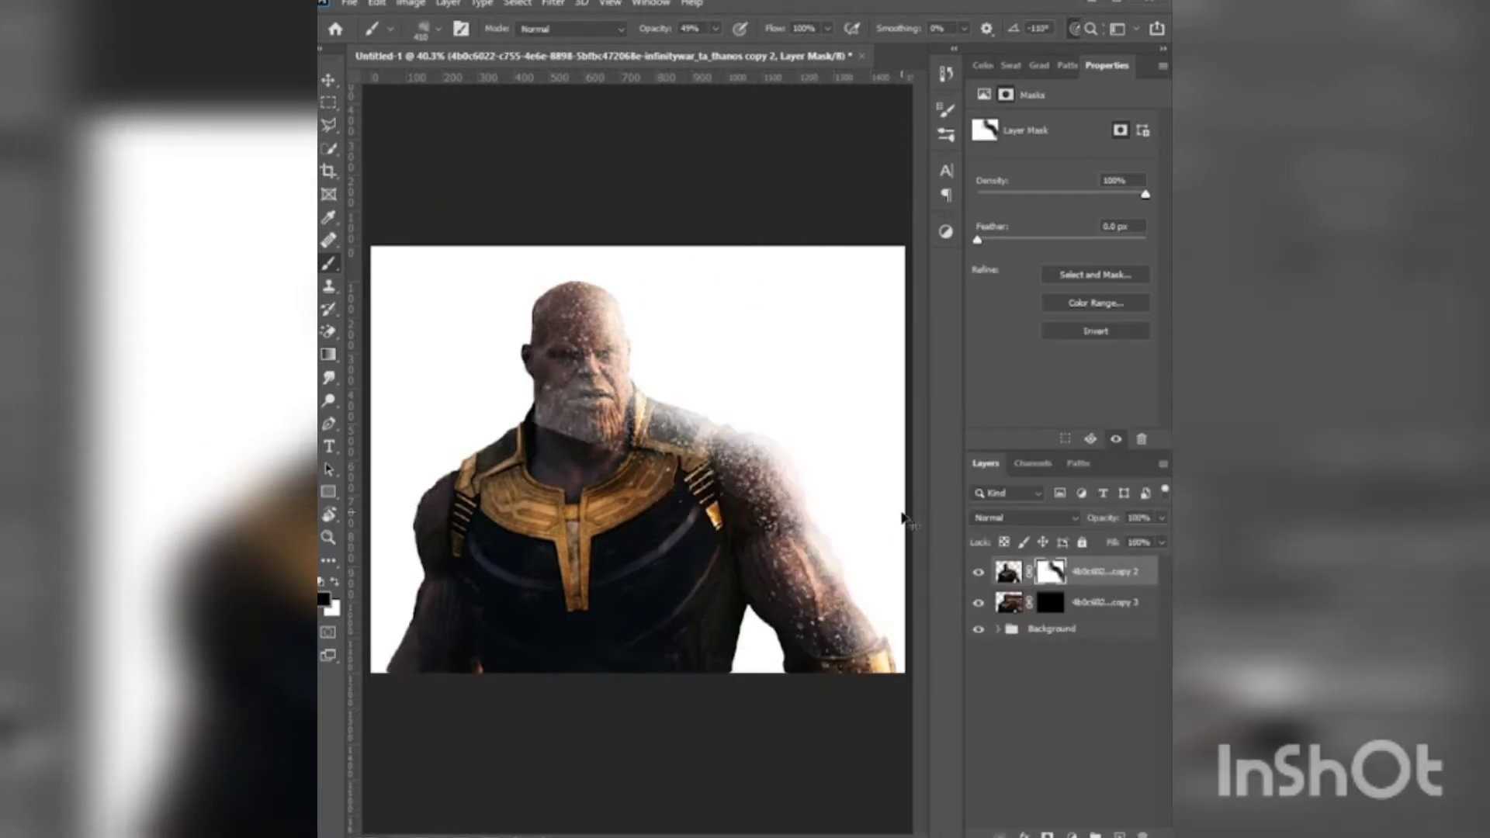
left_click(822, 543)
left_click(652, 349)
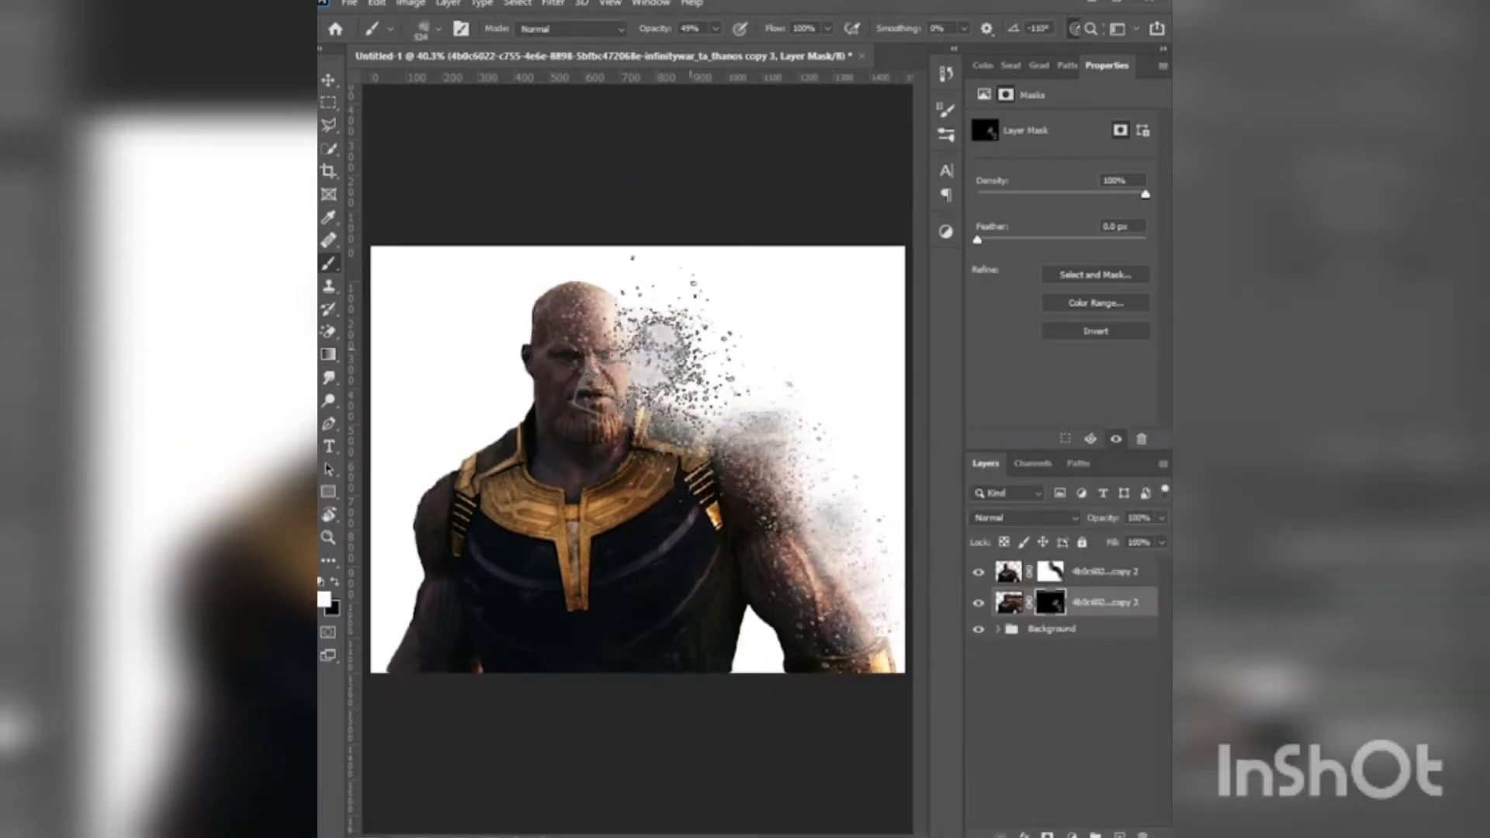
left_click(776, 388)
left_click(838, 628)
- Switch to another explosion particle brush and stamp a large particle burst
left_click(390, 29)
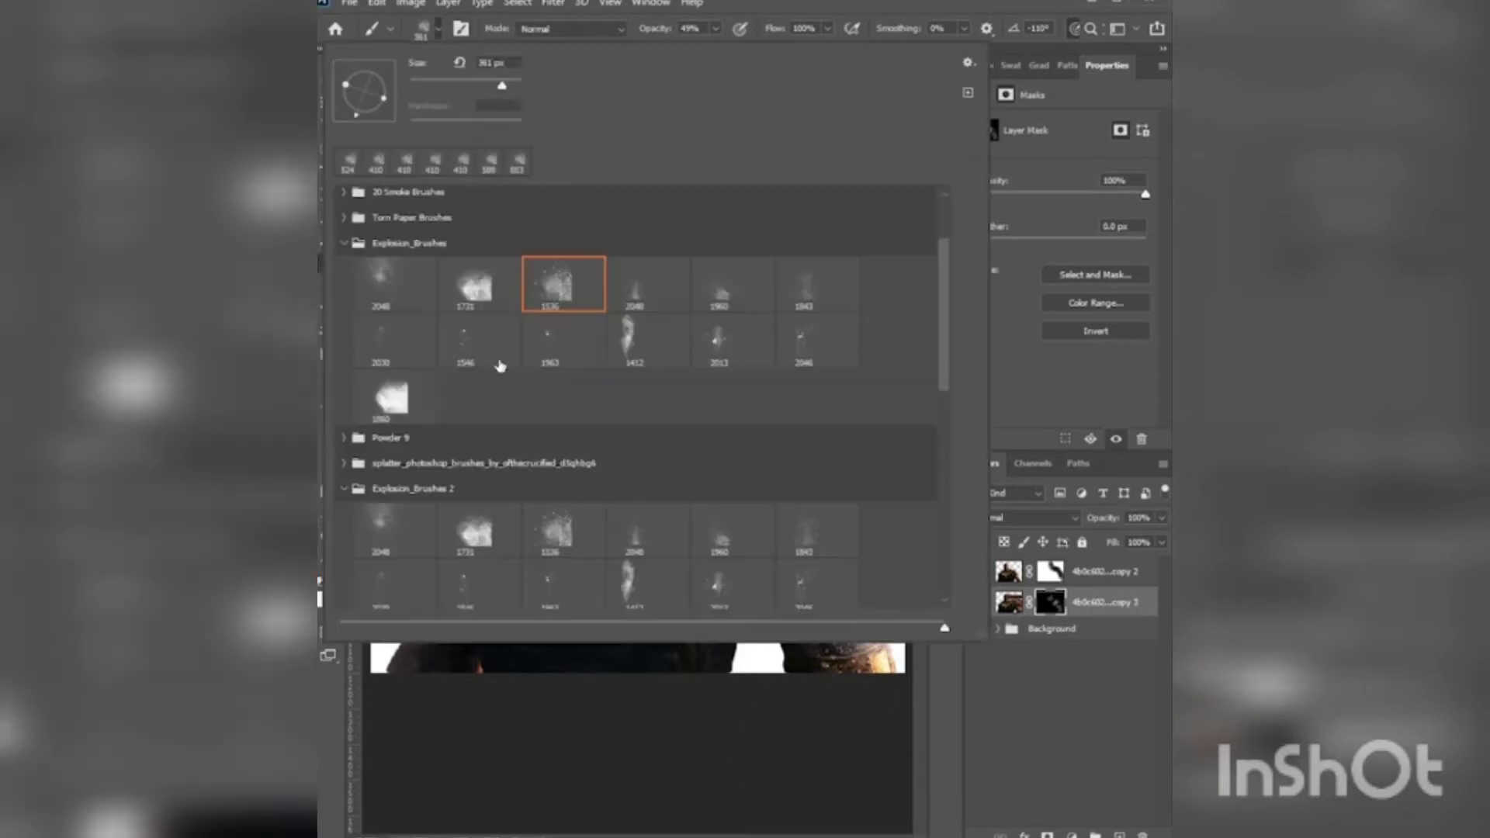
left_click(482, 260)
left_click(776, 404)
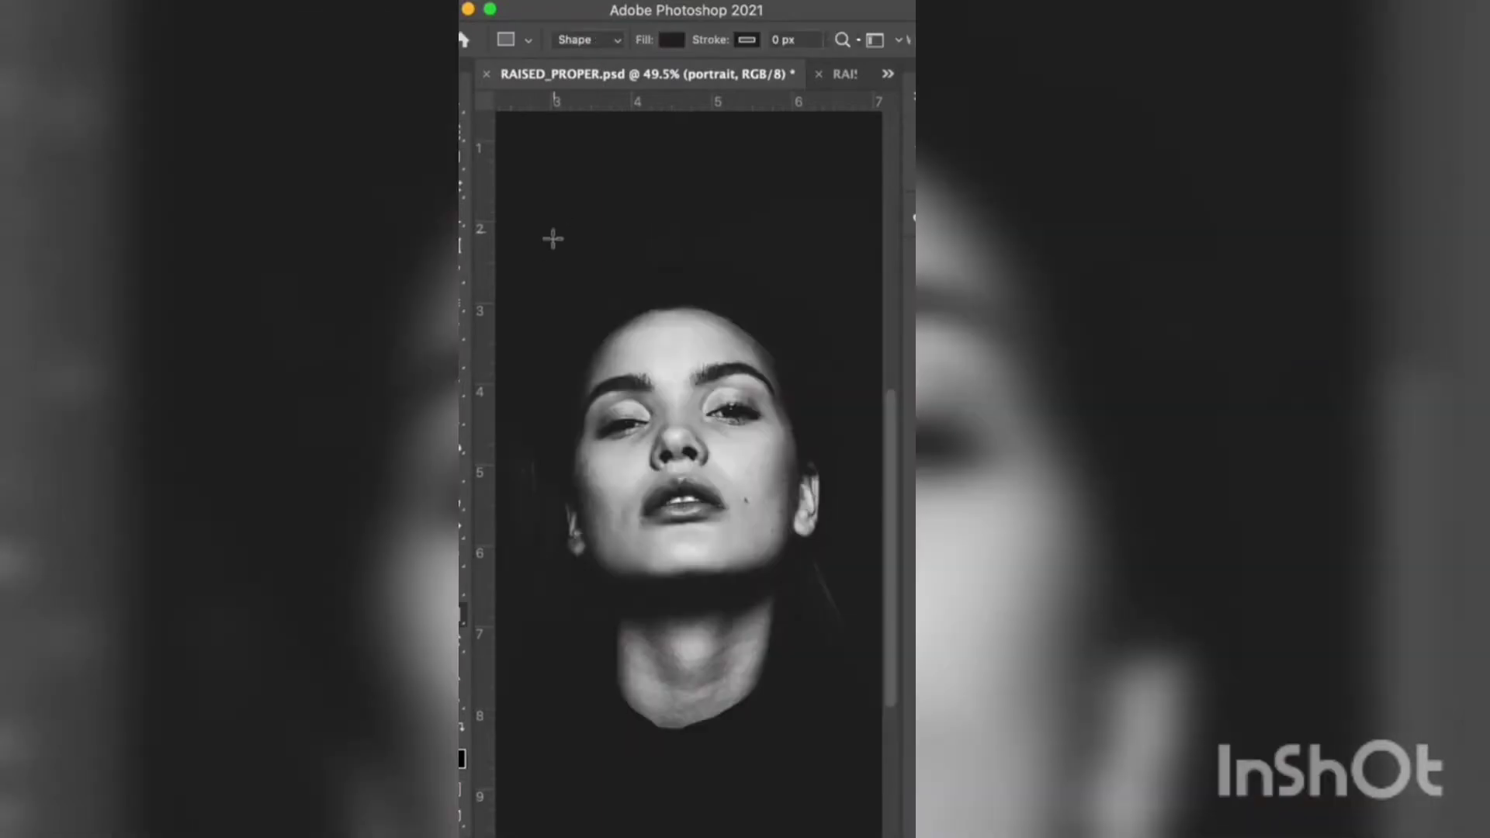
- Draw a dark rectangle over the eyes and convert it to a smart object
left_click_drag(520, 261, 842, 415)
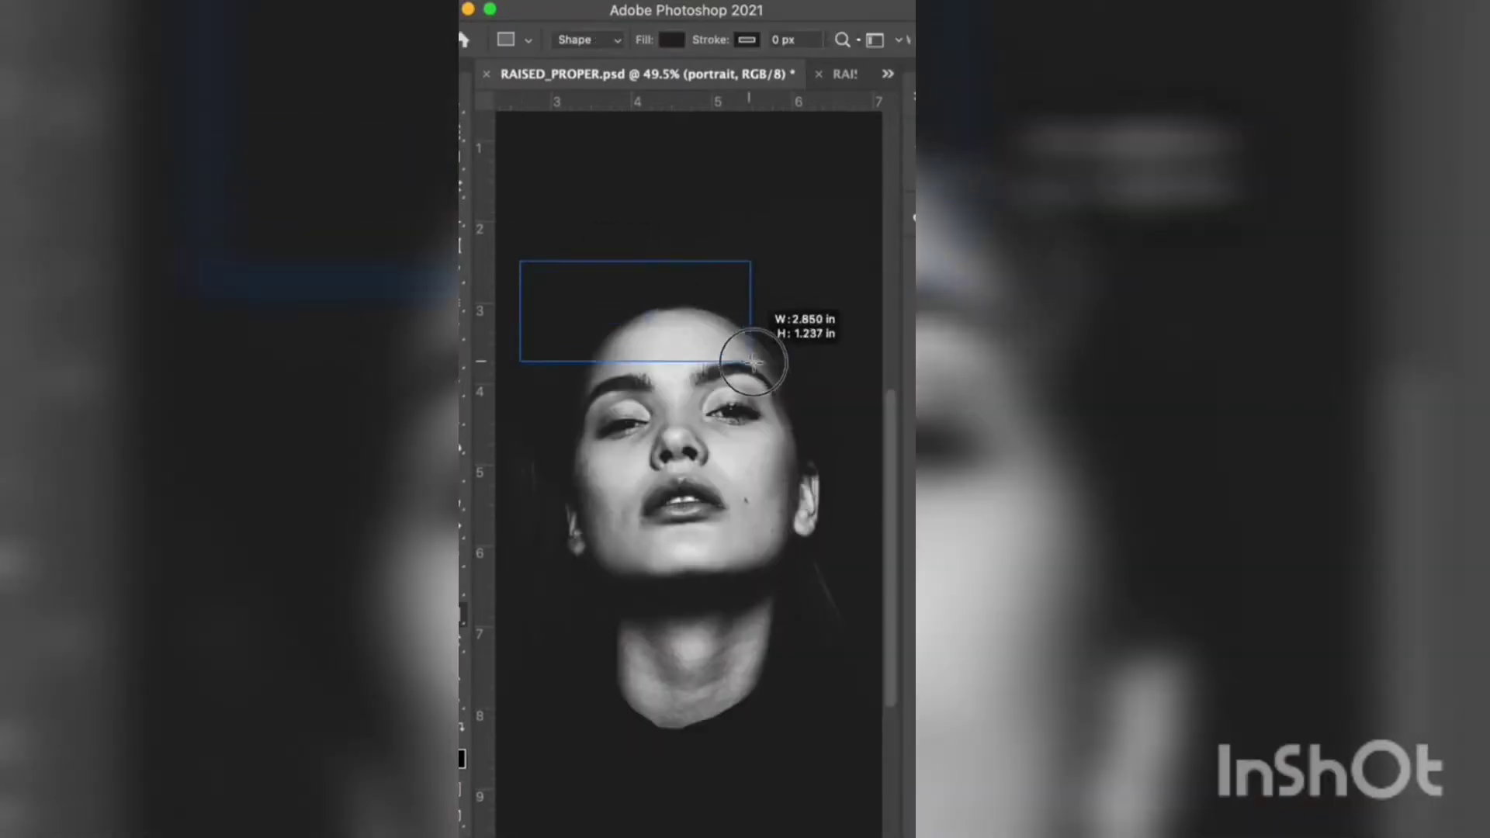
right_click(782, 249)
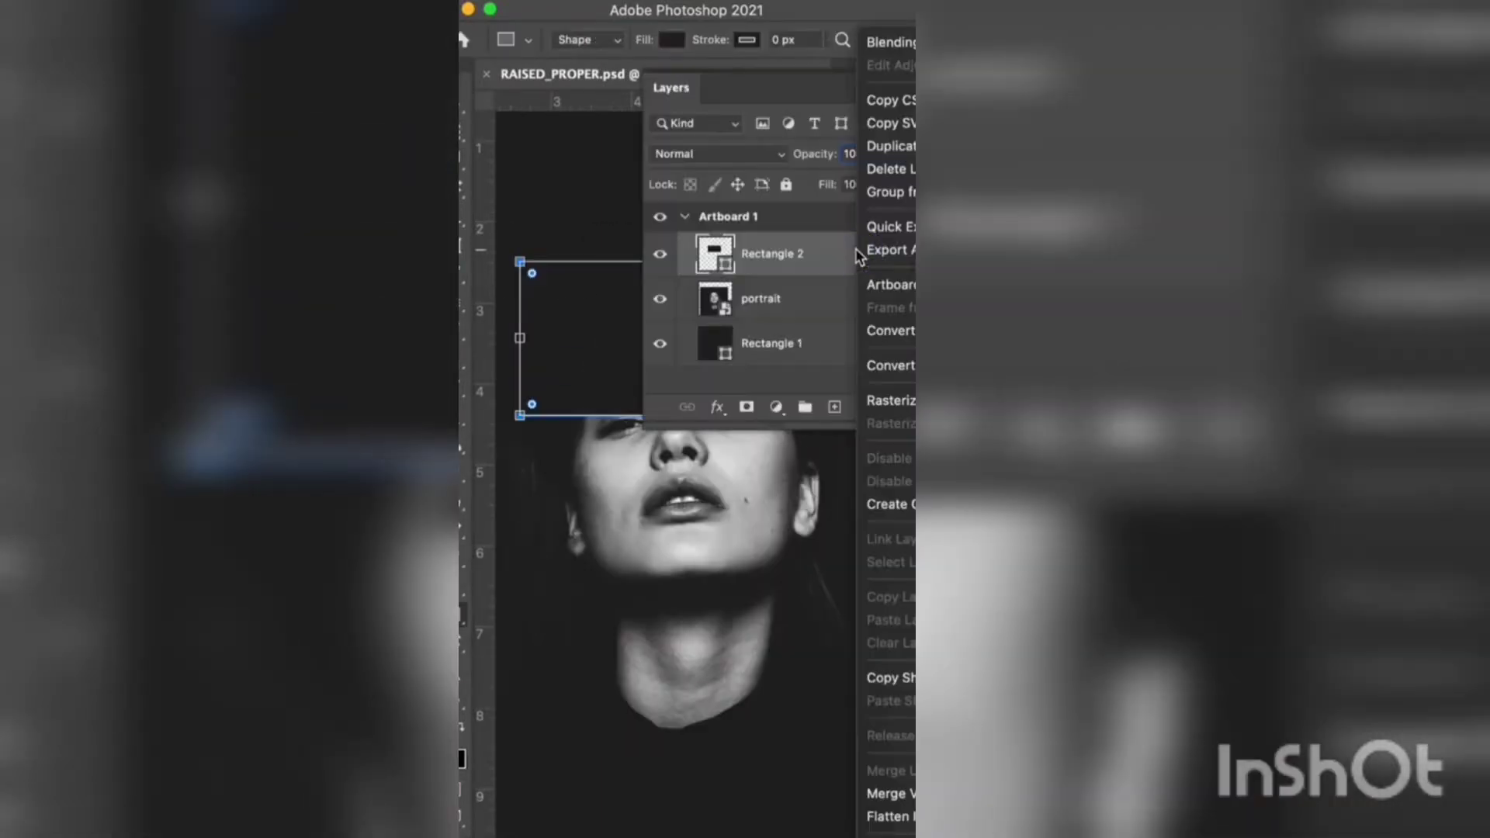
left_click(892, 365)
- Use Liquify Forward Warp to pull the dark band into drips down both cheeks
left_click(795, 4)
left_click(803, 185)
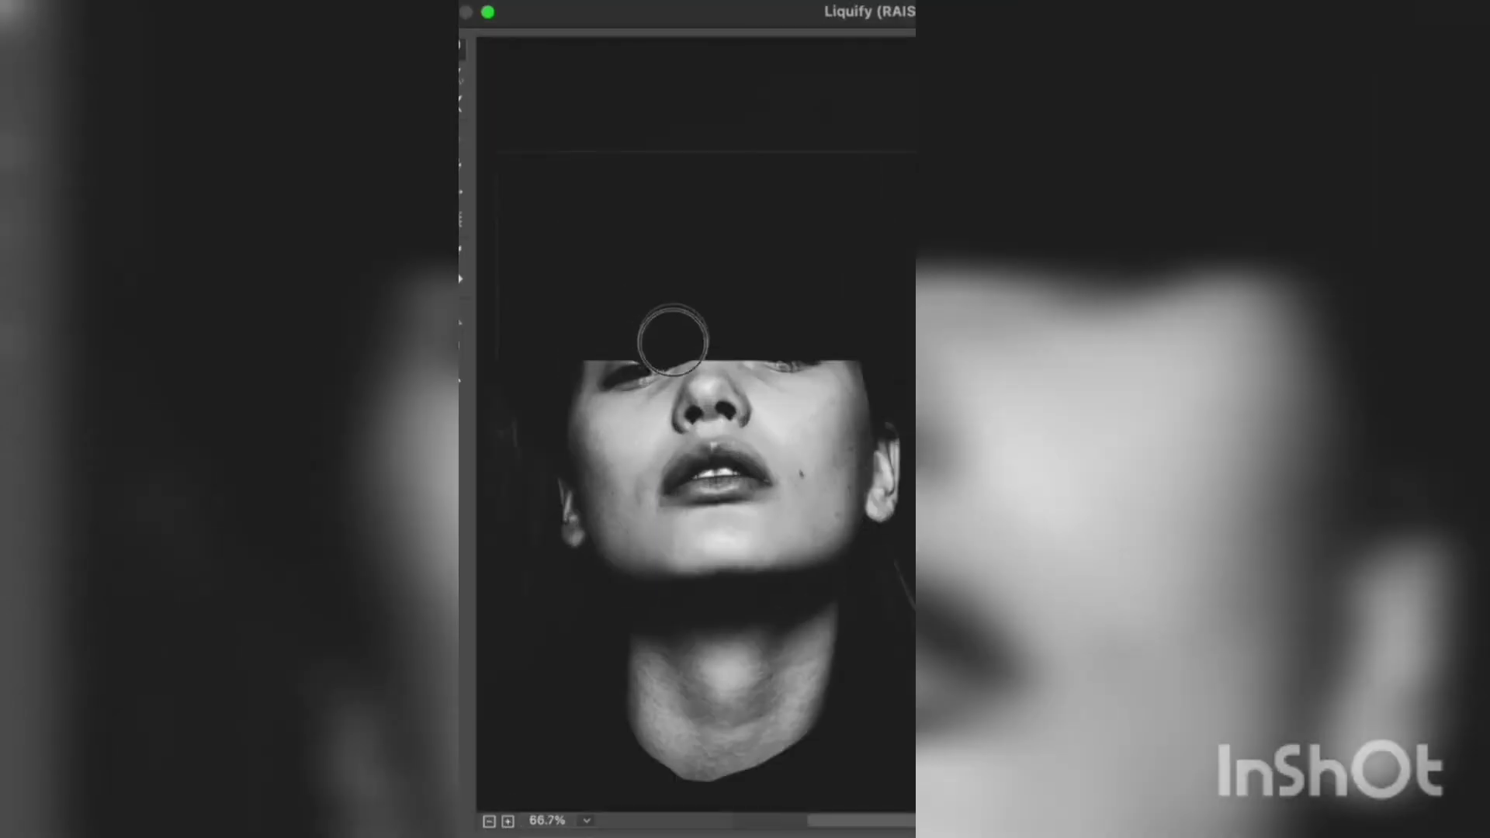
left_click_drag(609, 365, 619, 458)
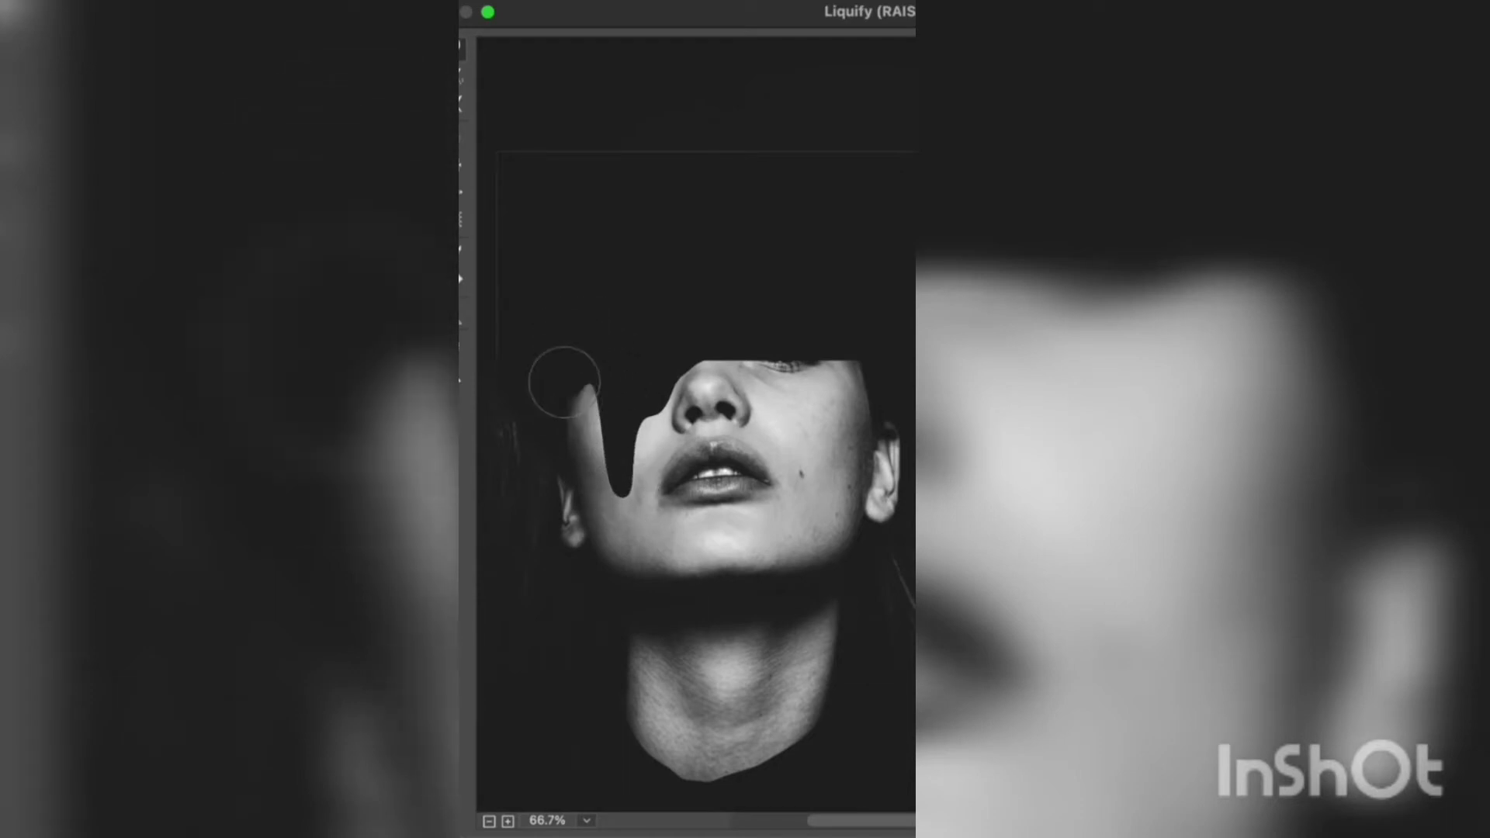
left_click_drag(565, 377, 559, 456)
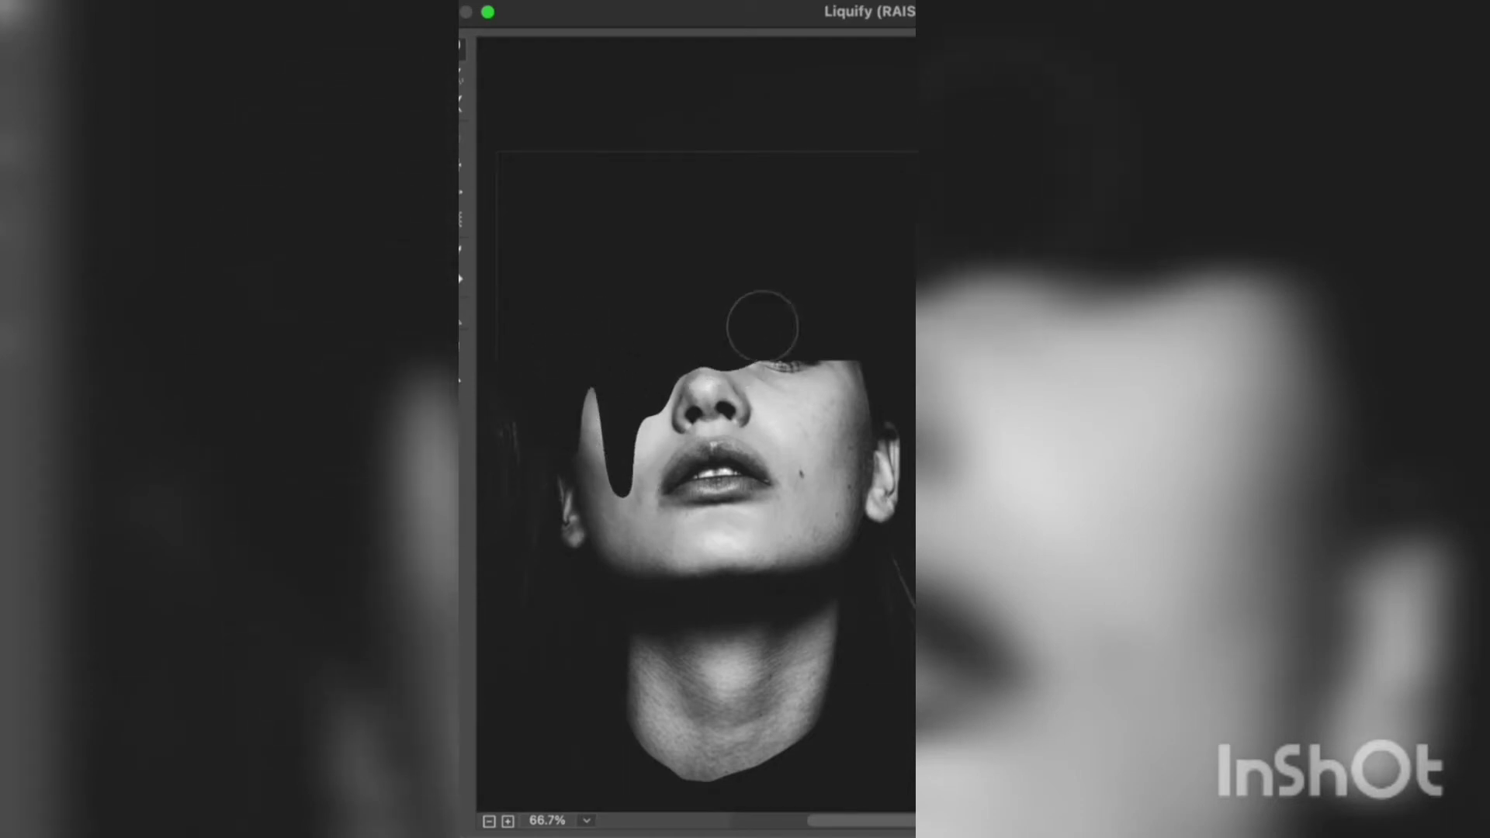
left_click_drag(782, 358, 801, 439)
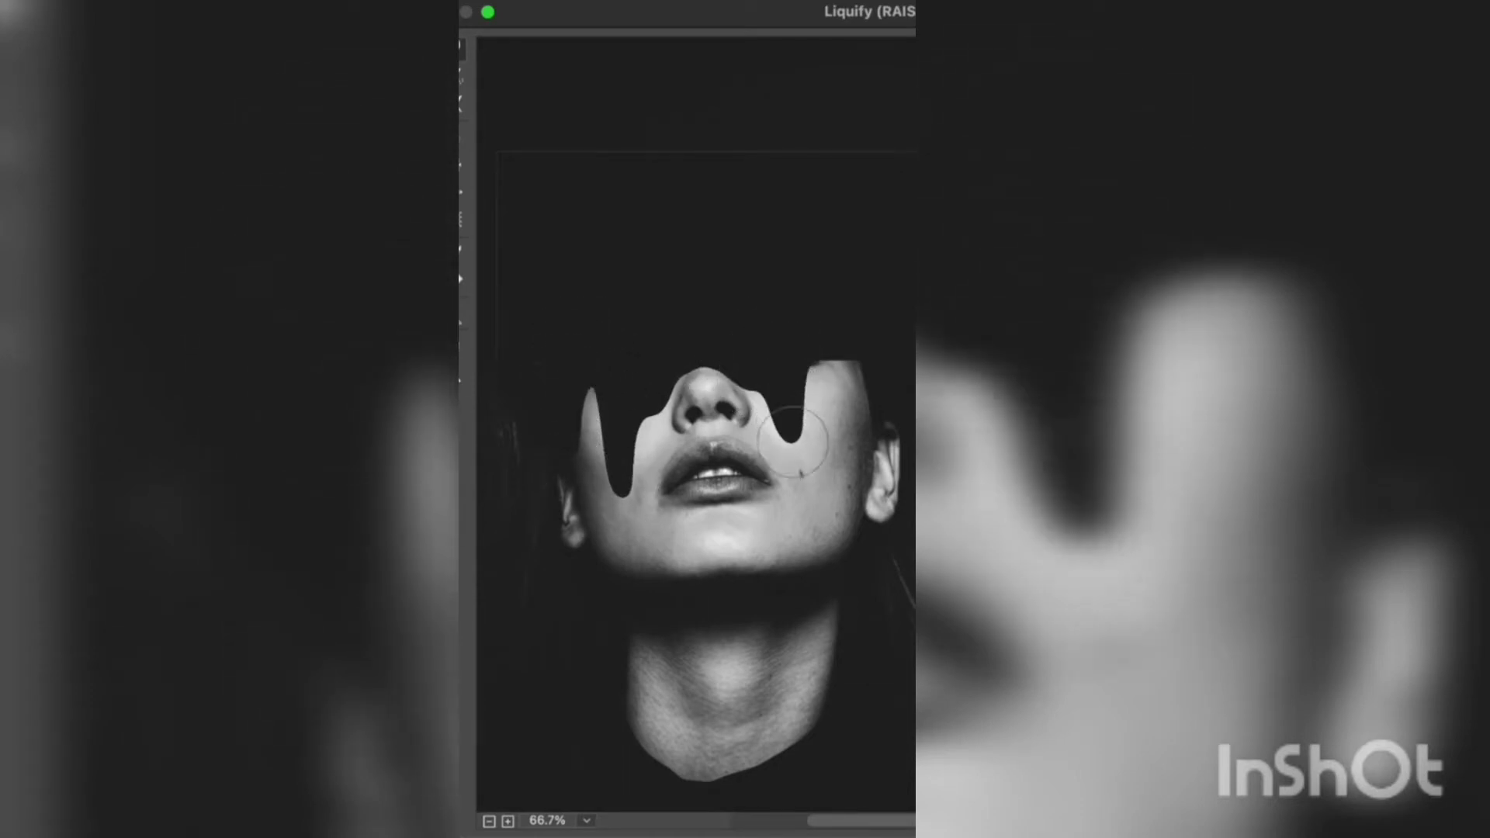
left_click_drag(842, 365, 831, 481)
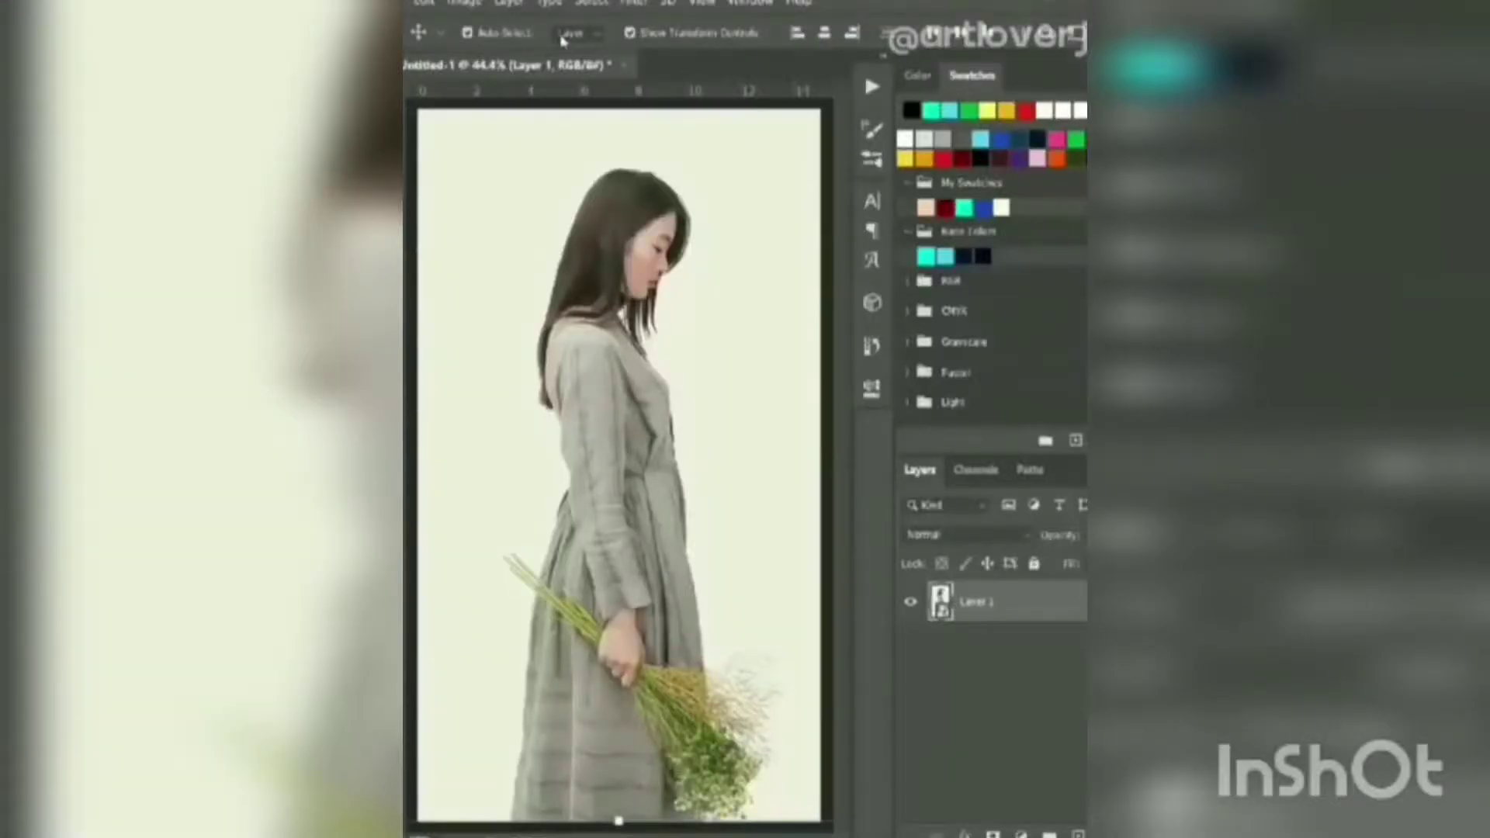
- Use Select and Mask with Select Subject to mask out the woman's background
left_click(593, 4)
left_click(636, 259)
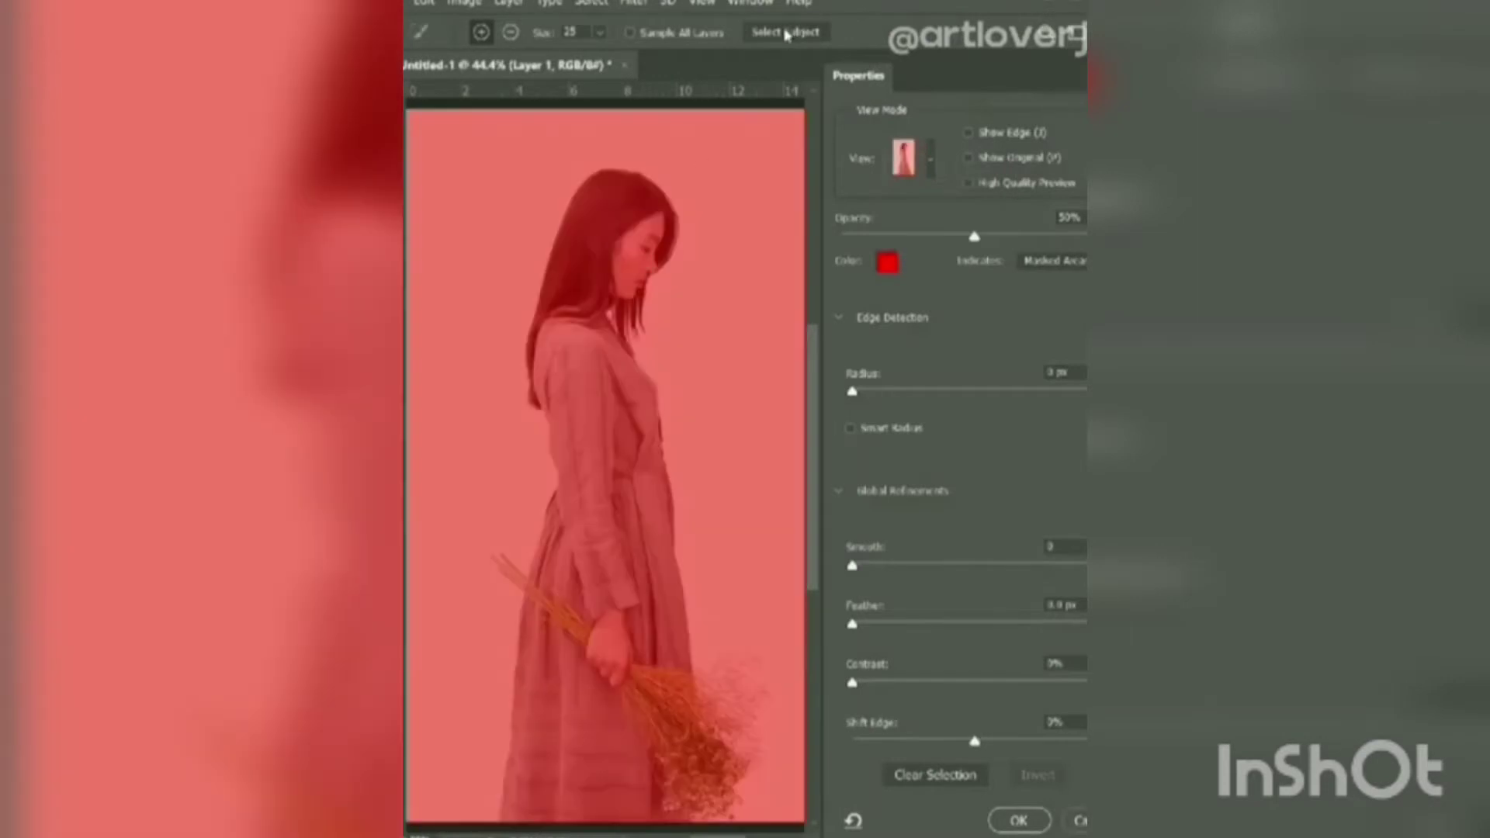
left_click(786, 34)
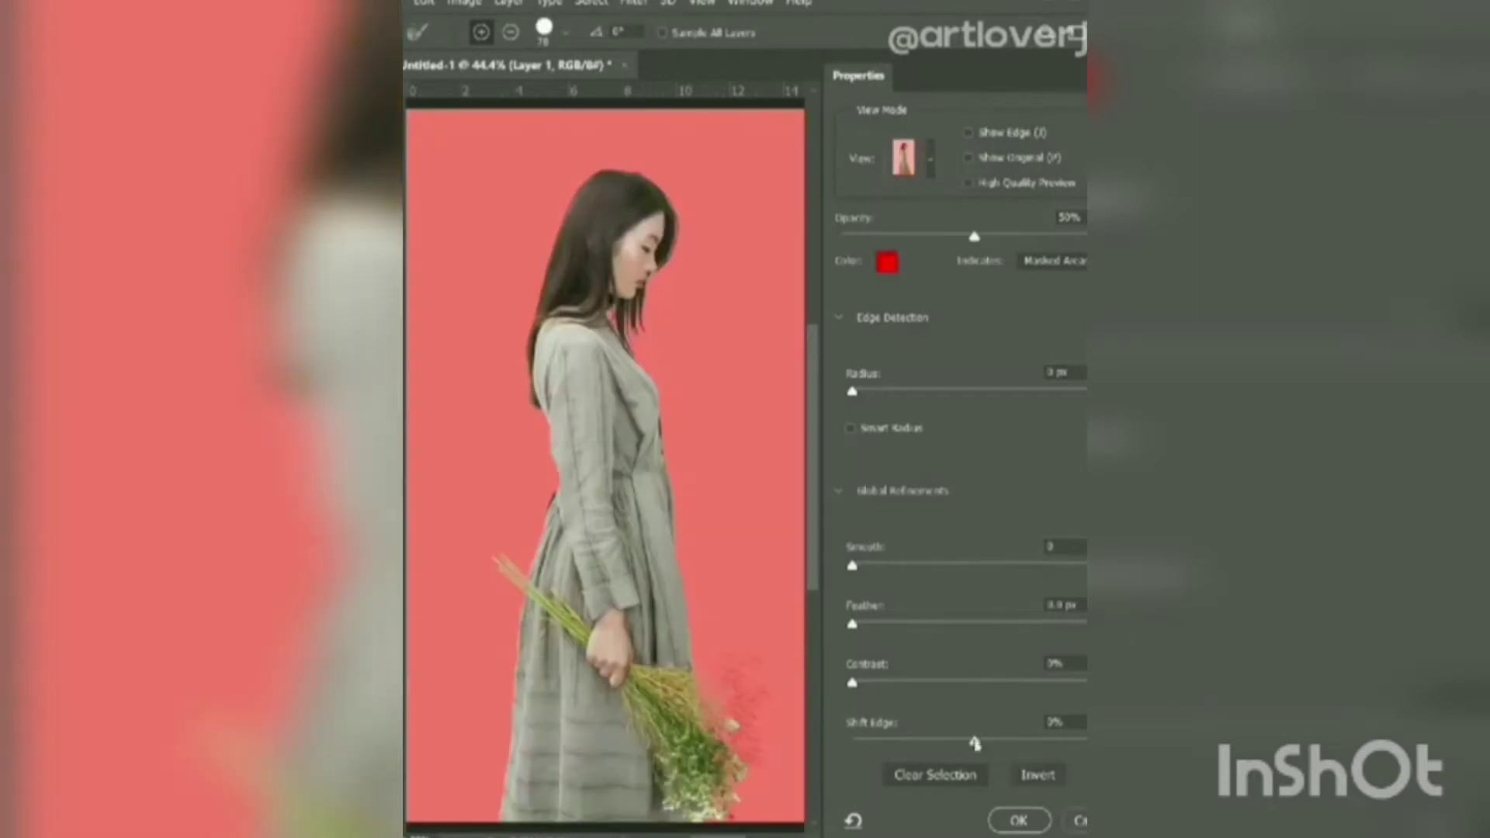
left_click(1017, 821)
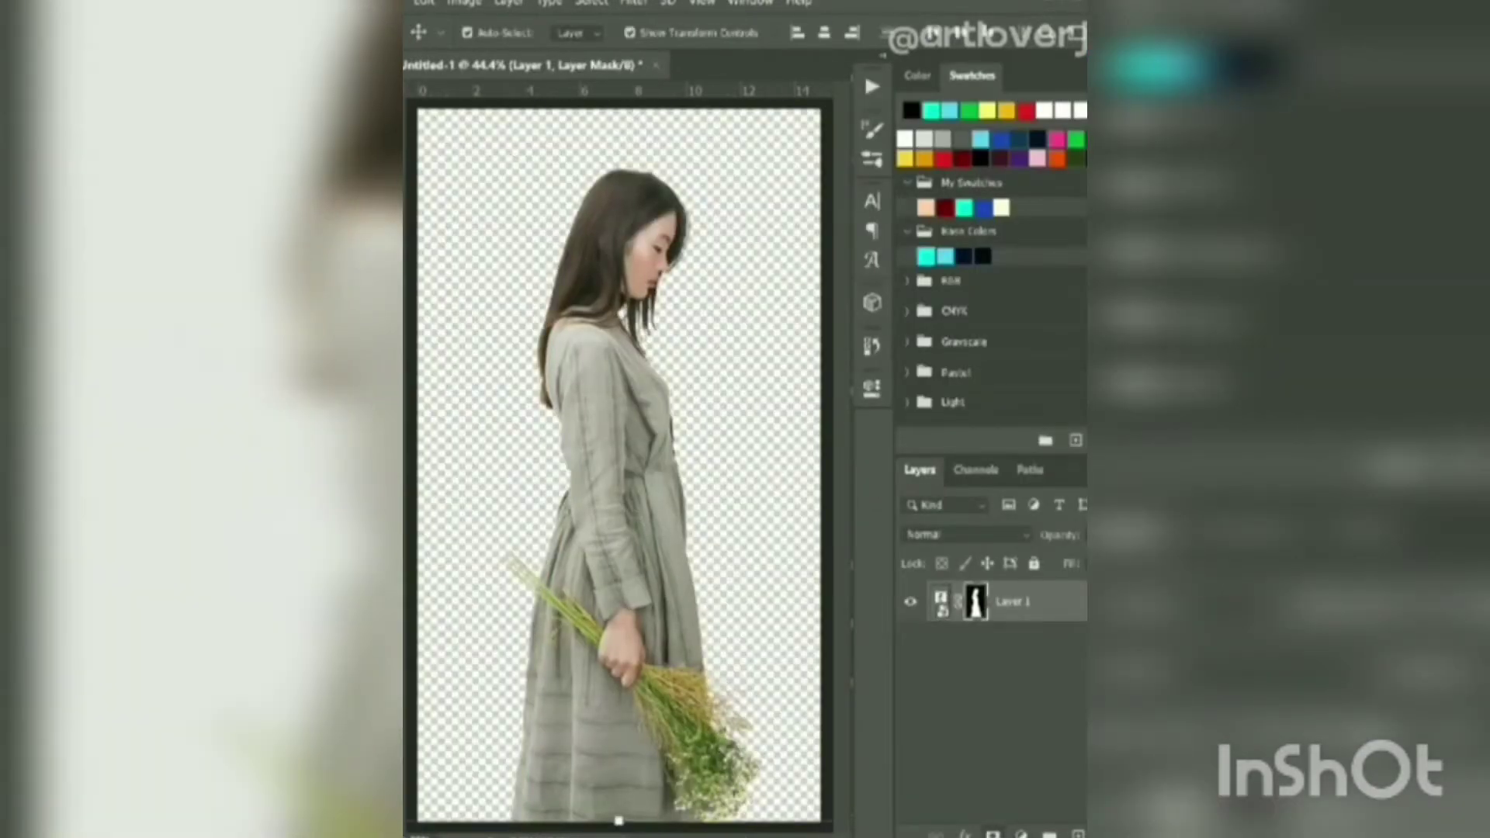
- Add a white solid colour fill layer
left_click(1021, 833)
left_click(1036, 469)
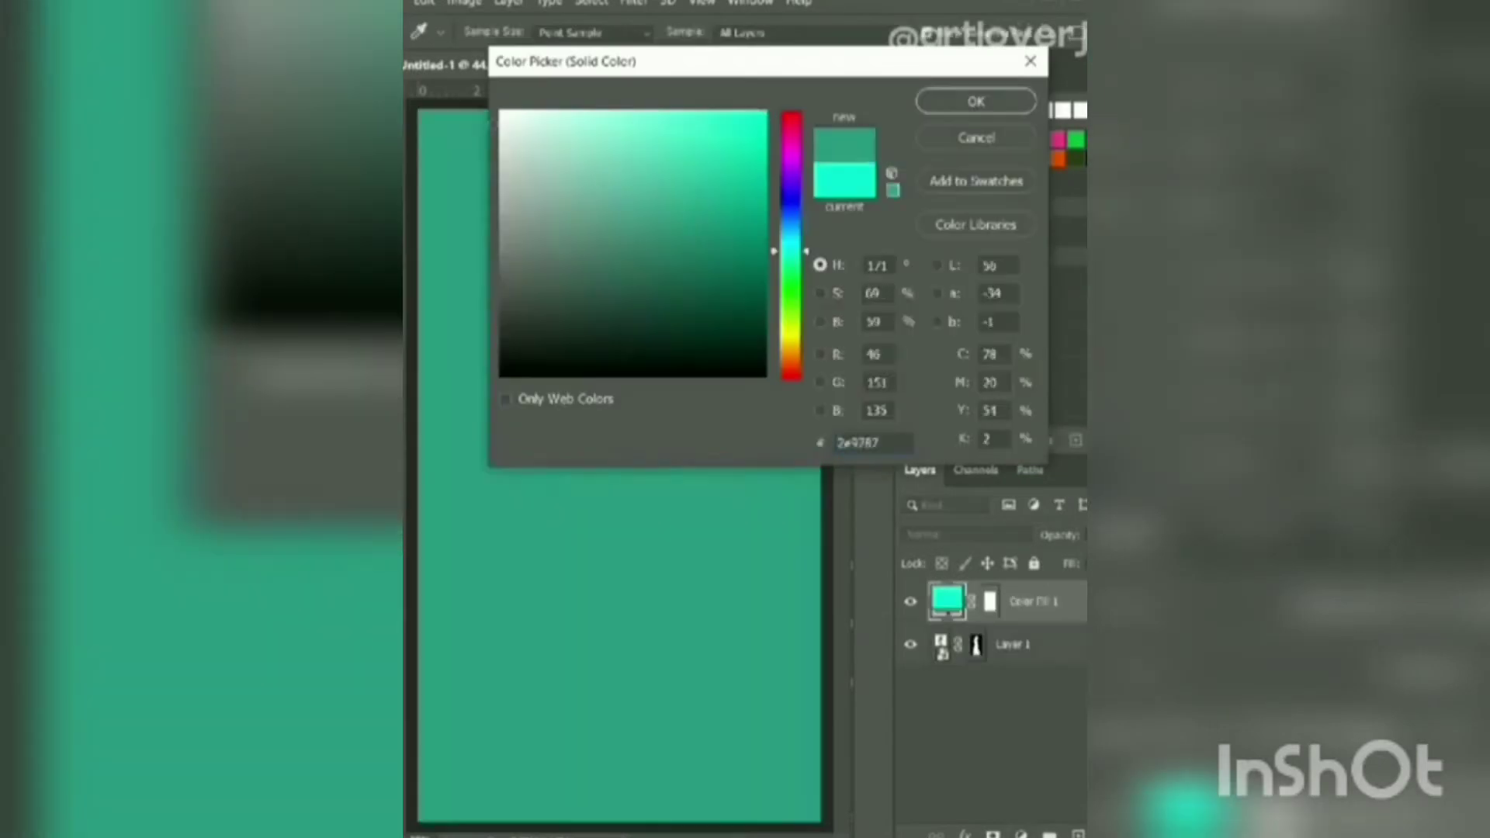
left_click(502, 113)
left_click(974, 109)
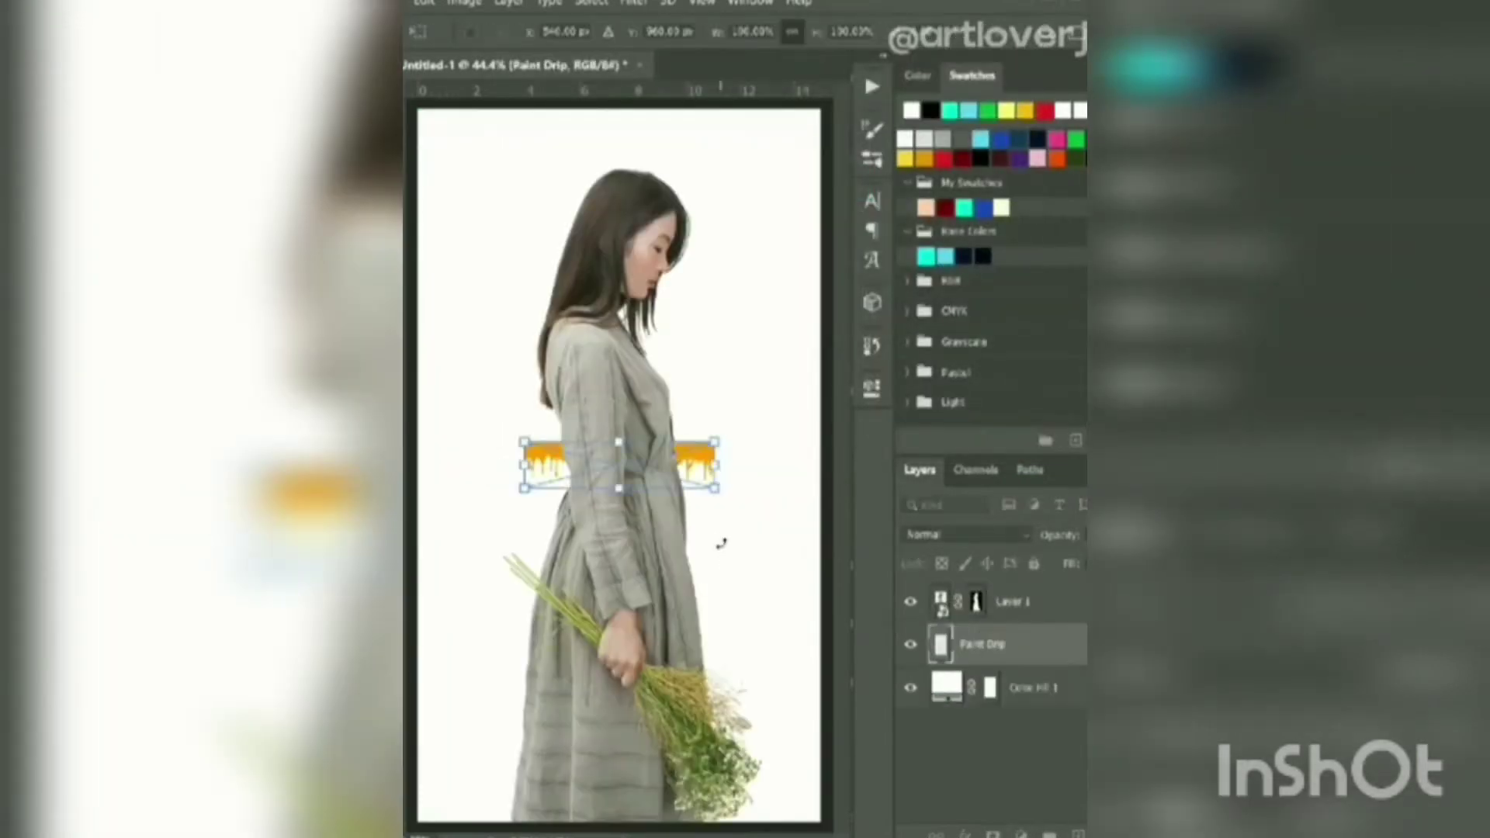
- Enlarge the paint drip band, move it above Layer 1, and select its inverted outline
left_click_drag(912, 490, 916, 478)
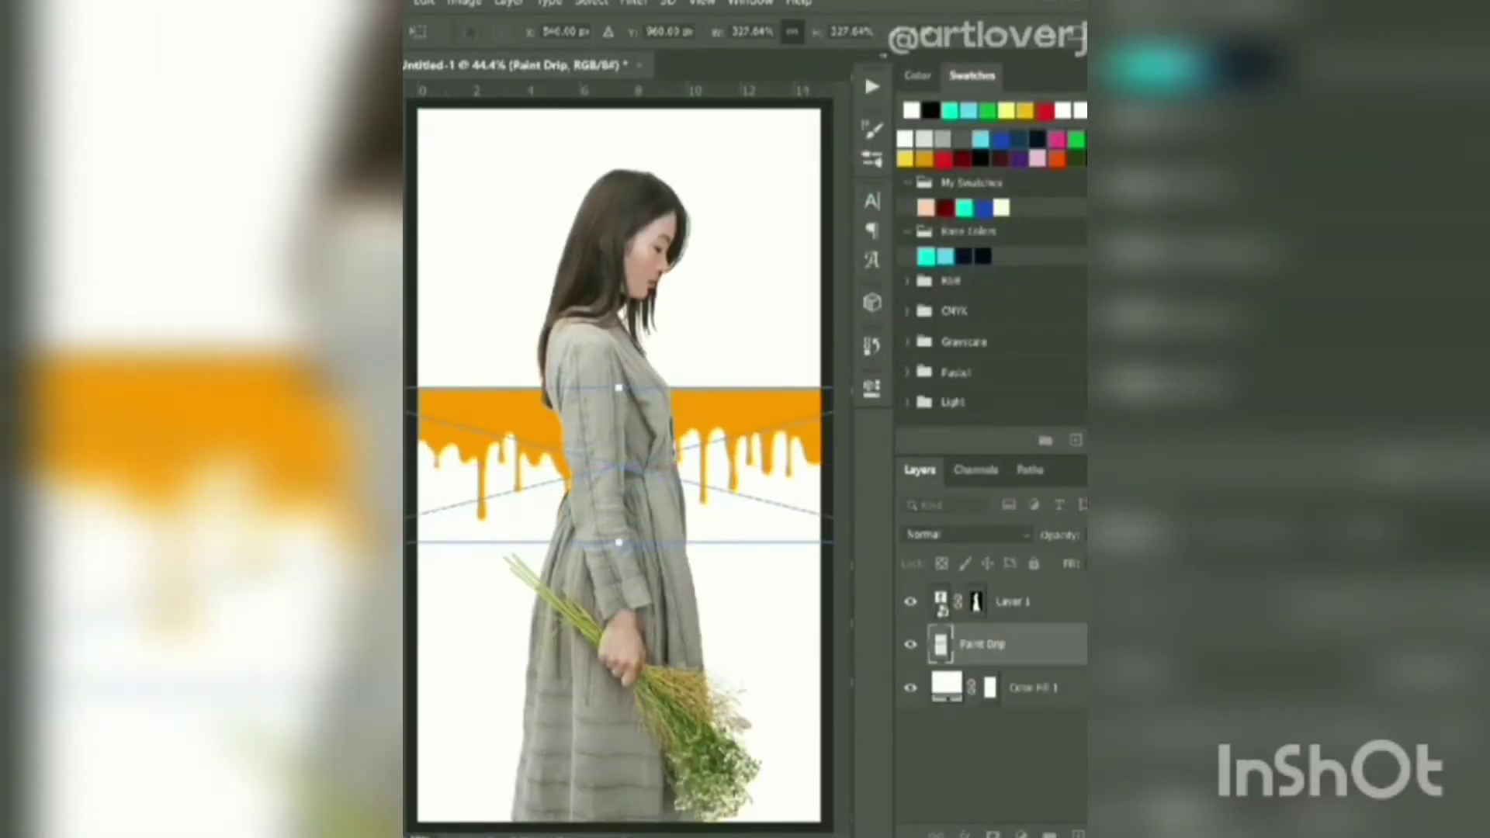
key("Return")
key("ctrl+bracketright")
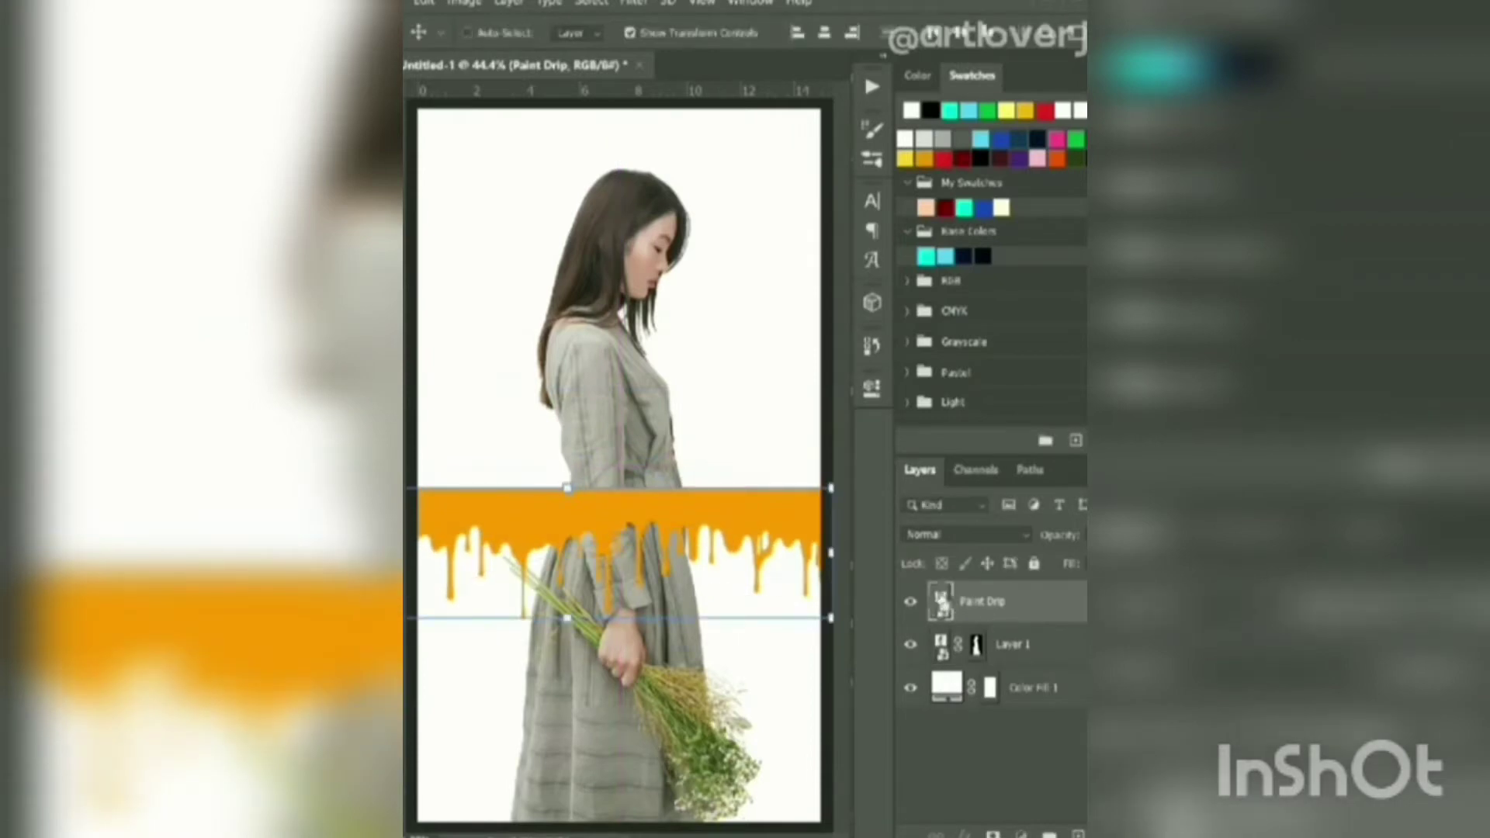
left_click(940, 602, "ctrl")
left_click(589, 3)
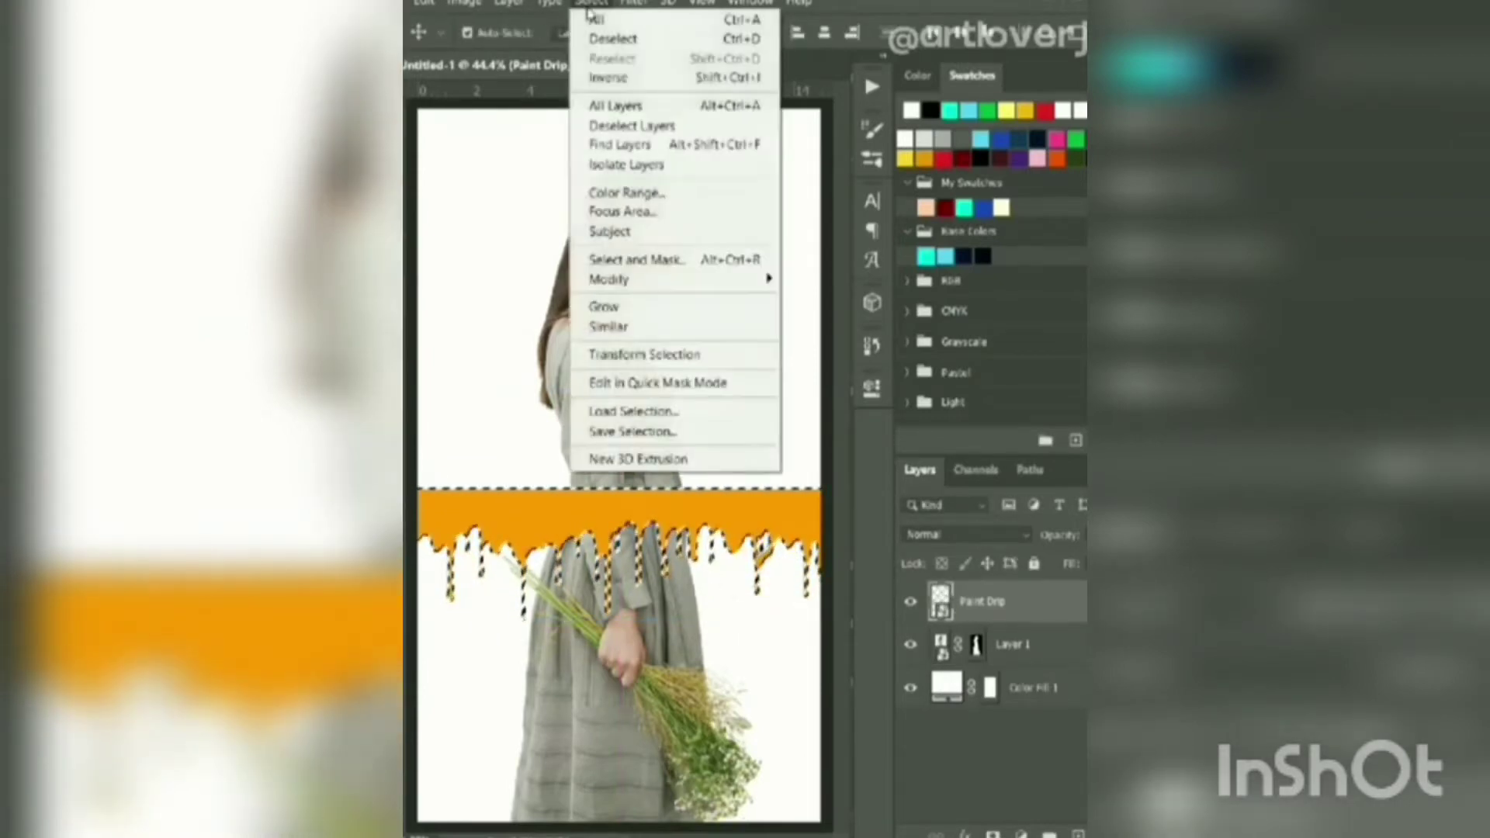
left_click(607, 77)
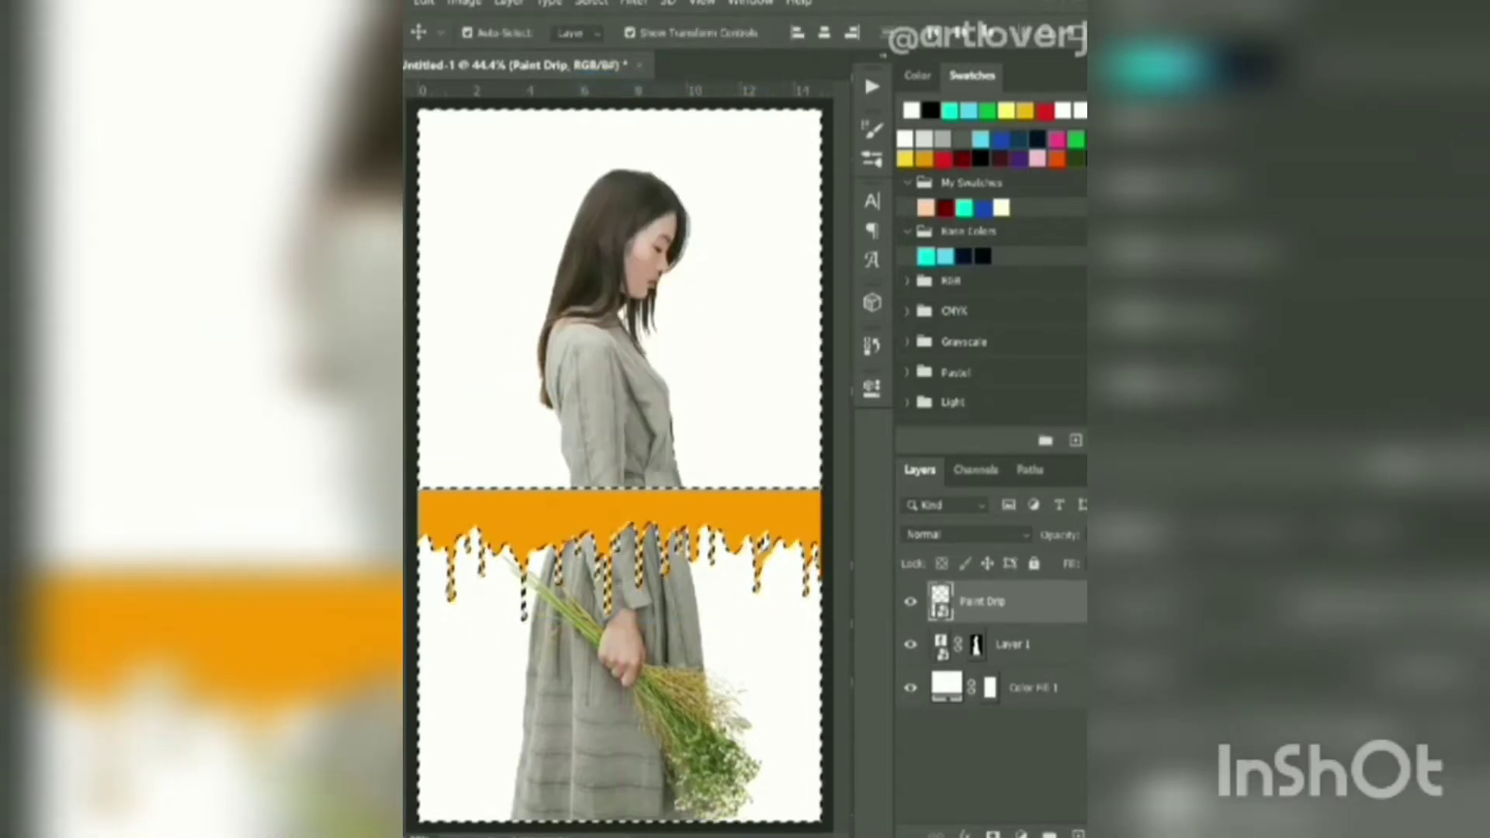
- Paint black on Layer 1's mask below the drip, deselect, and hide the Paint Drip layer
key("b")
left_click(975, 644)
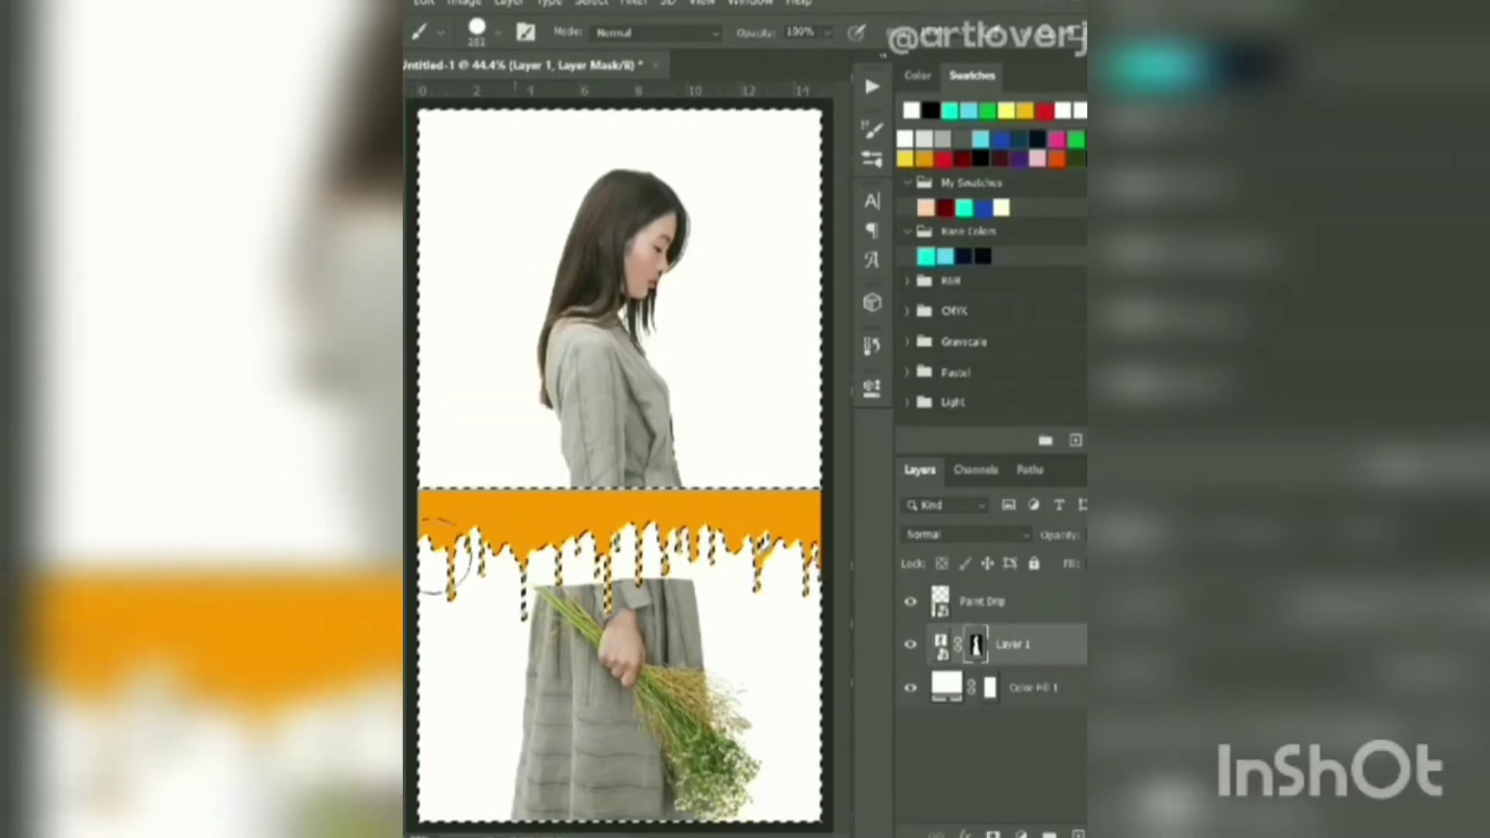
mouse_move(446, 567)
left_mouse_down()
mouse_move(489, 598)
mouse_move(699, 643)
mouse_move(543, 698)
mouse_move(748, 783)
left_mouse_up()
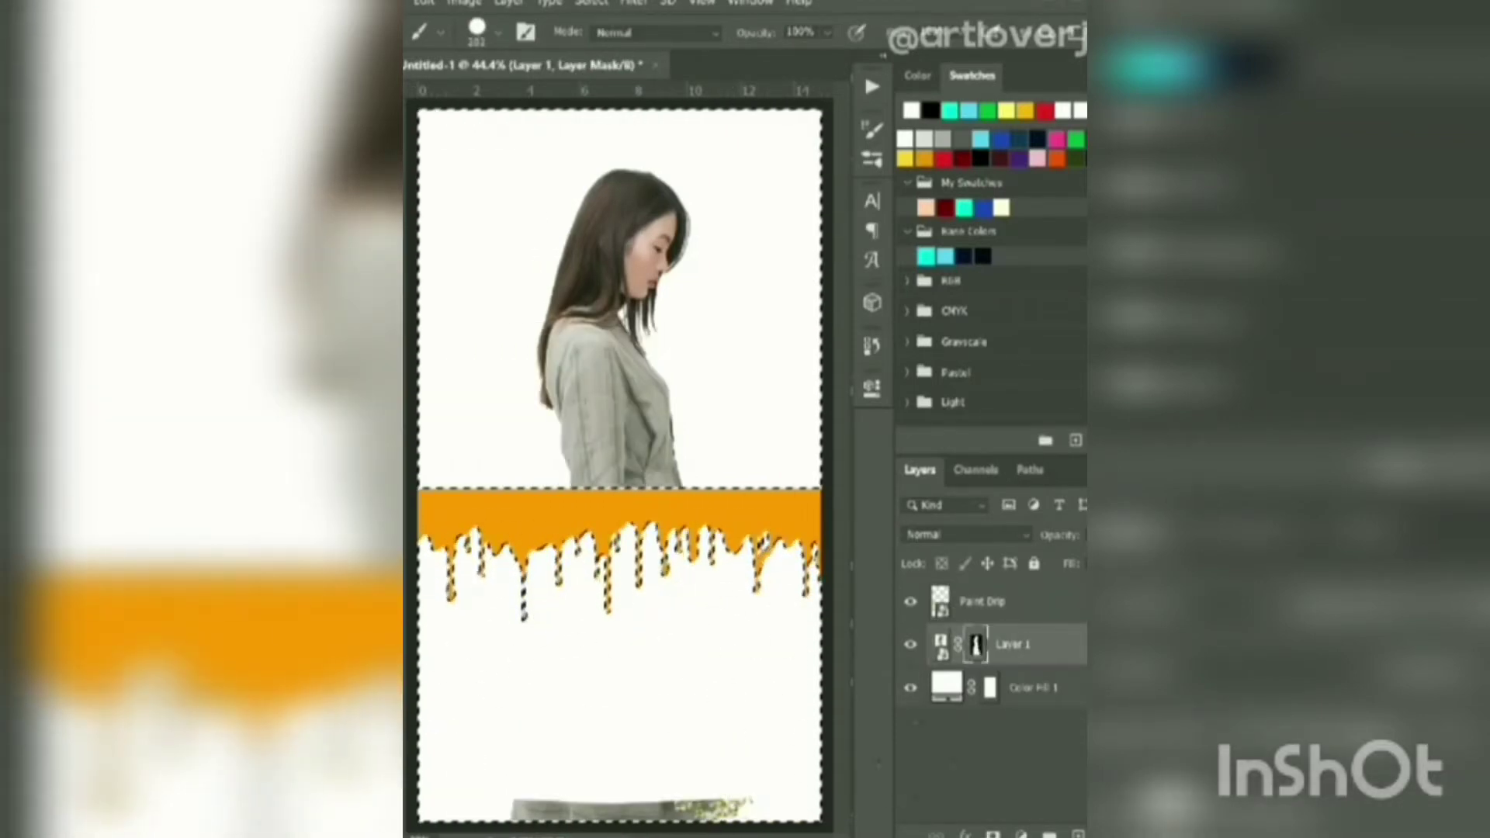
left_click_drag(512, 808, 756, 808)
key("ctrl+d")
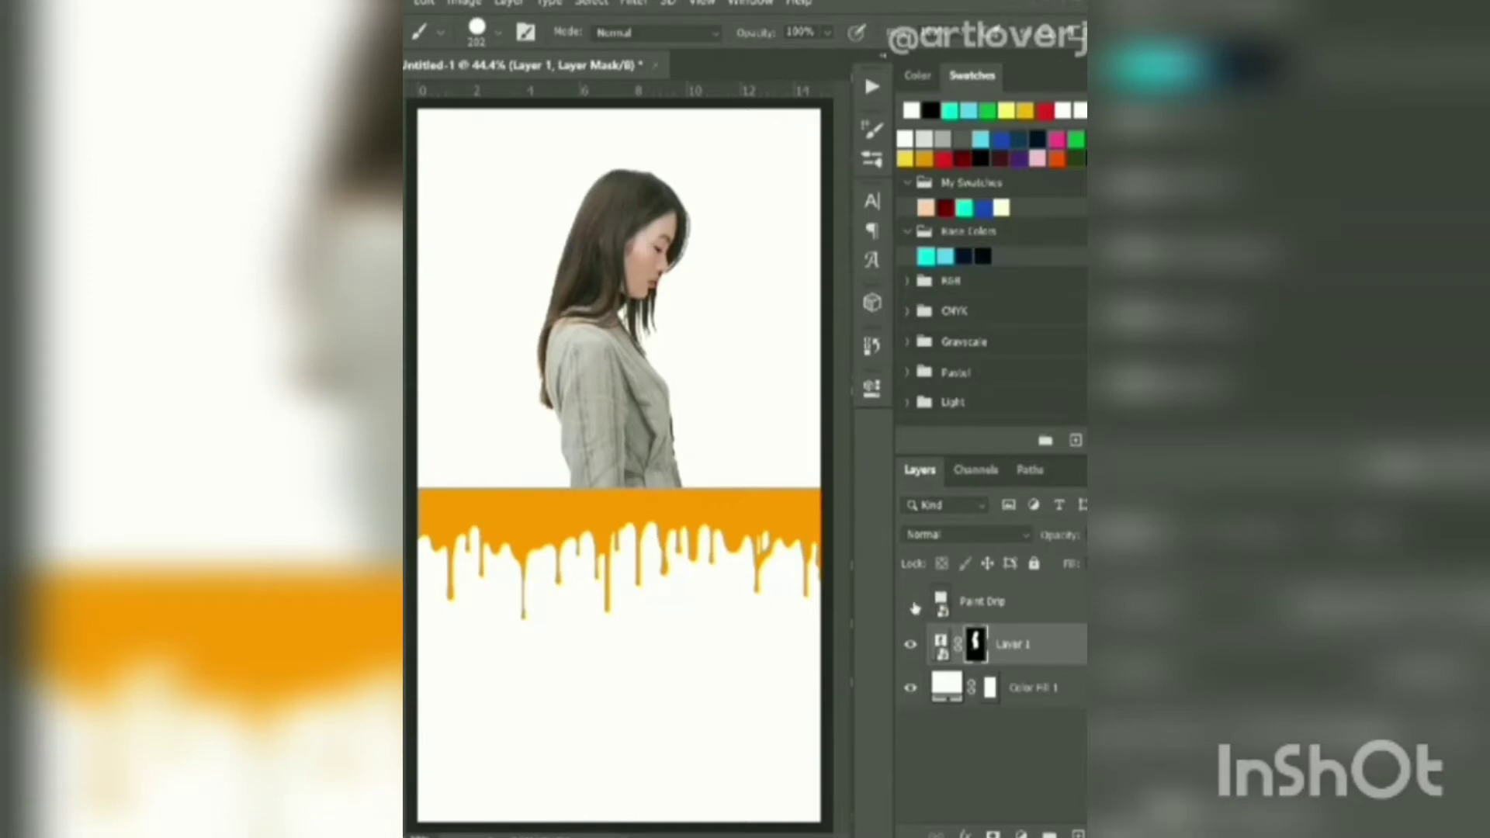
left_click(913, 603)
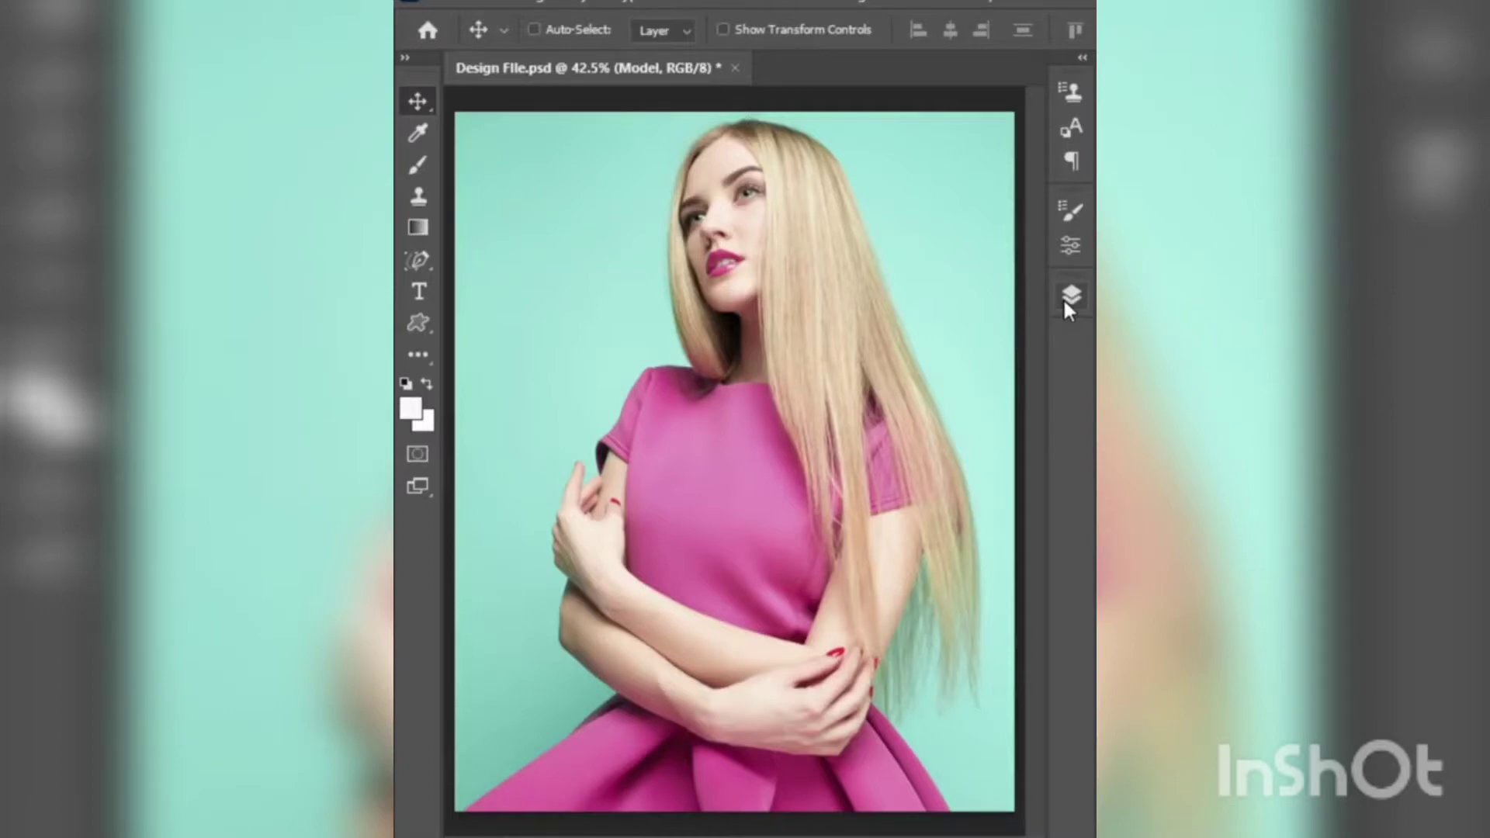
left_click(1065, 297)
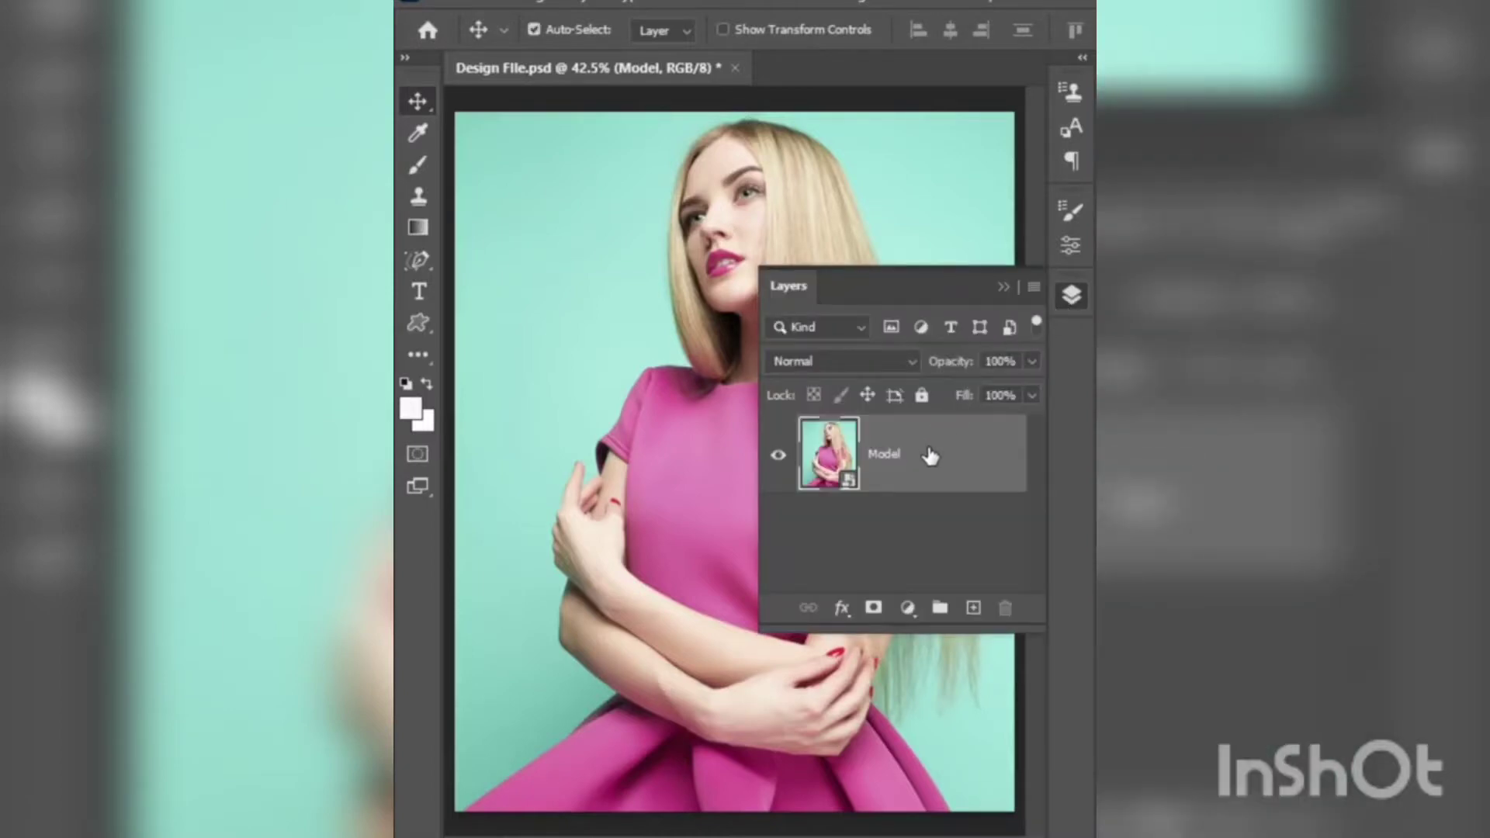
- Duplicate the Model layer and search Photoshop Help for 'Oil paint'
key("ctrl+j")
left_click(1000, 289)
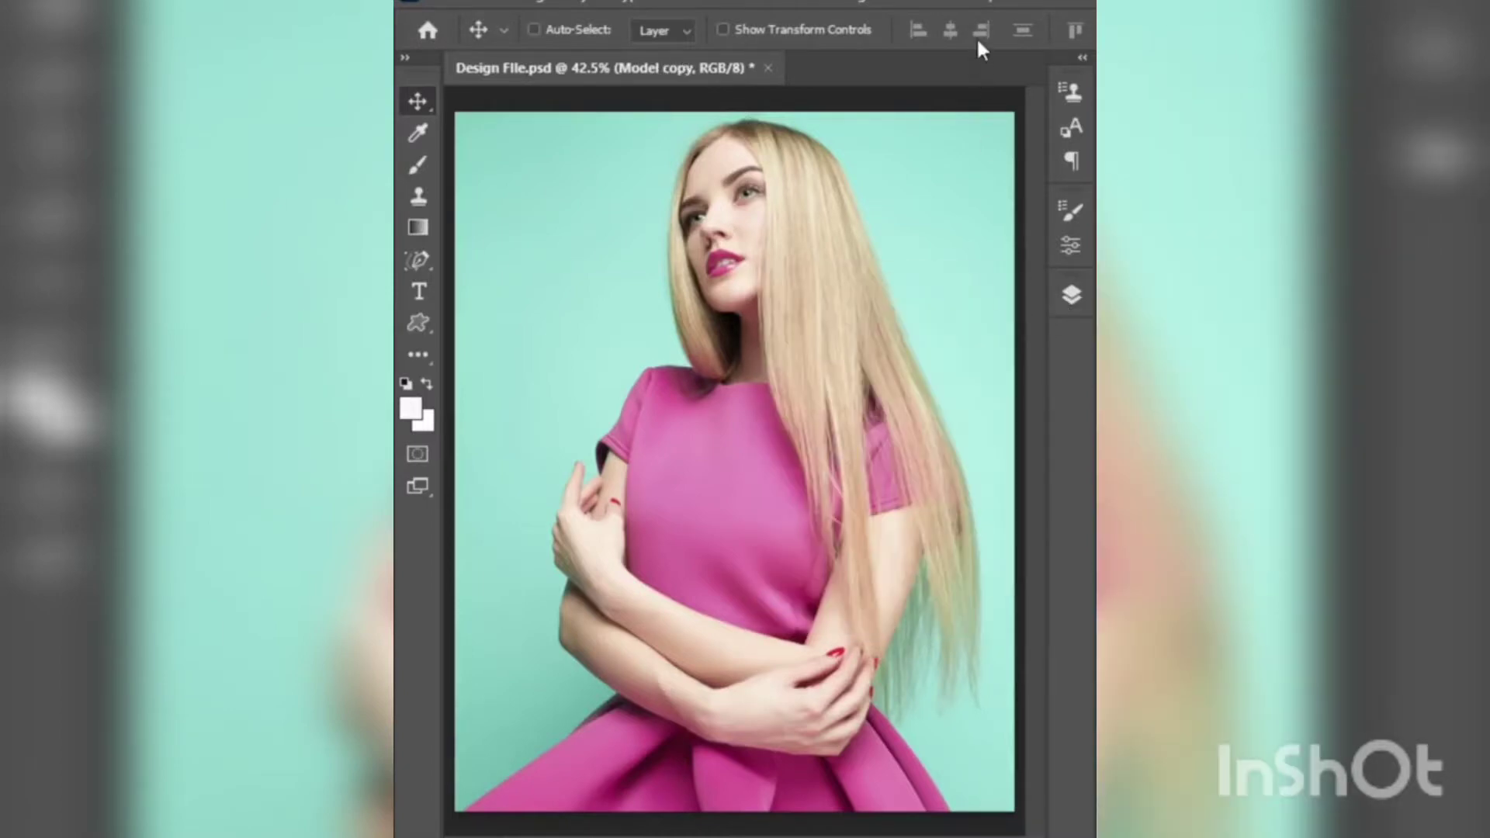
left_click(974, 3)
left_click(974, 22)
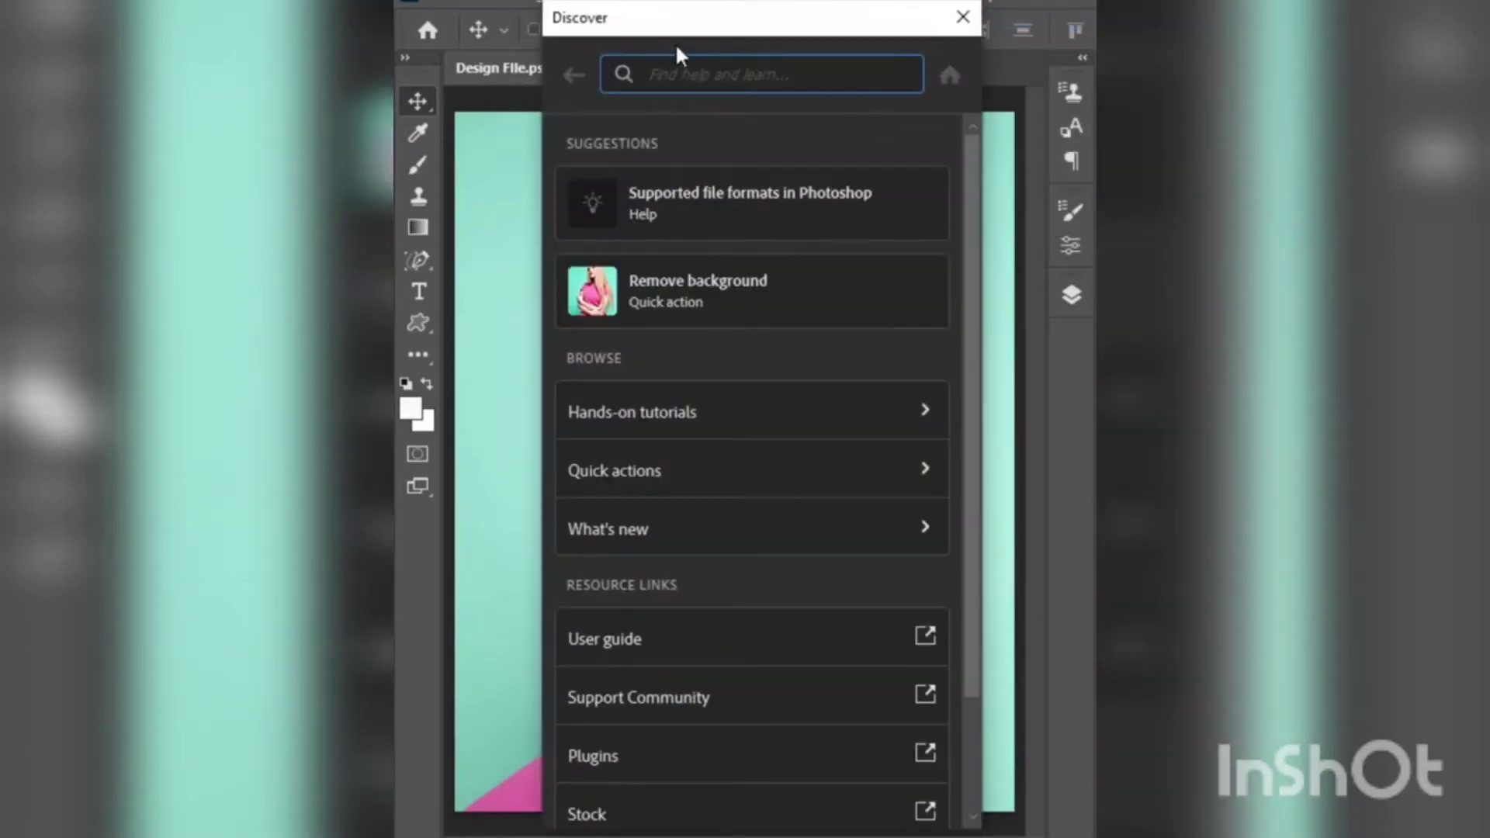
type("Oil")
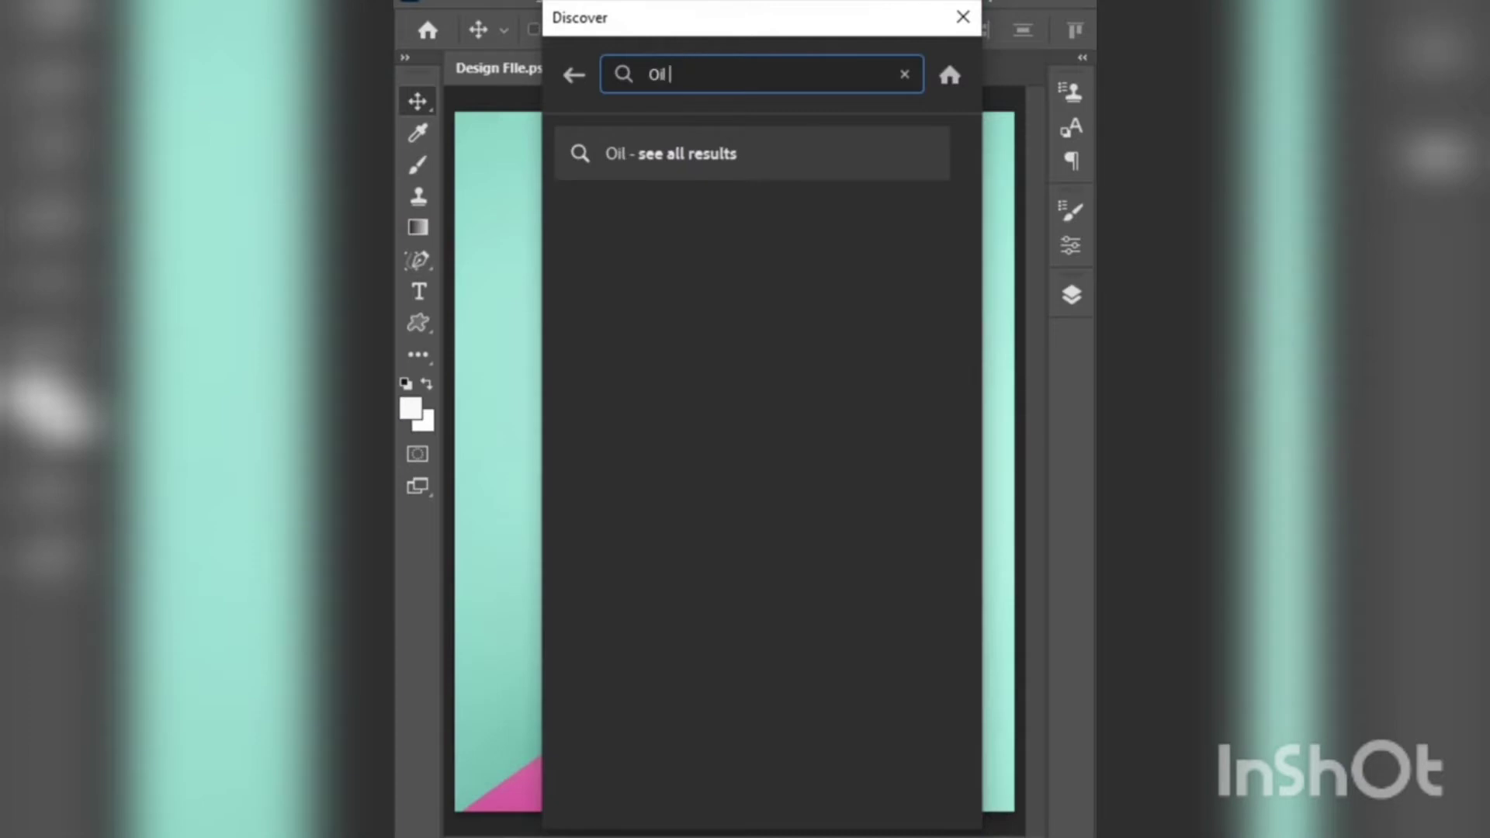
type(" paint")
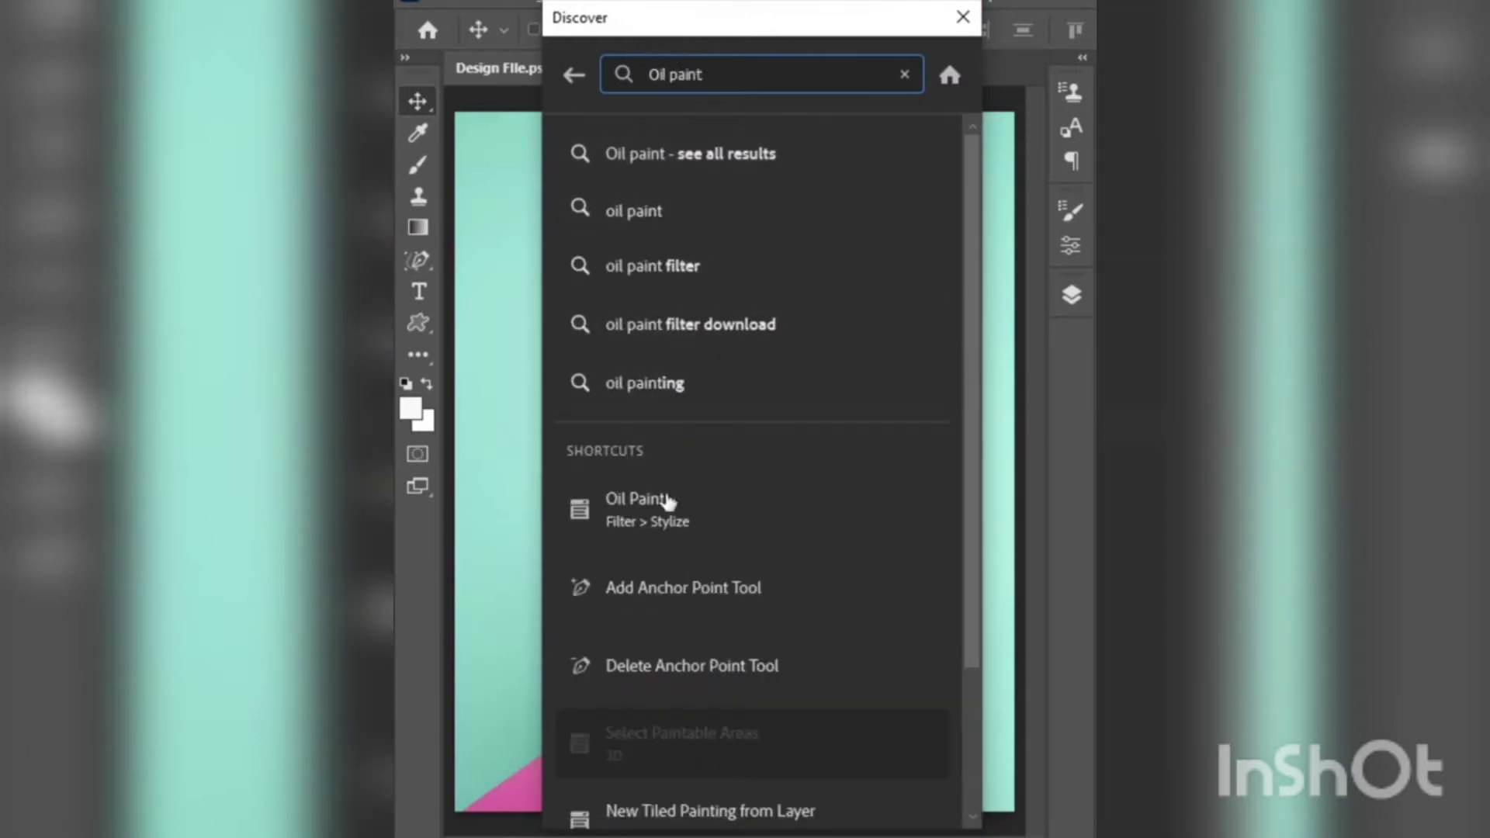
- Apply the Oil Paint filter to the copy and toggle it to compare with the original
left_click(636, 526)
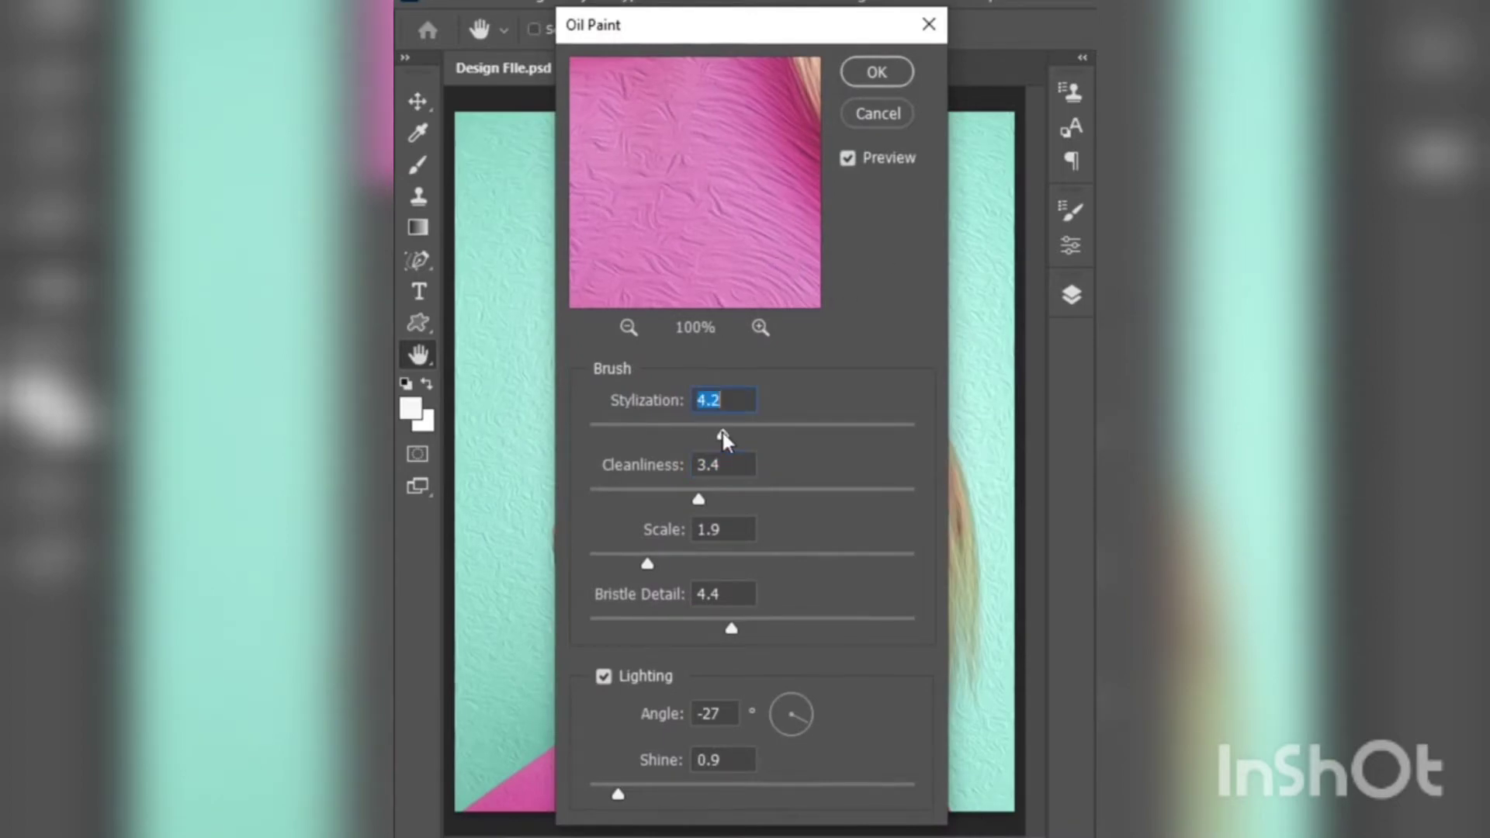
left_click(872, 69)
left_click(1071, 295)
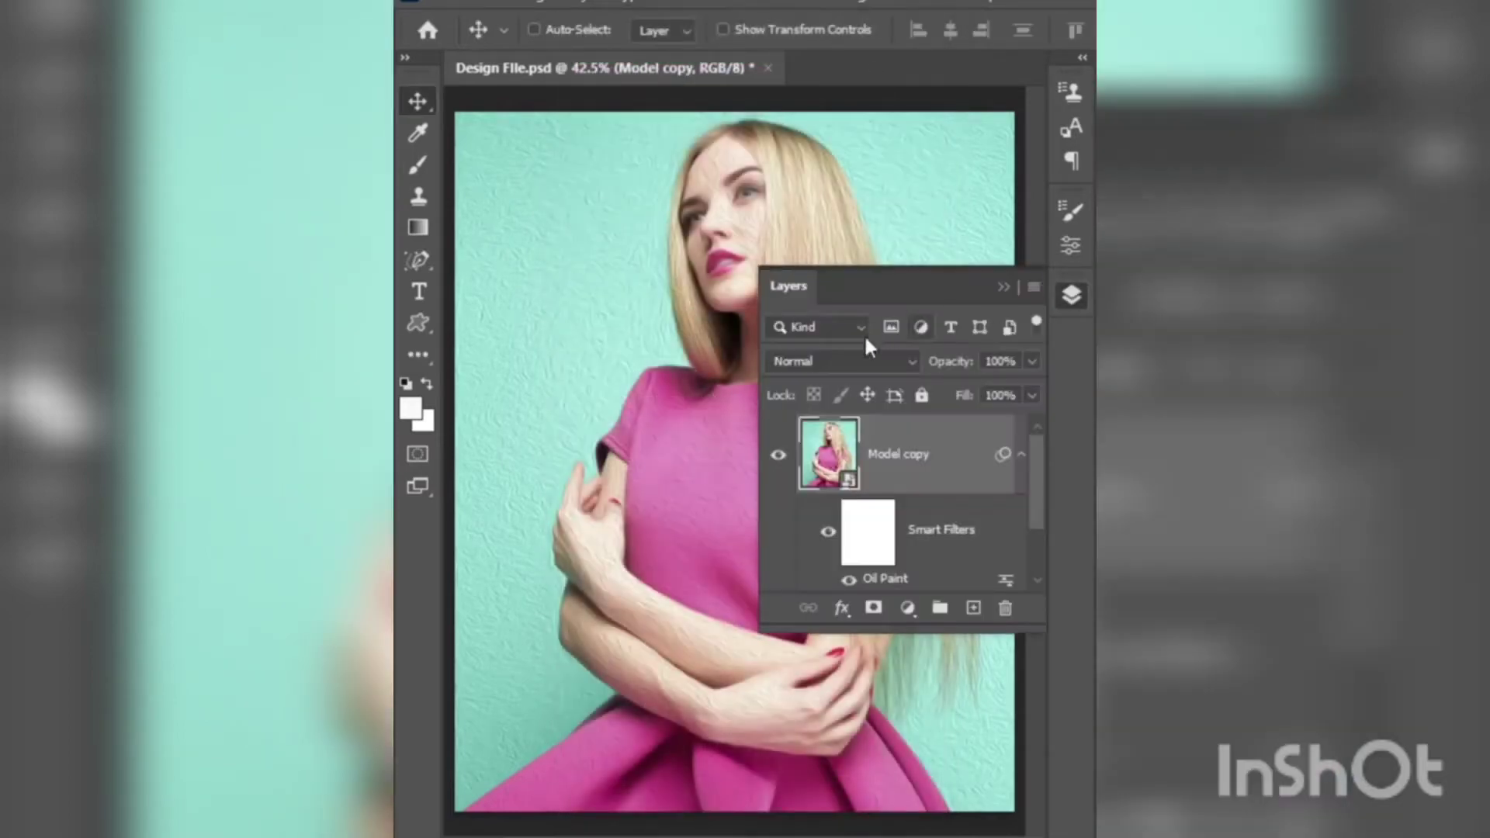
left_click(779, 454)
left_click(779, 455)
left_click(1002, 287)
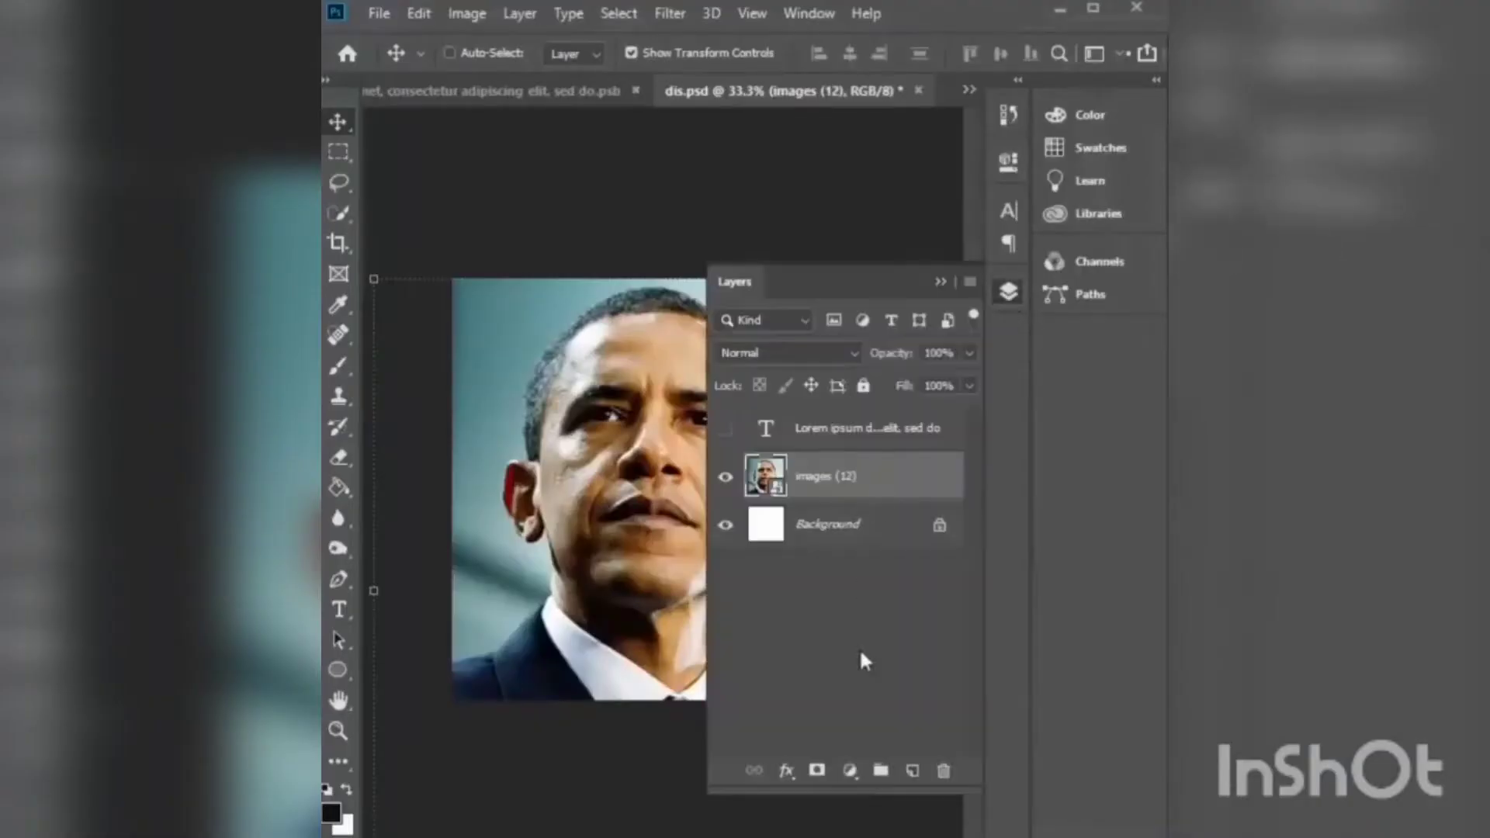
- Add a Brightness/Contrast layer to the images (12) photo: brightness -16, contrast 93
left_click(1008, 292)
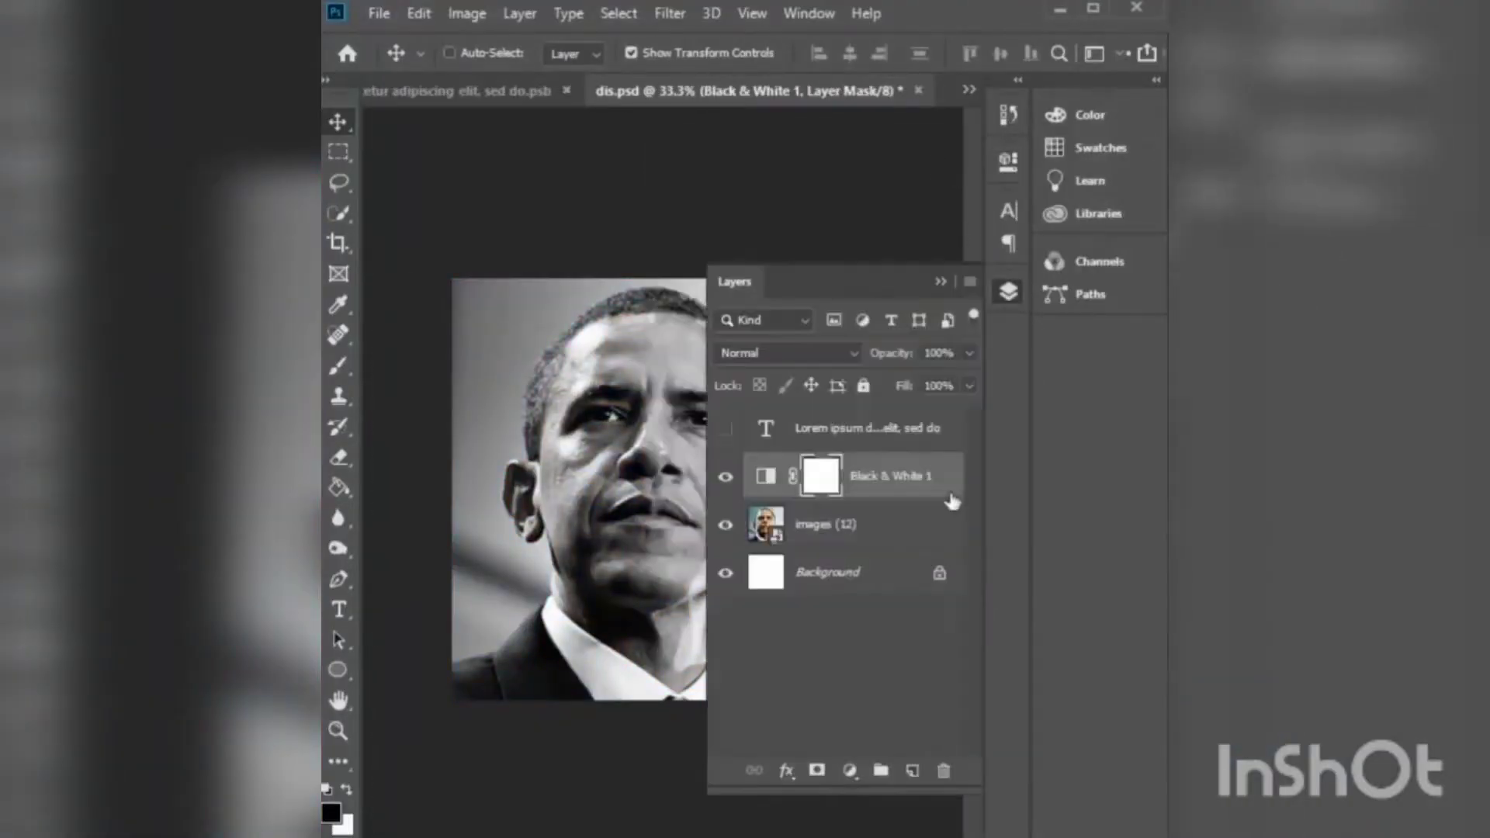
left_click(893, 543)
left_click(850, 770)
left_click(941, 427)
mouse_move(808, 293)
left_mouse_down()
mouse_move(789, 293)
mouse_move(939, 343)
left_mouse_up()
left_click(1008, 291)
left_click(765, 426)
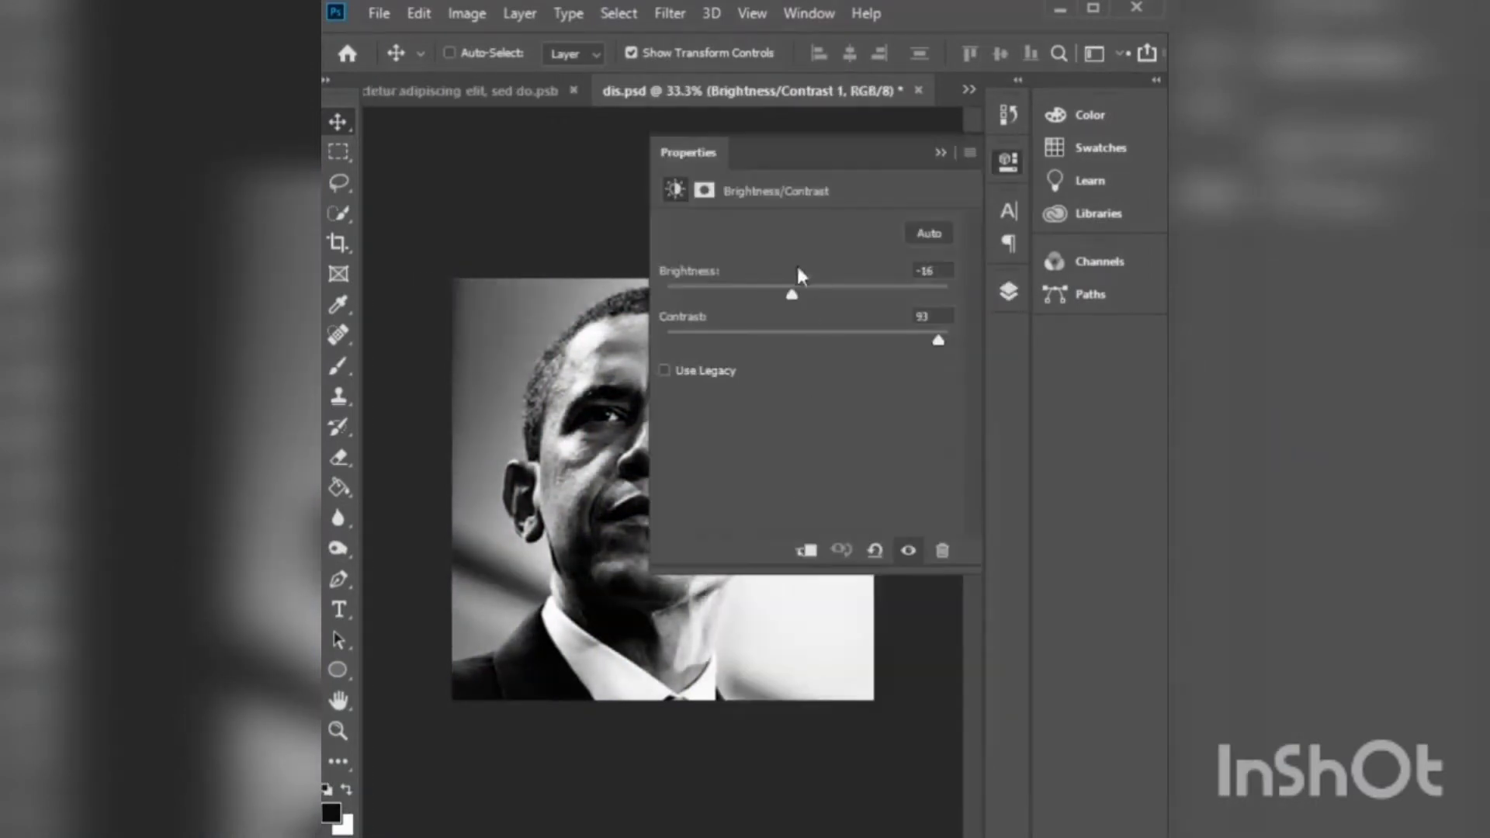
left_click_drag(792, 294, 777, 293)
left_click(941, 154)
- Group the Black & White, Brightness/Contrast and photo layers into Group 1
left_click(1007, 292)
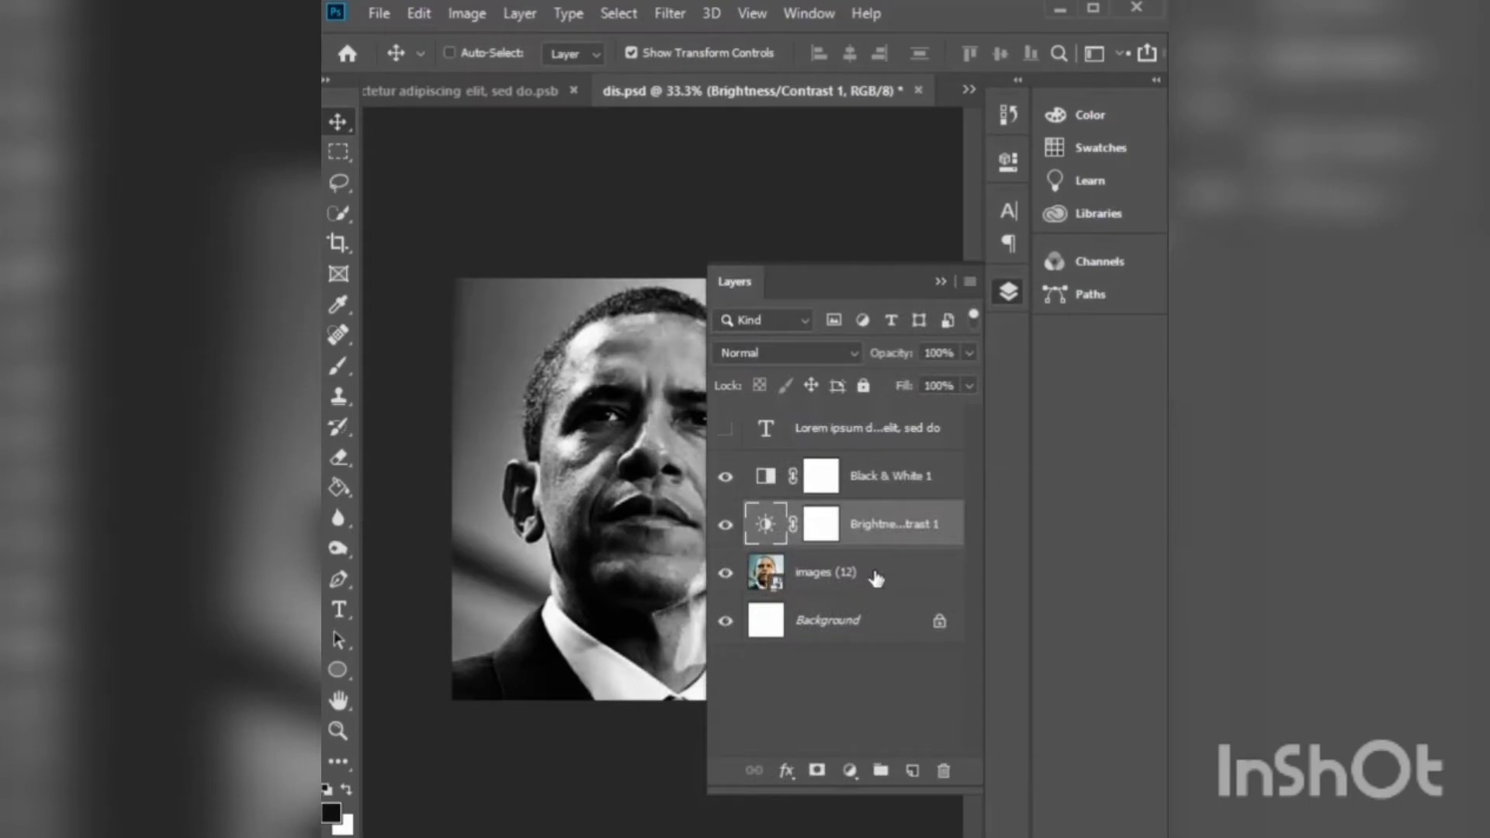
left_click(875, 578)
left_click(877, 480, "shift")
key("ctrl+g")
right_click(881, 476)
- Convert Group 1 to a smart object and apply a 6.8-pixel Gaussian Blur
left_click(974, 322)
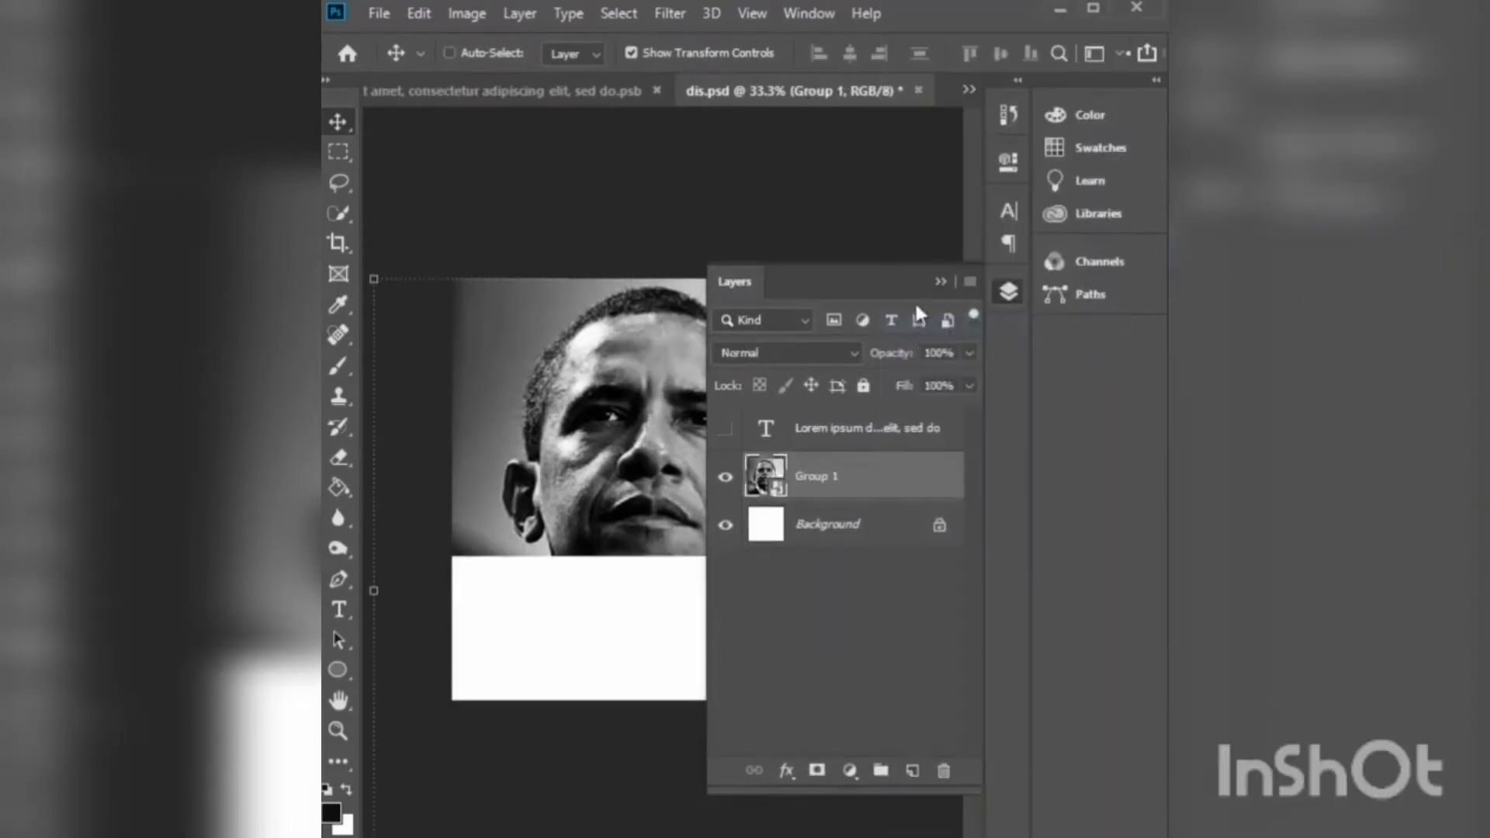
left_click(742, 160)
left_click(669, 13)
left_click(1016, 365)
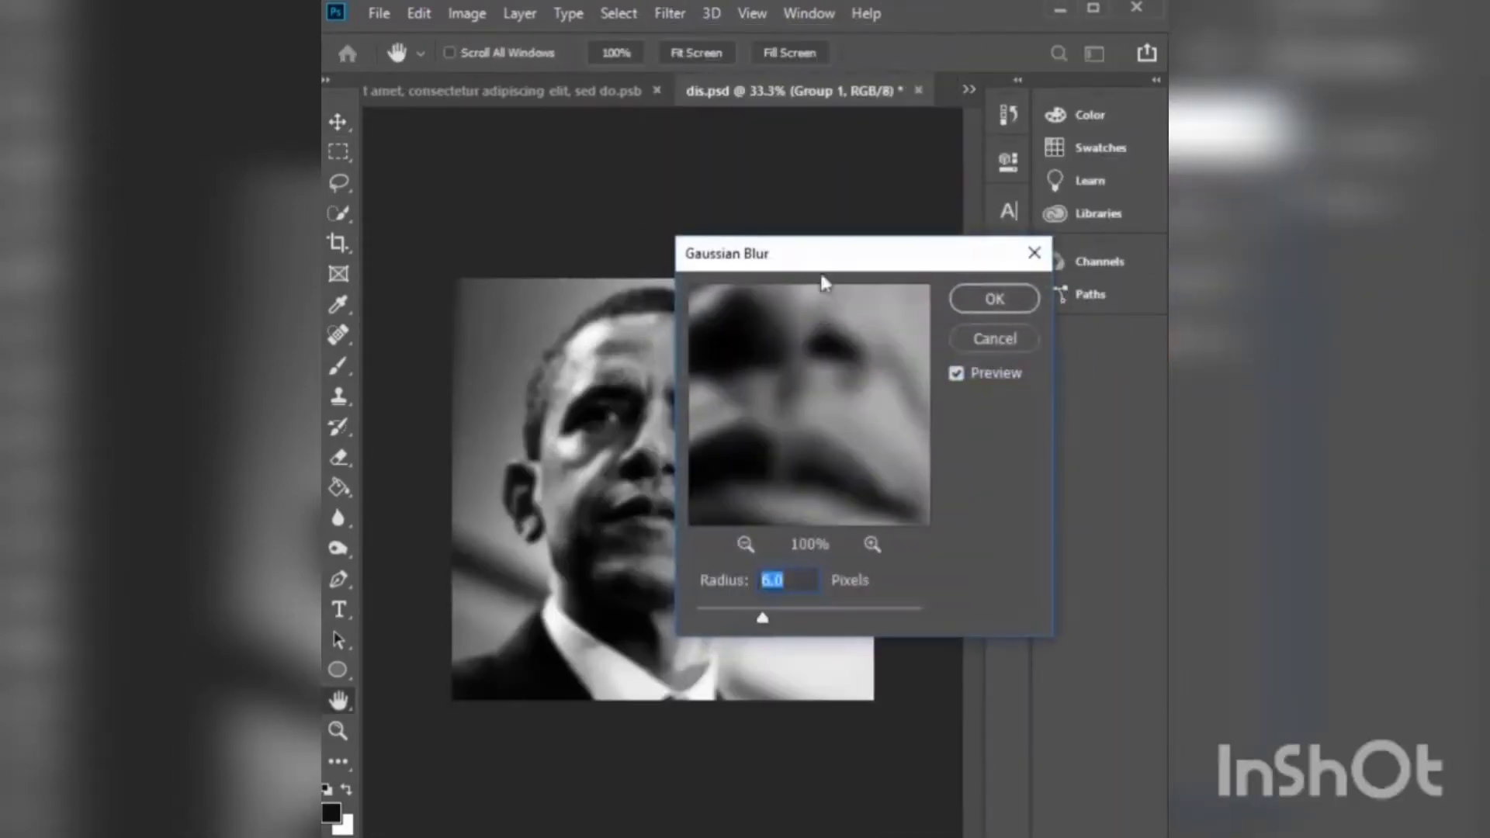
left_click_drag(823, 275, 934, 291)
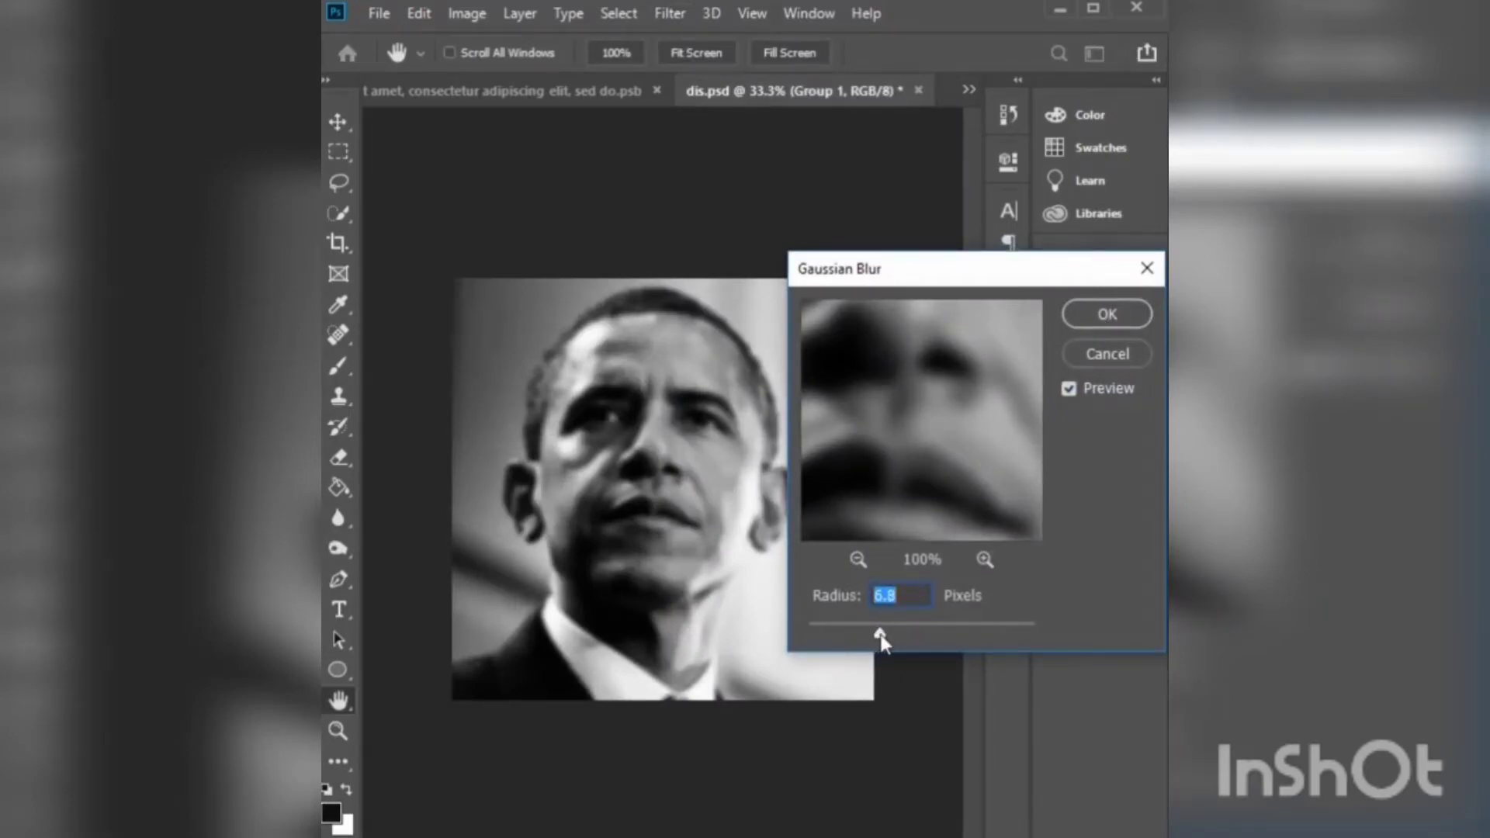
left_click(1076, 326)
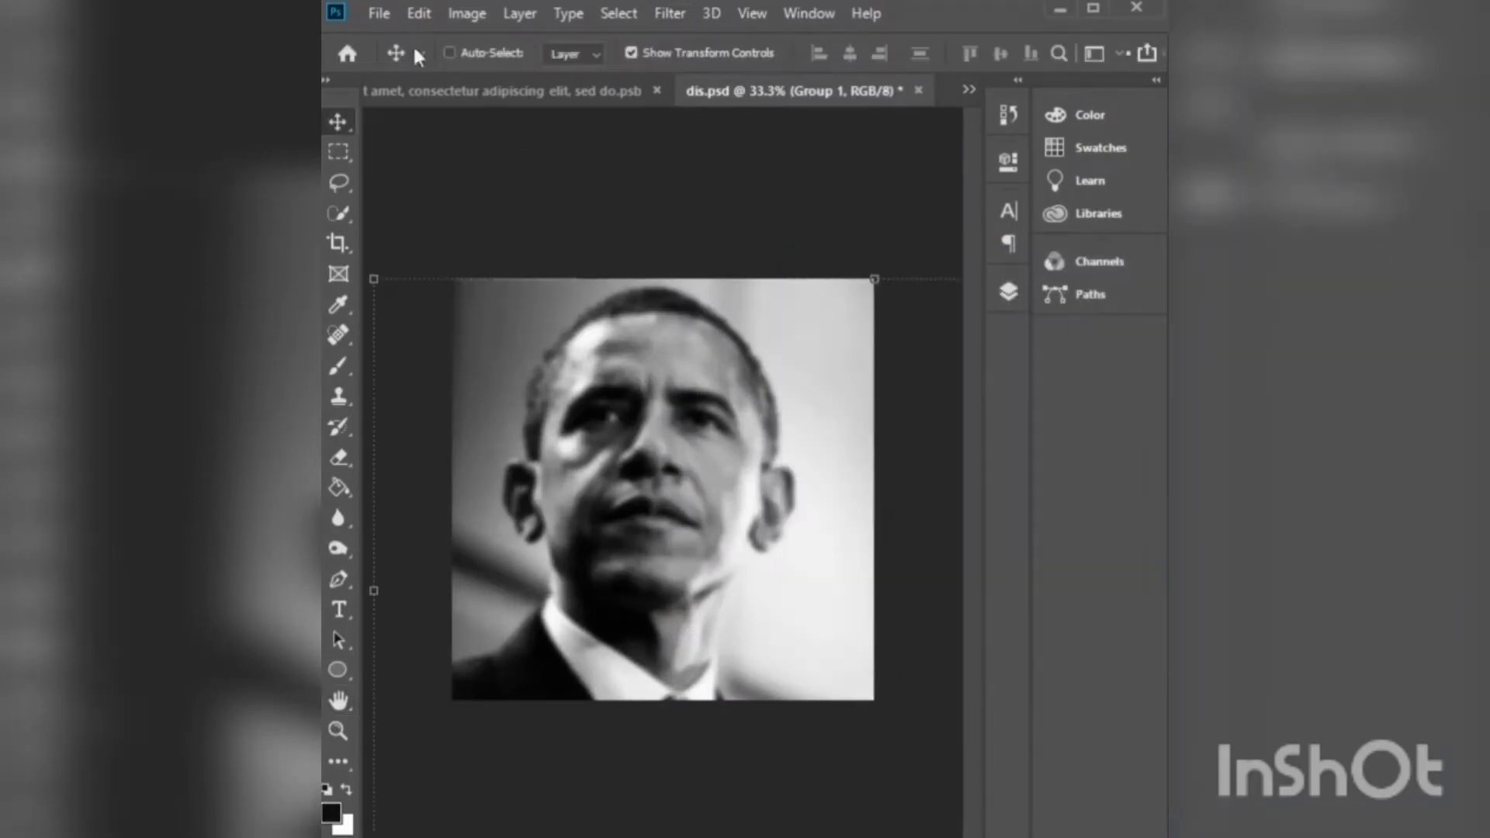
- Save the blurred image as dis.psd, replacing the existing file
left_click(379, 14)
left_click(480, 272)
scroll(807, 256, "down", 5)
left_click(1014, 342)
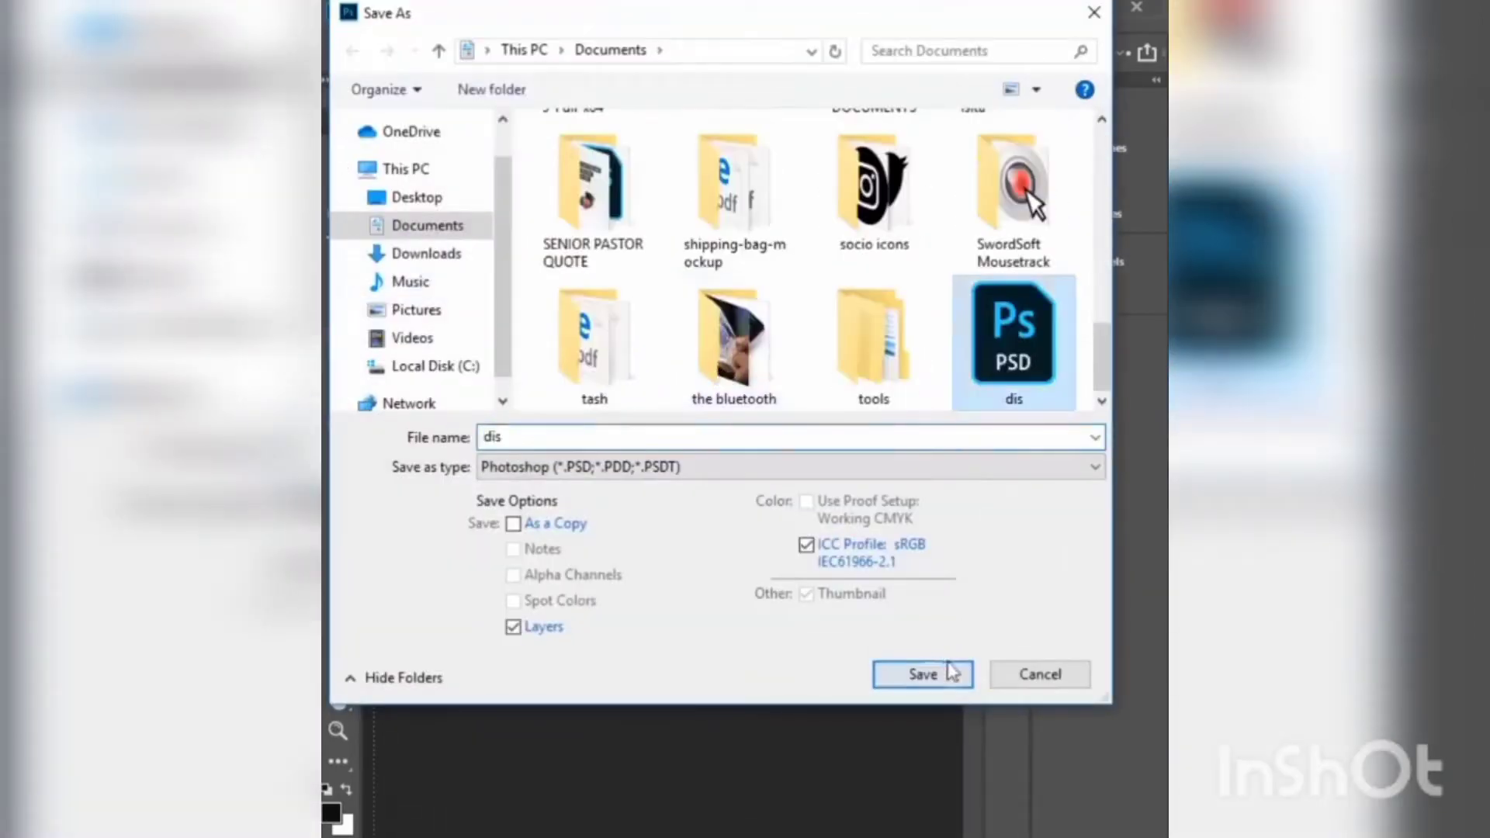
left_click(922, 673)
left_click(896, 454)
left_click(1020, 242)
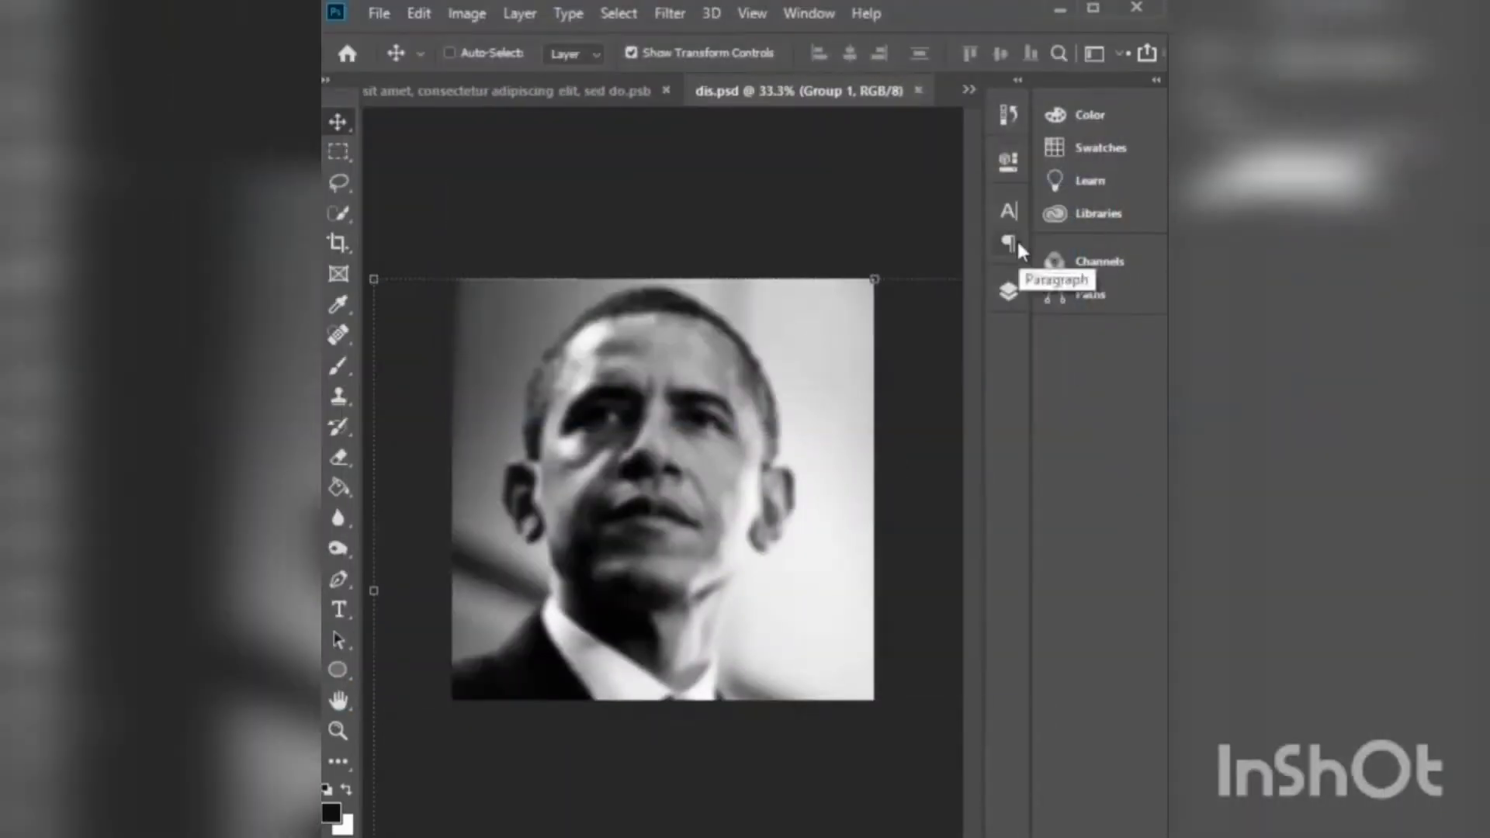
- Undo the Gaussian Blur to restore the sharp portrait
left_click(412, 13)
left_click(450, 35)
left_click(999, 301)
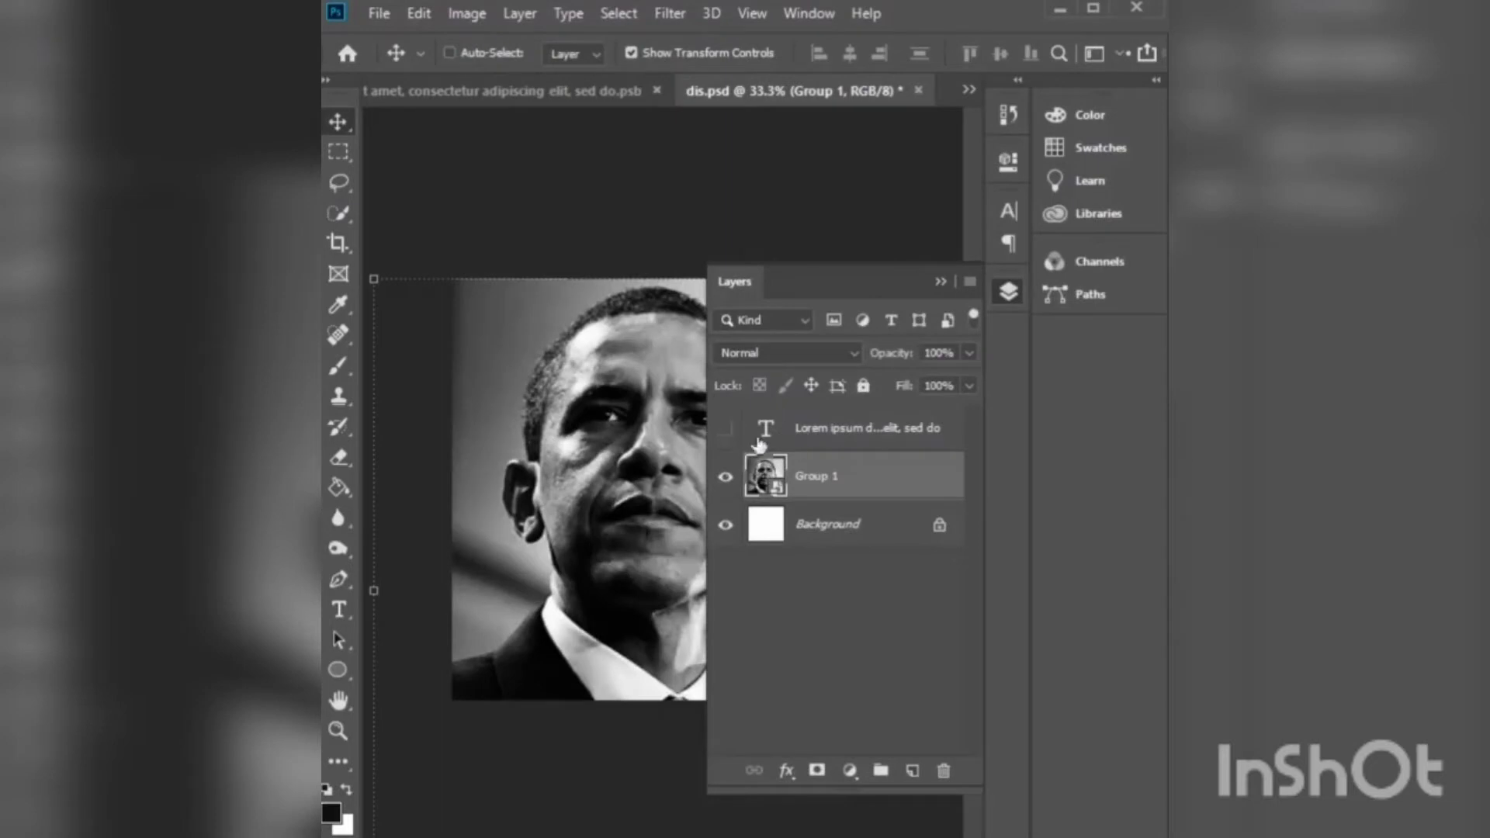
- Make the Lorem ipsum text layer visible and select it
left_click(724, 427)
double_click(765, 428)
key("Escape")
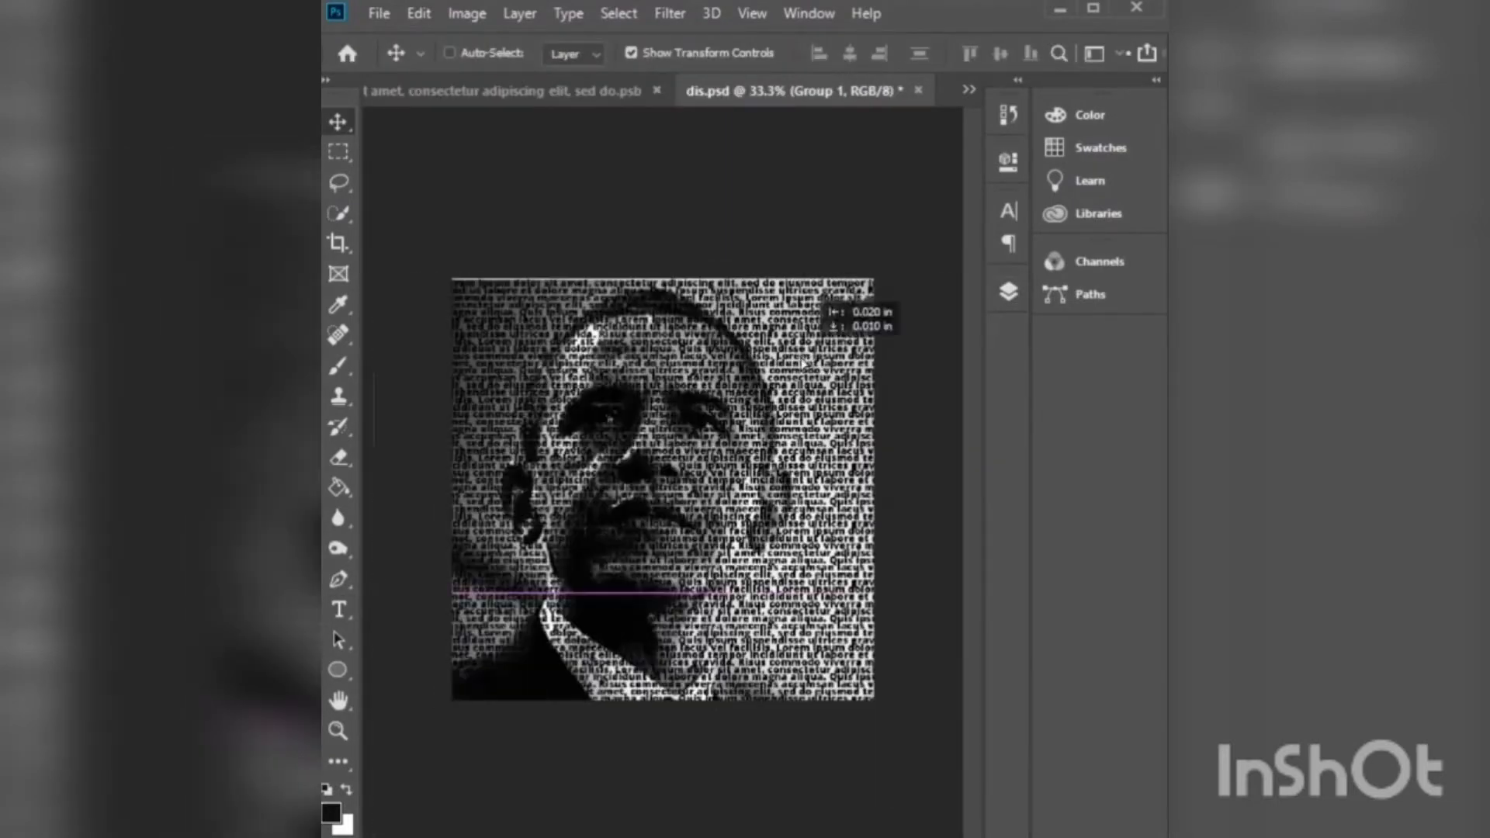
left_click(1008, 291)
left_click(822, 427)
left_click(1008, 291)
- Convert the text to a smart object and apply Displace using the dis map
left_click(669, 13)
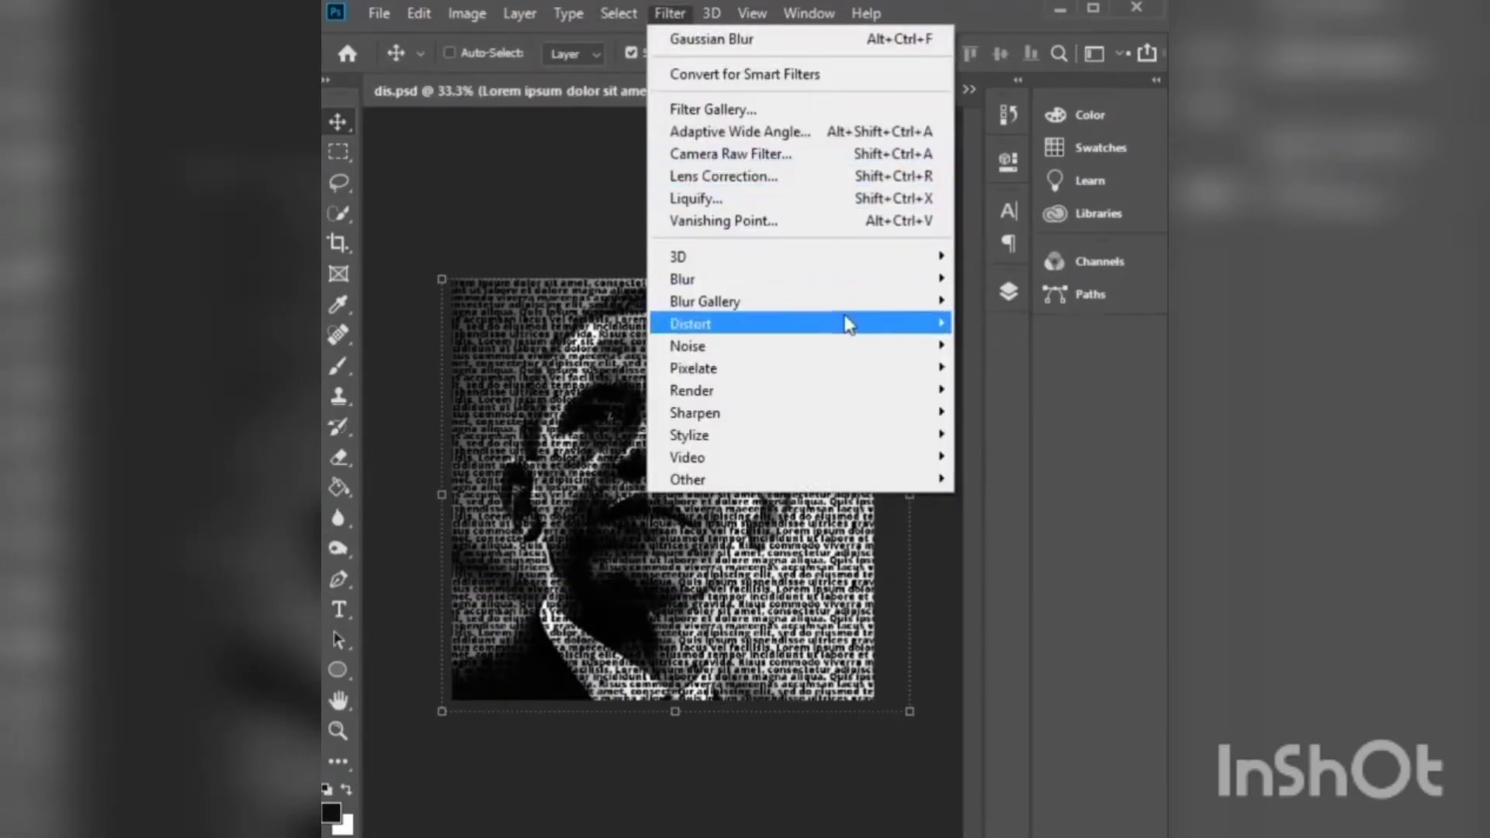
left_click(1009, 324)
left_click_drag(1100, 263, 608, 219)
left_click(549, 309)
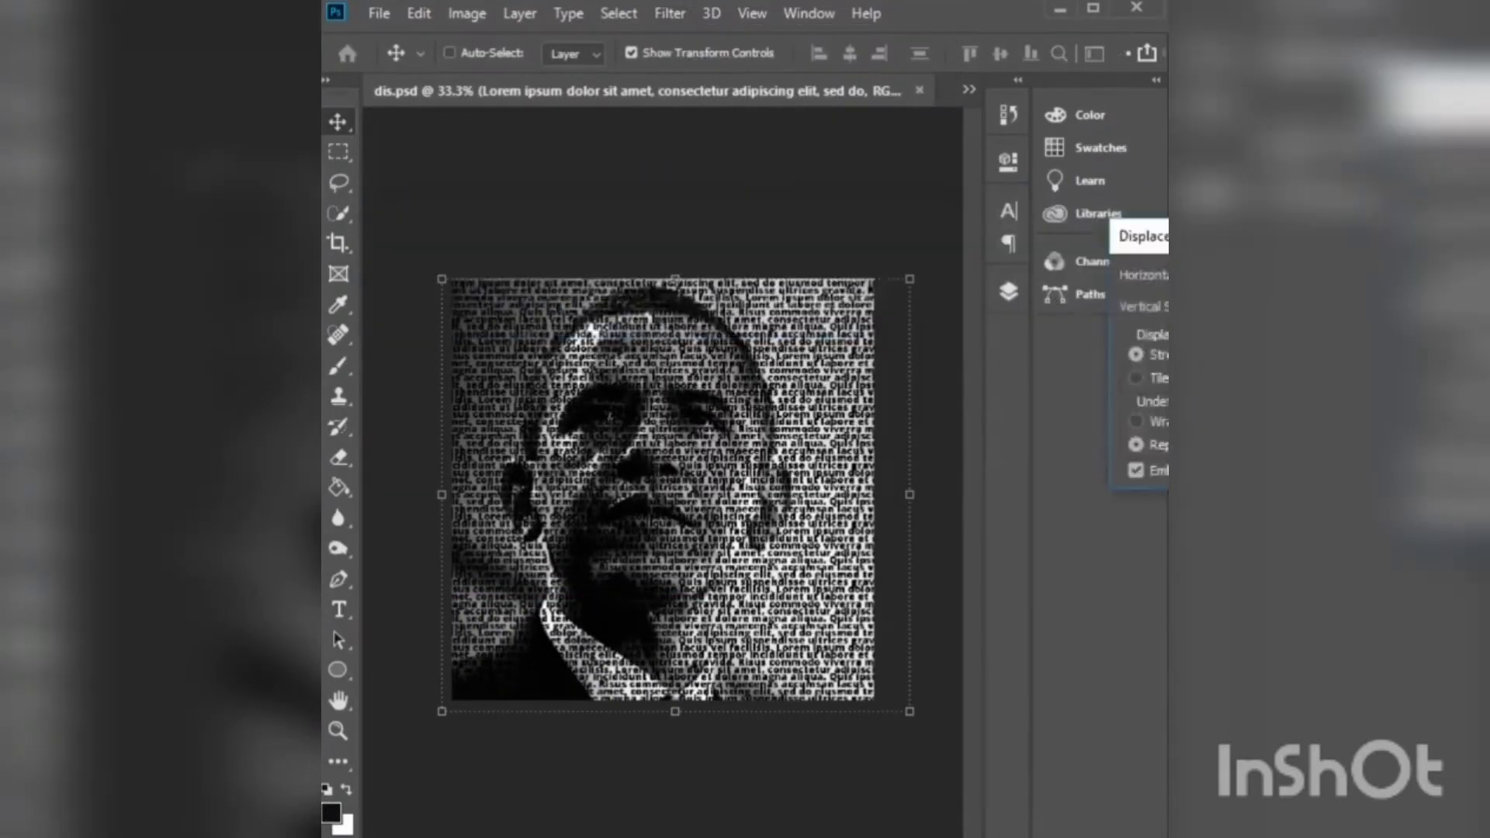
left_click_drag(1282, 248, 627, 221)
left_click(754, 264)
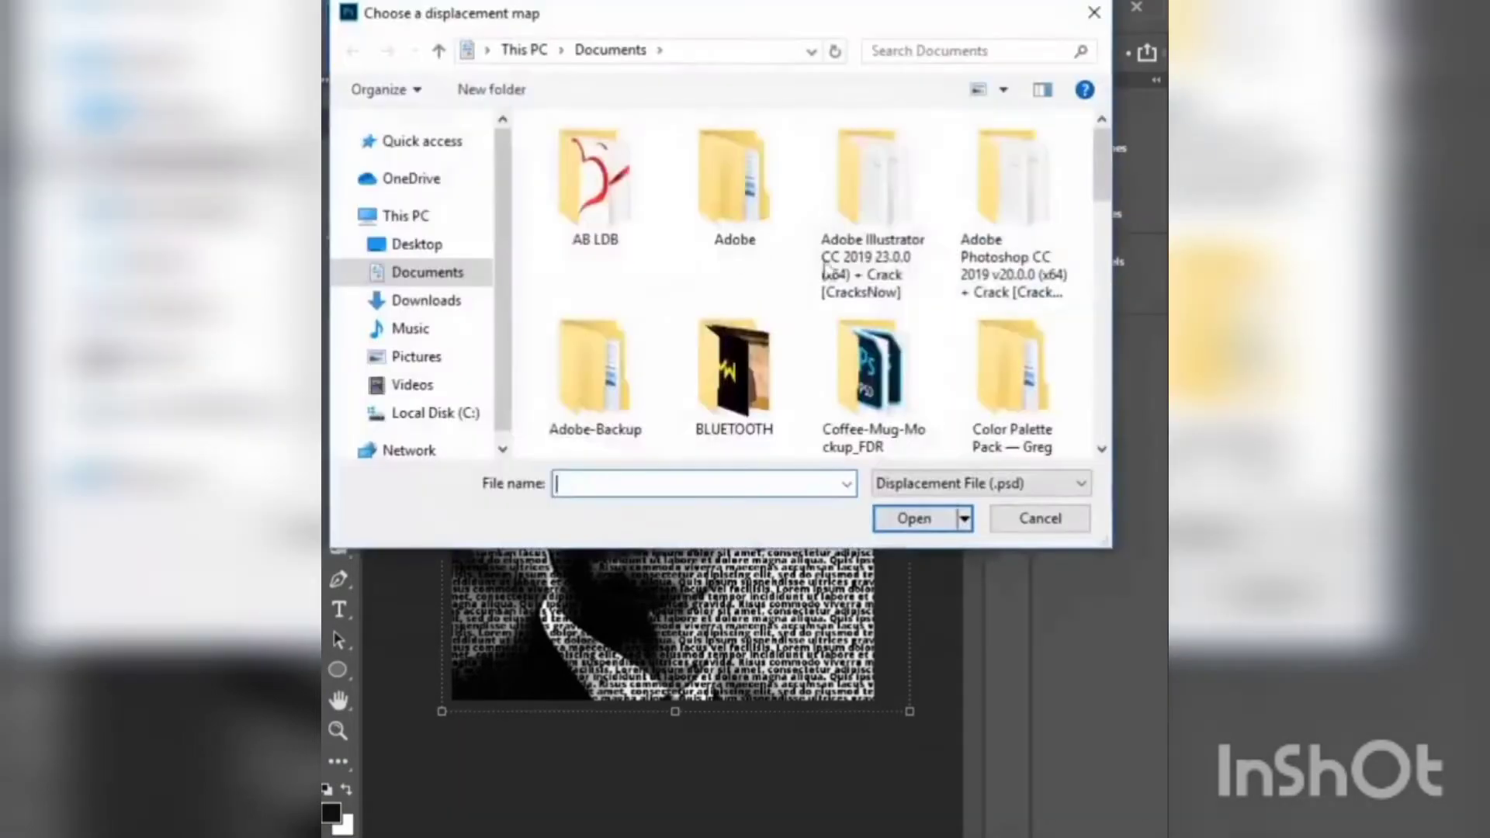
scroll(1024, 416, "down", 3)
scroll(1024, 416, "down", 3)
left_click(1000, 391)
left_click(910, 516)
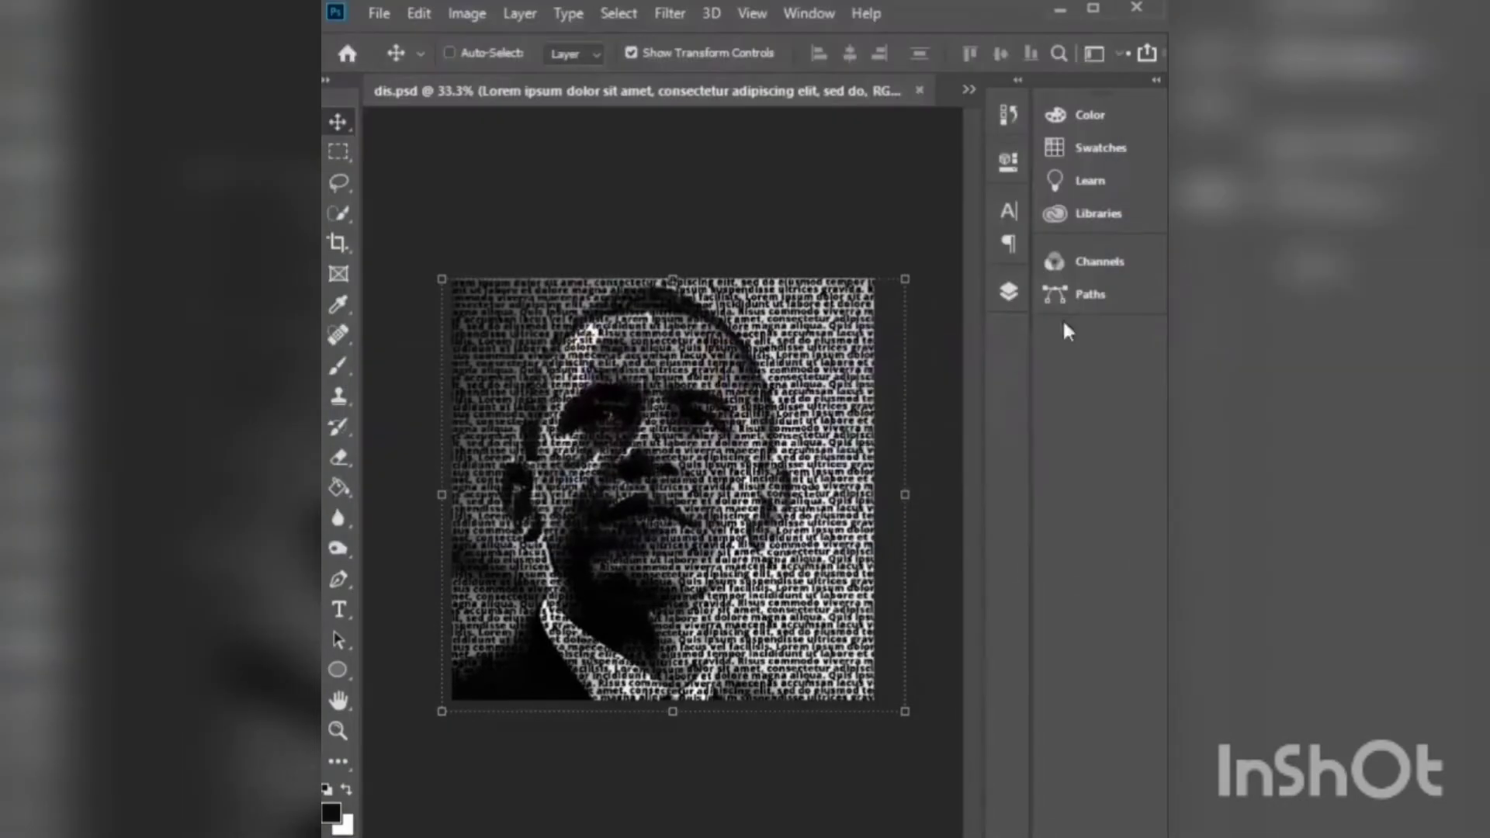
- Reopen the Displace smart filter and reapply it with the dis map
left_click(1009, 291)
double_click(829, 505)
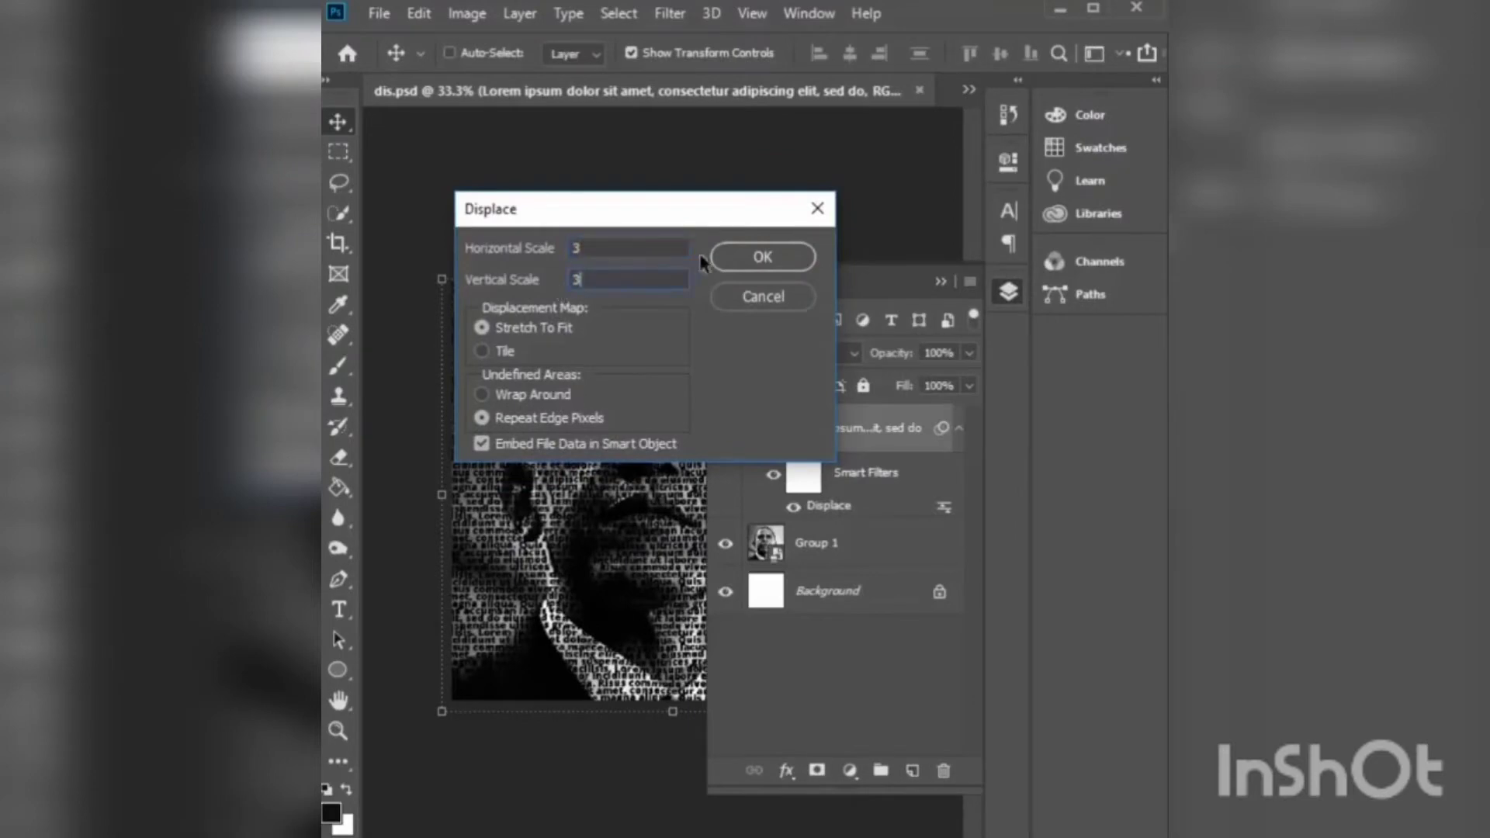
left_click(762, 257)
scroll(765, 299, "down", 5)
left_click(998, 399)
left_click(904, 515)
- Reapply Displace at scale 4 with the dis map, then select the Background layer
key("F7")
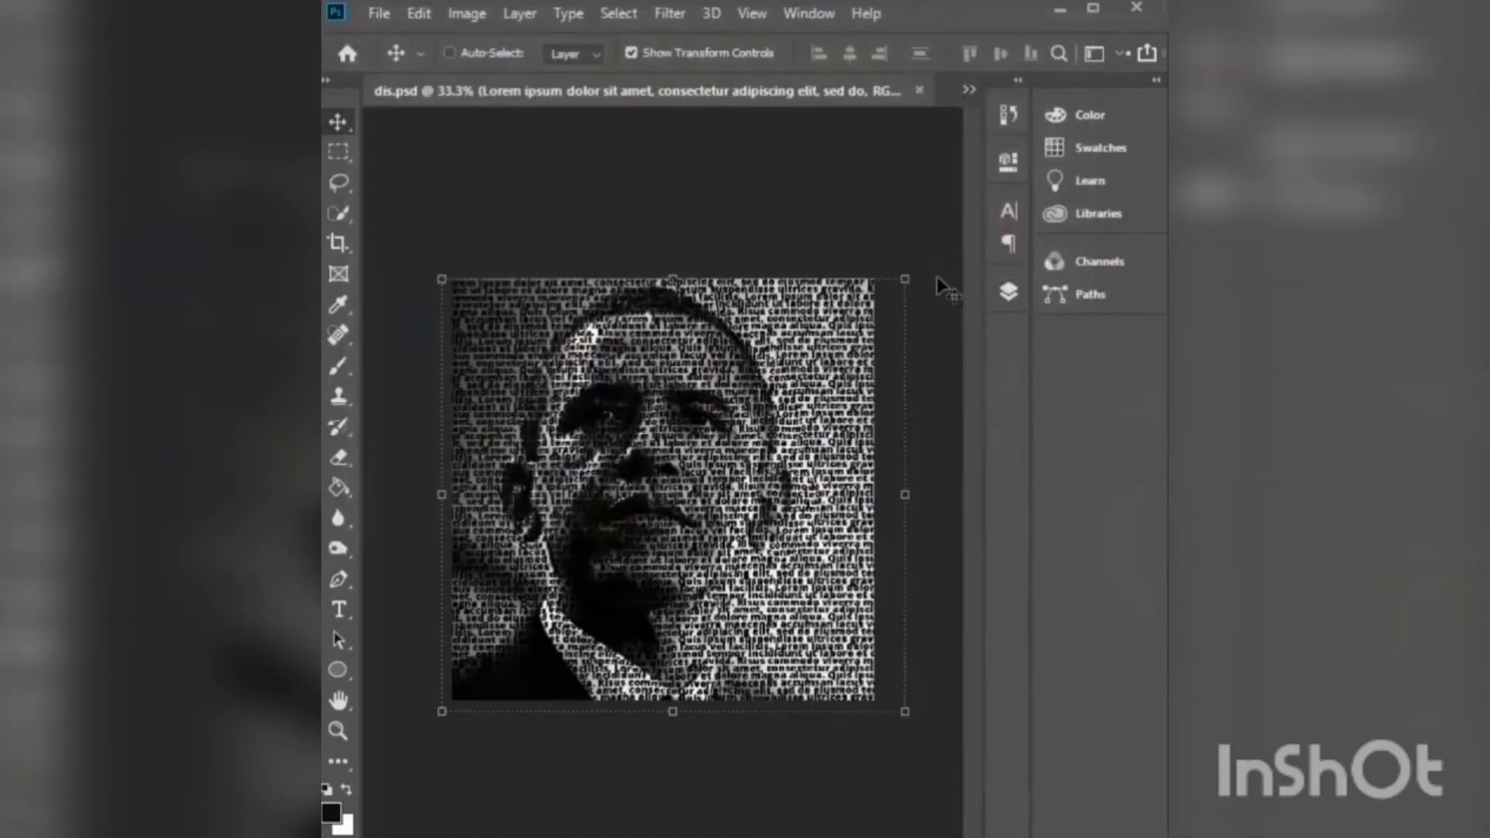
left_click(1008, 291)
double_click(828, 505)
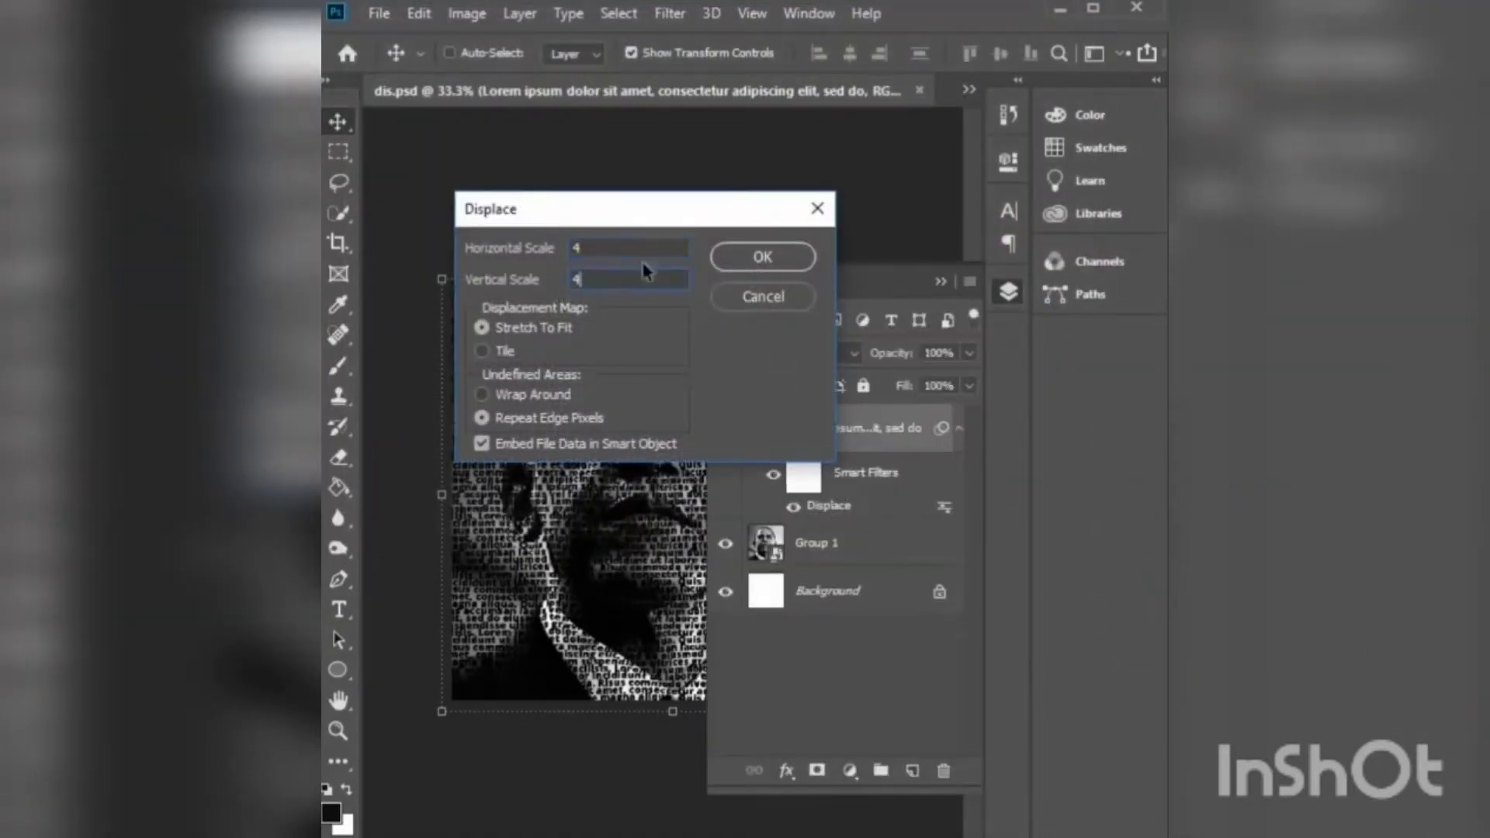
left_click(762, 256)
scroll(948, 408, "down", 5)
double_click(1007, 372)
key("F7")
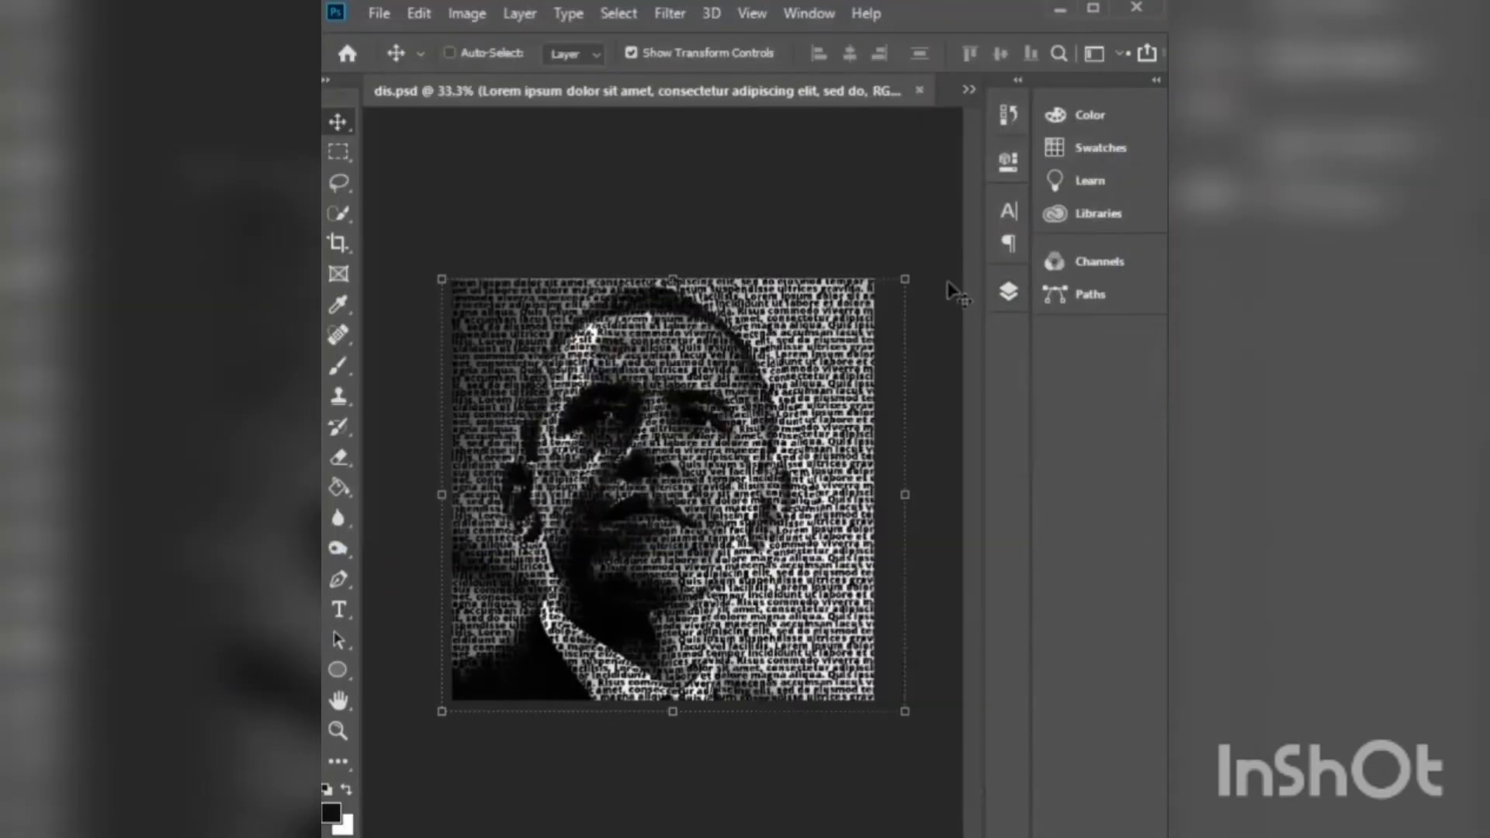
left_click(1009, 291)
left_click(832, 591)
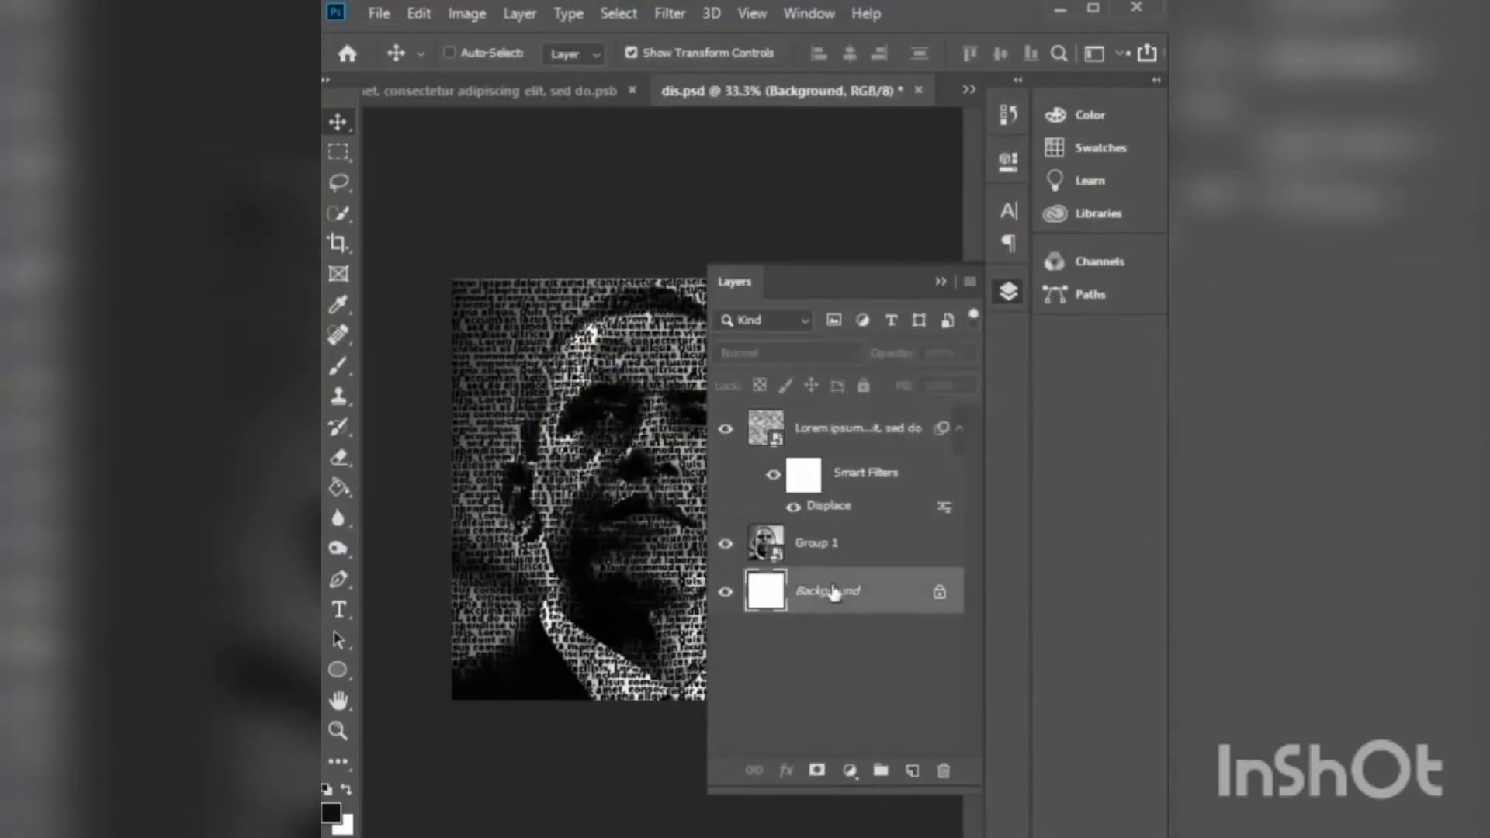
- Move Group 1 above the Lorem text layer and clip it as a clipping mask
left_click_drag(828, 423, 830, 419)
right_click(834, 426)
left_click(920, 515)
left_click(793, 592)
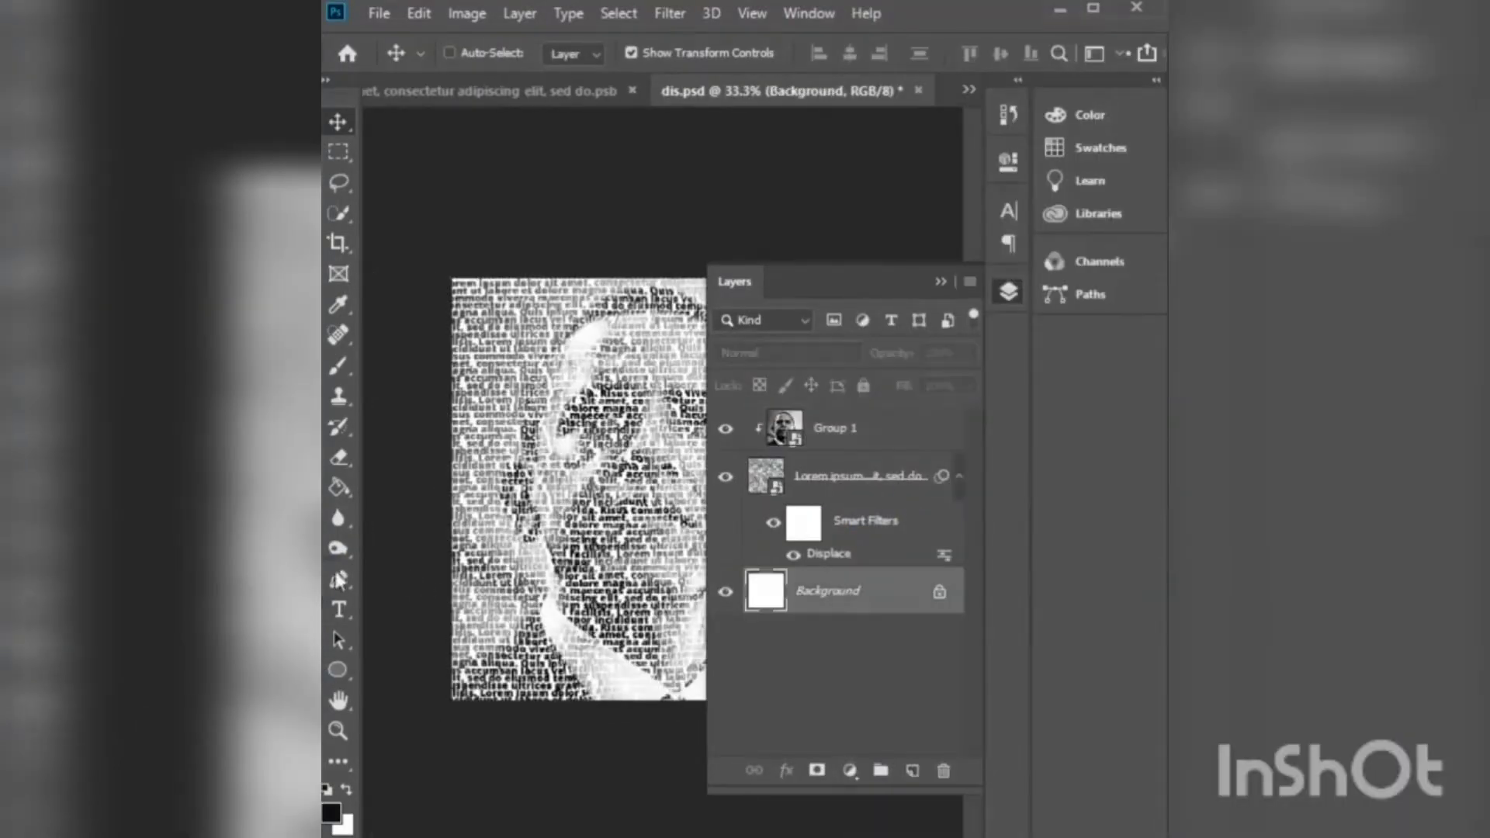
left_click(337, 669)
- Draw a black rectangle slightly larger than the portrait, then zoom to 50%
left_click(458, 668)
left_click(1009, 291)
left_click_drag(429, 255, 910, 731)
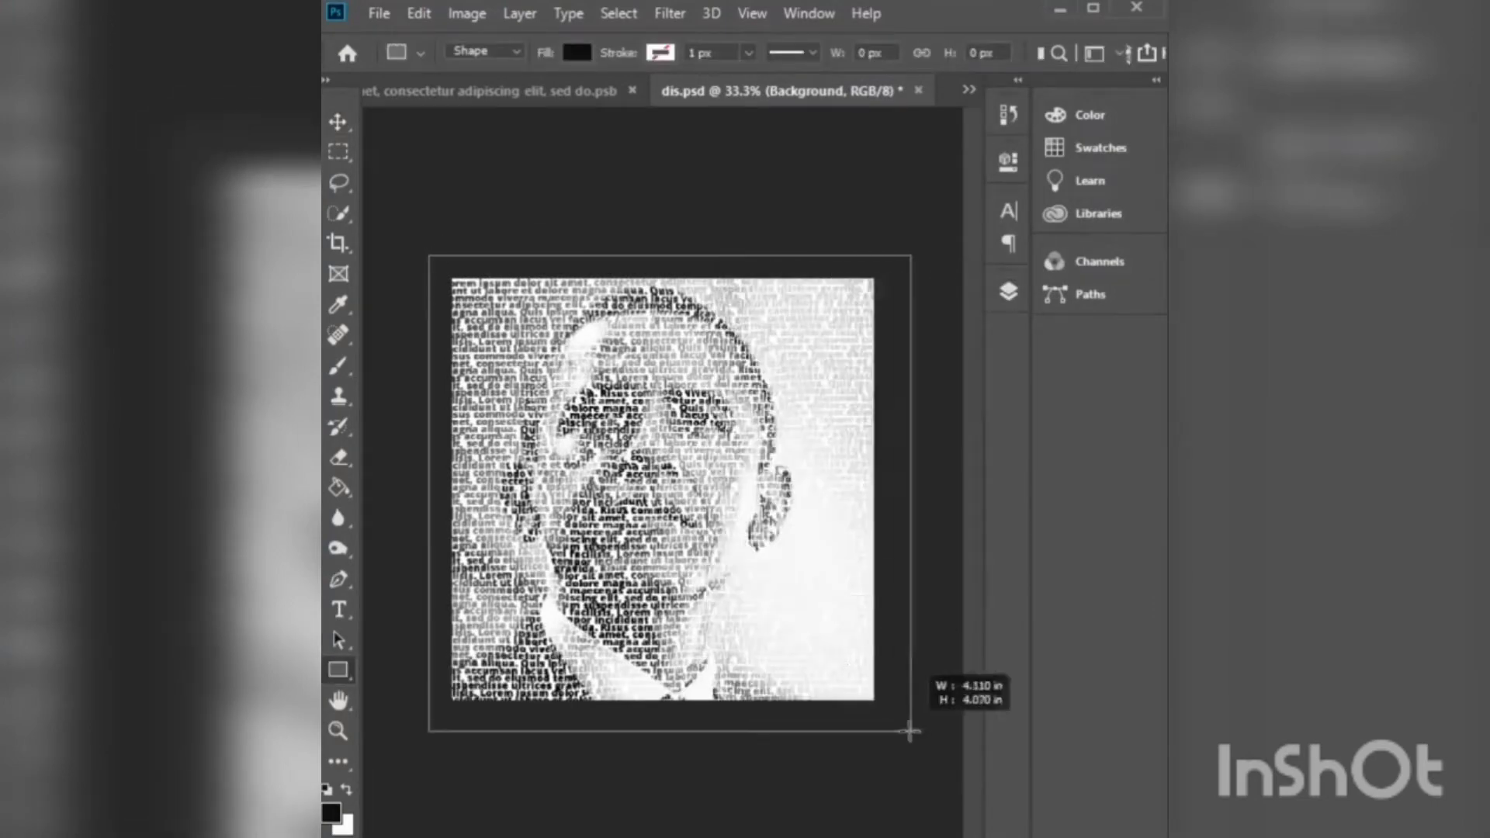
left_click(939, 152)
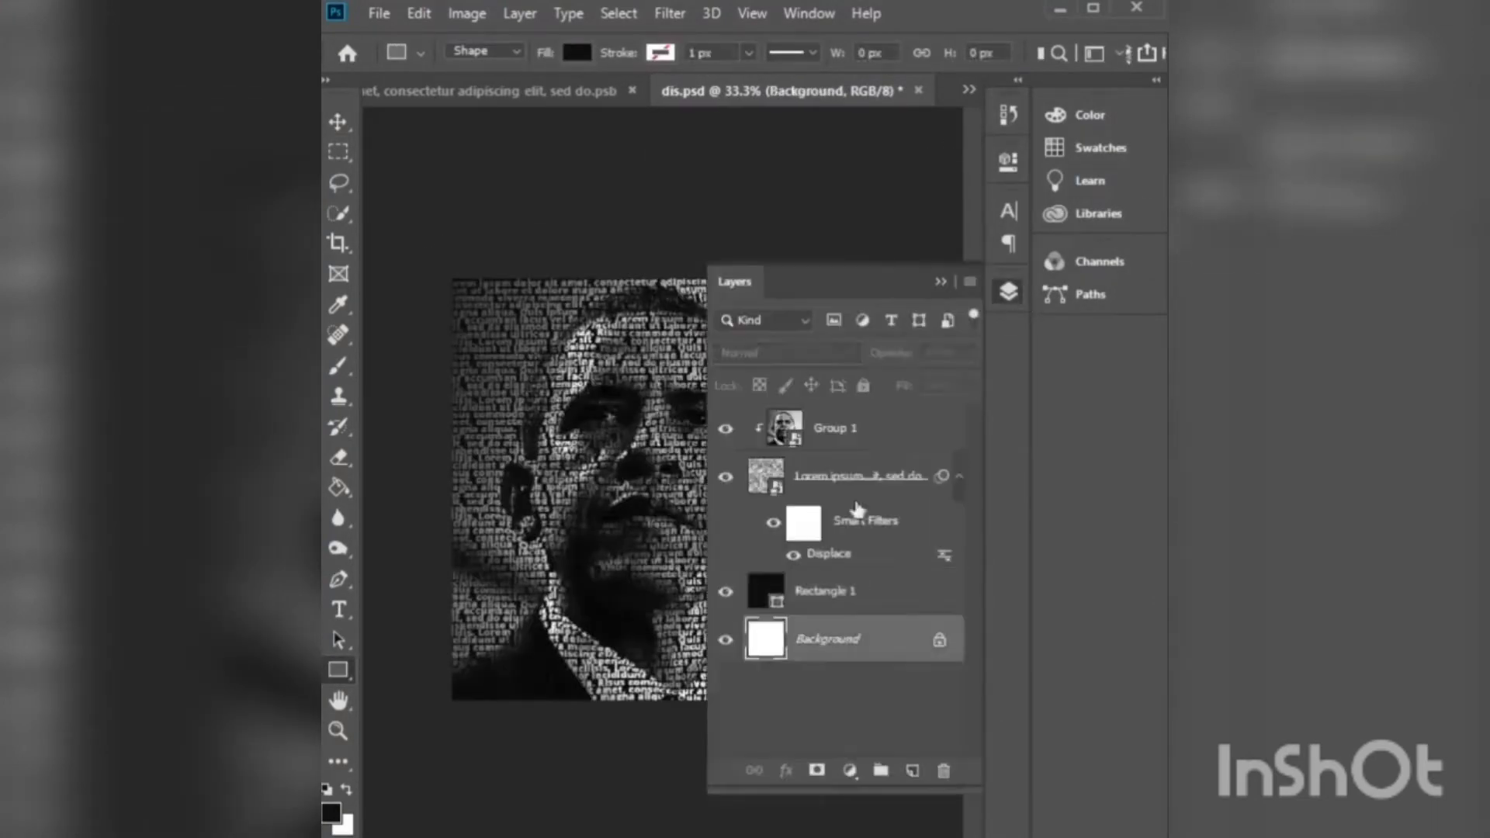
key("ctrl+plus")
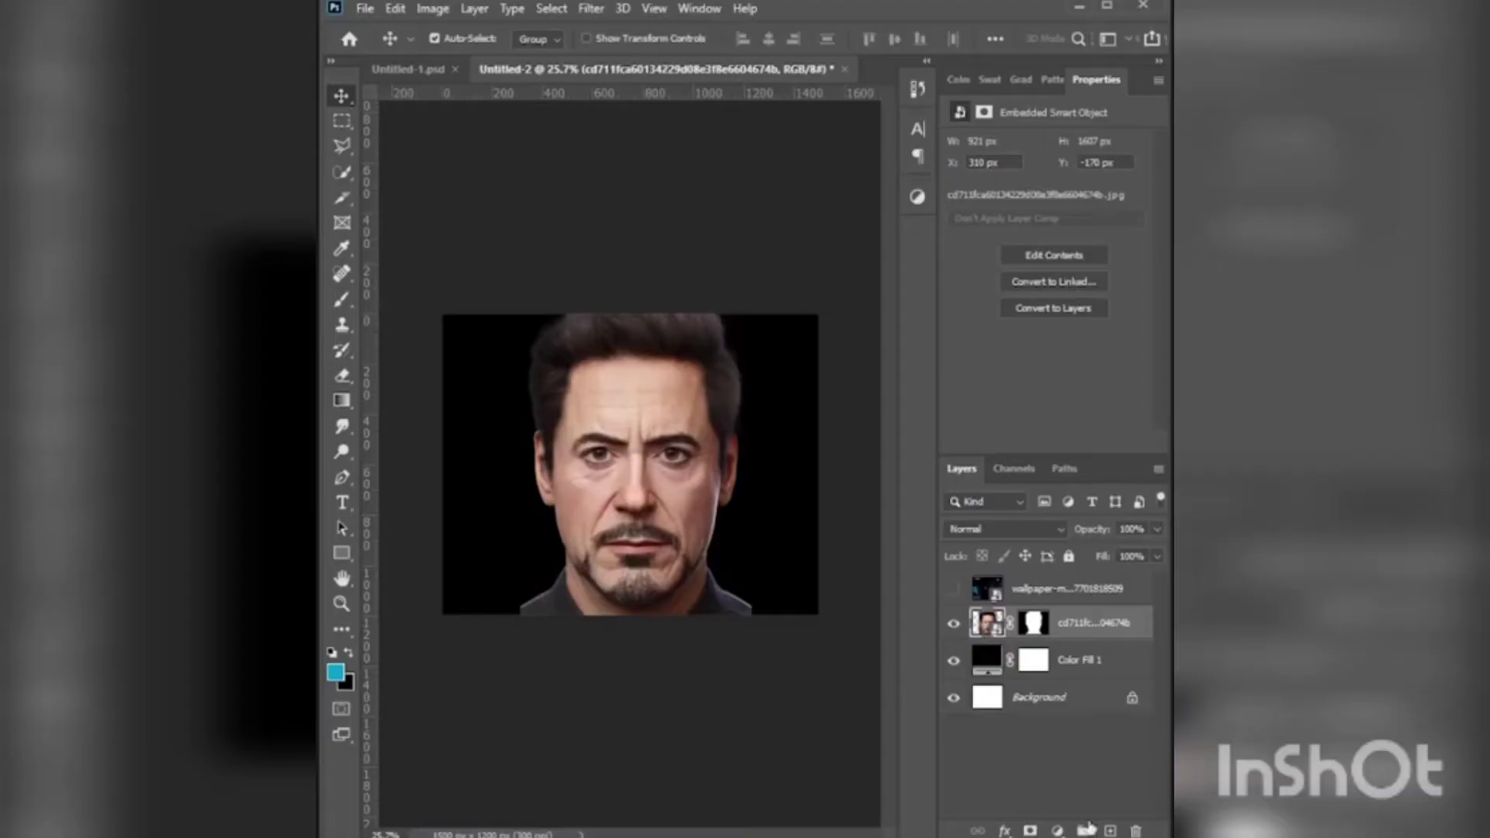
- Brush black over the face's right side and neck edges, then set Layer 1 opacity to 82%
key("x")
key("b")
left_click_drag(765, 346, 774, 539)
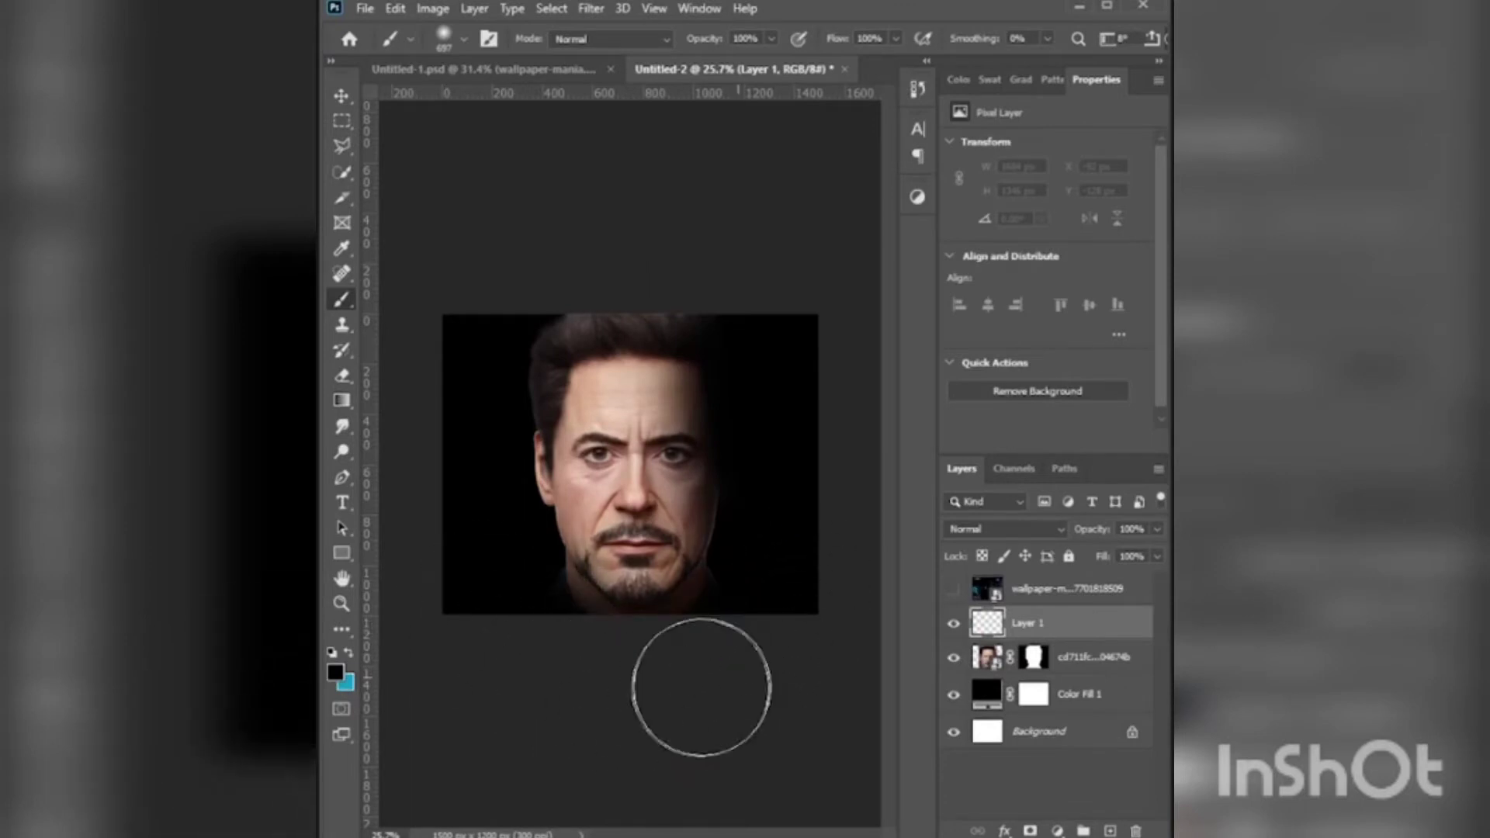
mouse_move(534, 606)
left_mouse_down()
mouse_move(498, 321)
mouse_move(500, 666)
left_mouse_up()
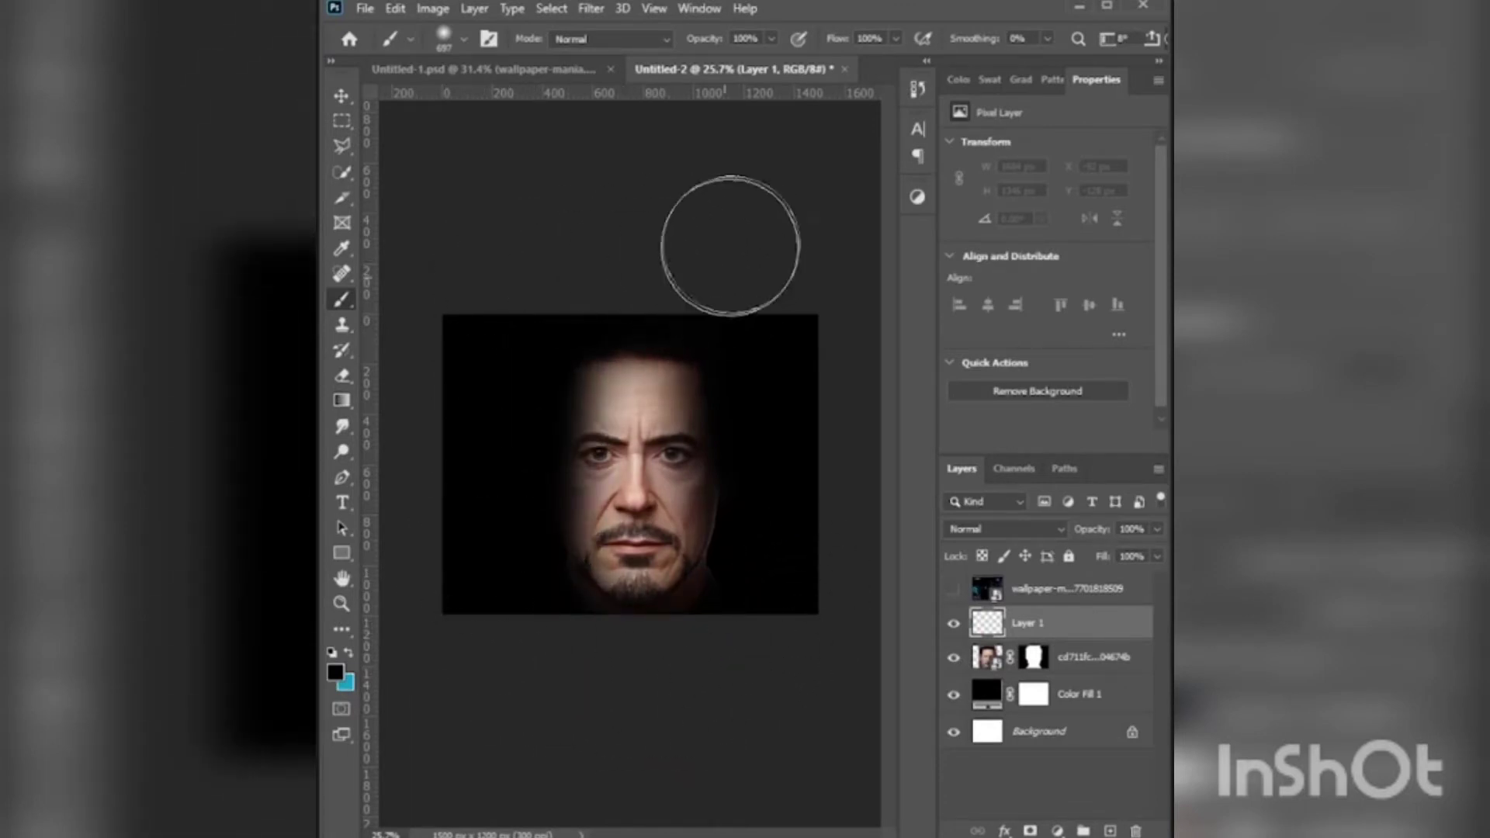
left_click(1155, 528)
left_click_drag(1154, 552, 1137, 553)
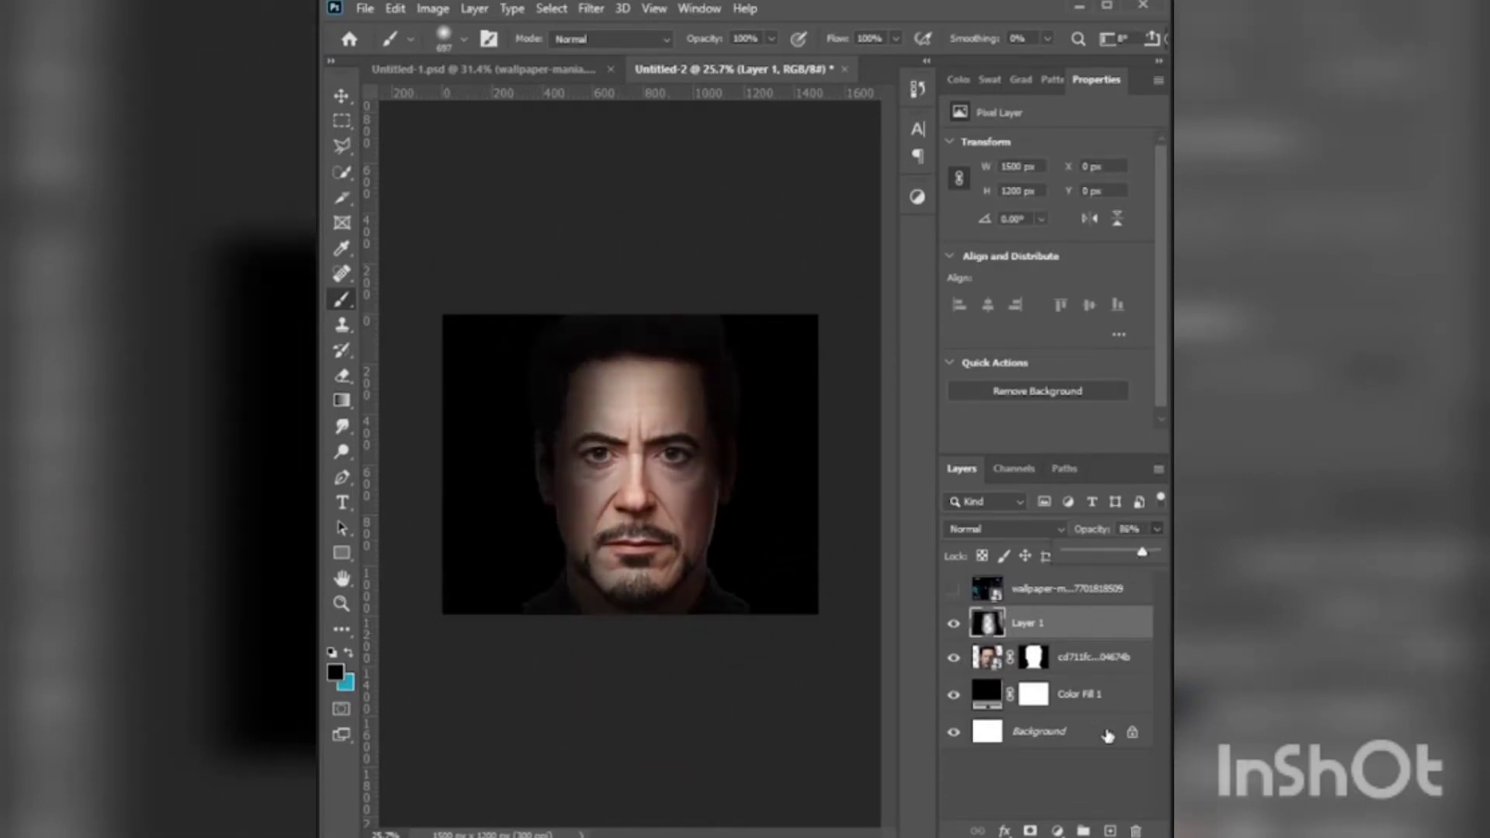
- Add a Curves adjustment layer with two points pulled down to darken the image
left_click(1056, 830)
left_click(1101, 596)
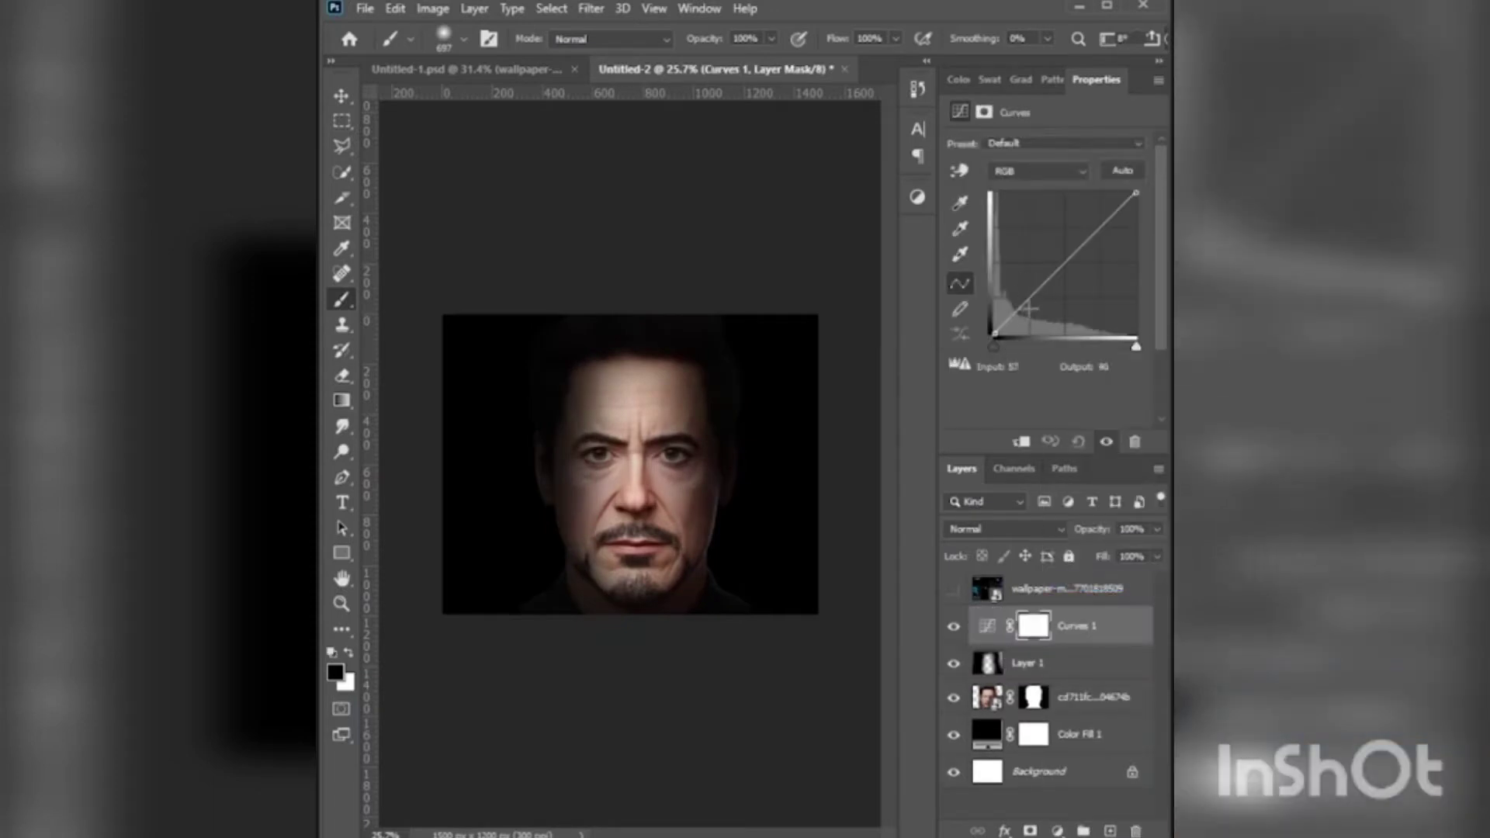
left_click_drag(1029, 308, 1029, 315)
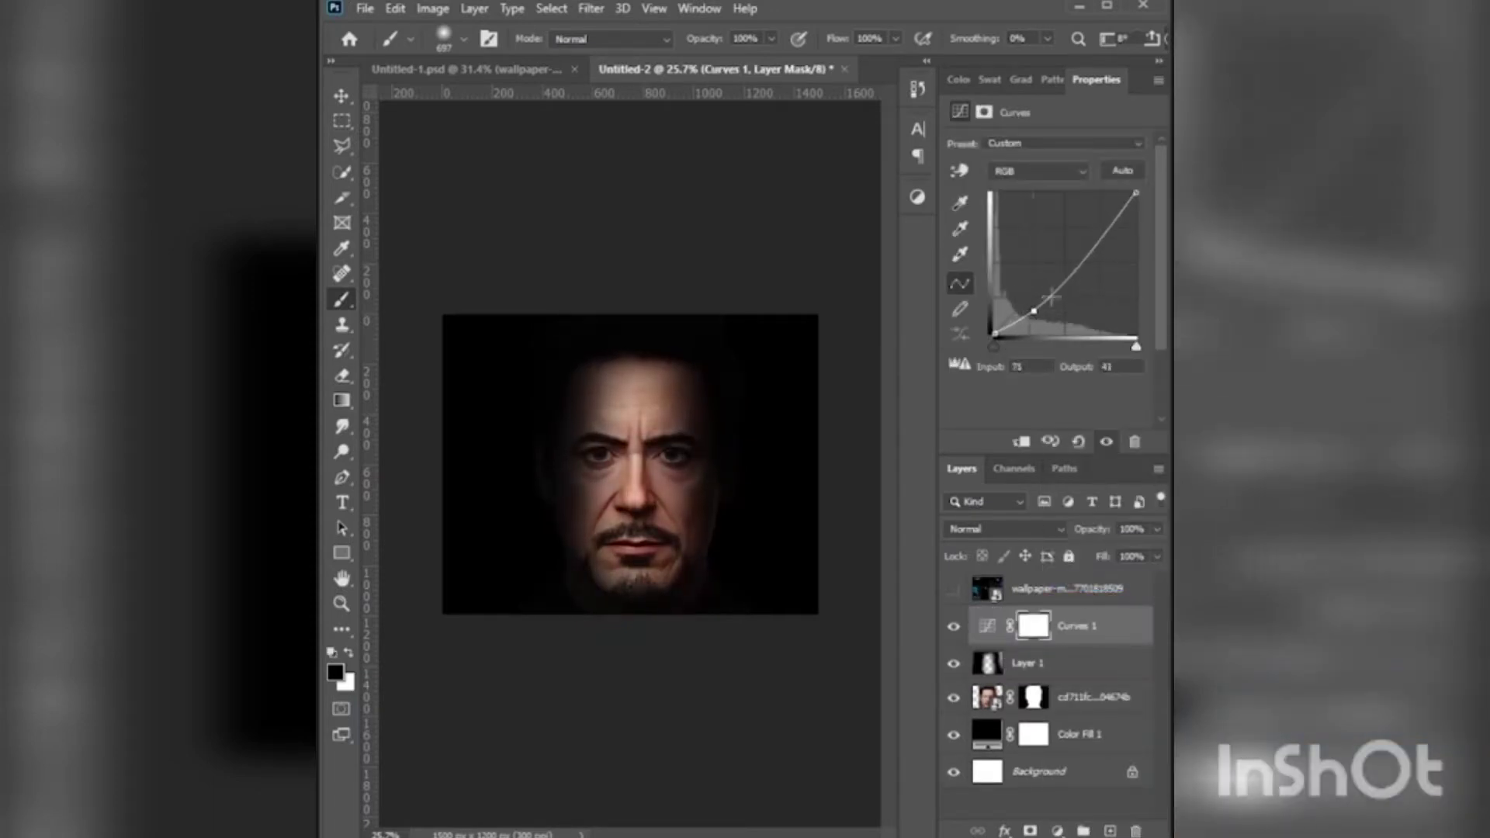
left_click_drag(1107, 227, 1102, 239)
- Add a Color Balance adjustment layer pushing the midtones toward blue
left_click(1057, 830)
left_click(1118, 662)
left_click_drag(1020, 252, 1029, 250)
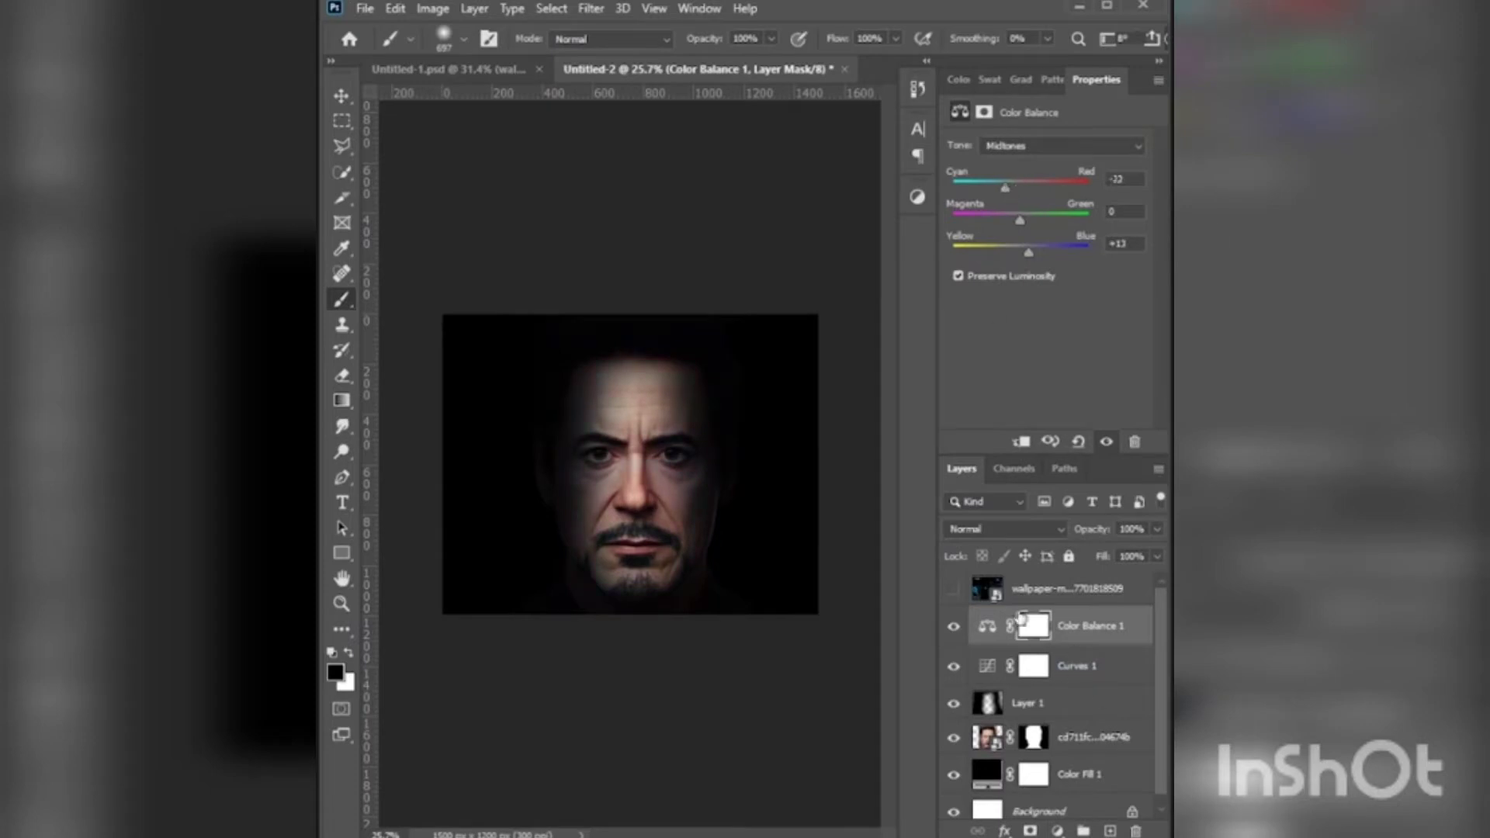
- Show the HUD wallpaper layer, blend it in Screen mode, and Free Transform it
left_click(953, 588)
left_click(1062, 588)
left_click(1001, 528)
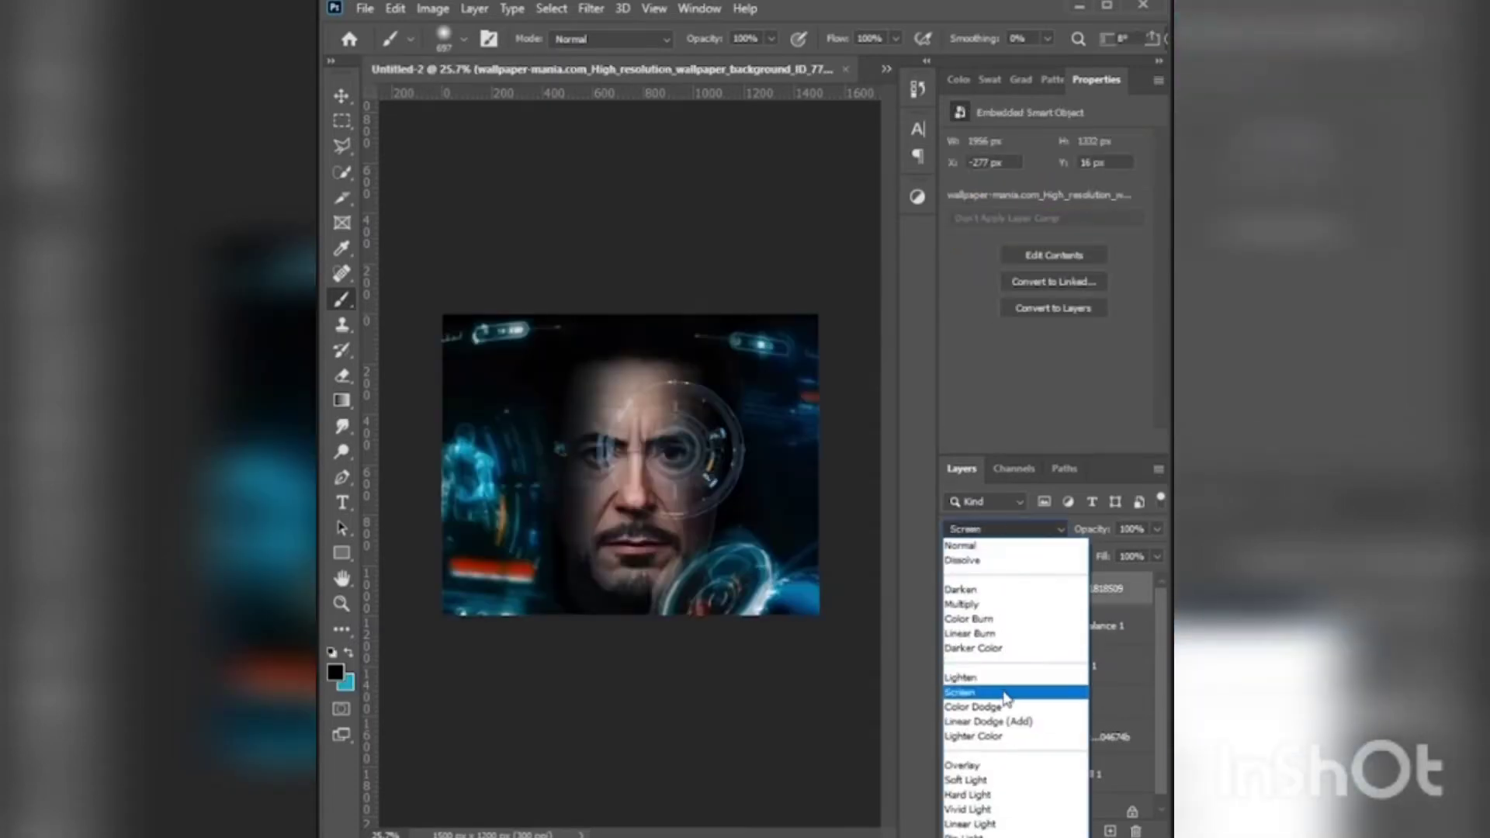
left_click(1005, 694)
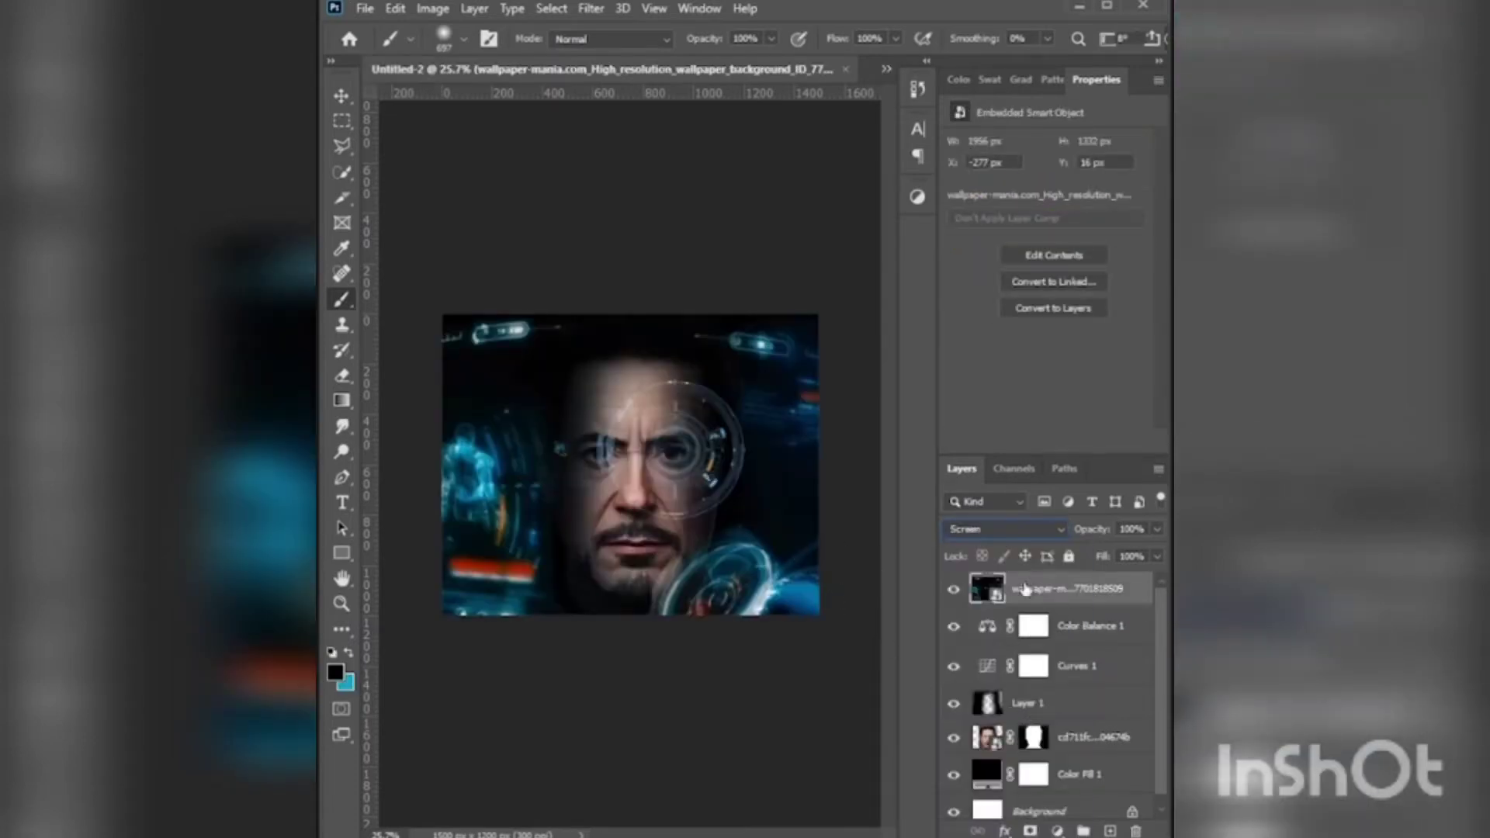
key("ctrl+t")
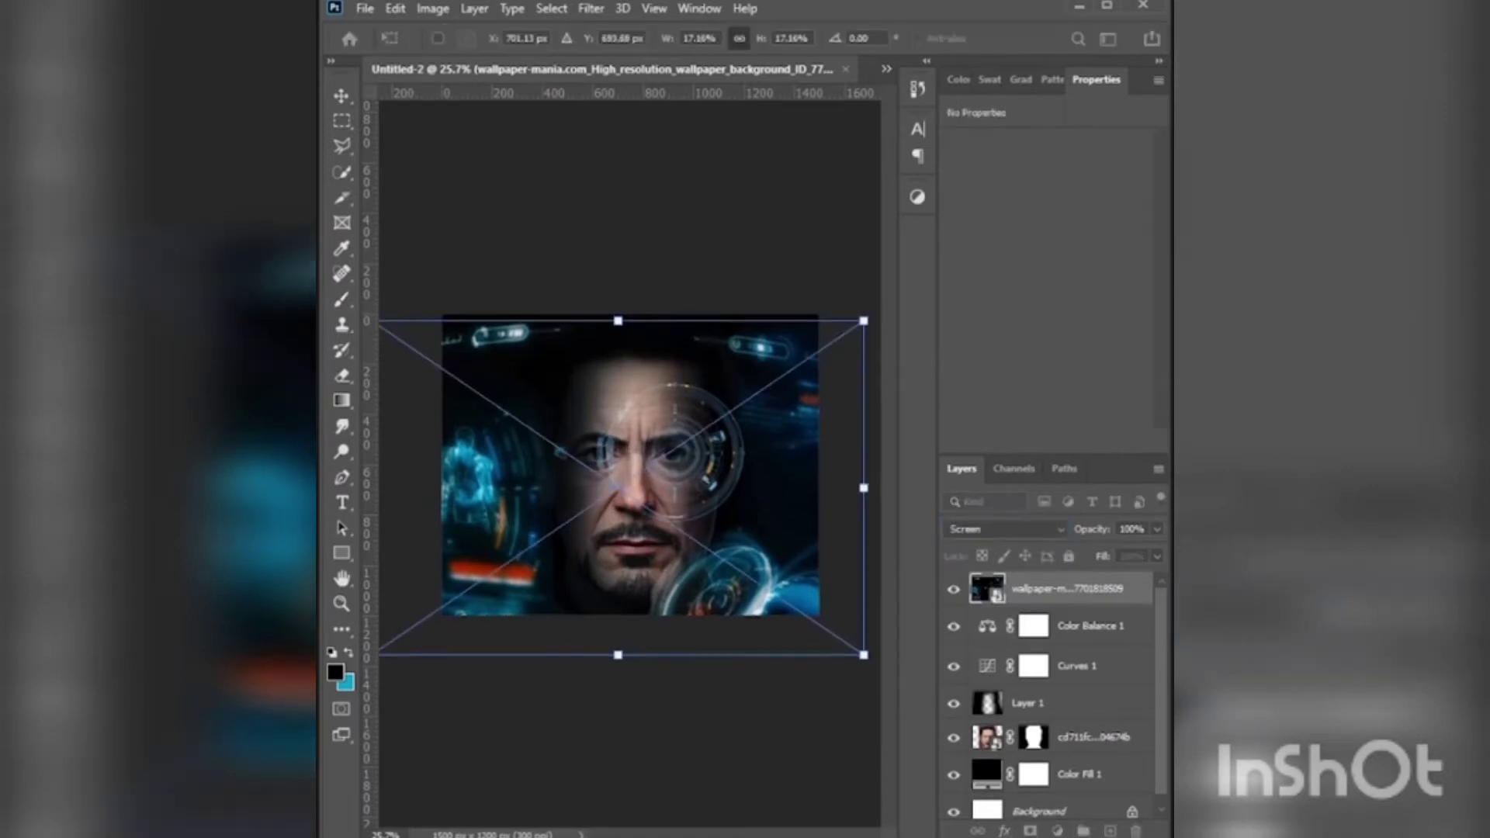
key("Return")
key("b")
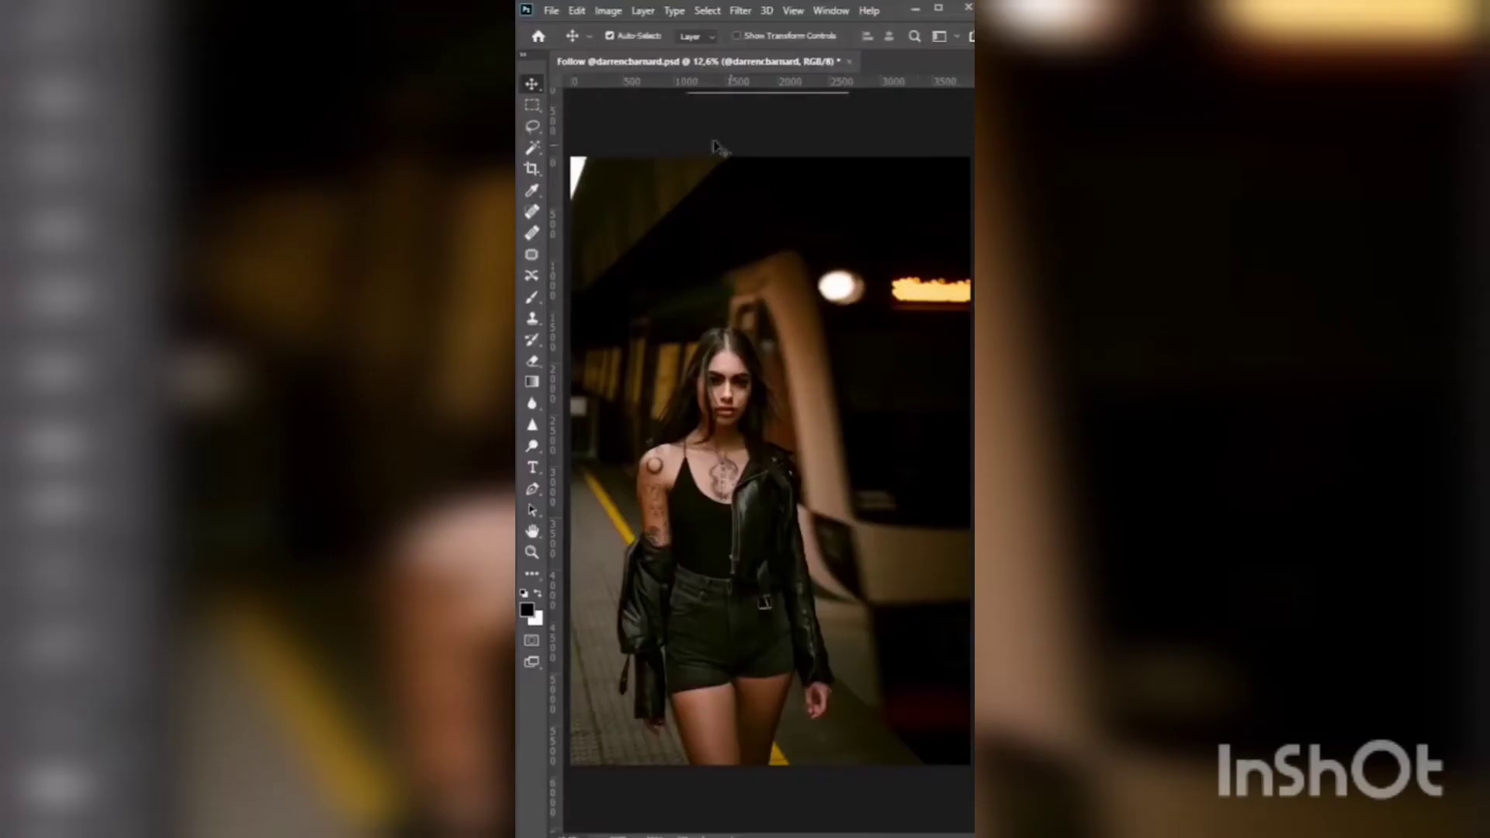
- Lasso the arm and jacket, then Content-Aware Fill it, excluding the top and legs from sampling
left_click_drag(655, 764, 630, 496)
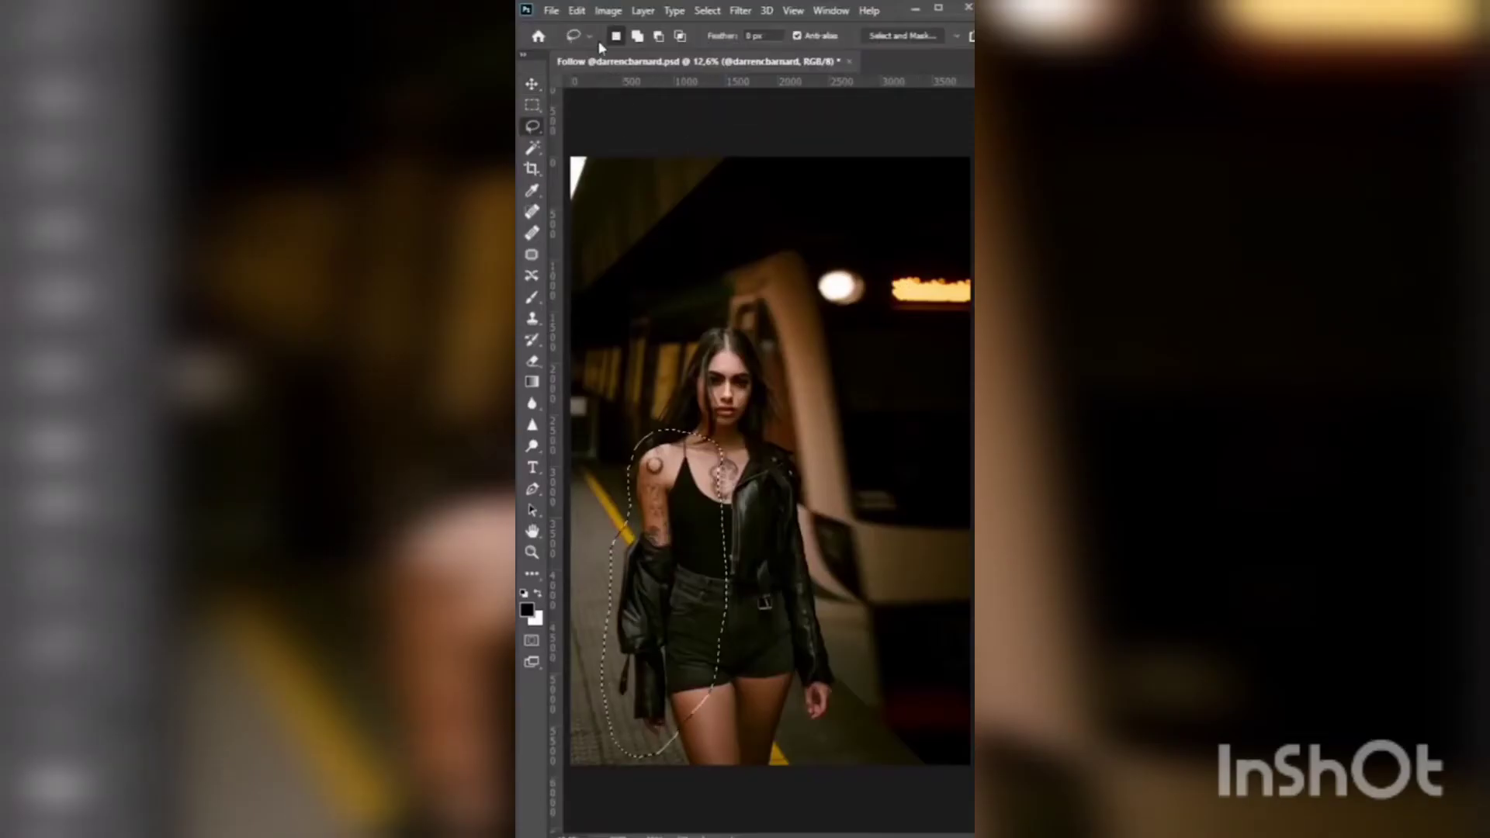
left_click(576, 10)
left_click(624, 297)
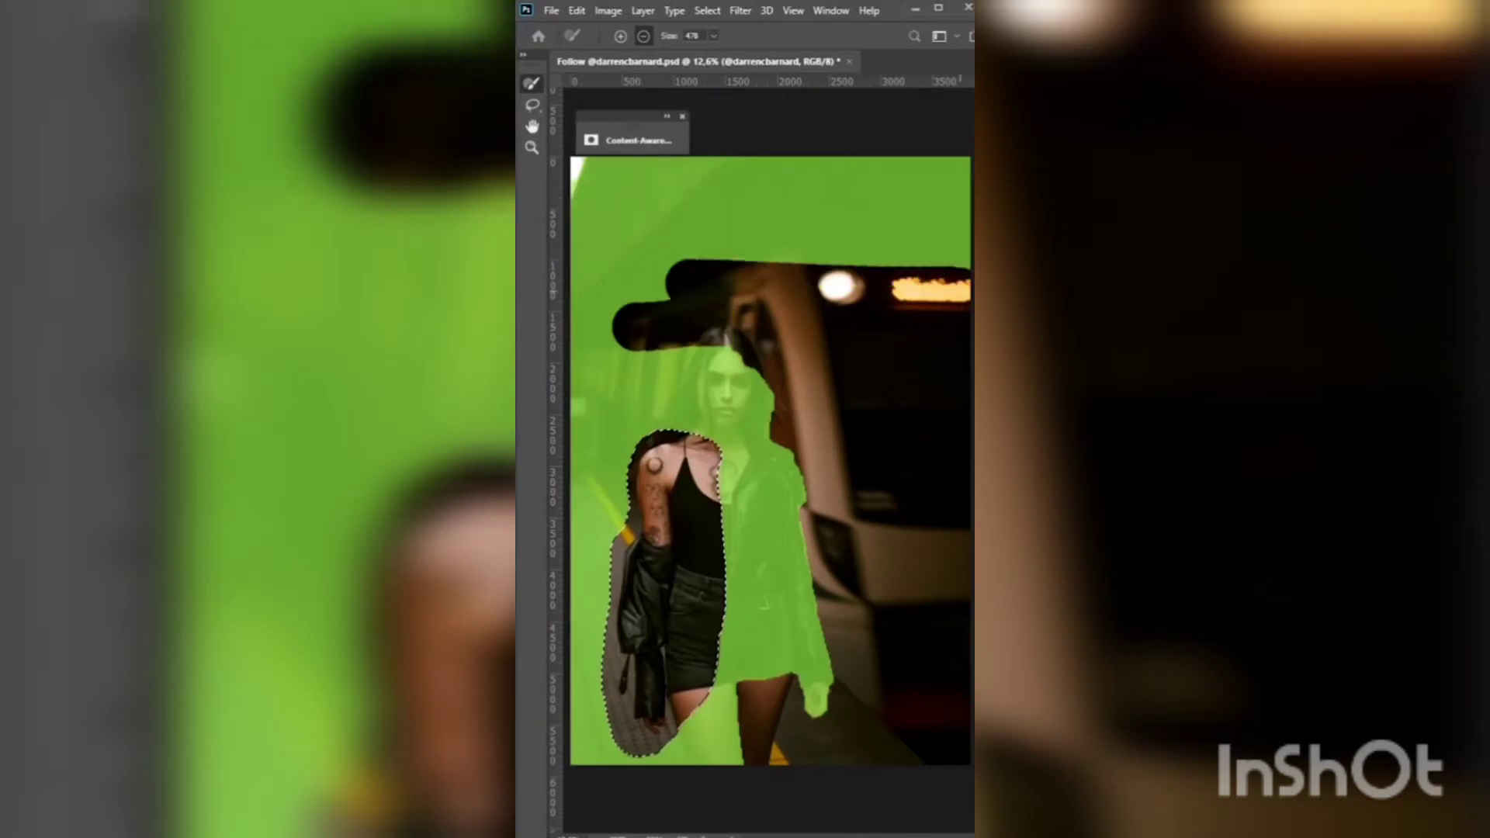
mouse_move(776, 202)
left_mouse_down()
mouse_move(605, 326)
mouse_move(848, 416)
left_mouse_up()
left_click_drag(745, 761, 712, 683)
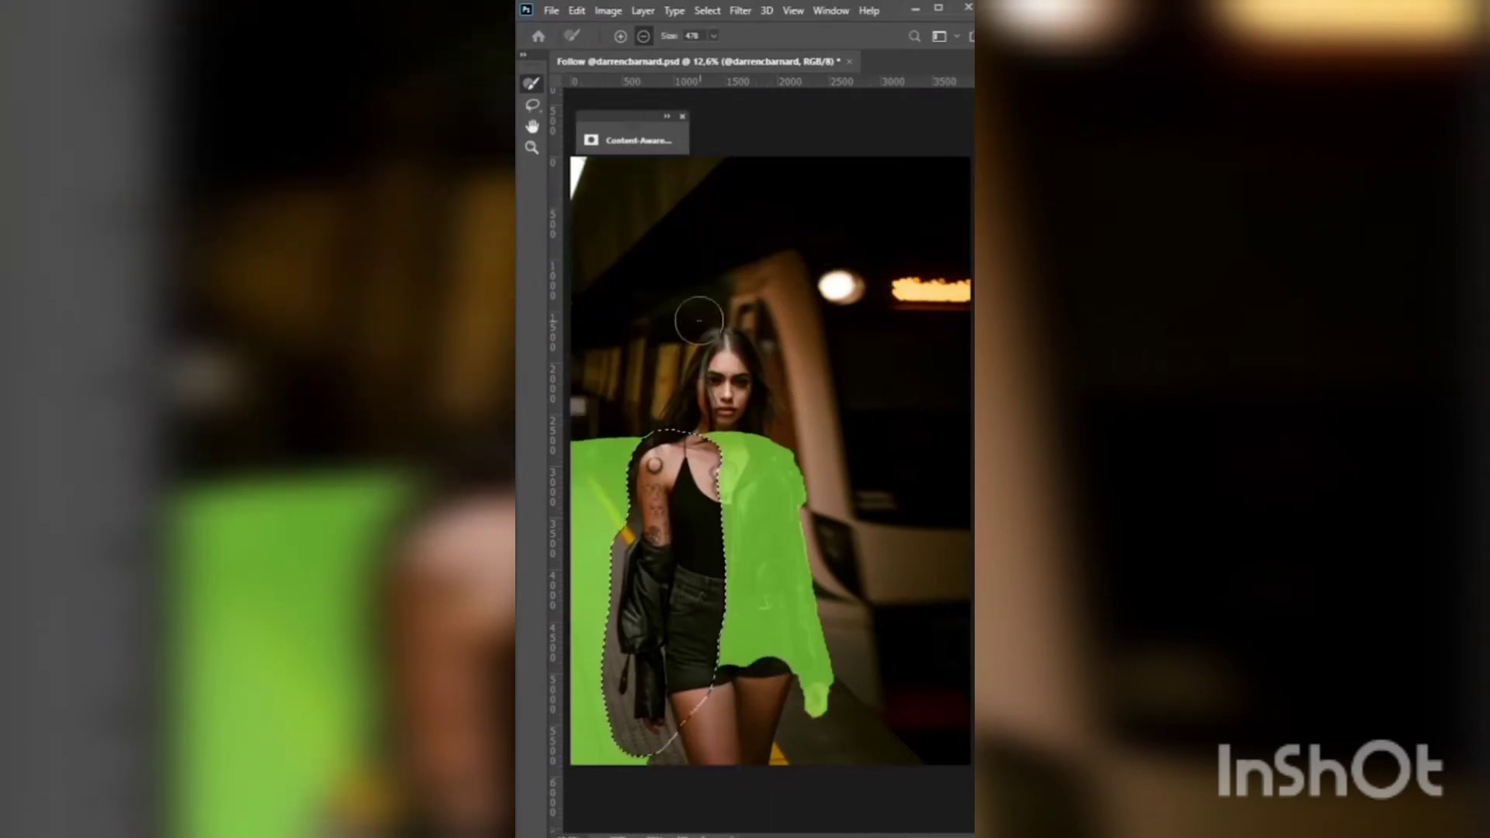
left_click(664, 134)
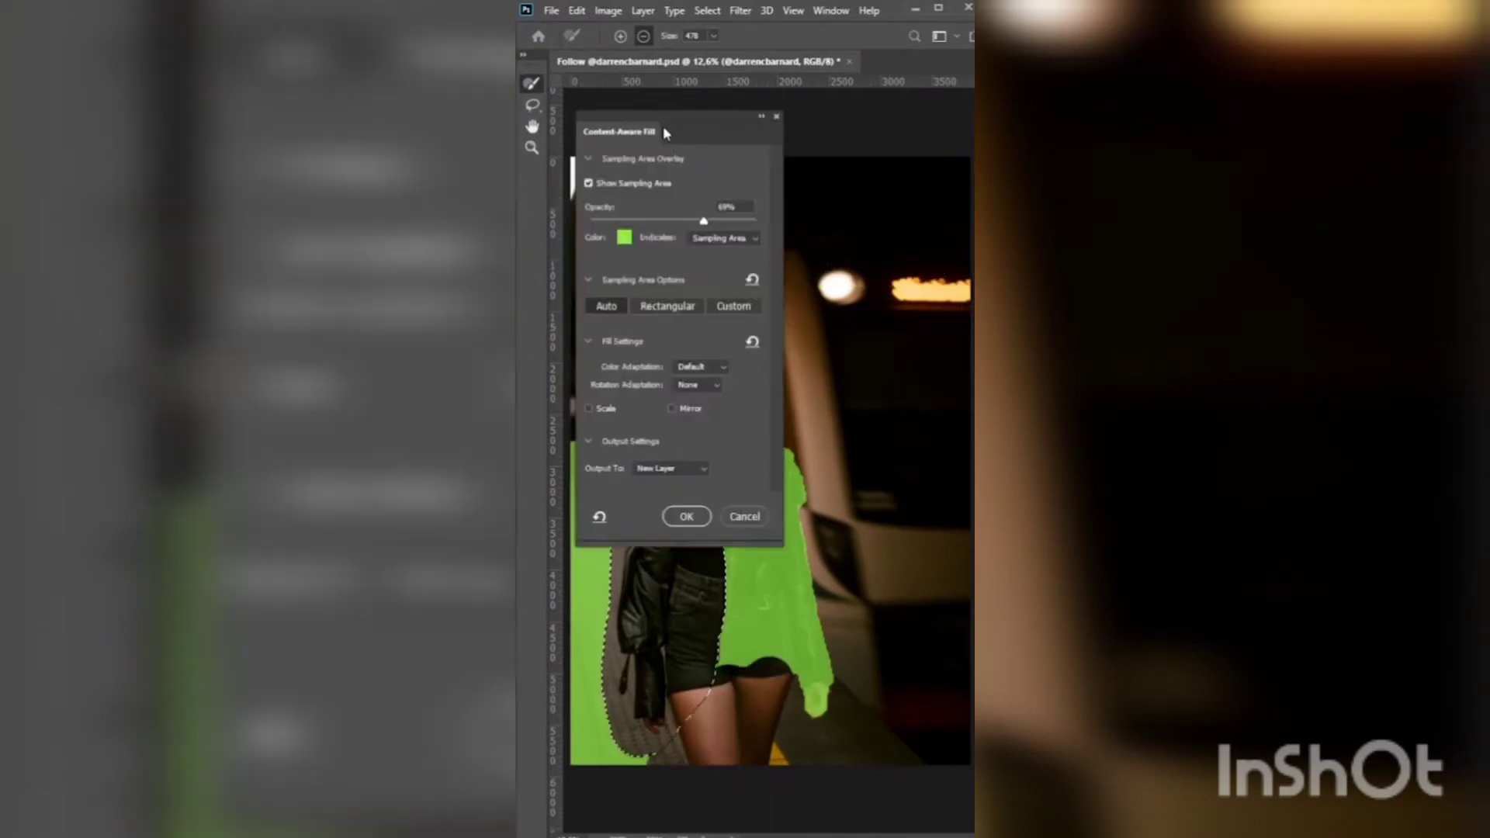
left_click(686, 516)
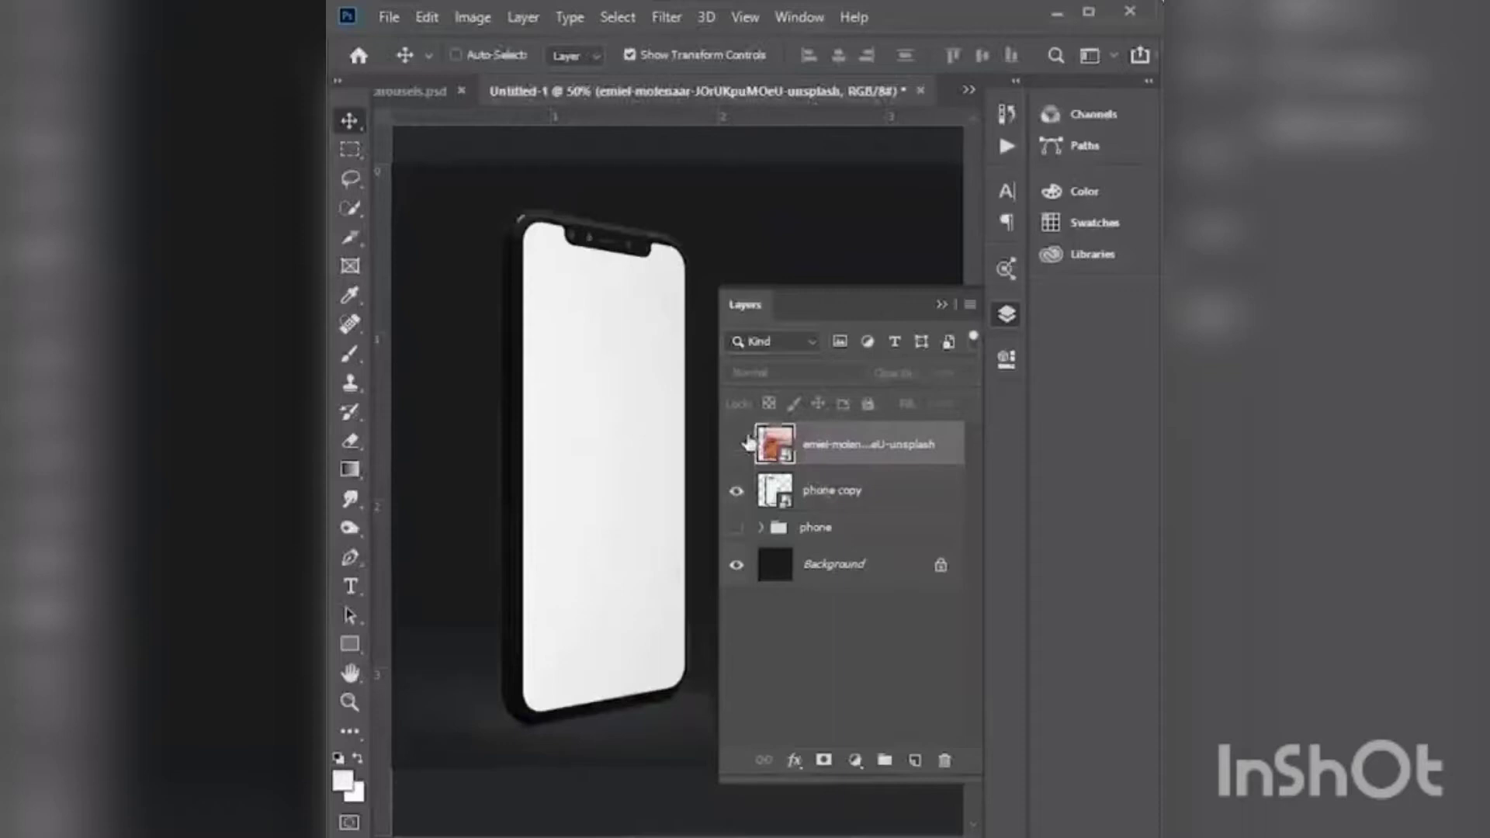
- Hide the airplane layer and select the white phone screen on the phone copy layer with Color Range
left_click(734, 448)
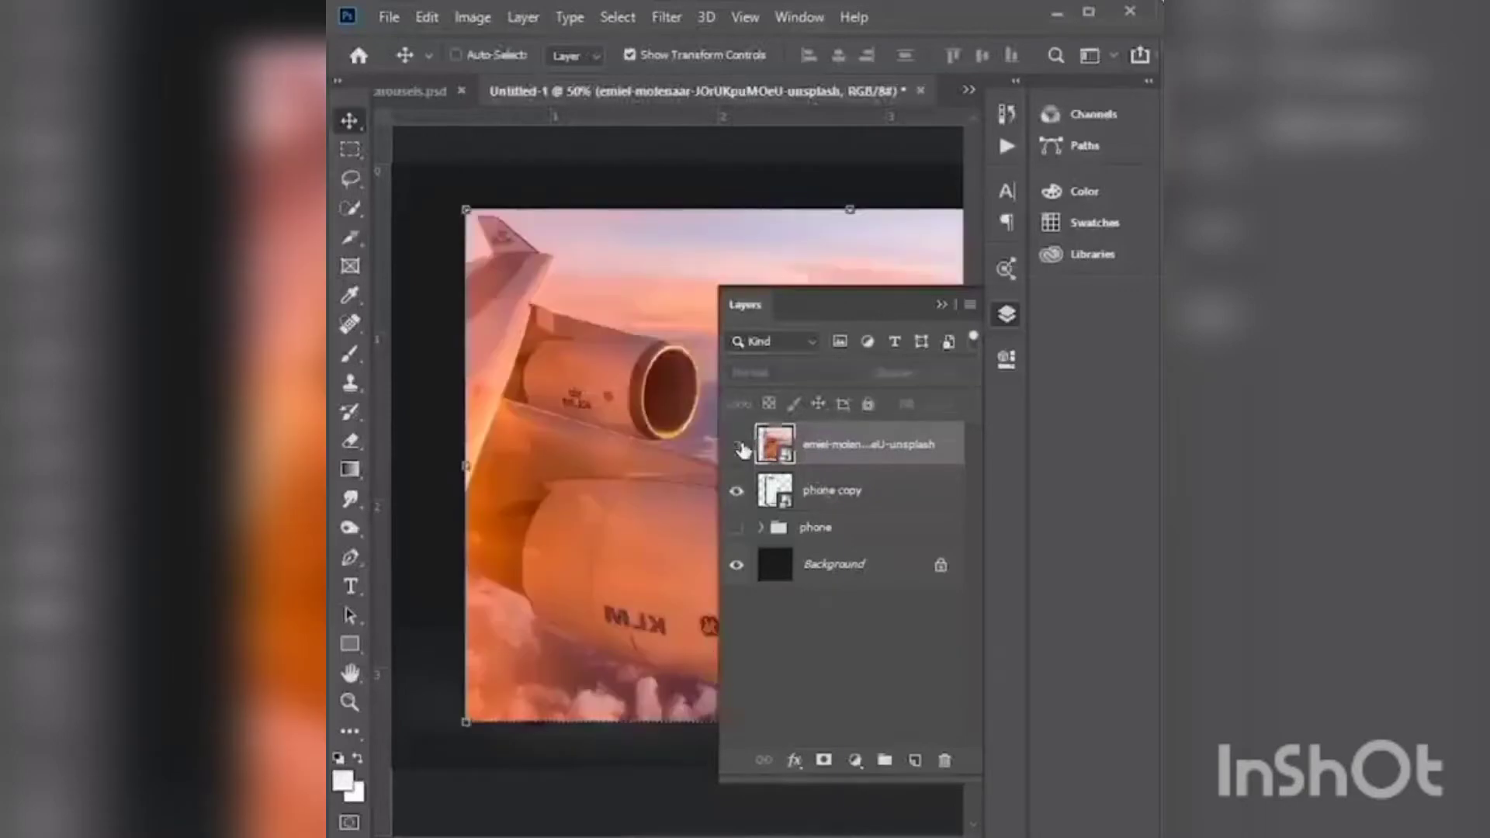
left_click(736, 491)
left_click(735, 448)
left_click(830, 490)
left_click(1006, 313)
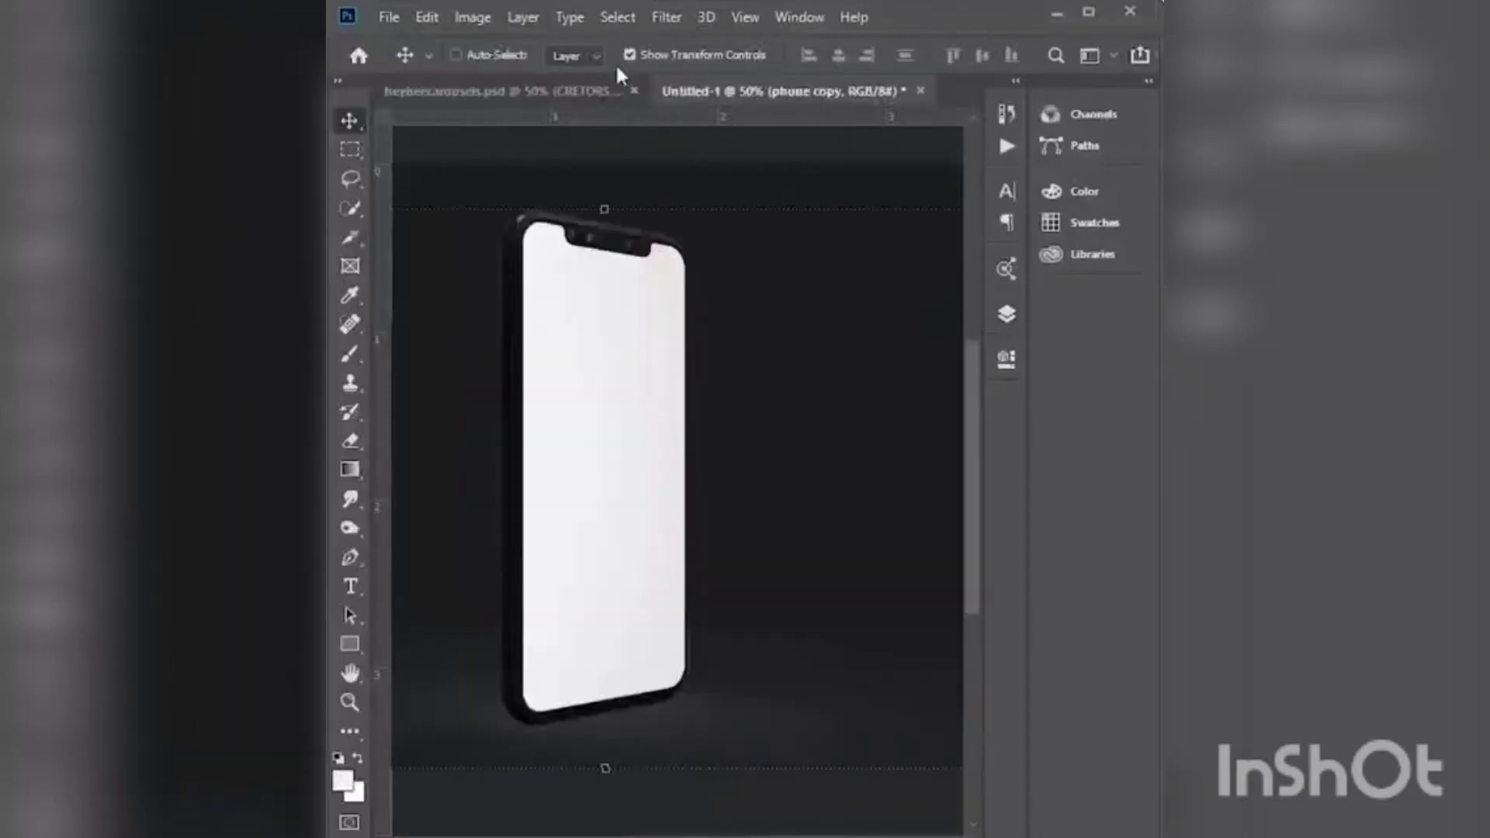
left_click(618, 17)
left_click(681, 233)
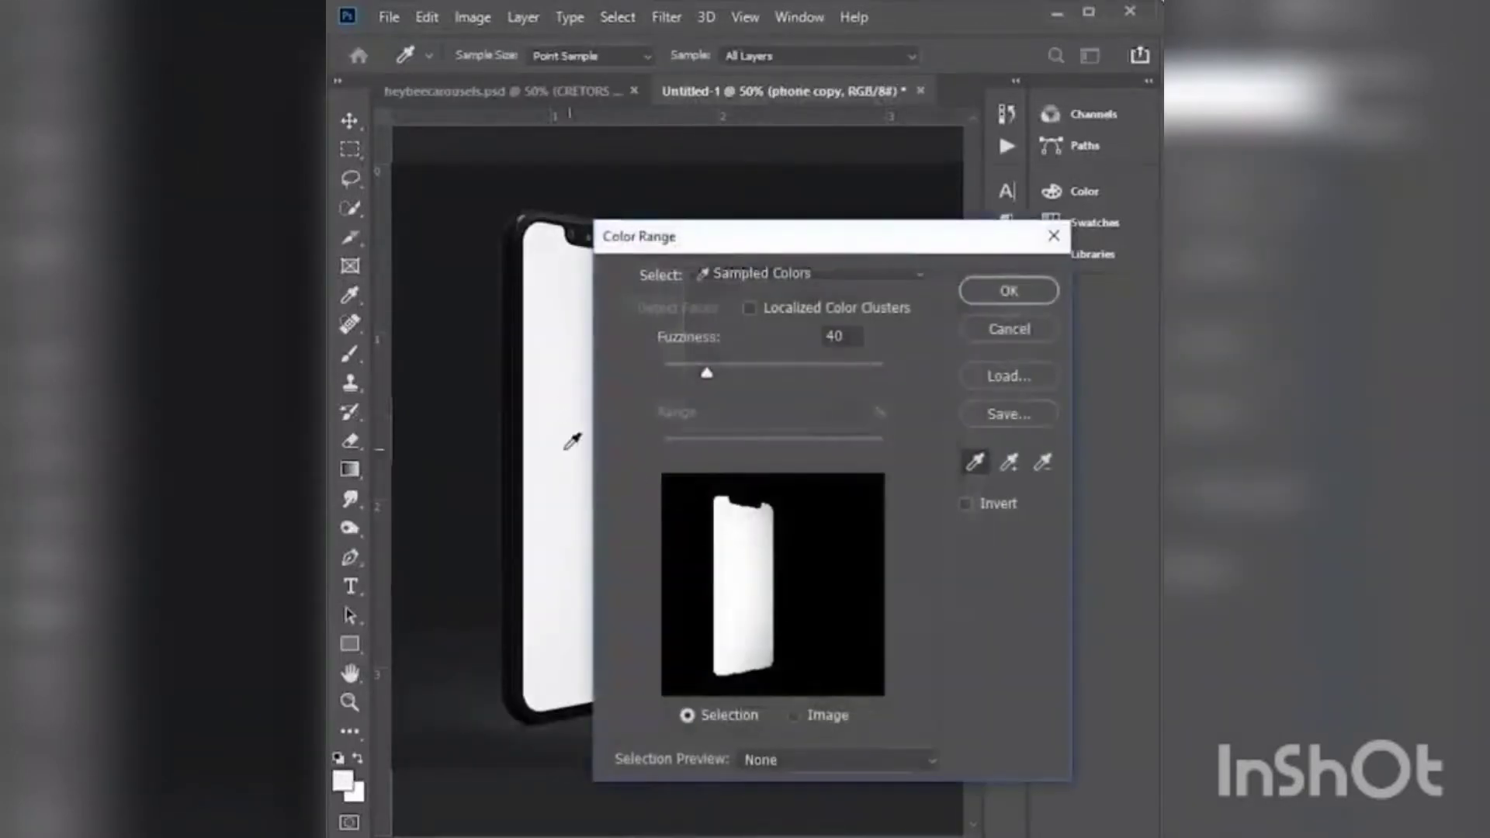
left_click(1008, 291)
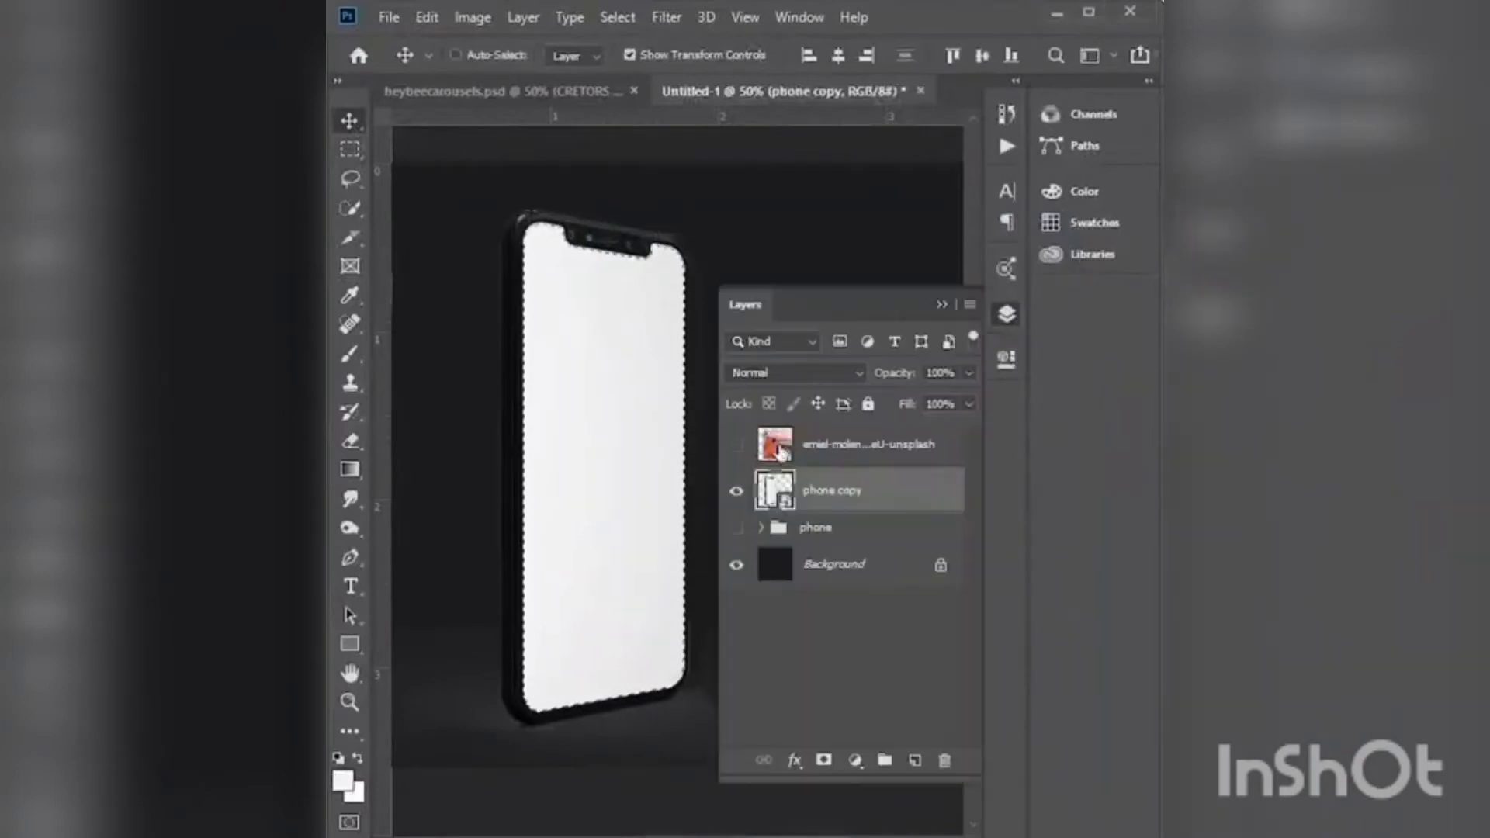
- Copy the airplane inside the screen selection to Layer 1, hide Layer 1, and set airplane opacity to 30%
left_click(781, 454)
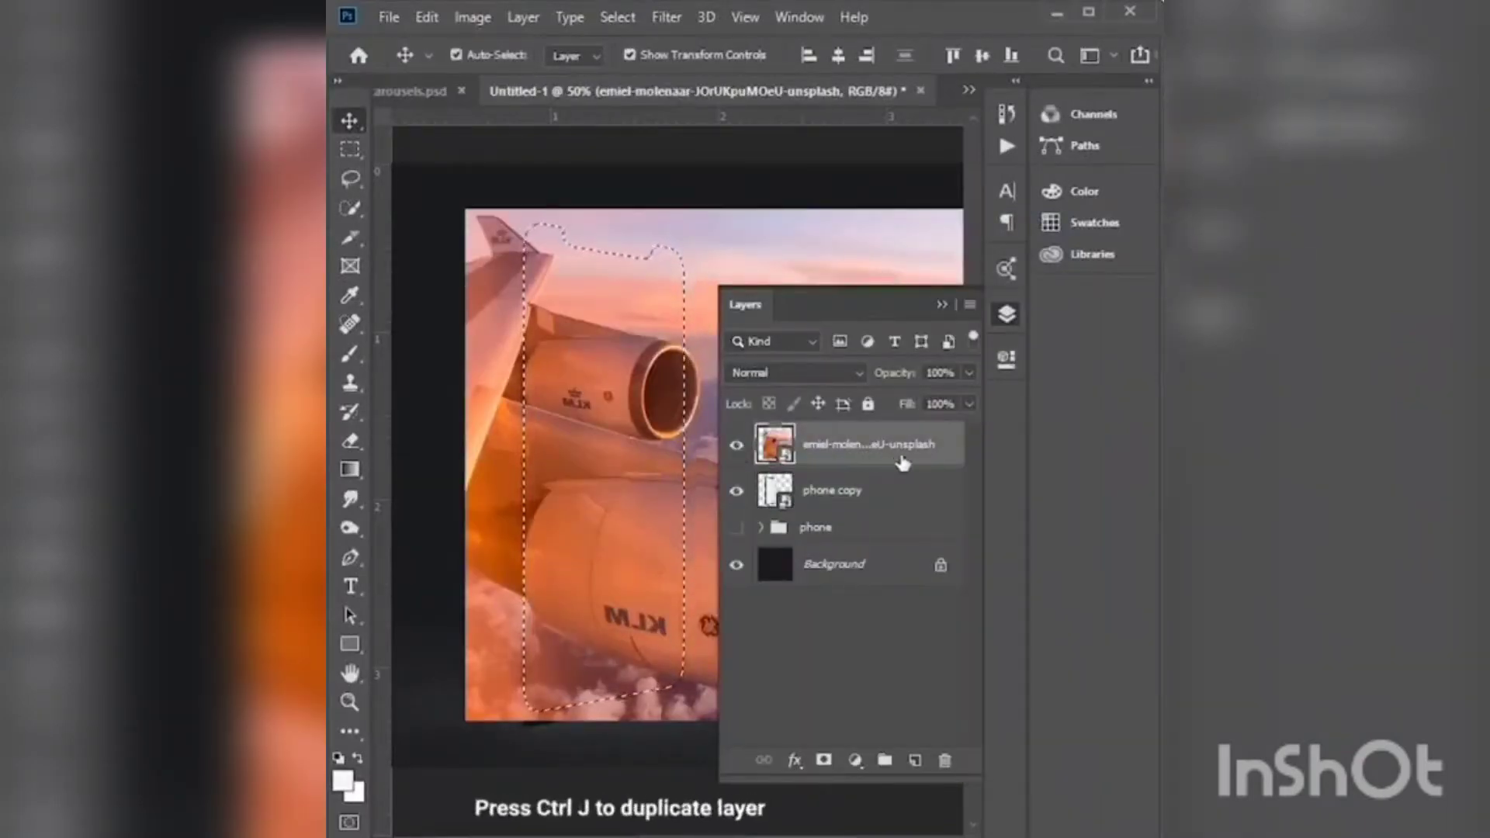
key("ctrl+j")
left_click(737, 491)
left_click(734, 446)
left_click(737, 491)
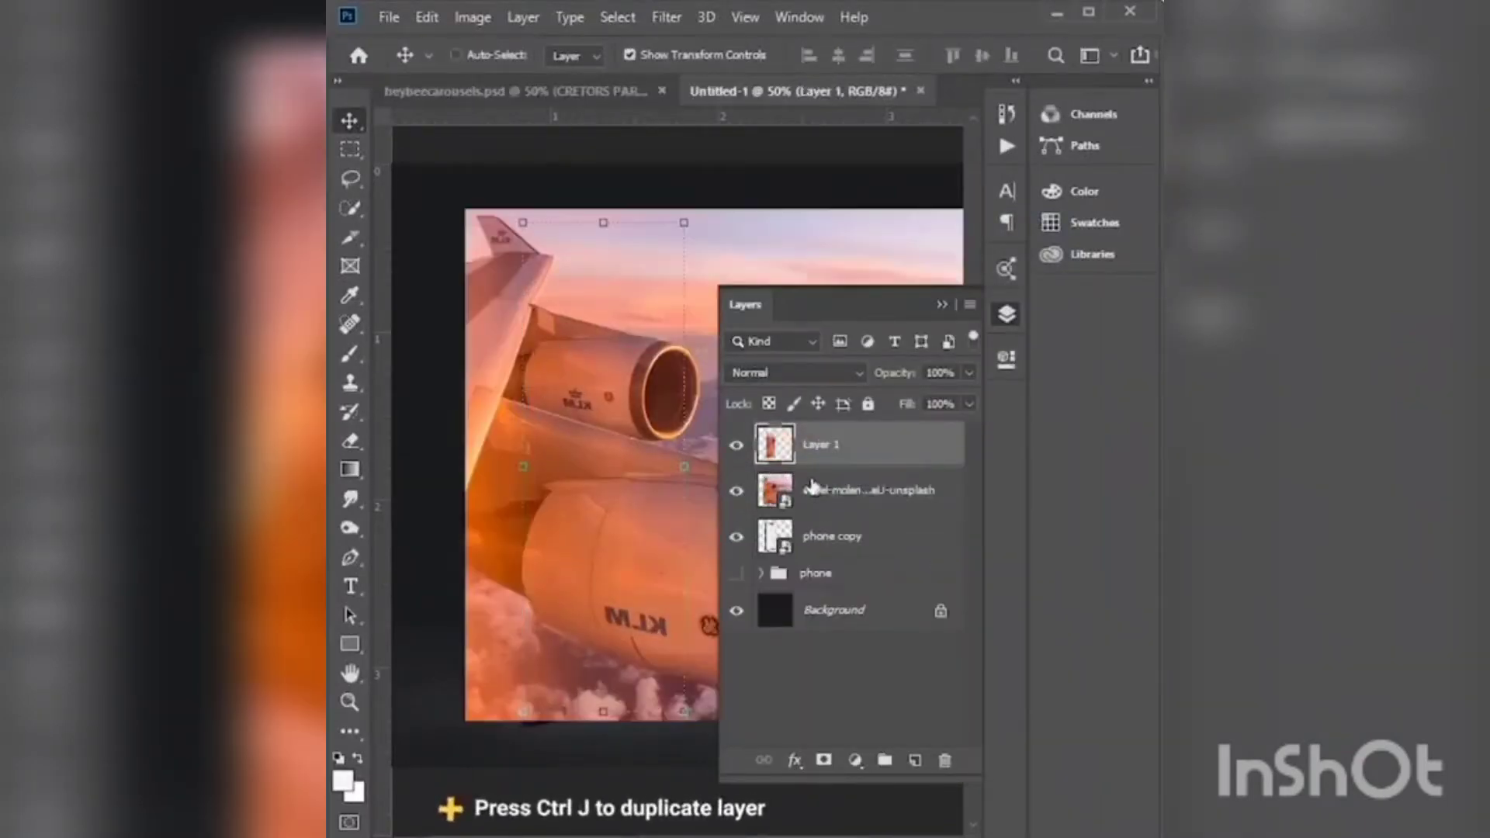
left_click(861, 489)
left_click(969, 404)
left_click_drag(926, 399, 896, 407)
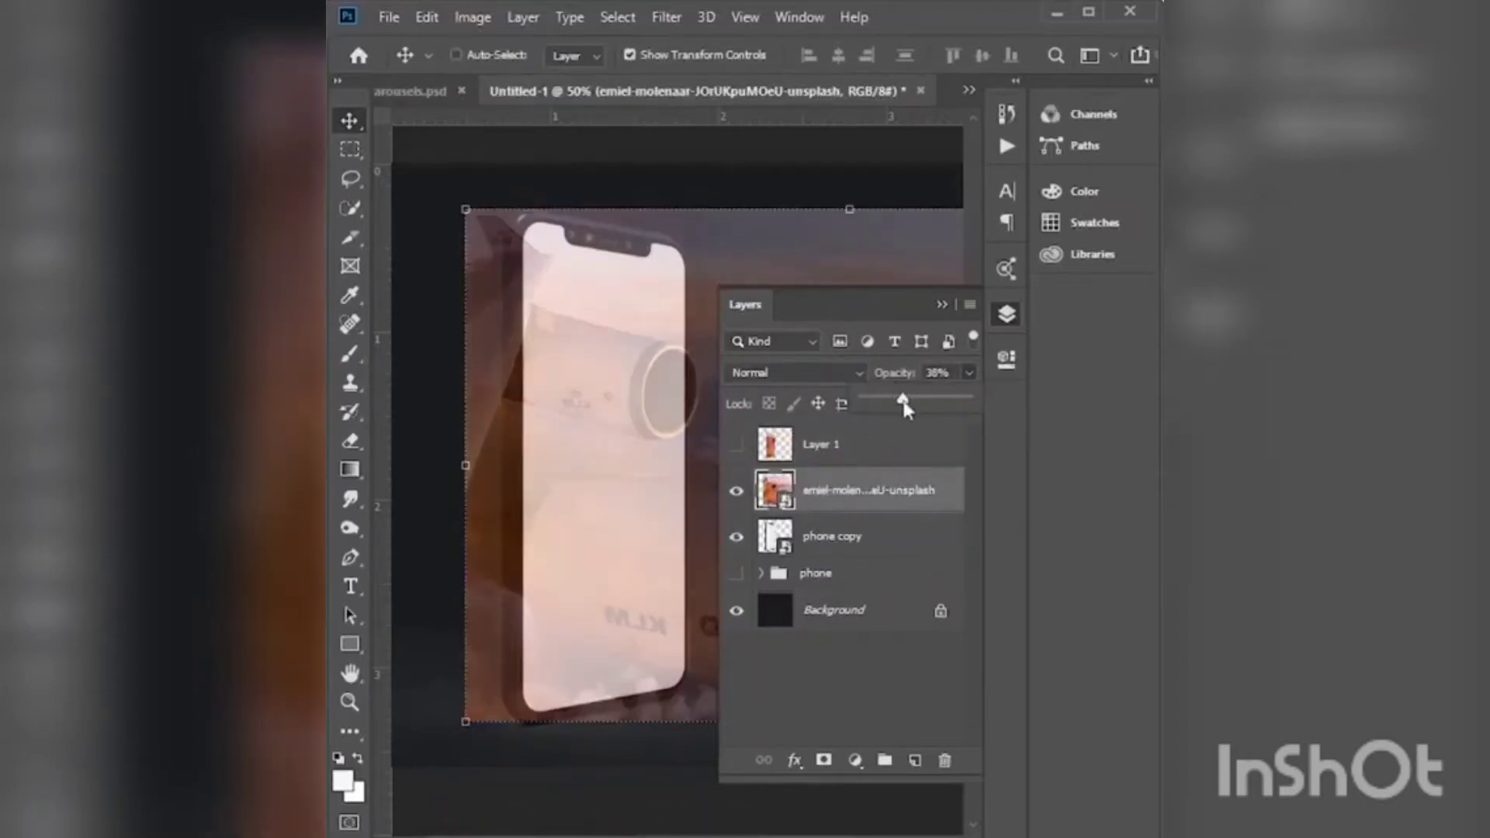
left_click(590, 356)
- With the Pen at 200% zoom, start a path at the engine ring and trace along the wing edge
key("p")
key("ctrl+plus")
key("ctrl+plus")
key("ctrl+plus")
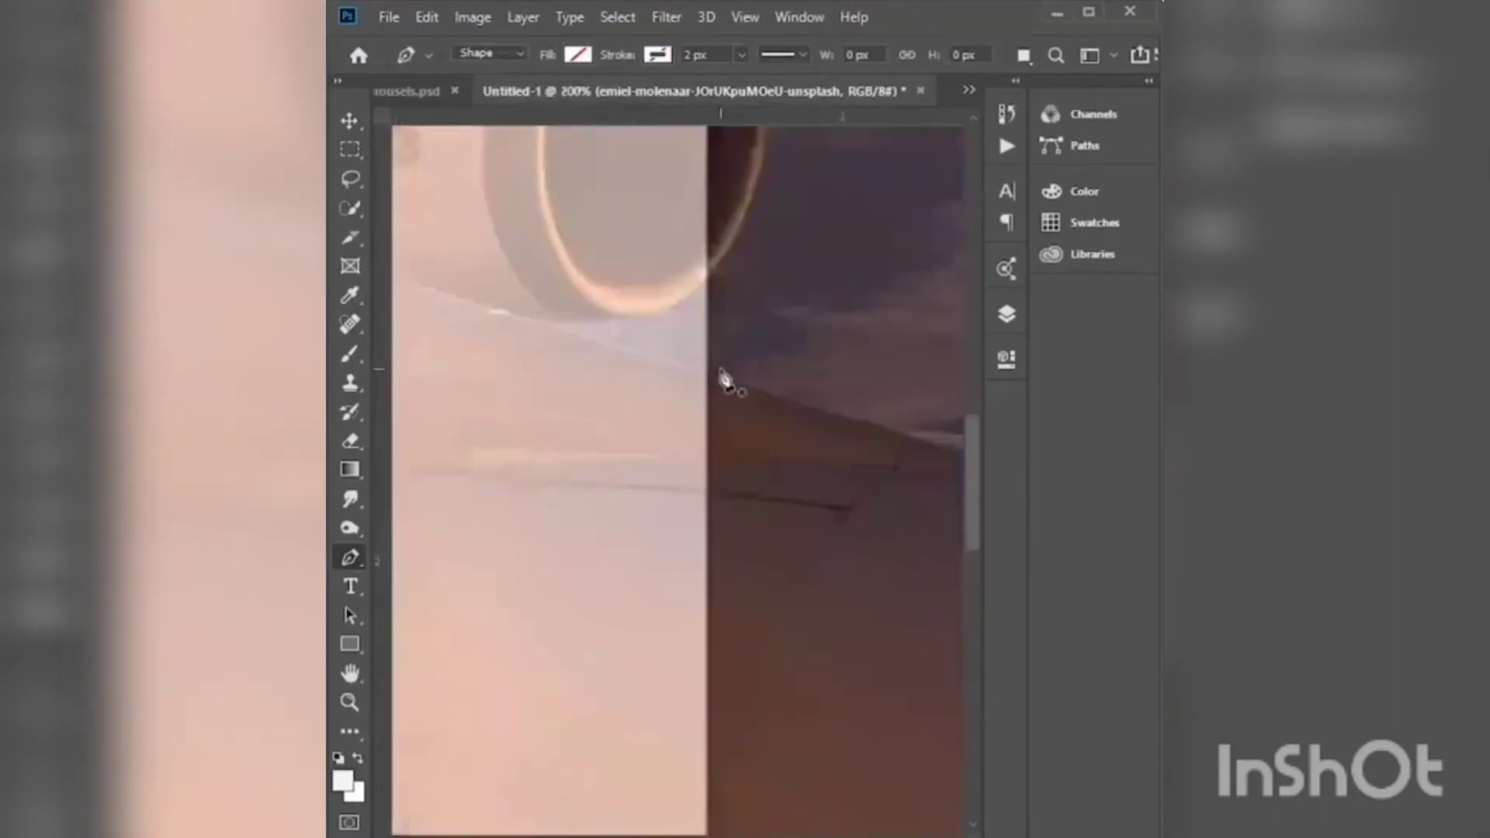
scroll(722, 374, "up", 3)
scroll(665, 571, "up", 3)
left_click(619, 417)
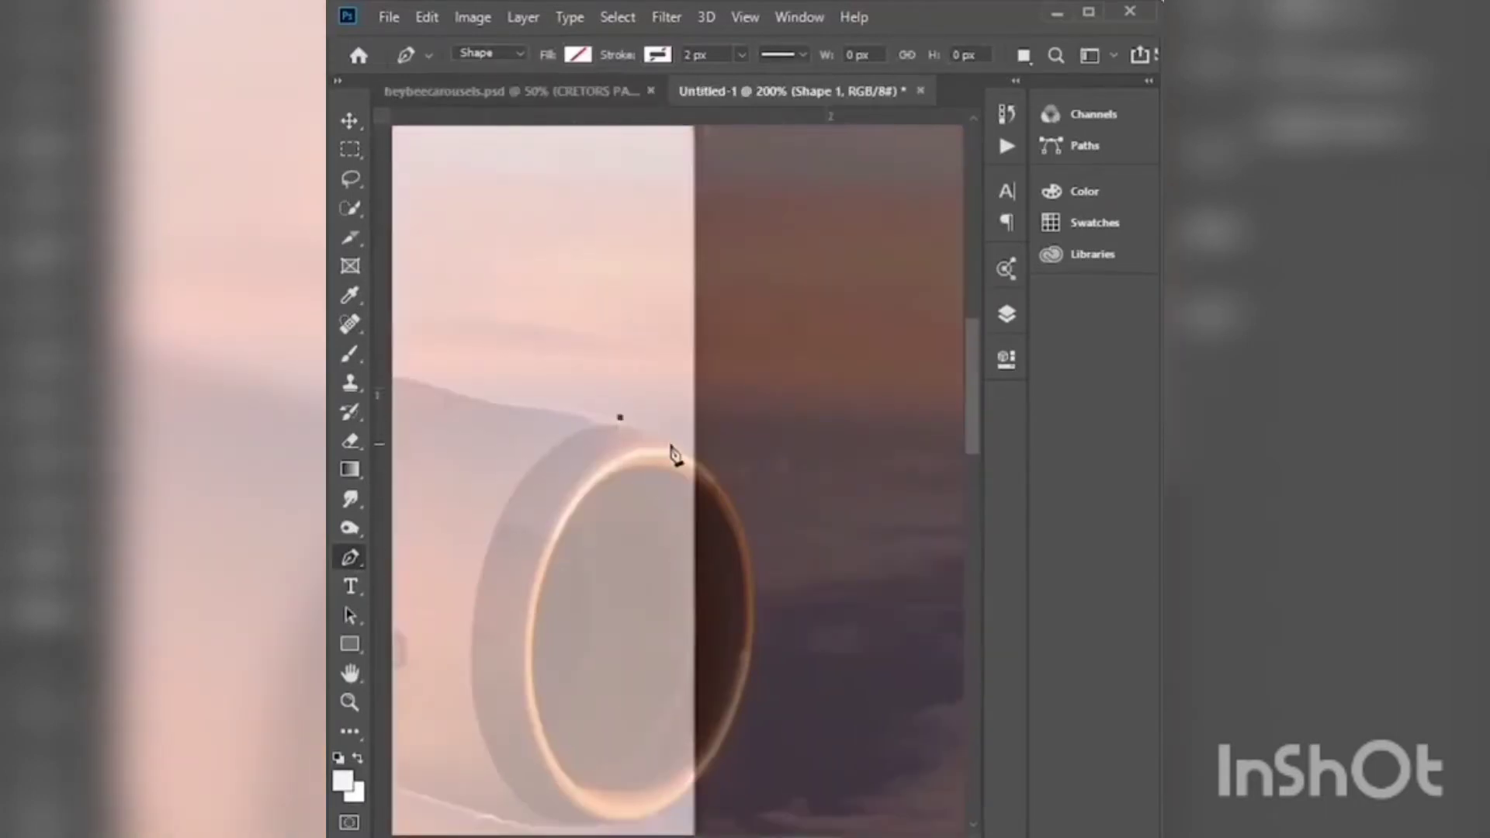
scroll(691, 419, "down", 3)
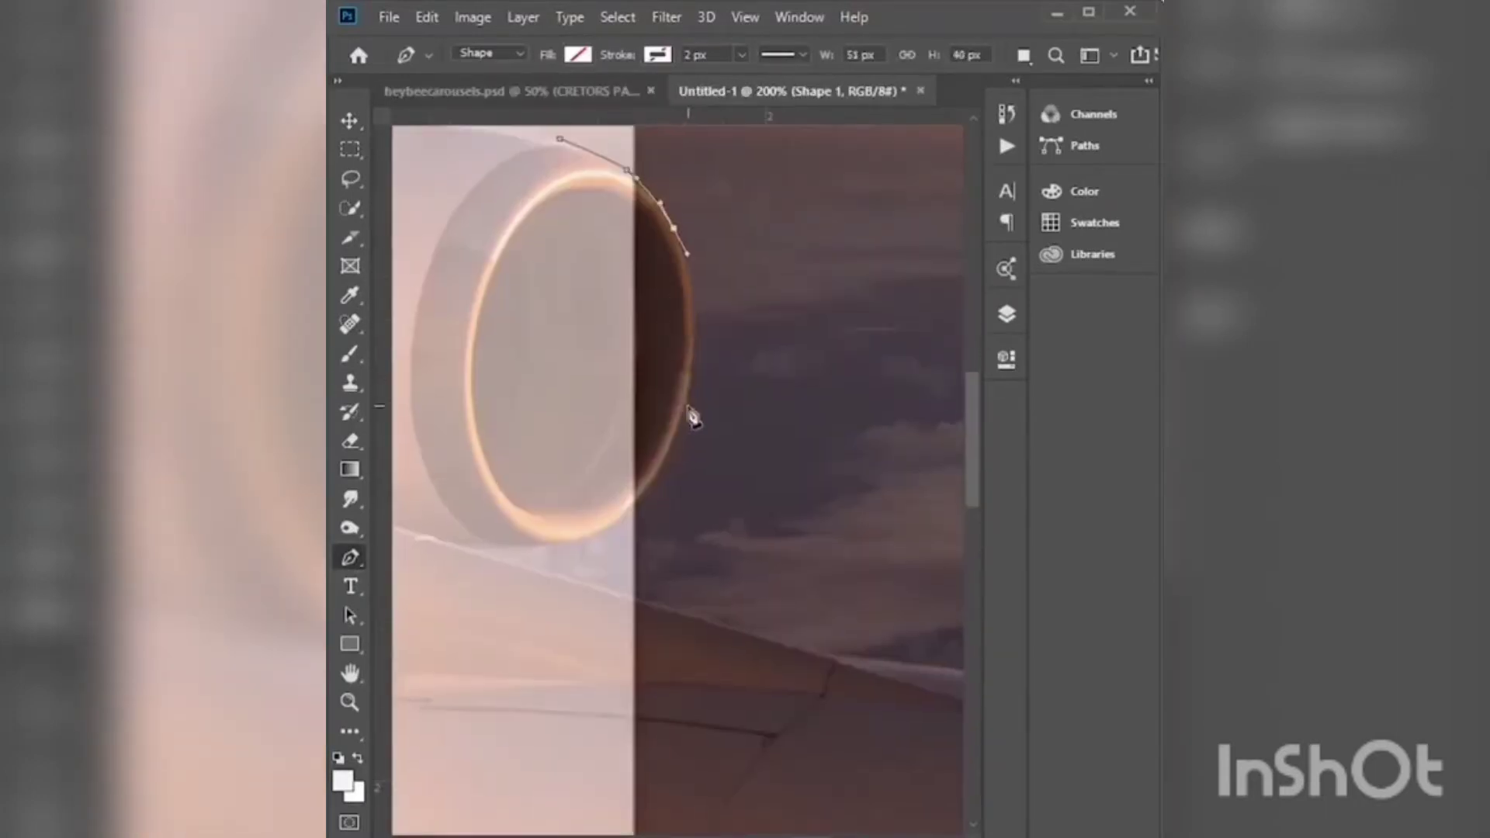
left_click(741, 281)
left_click_drag(616, 373, 519, 310)
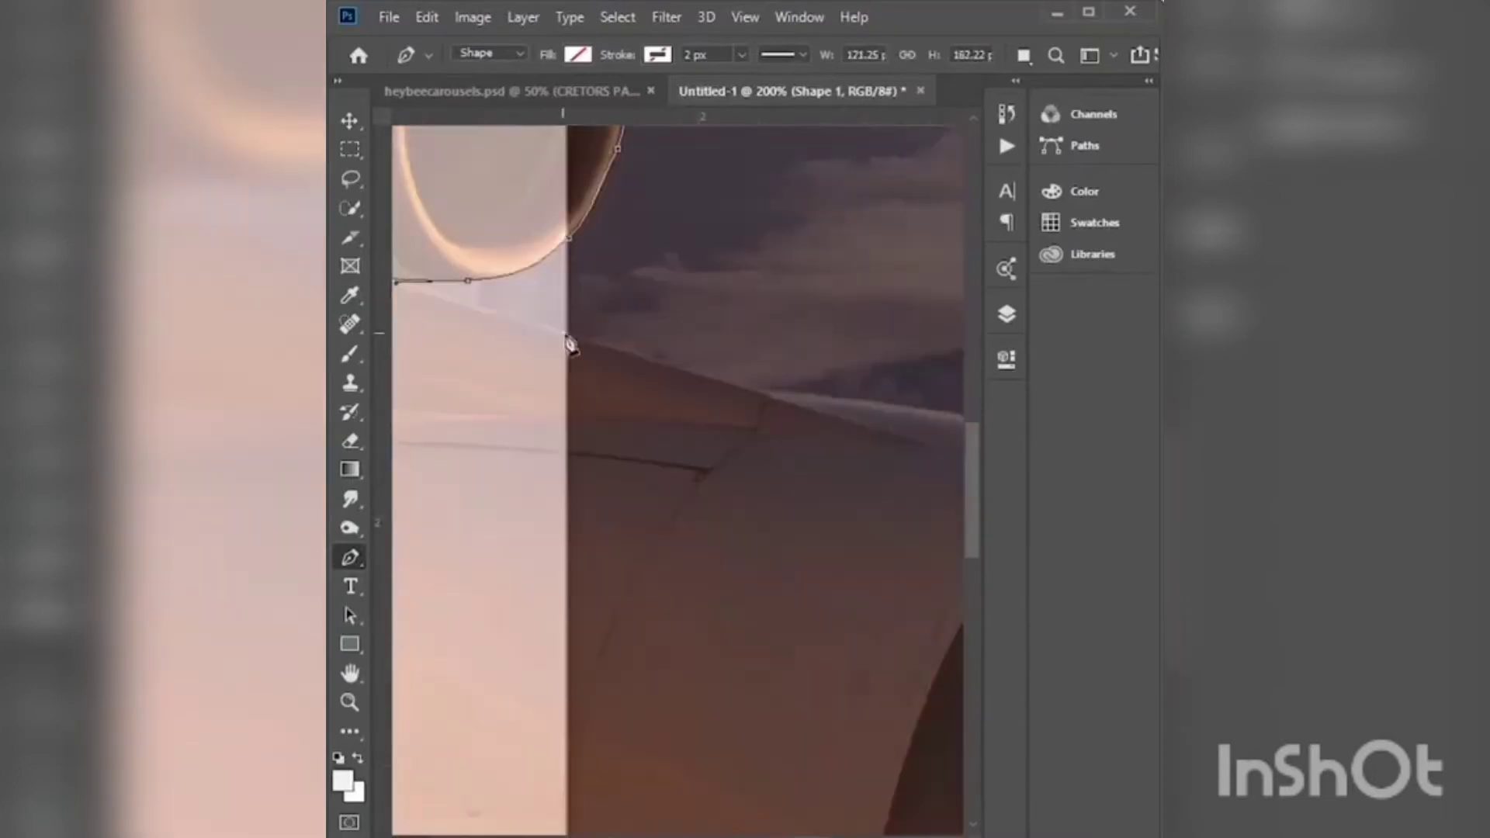
left_click(467, 310)
left_click(642, 362)
- Continue the path down the engine ring's right edge and curve it along the engine's bottom
mouse_move(621, 383)
left_mouse_down()
mouse_move(698, 406)
mouse_move(632, 372)
mouse_move(763, 365)
left_mouse_up()
left_click(644, 399)
left_click(757, 492)
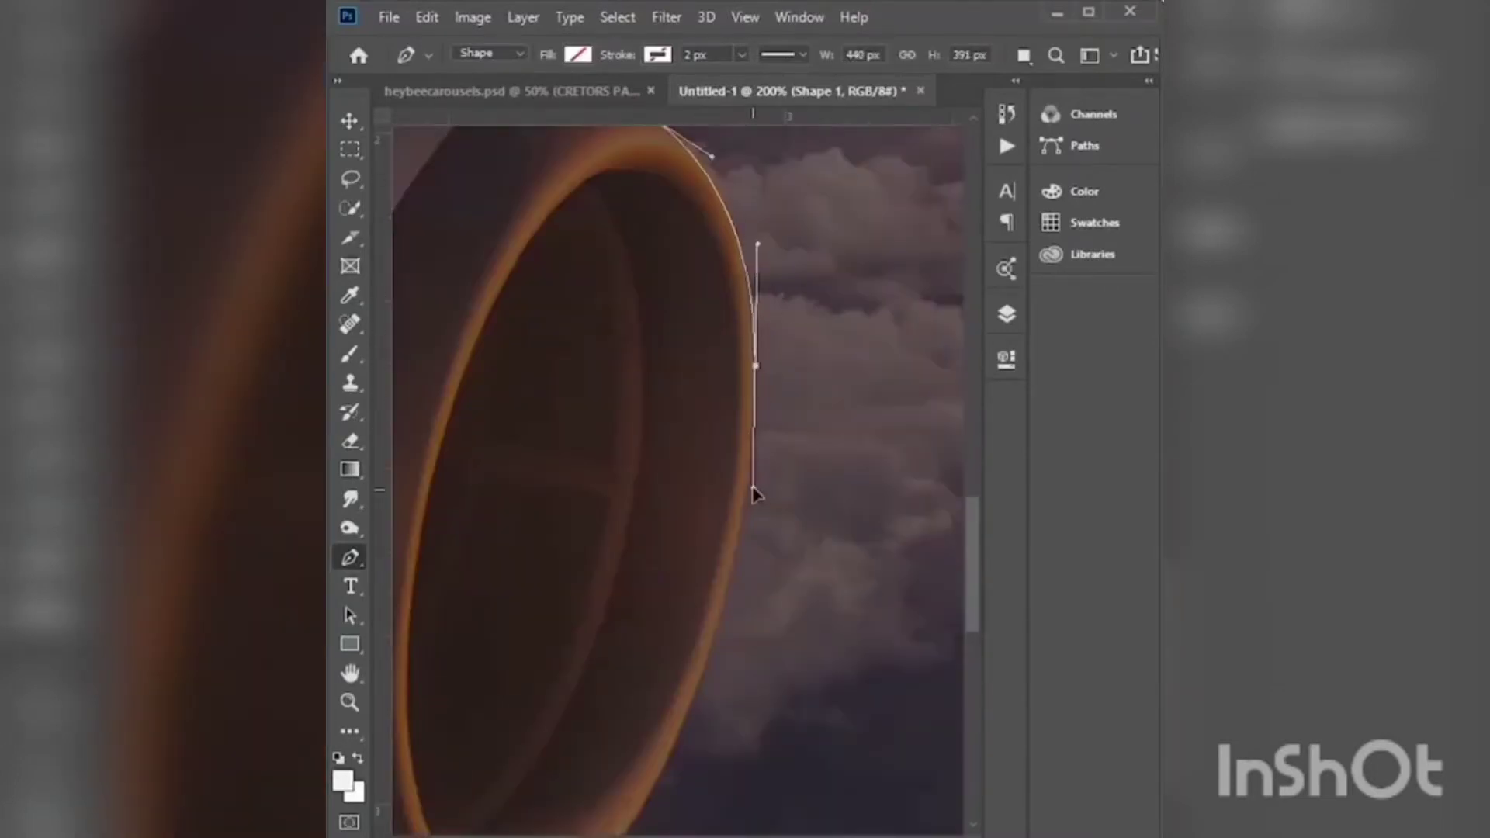
scroll(772, 425, "down", 3)
left_click(729, 557)
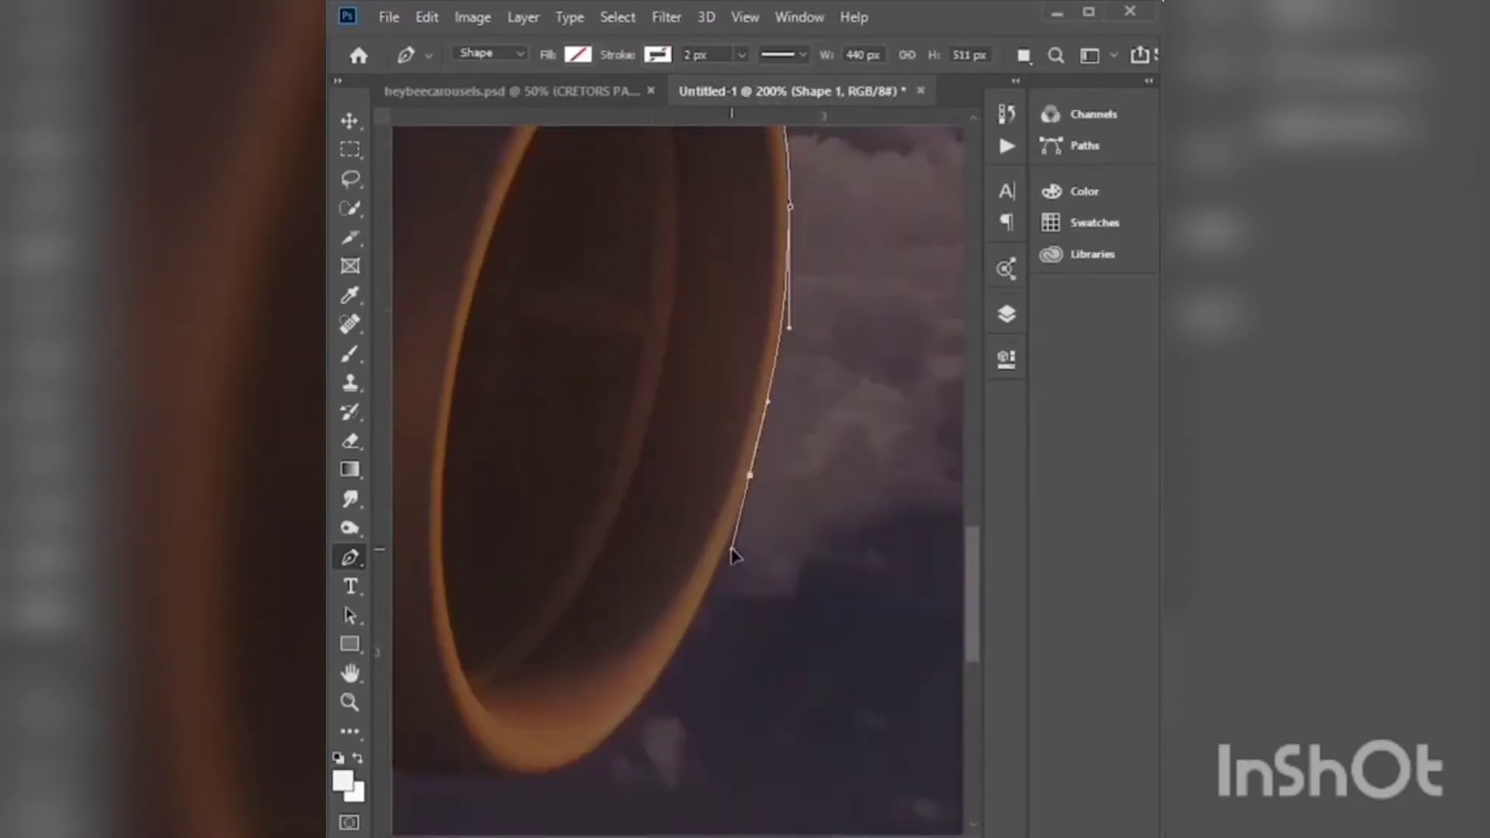
scroll(729, 557, "down", 3)
scroll(735, 455, "down", 2)
left_click_drag(730, 448, 554, 435)
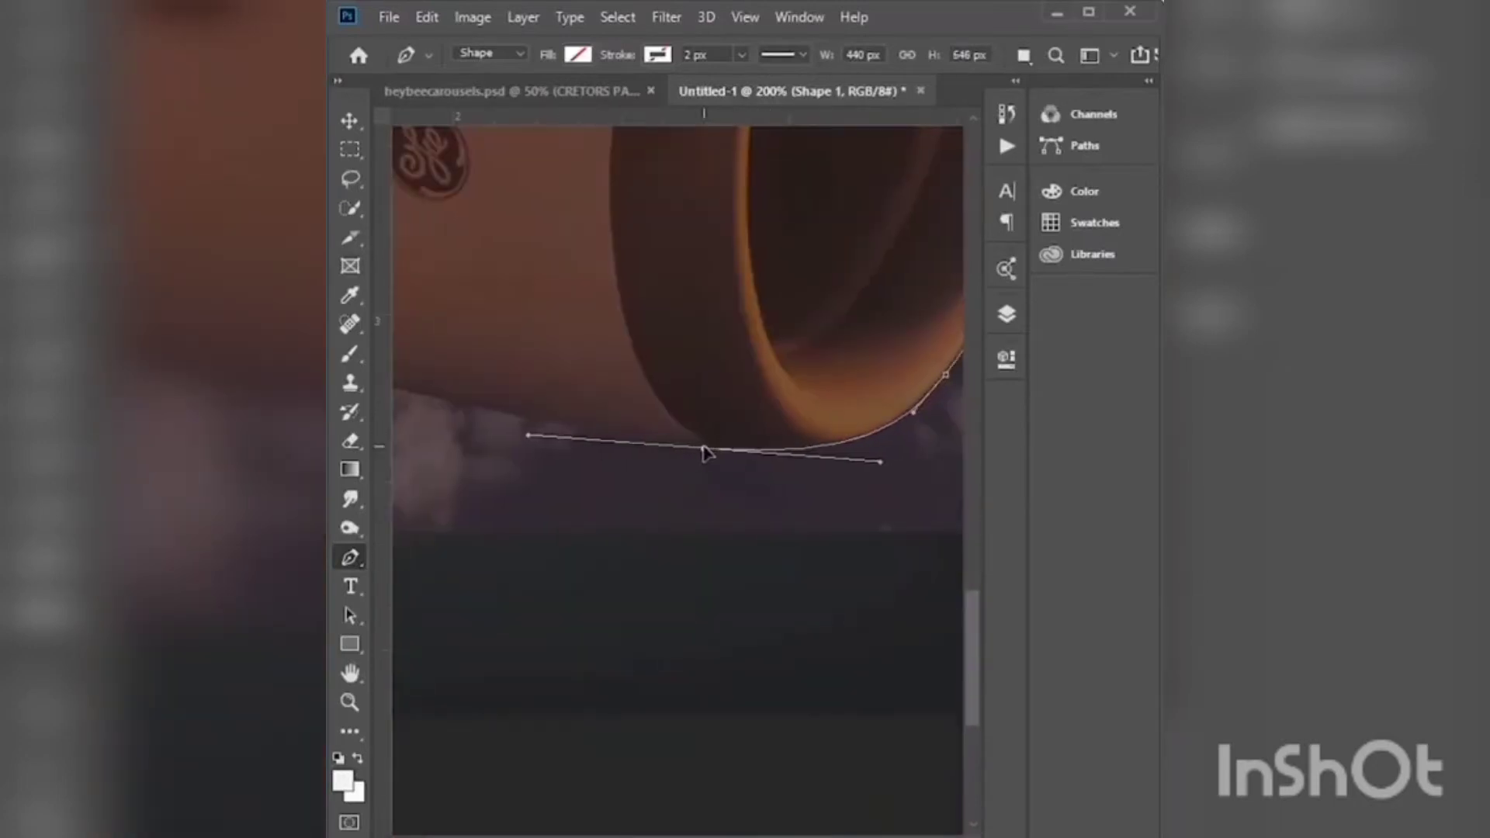
- Finish the path beneath the engine, zoom out, and start converting the path to a selection
scroll(702, 449, "up", 2)
scroll(788, 436, "left", 2)
left_click_drag(770, 500, 783, 503)
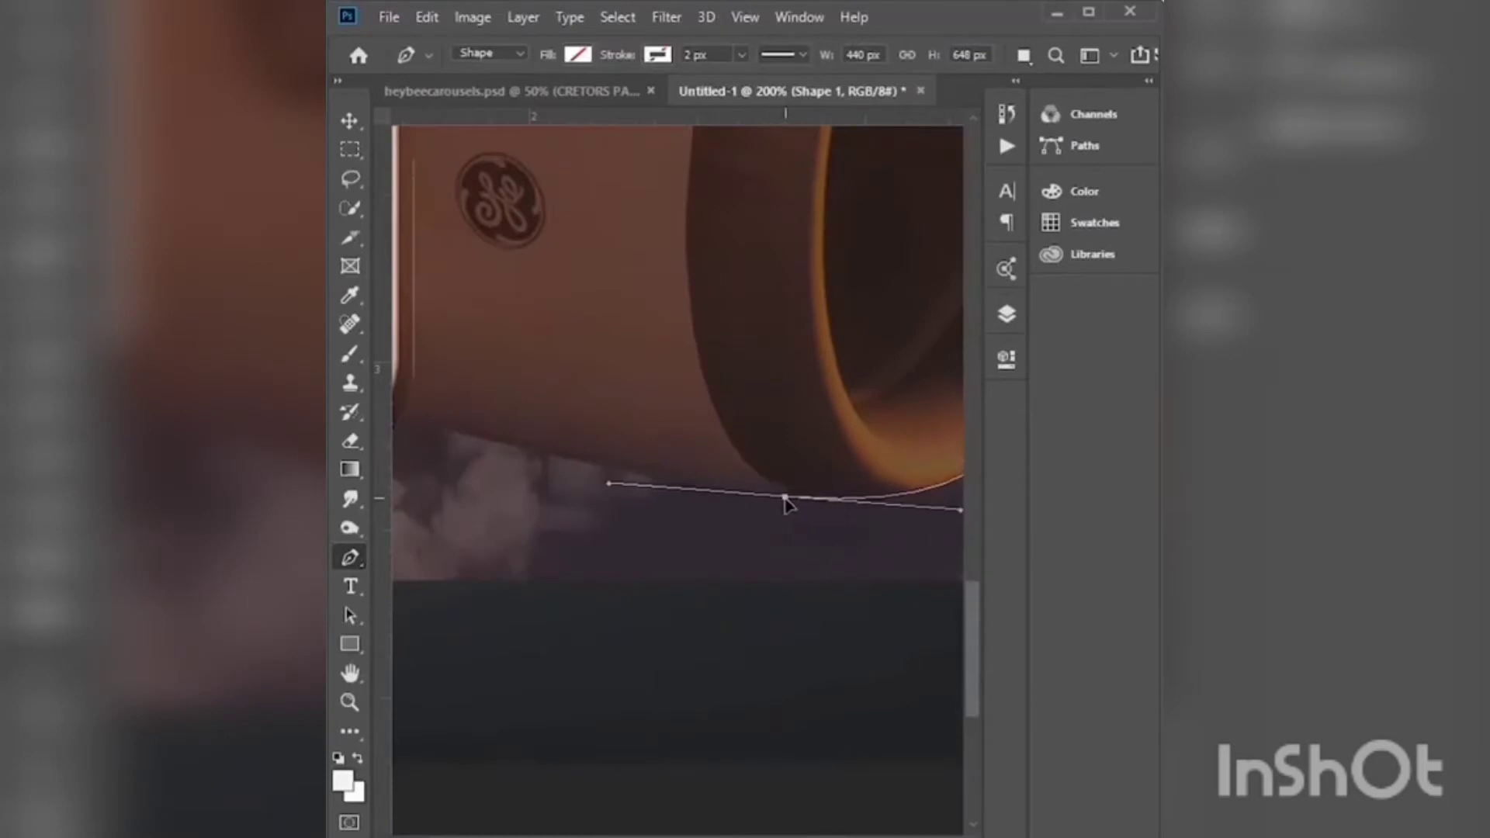
scroll(776, 497, "left", 3)
left_click(580, 453)
left_click(462, 415)
left_click_drag(497, 402, 625, 602)
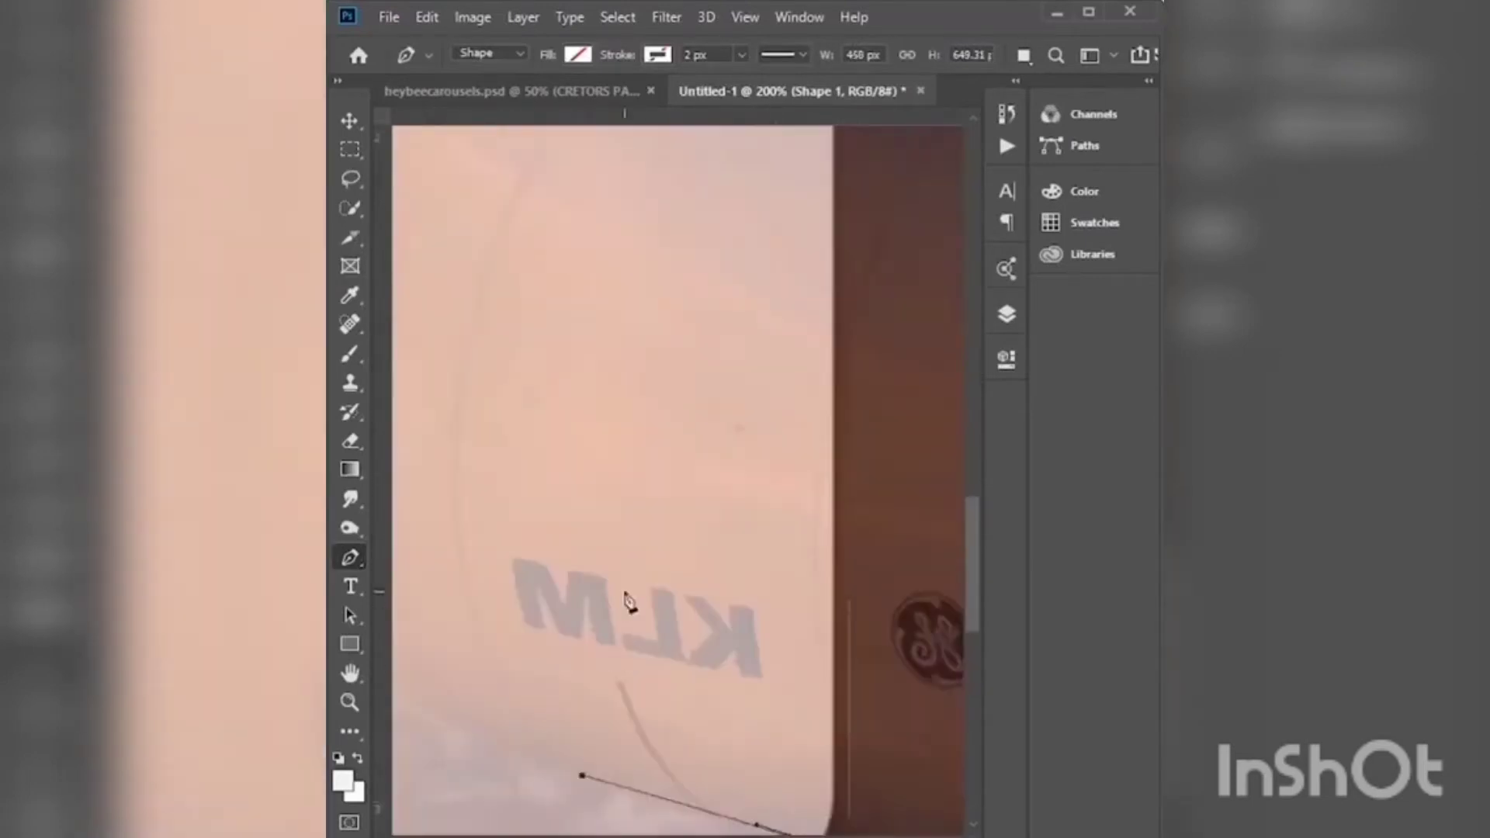
key("ctrl+minus")
right_click(785, 335)
- Mask the plane layer with the traced selection, restore its opacity to 100%, and show Layer 1
left_click(828, 456)
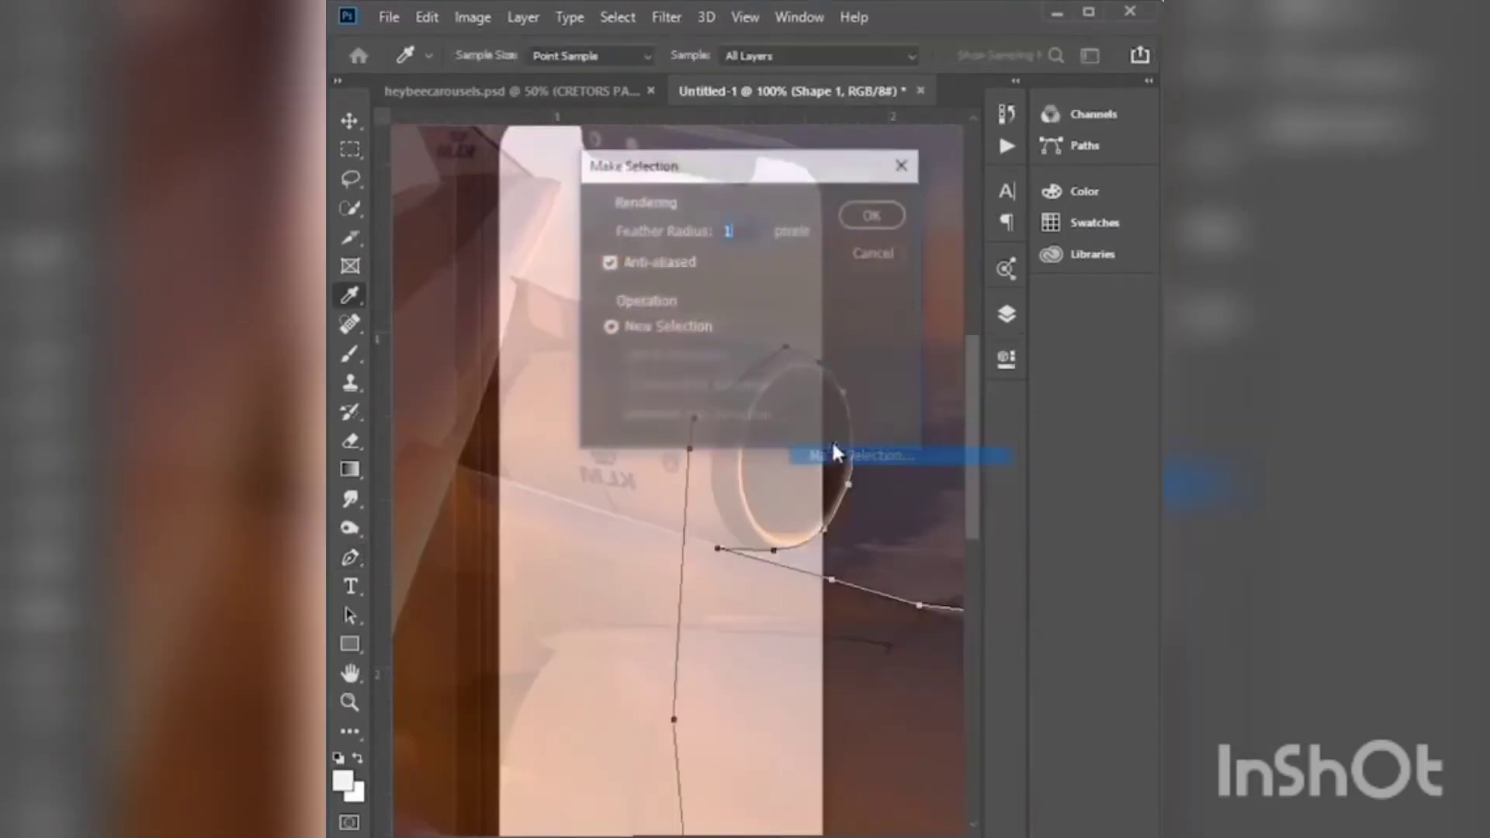
left_click(871, 212)
left_click(1006, 313)
left_click(861, 536)
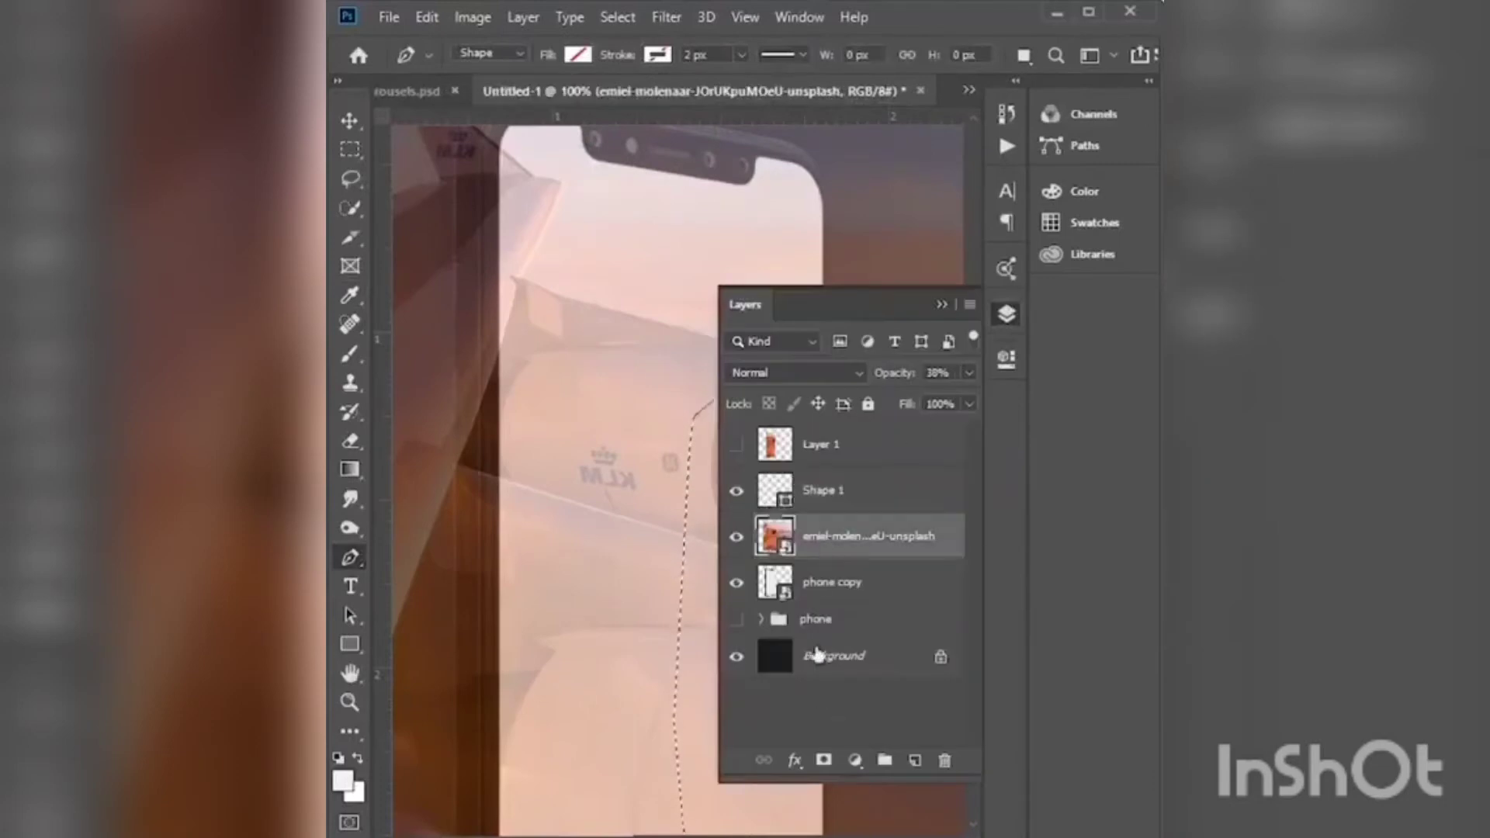
left_click(823, 760)
left_click(962, 392)
left_click(737, 445)
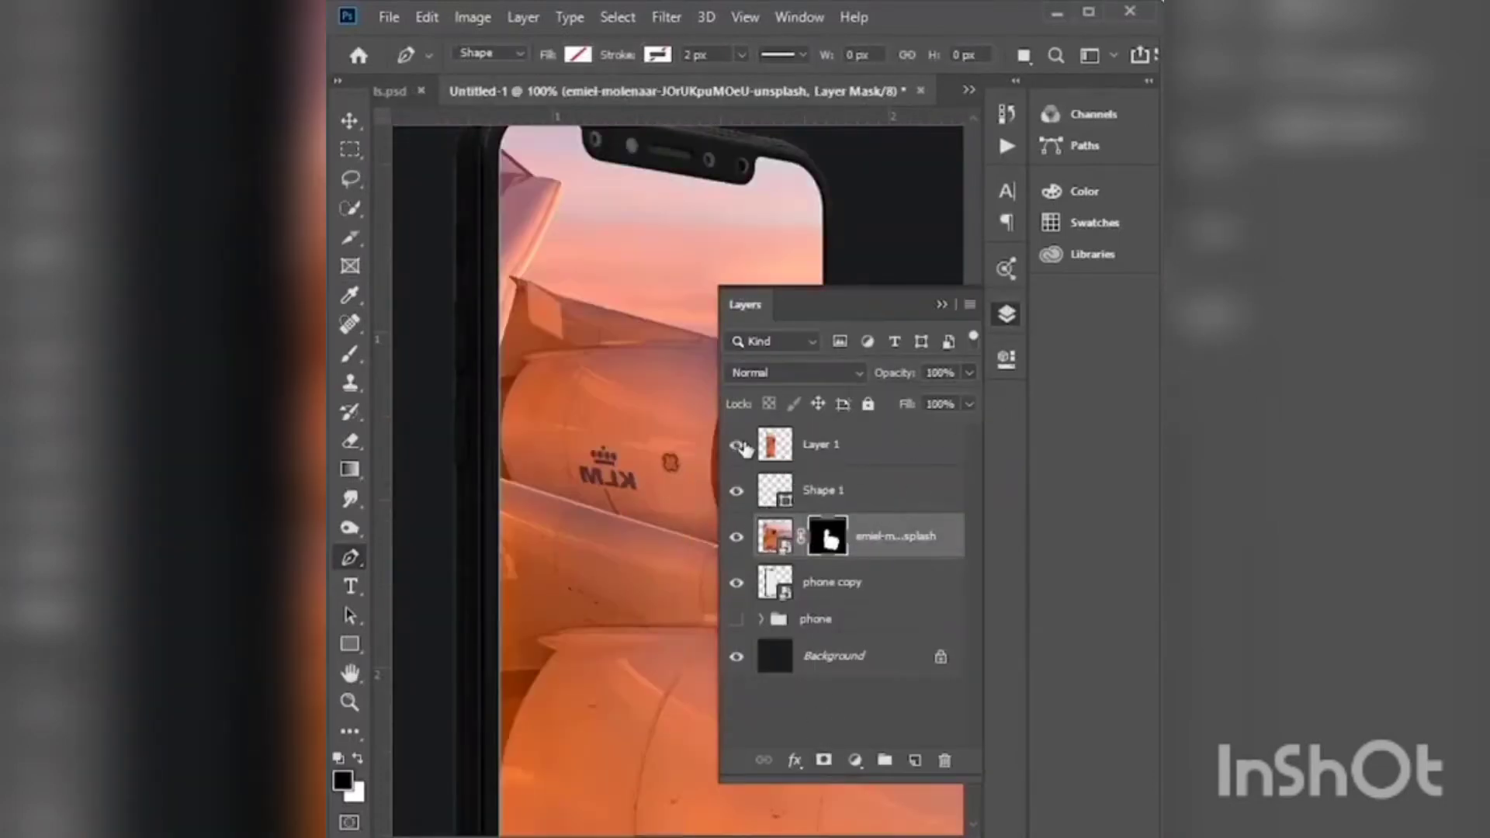
left_click(941, 305)
- Zoom the canvas to 50% and add a new empty layer for the neon line
scroll(885, 470, "down", 3)
scroll(885, 469, "down", 3)
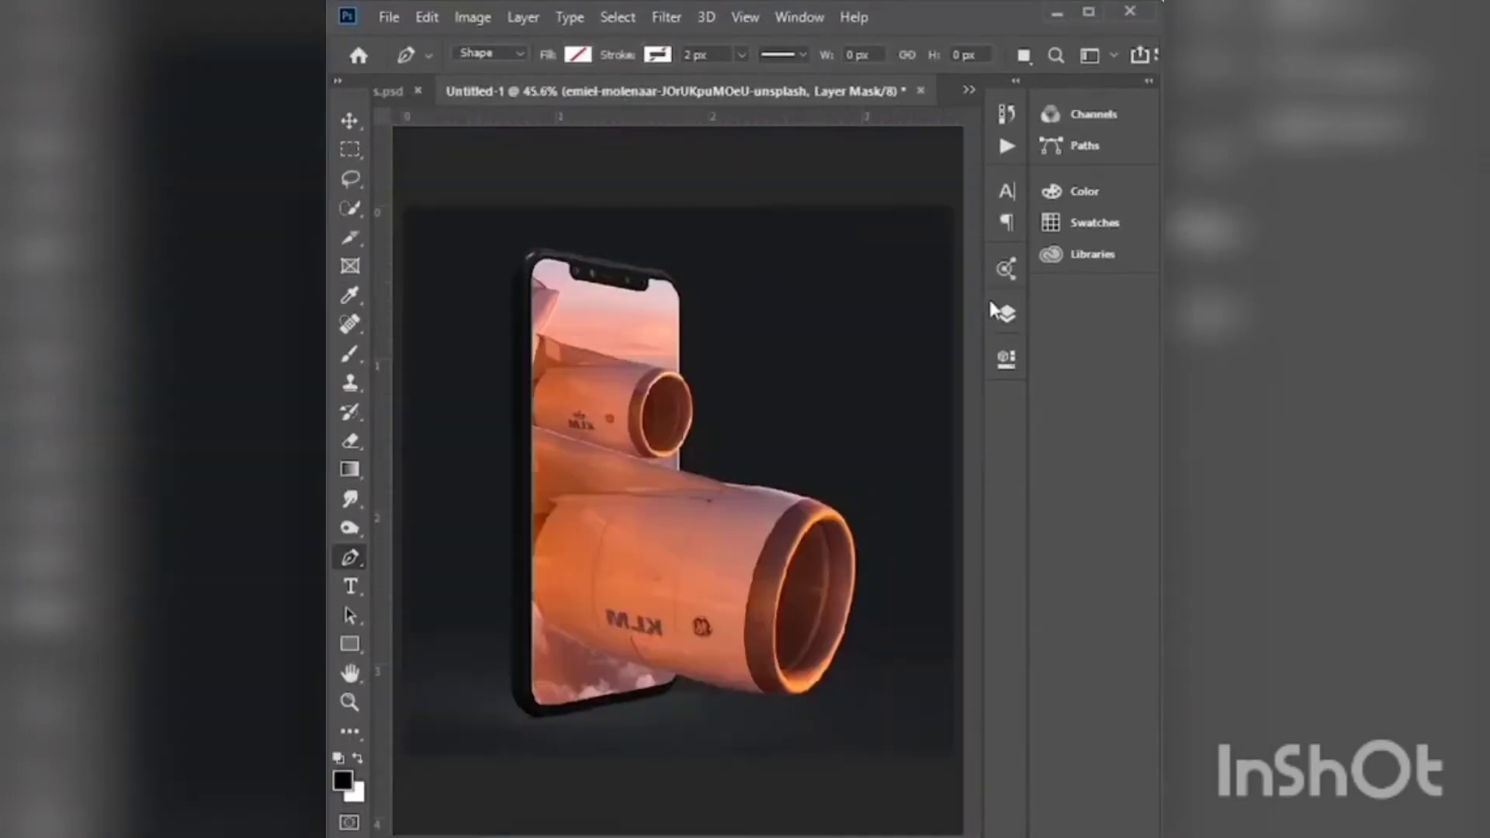
scroll(884, 469, "down", 2)
key("ctrl+plus")
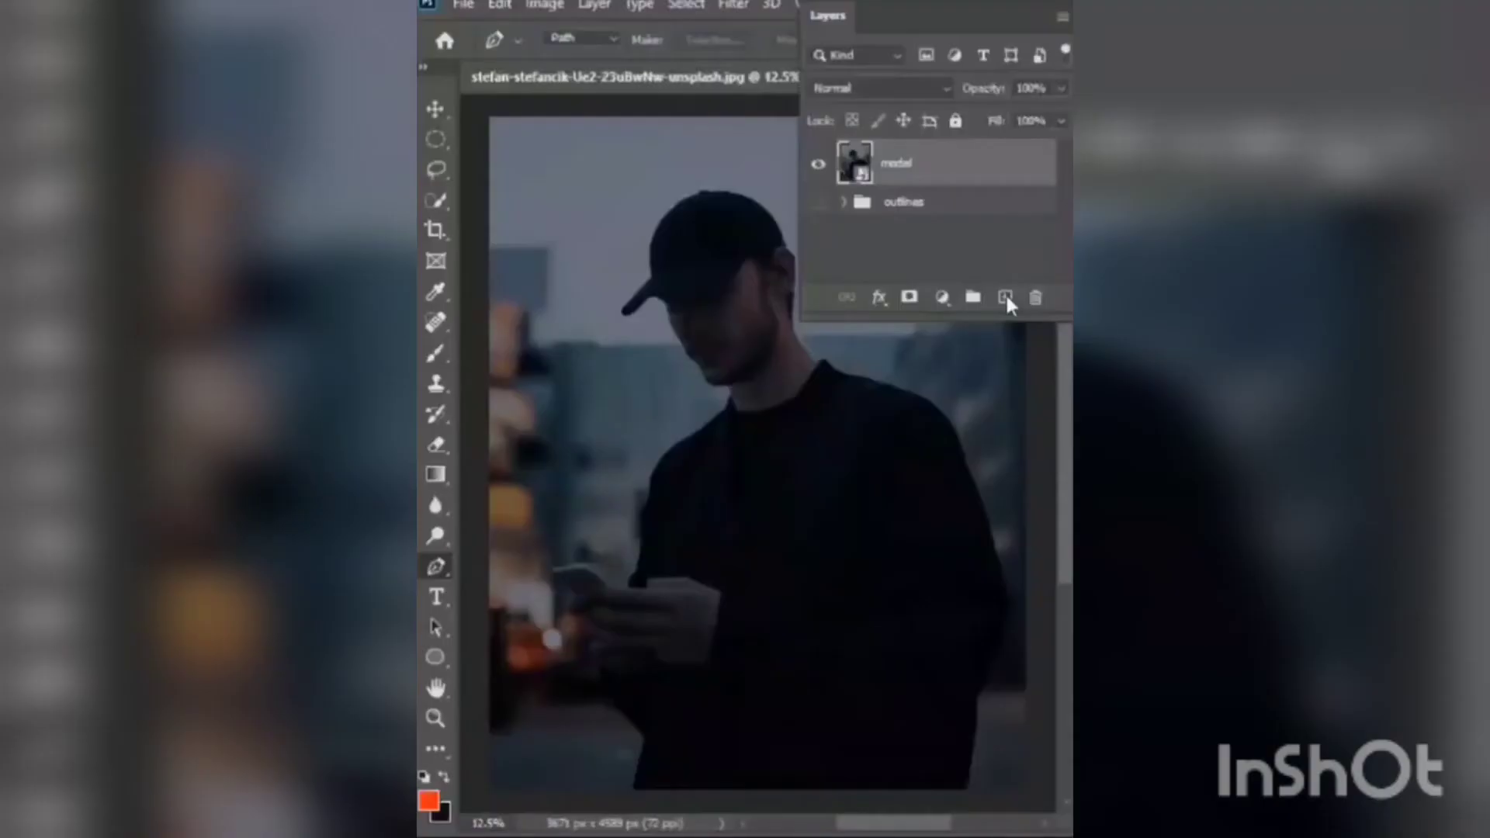
left_click(1006, 297)
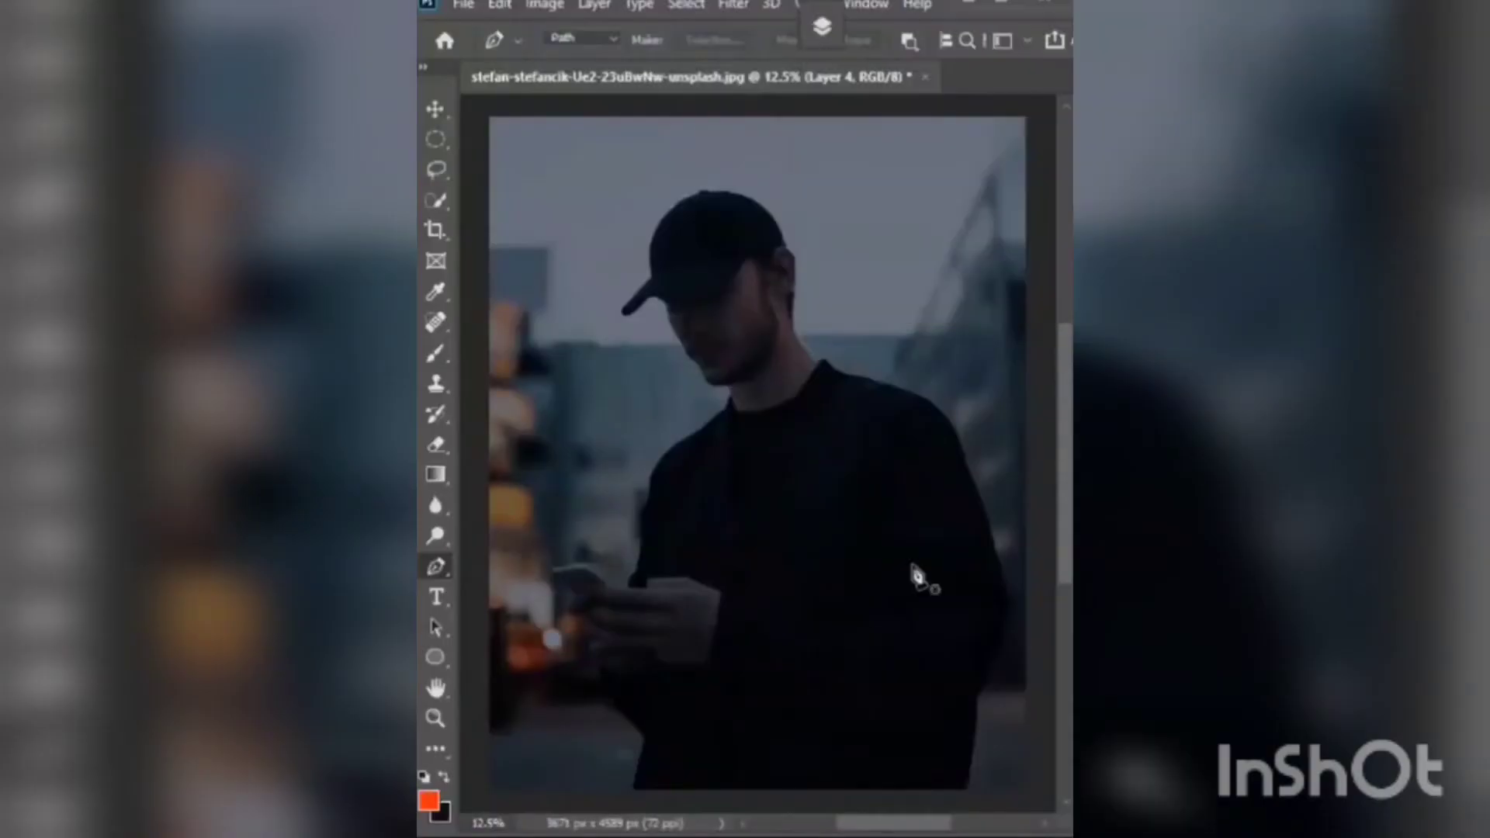
- Pen-trace the jacket's right side up to the collar and stroke the path with an orange brush
left_click(967, 793)
left_click(977, 700)
left_click(1001, 634)
left_click_drag(1007, 587, 1001, 568)
left_click(993, 536)
left_click(968, 468)
left_click(938, 405)
left_click(845, 373)
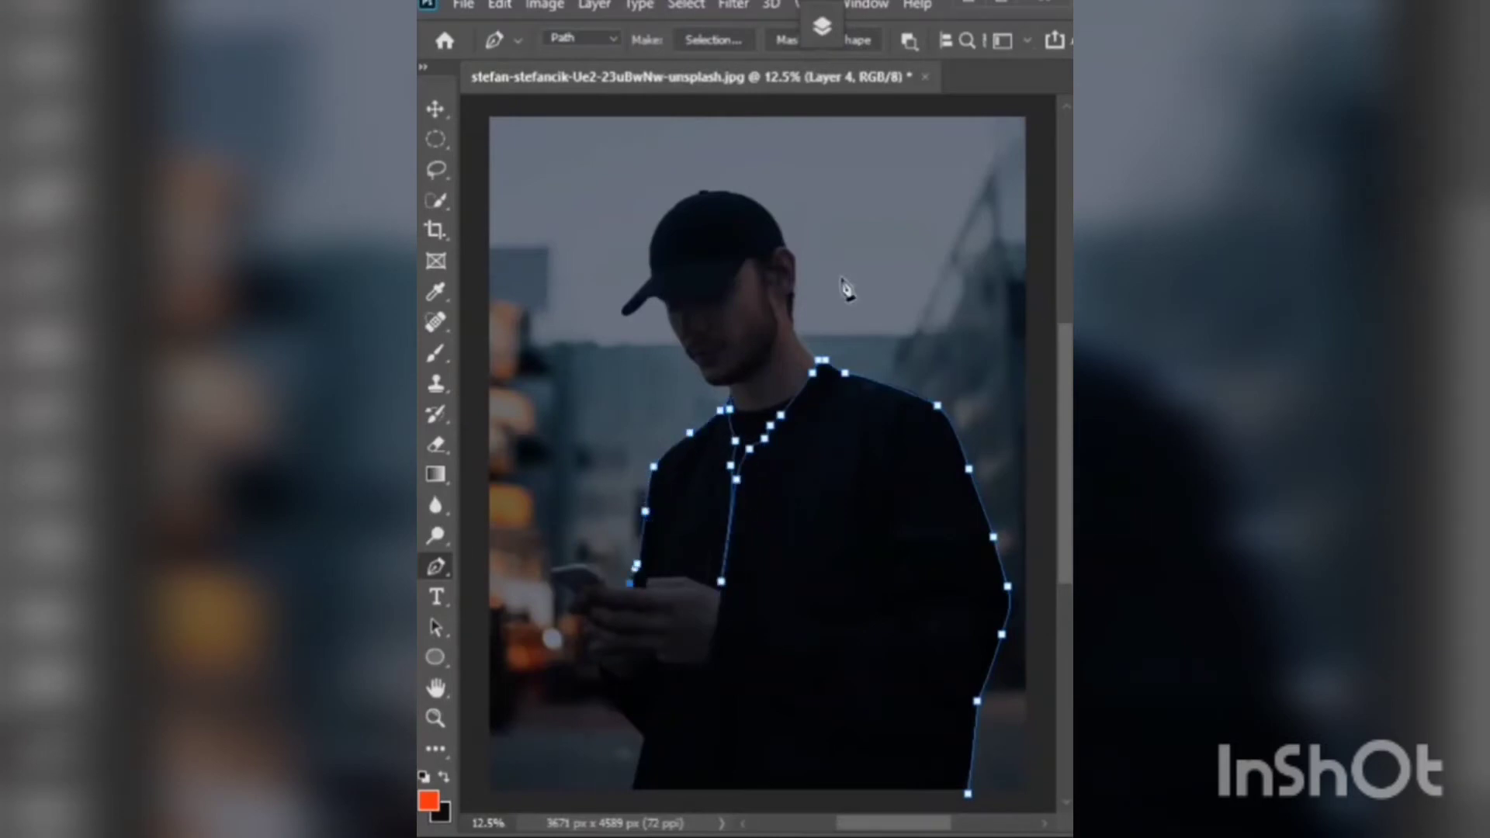
right_click(828, 302)
left_click(884, 458)
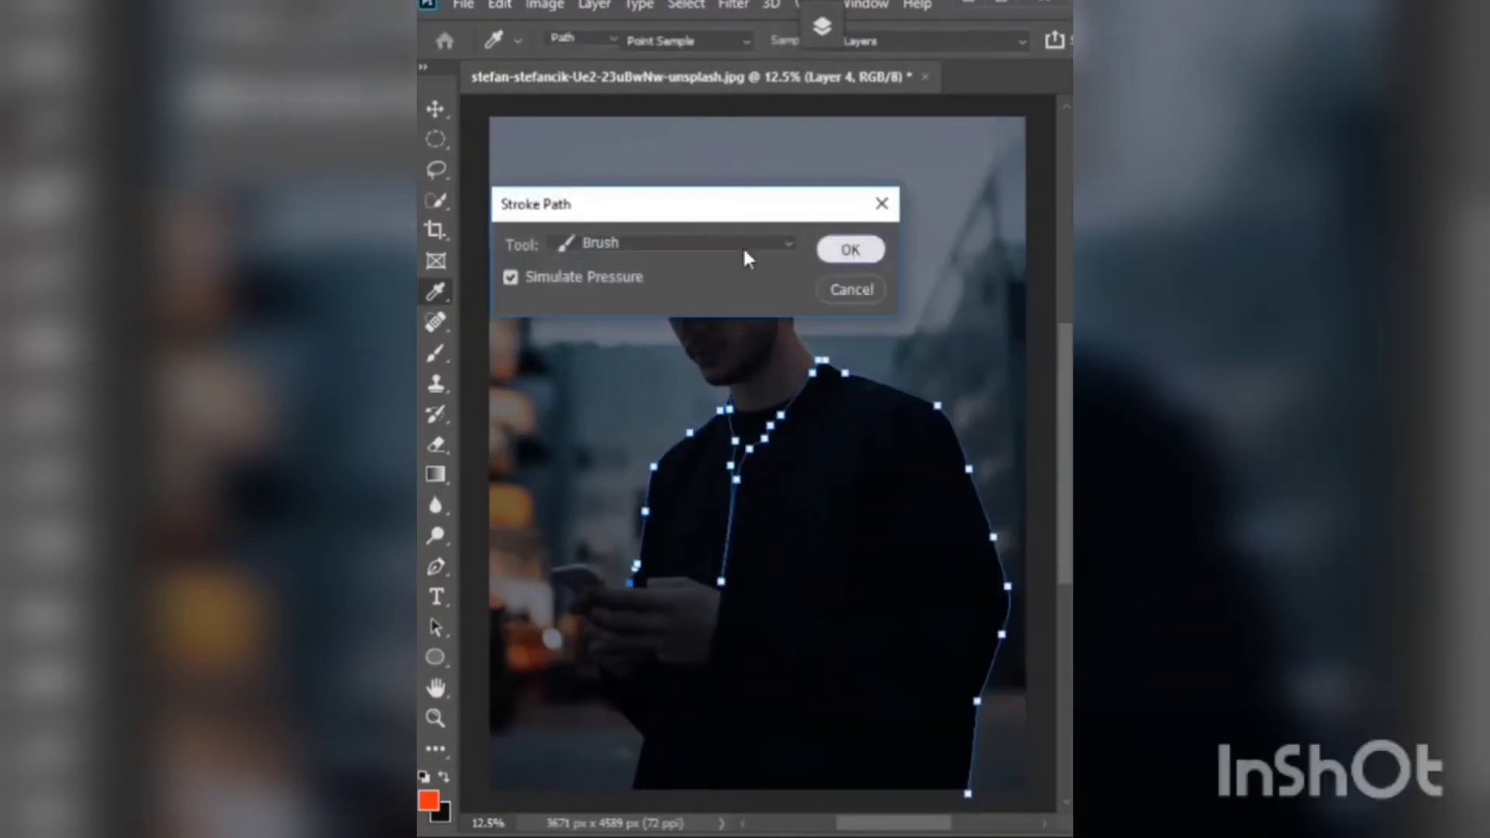
left_click(850, 249)
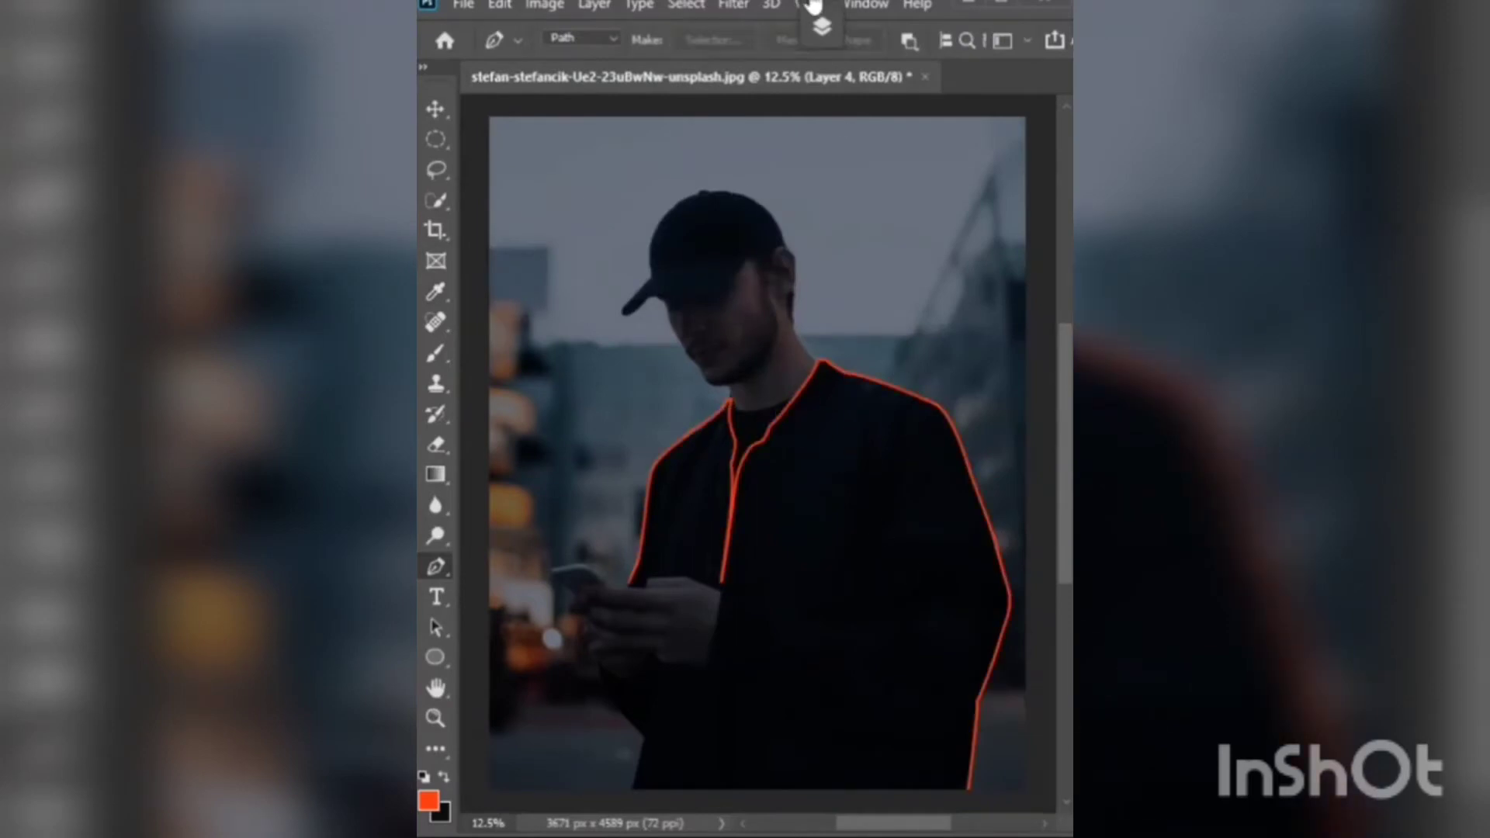
- Give Layer 4 an orange-red Inner Glow and a matching orange-red Outer Glow
left_click(822, 27)
double_click(872, 152)
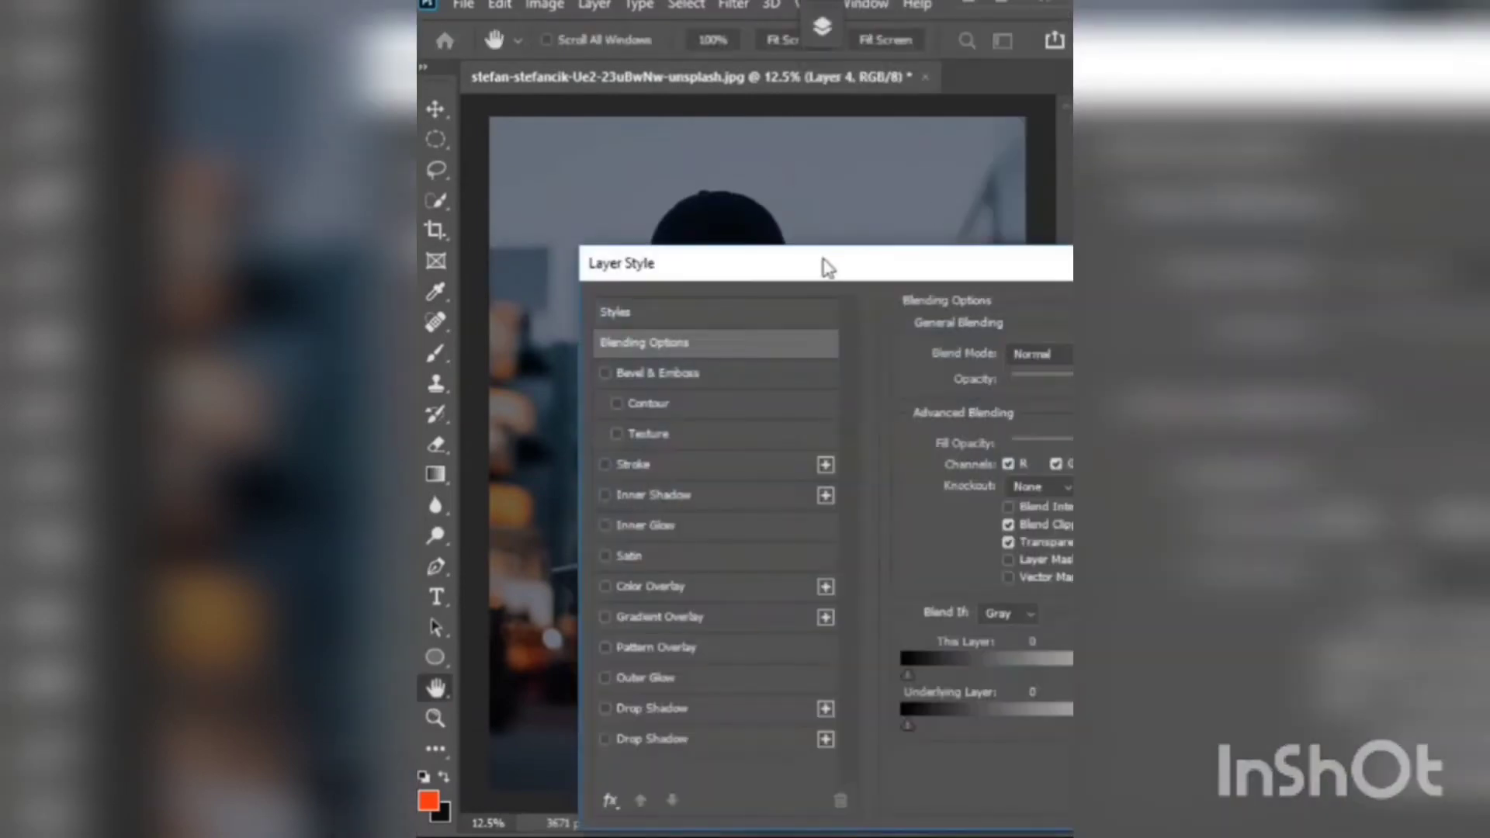
mouse_move(822, 266)
left_mouse_down()
mouse_move(688, 388)
mouse_move(721, 51)
left_mouse_up()
left_click(508, 623)
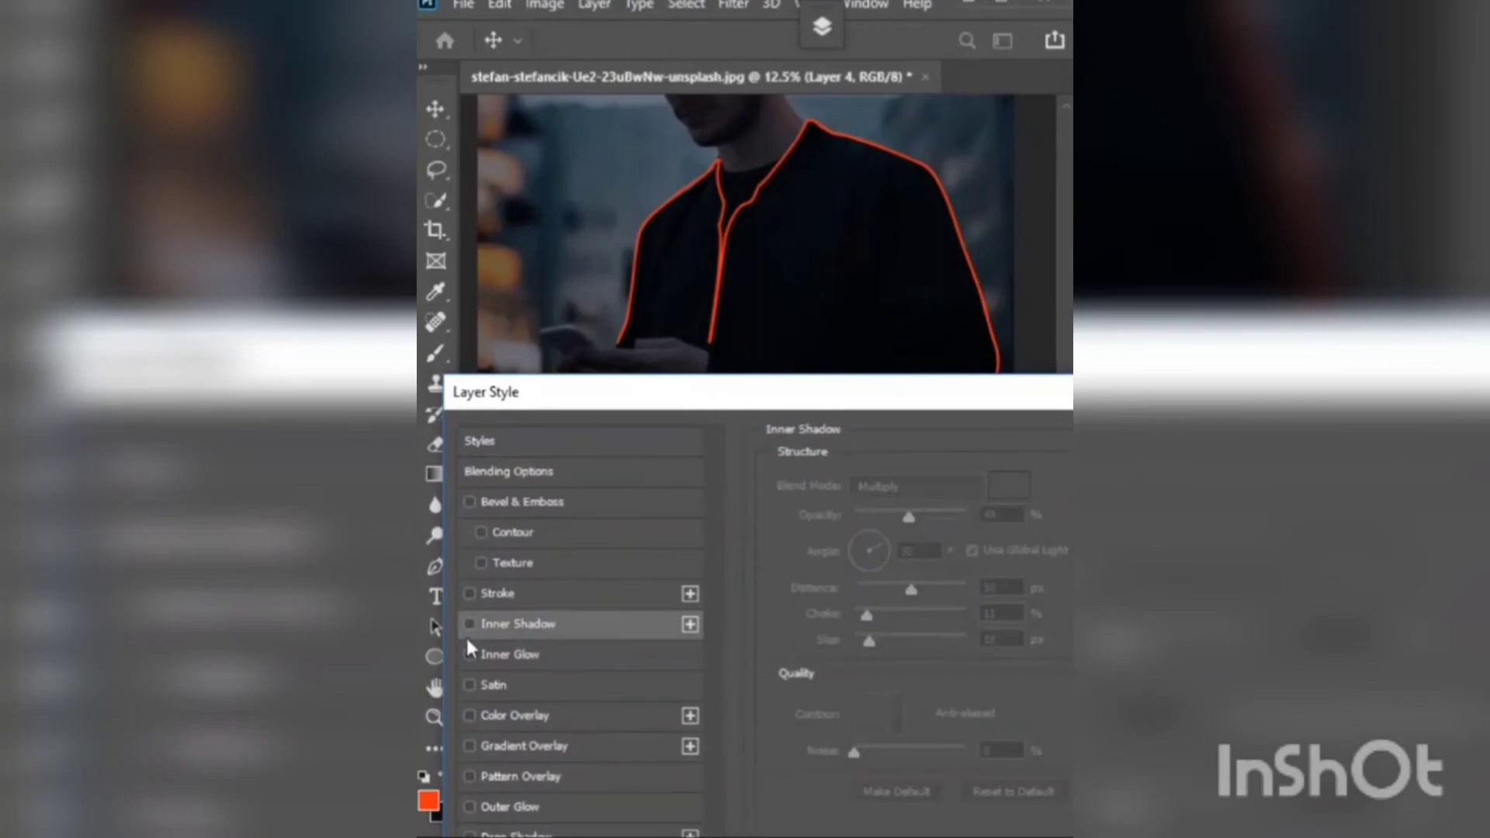
left_click(512, 654)
left_click(825, 566)
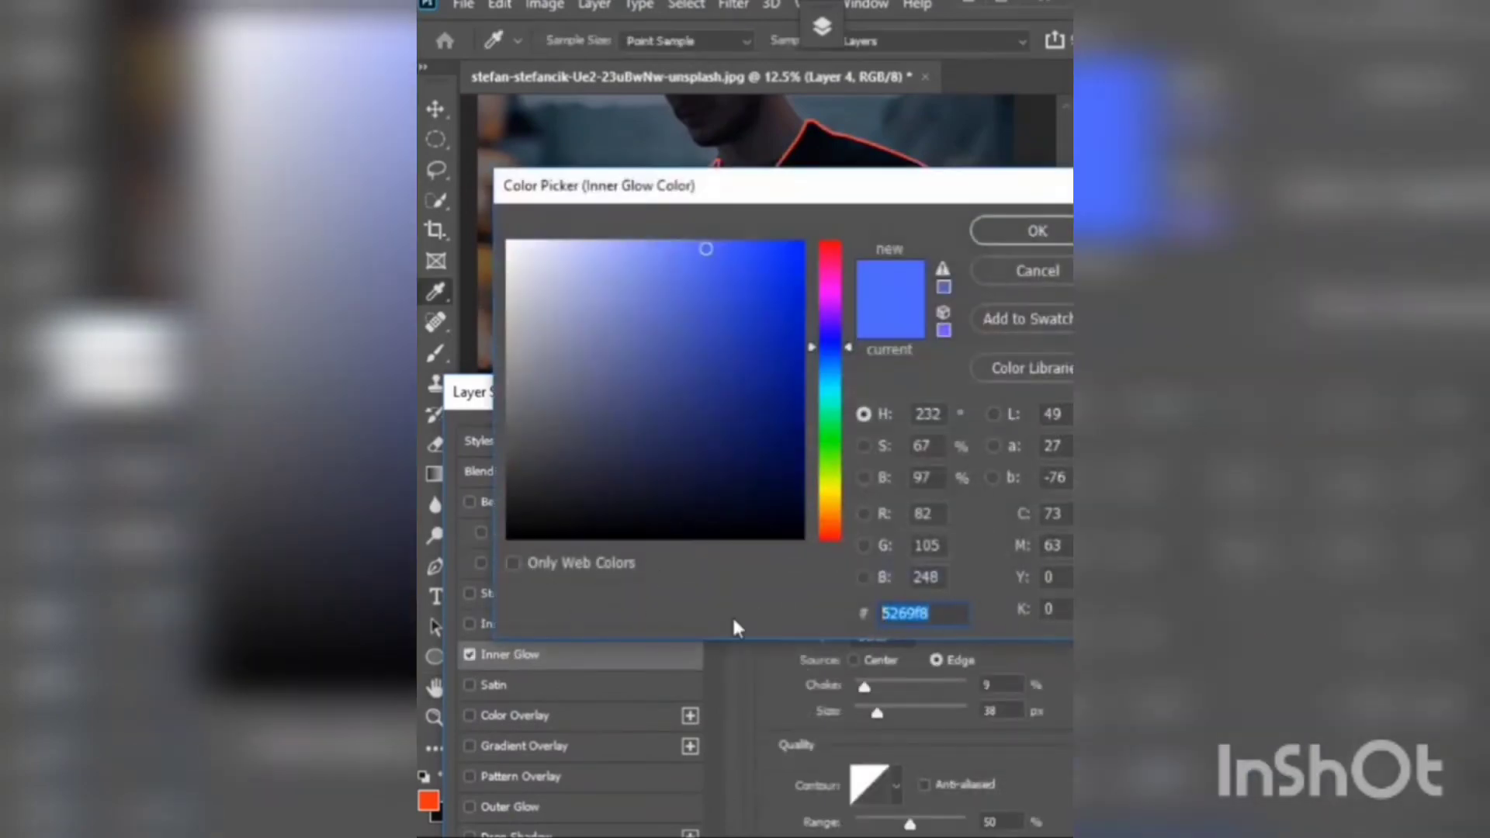
type("ff3210")
key("Return")
left_click(522, 807)
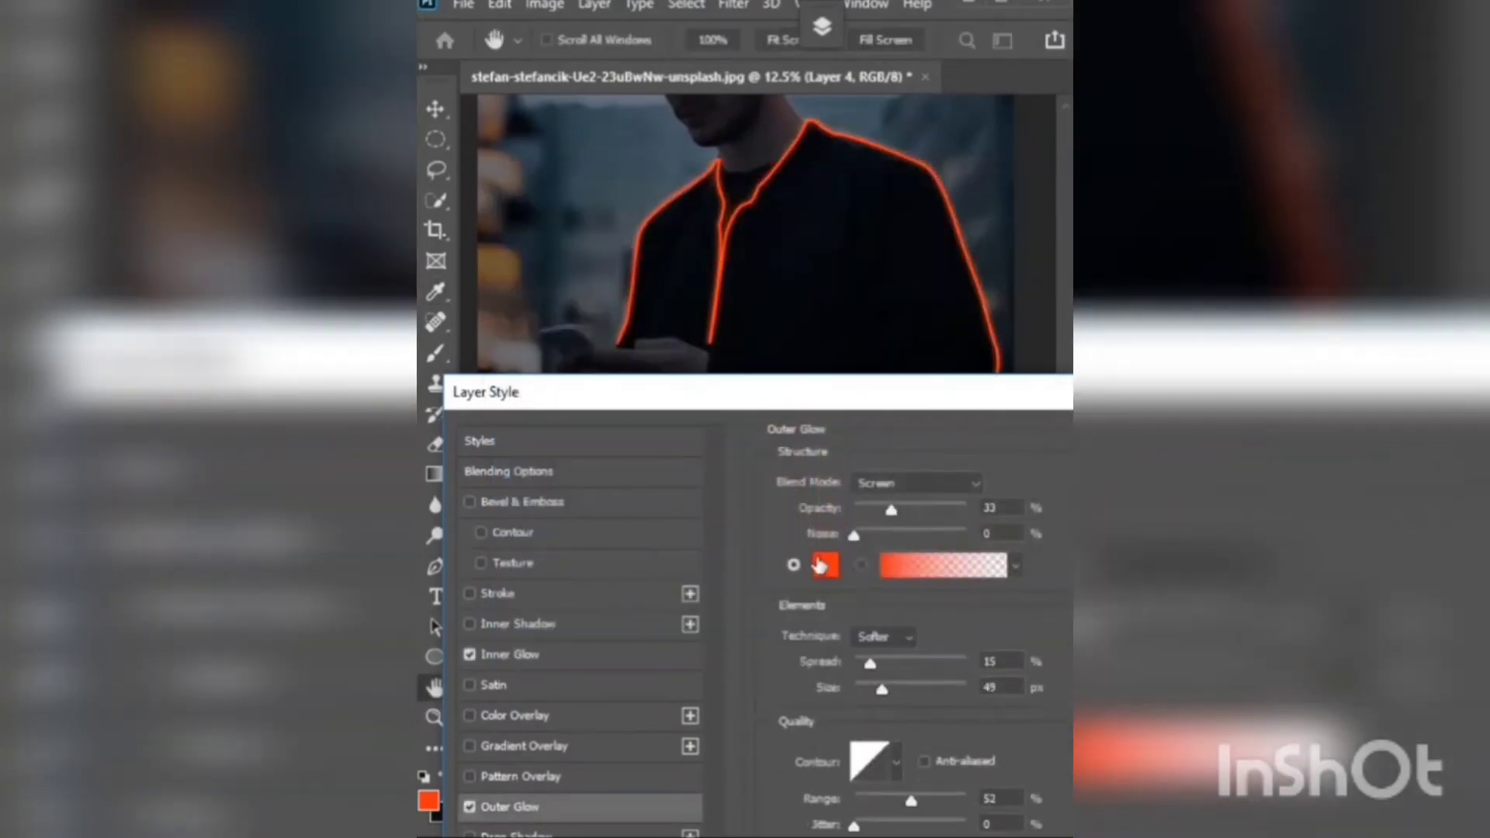
left_click(819, 565)
key("Return")
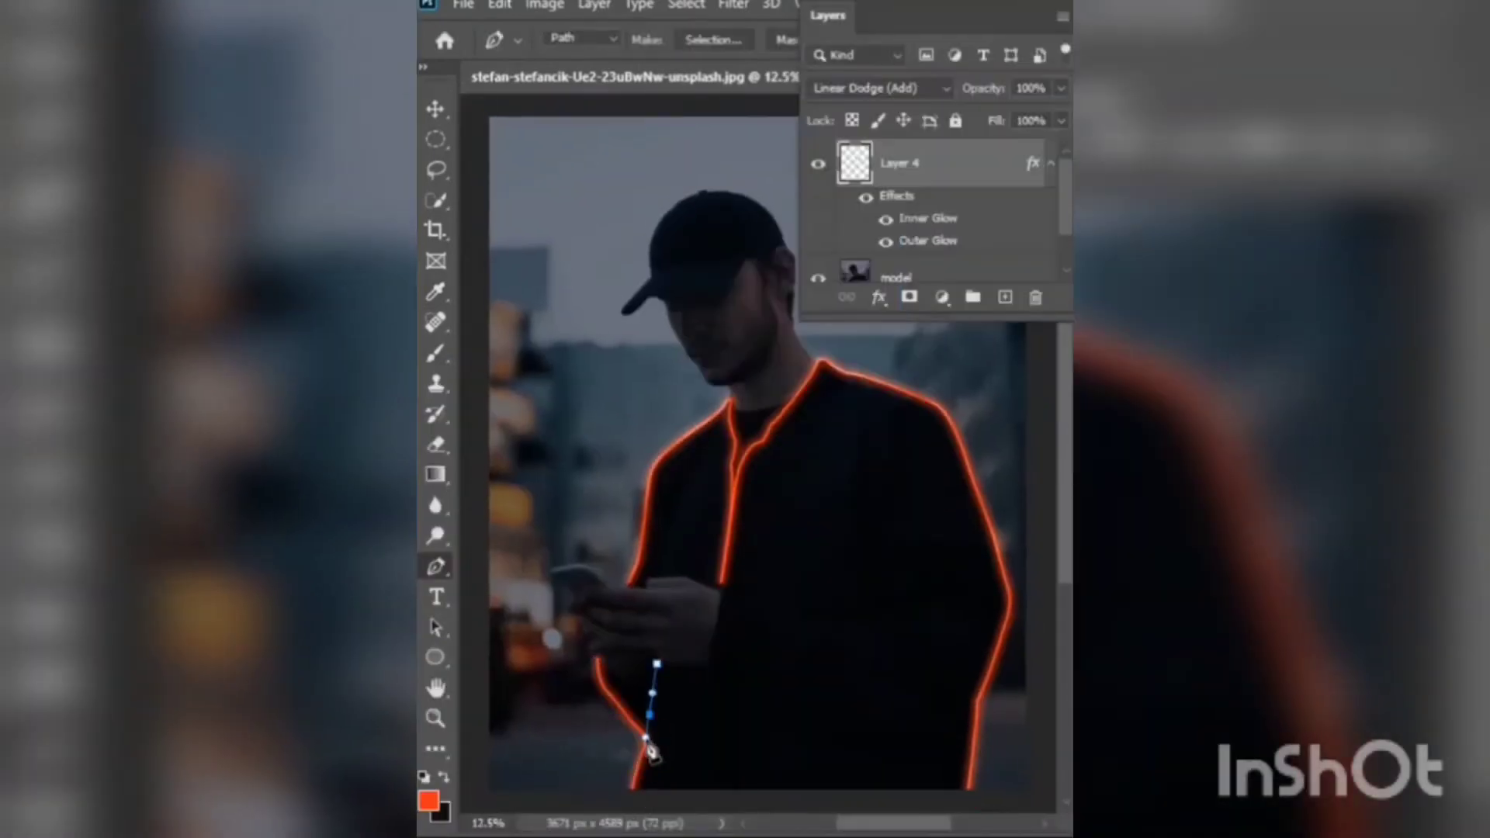
- Trace a second path along the jacket's lower left and the sleeve, ready for stroking
left_click(722, 596)
left_click(708, 663)
left_click(807, 613)
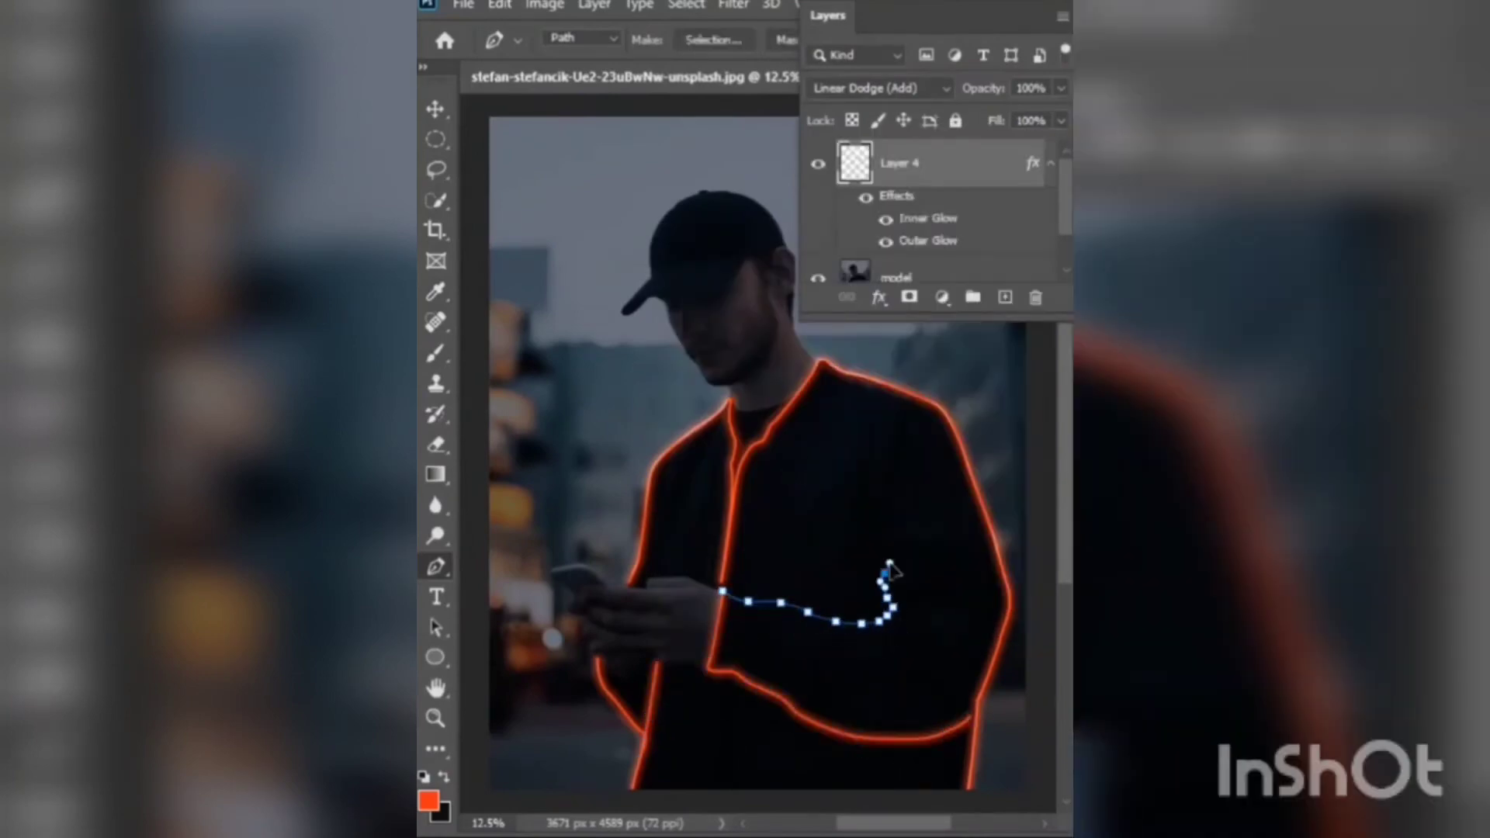
left_click(879, 621)
left_click(882, 537)
right_click(892, 543)
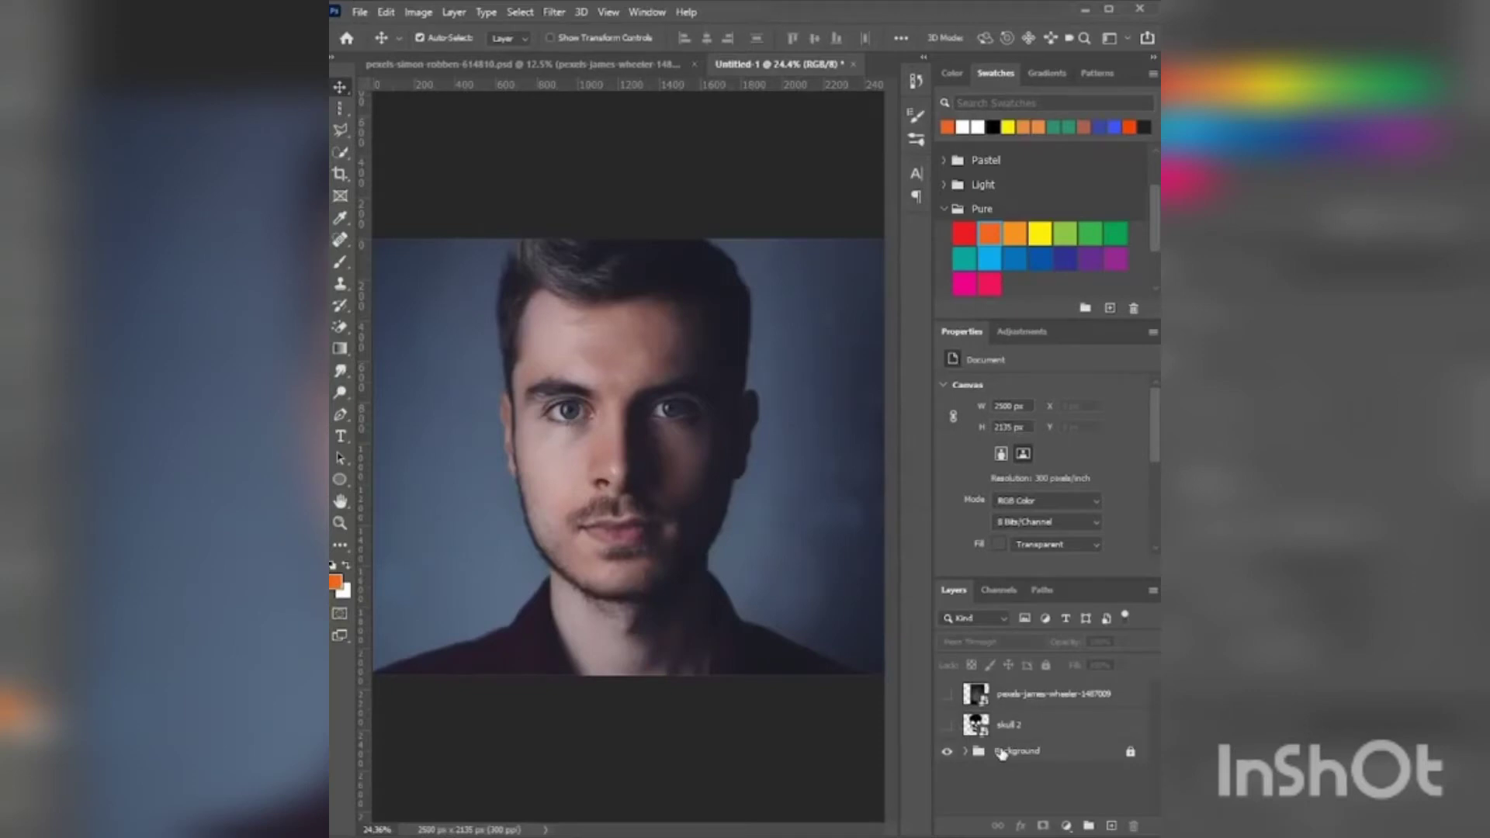
- Add Group 1 above the background with Layer 3 inside, and mask the group with the skull 2 shape
left_click(1001, 752)
left_click(1112, 828)
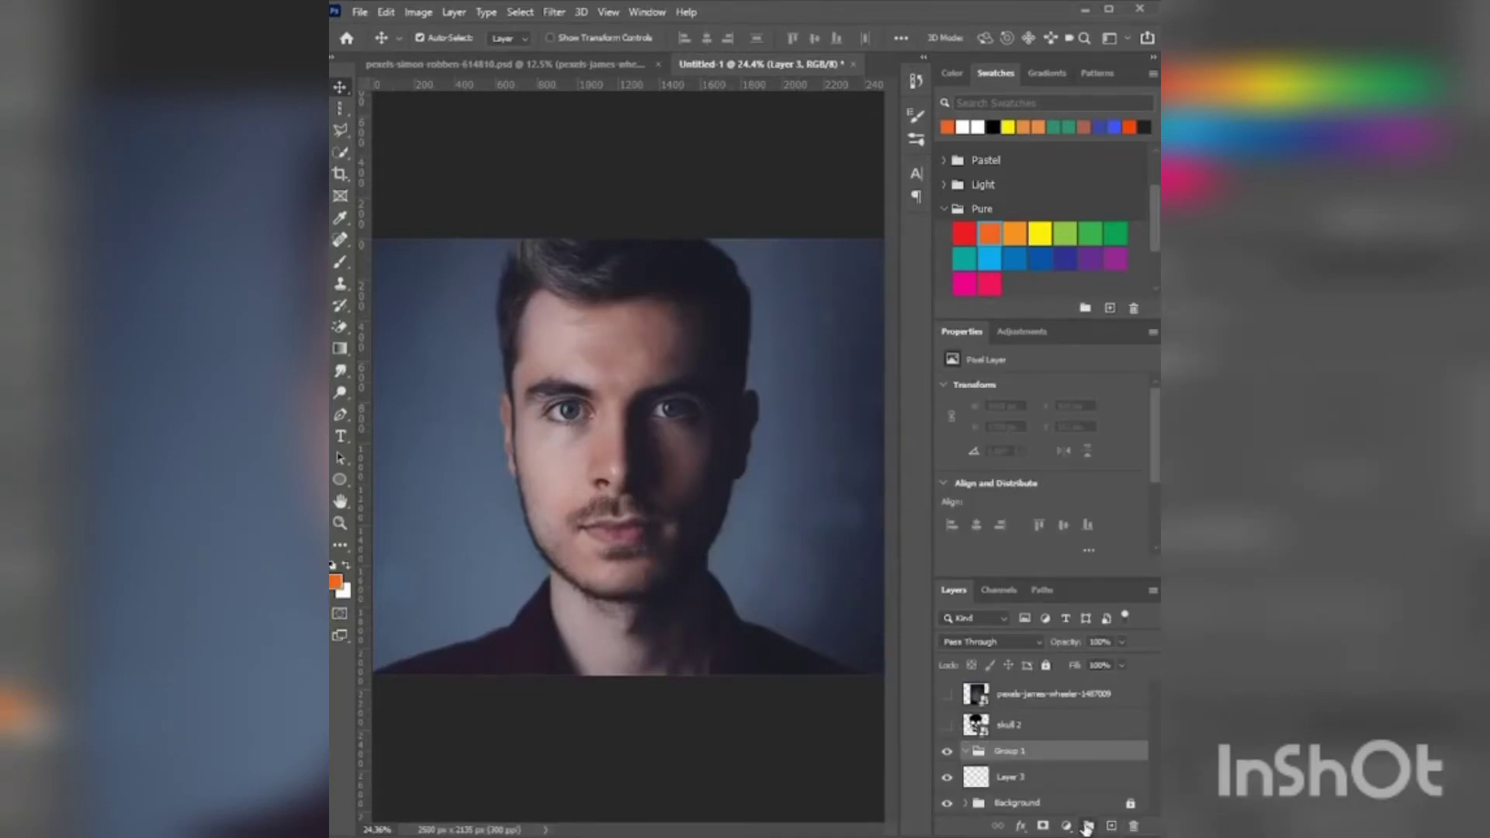
double_click(1009, 753)
left_click_drag(1008, 777, 970, 764)
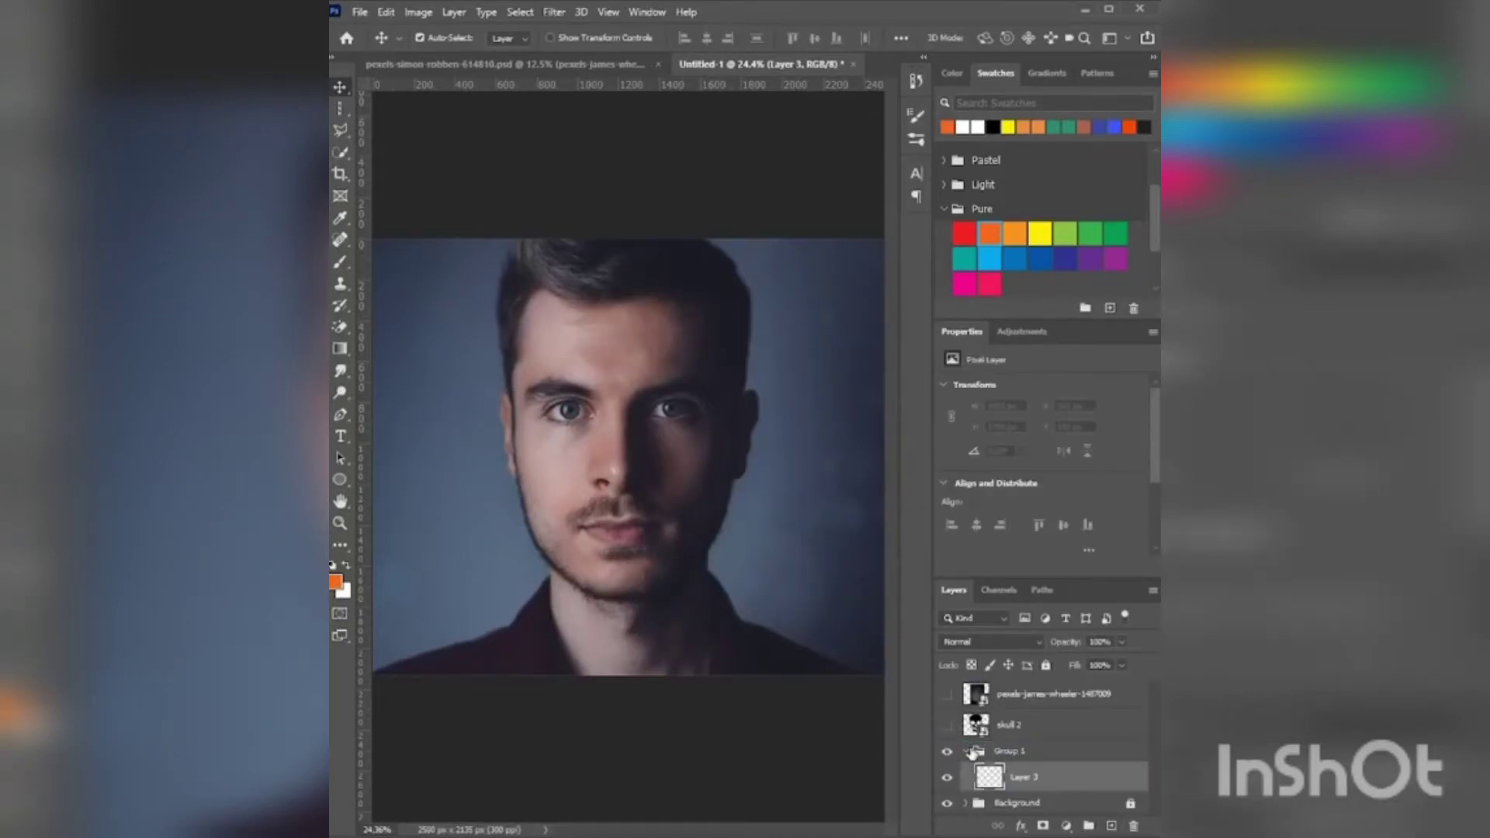
left_click(971, 751)
left_click(948, 725)
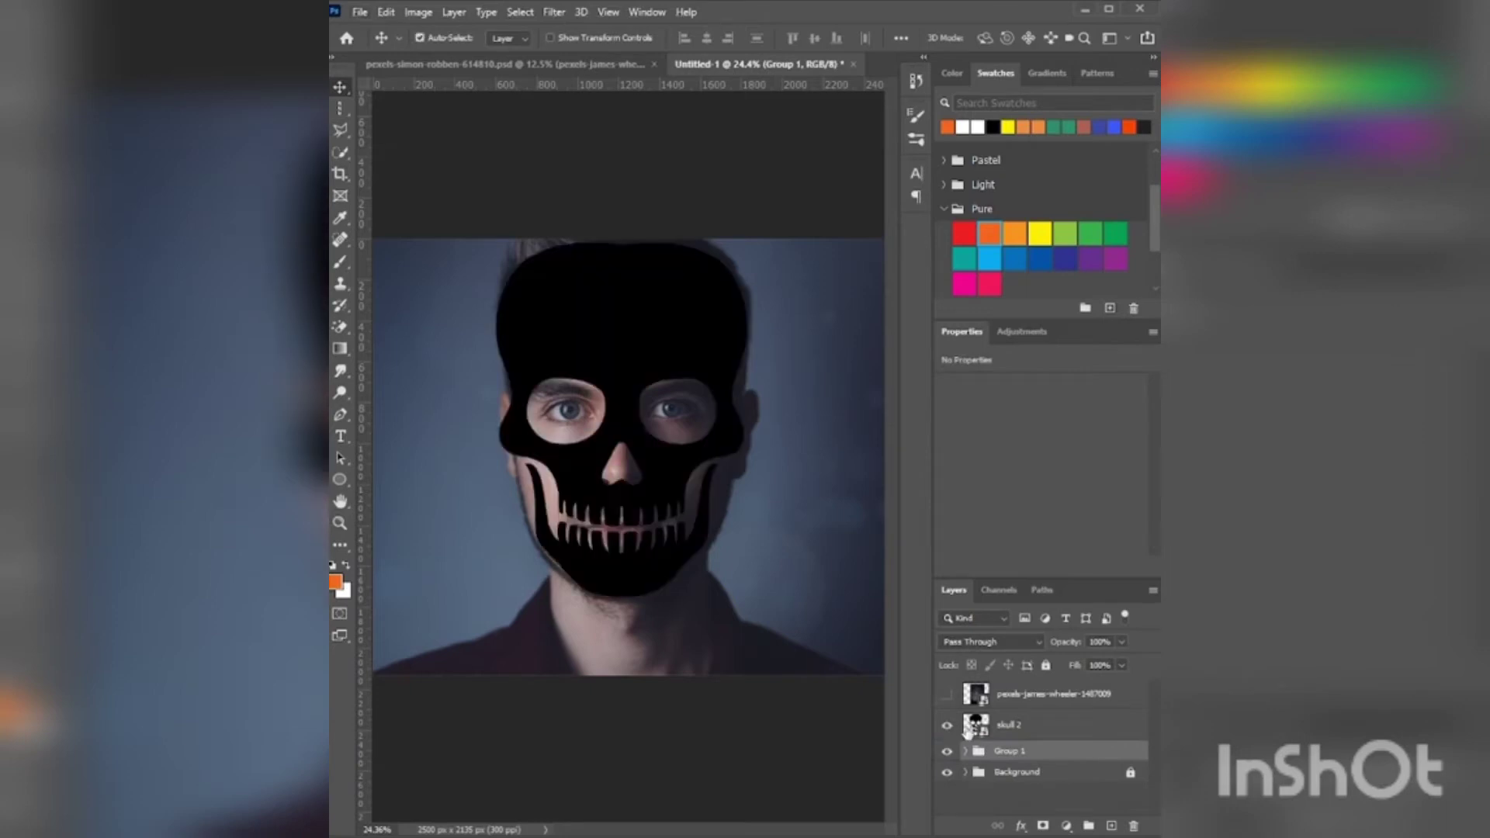
left_click(975, 723, "ctrl")
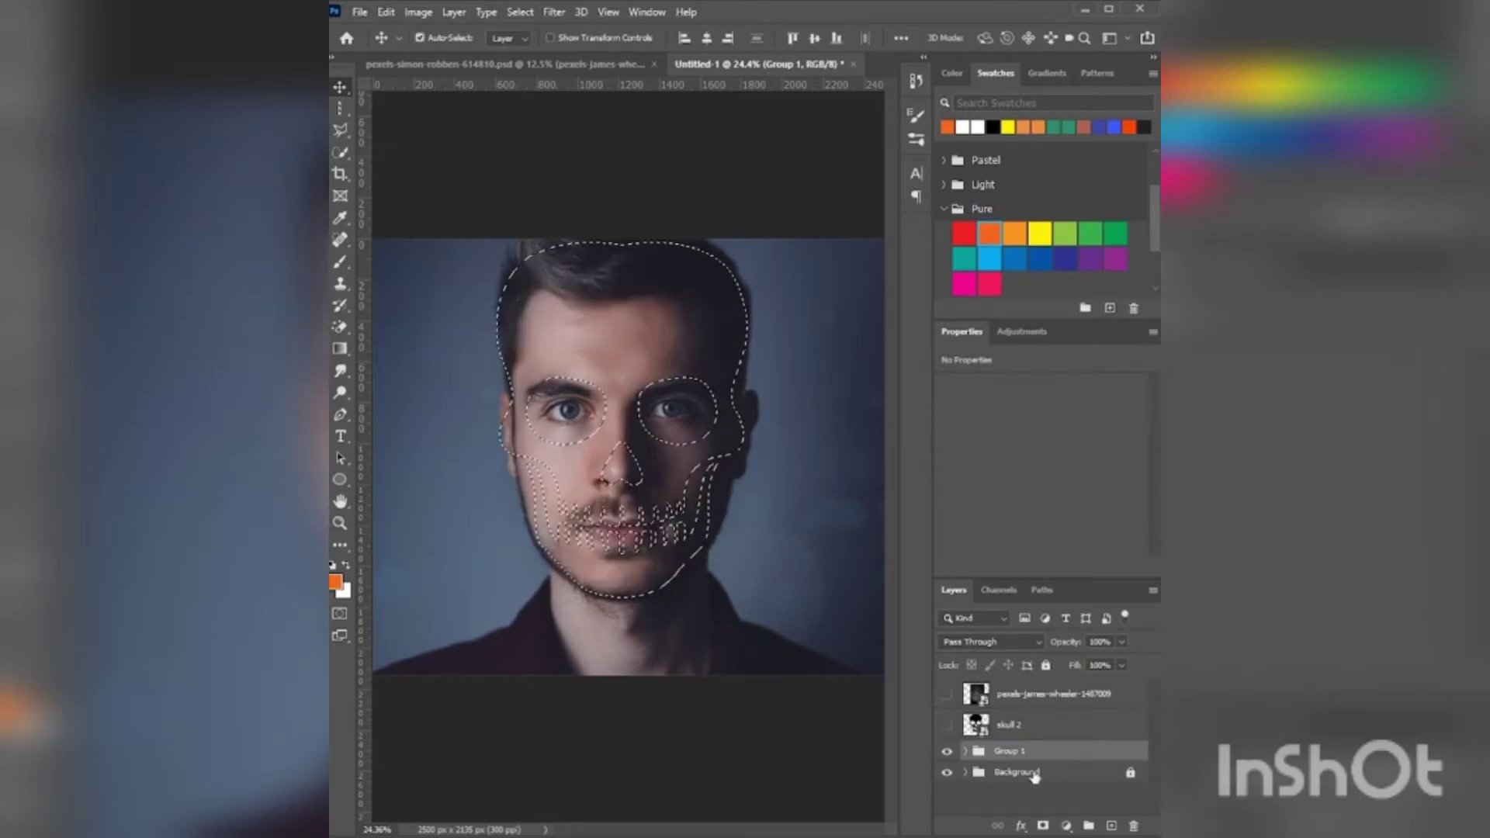
left_click(1041, 825)
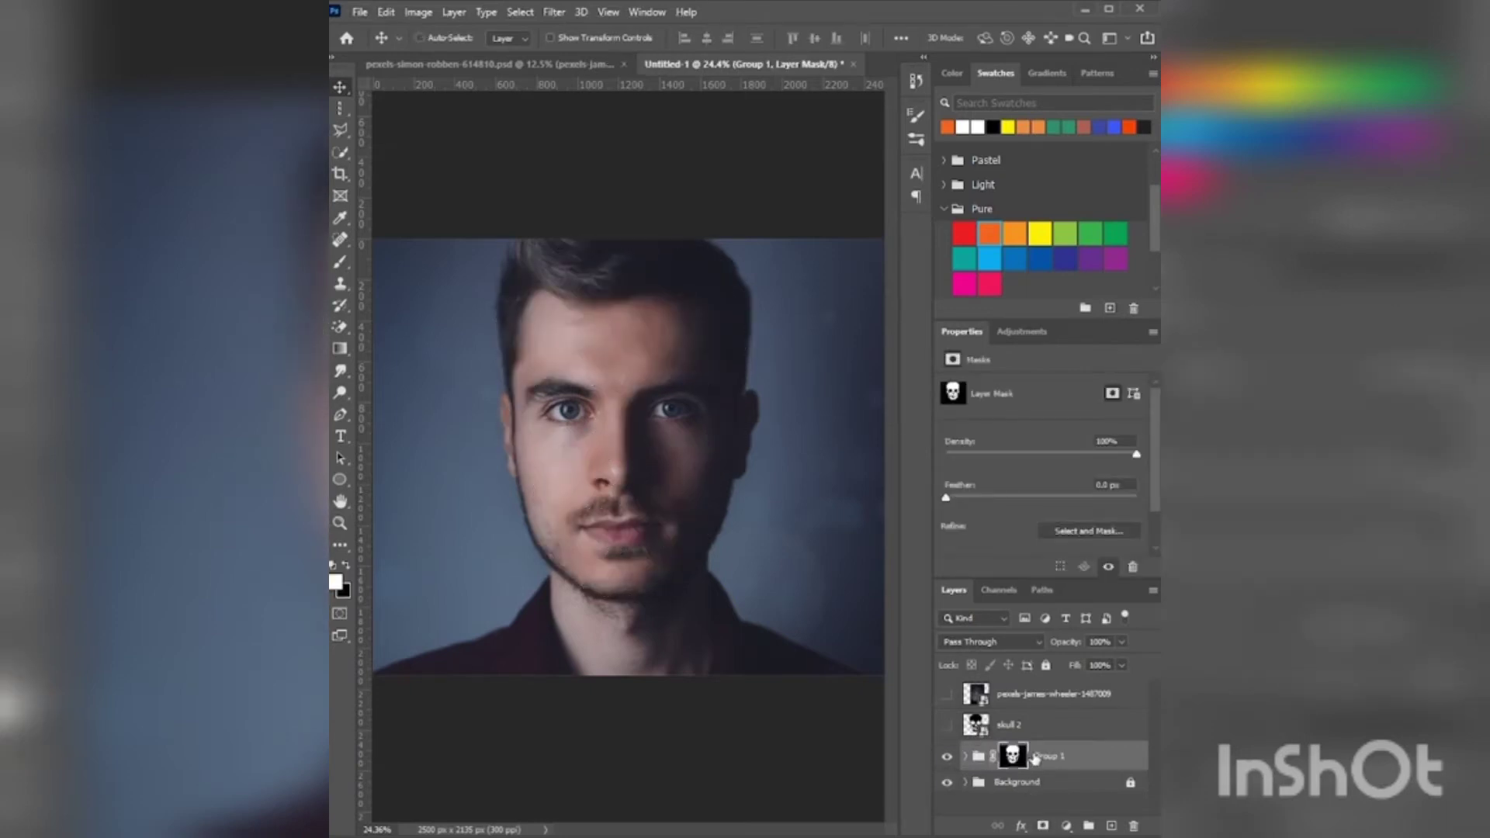
- On a new layer in Group 1, brush the orange jaw, teeth, eye socket and nose
key("ctrl")
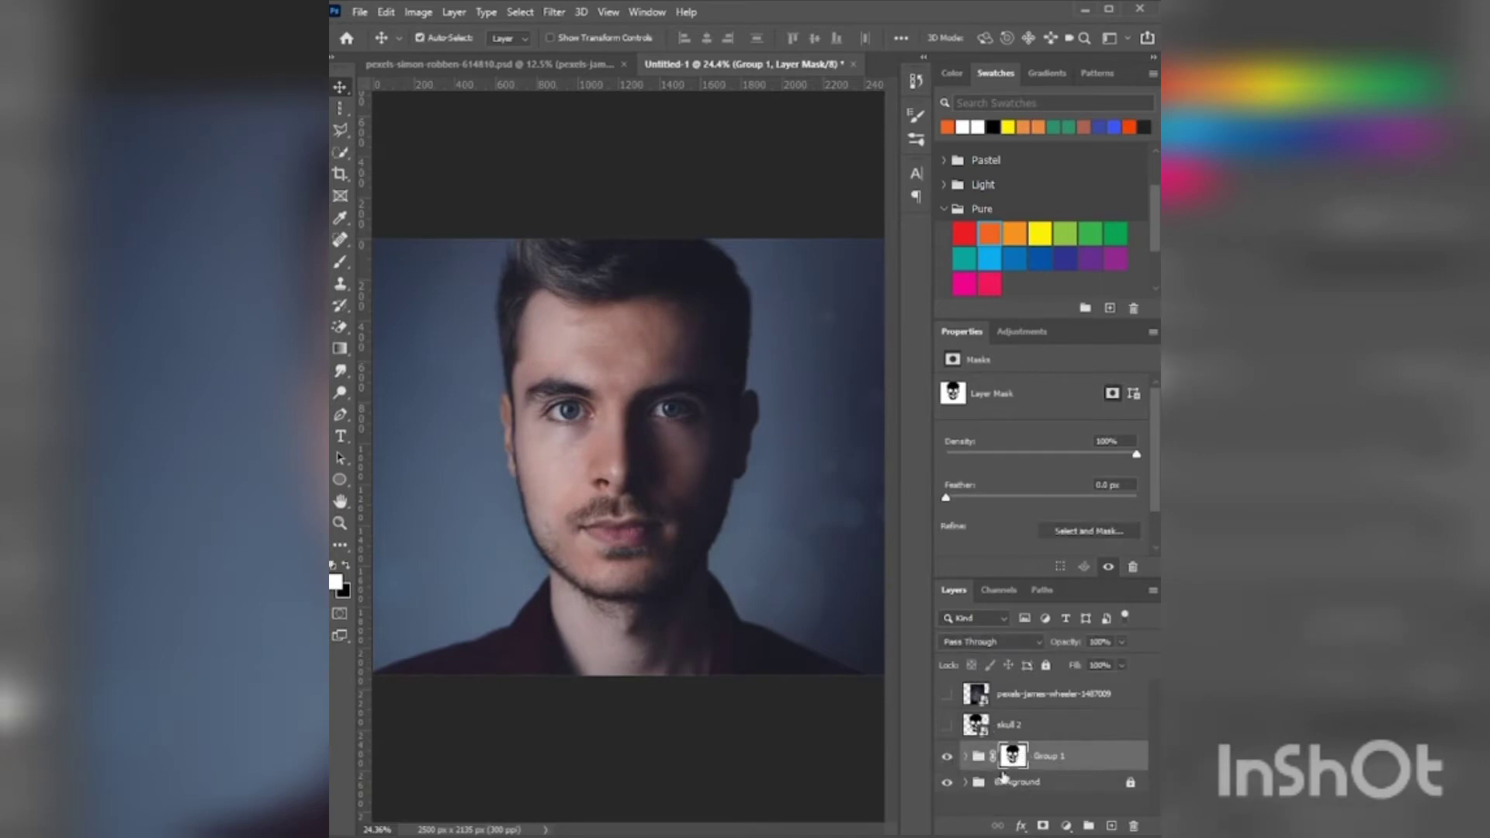
left_click(964, 757)
left_click(1111, 826)
key("b")
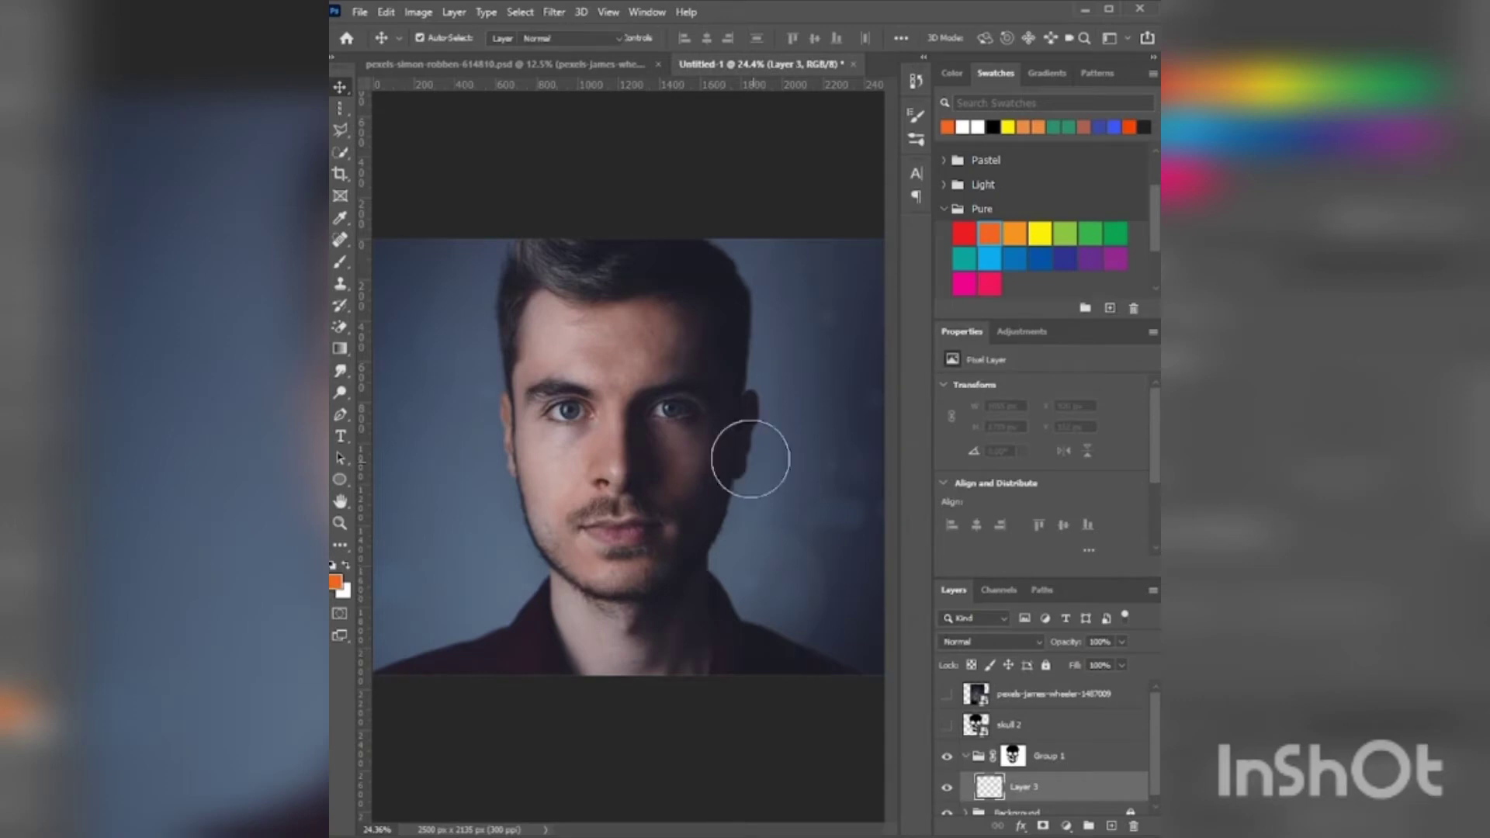
left_click(675, 402)
mouse_move(710, 461)
left_mouse_down()
mouse_move(663, 571)
mouse_move(686, 512)
left_mouse_up()
left_click_drag(613, 543, 698, 497)
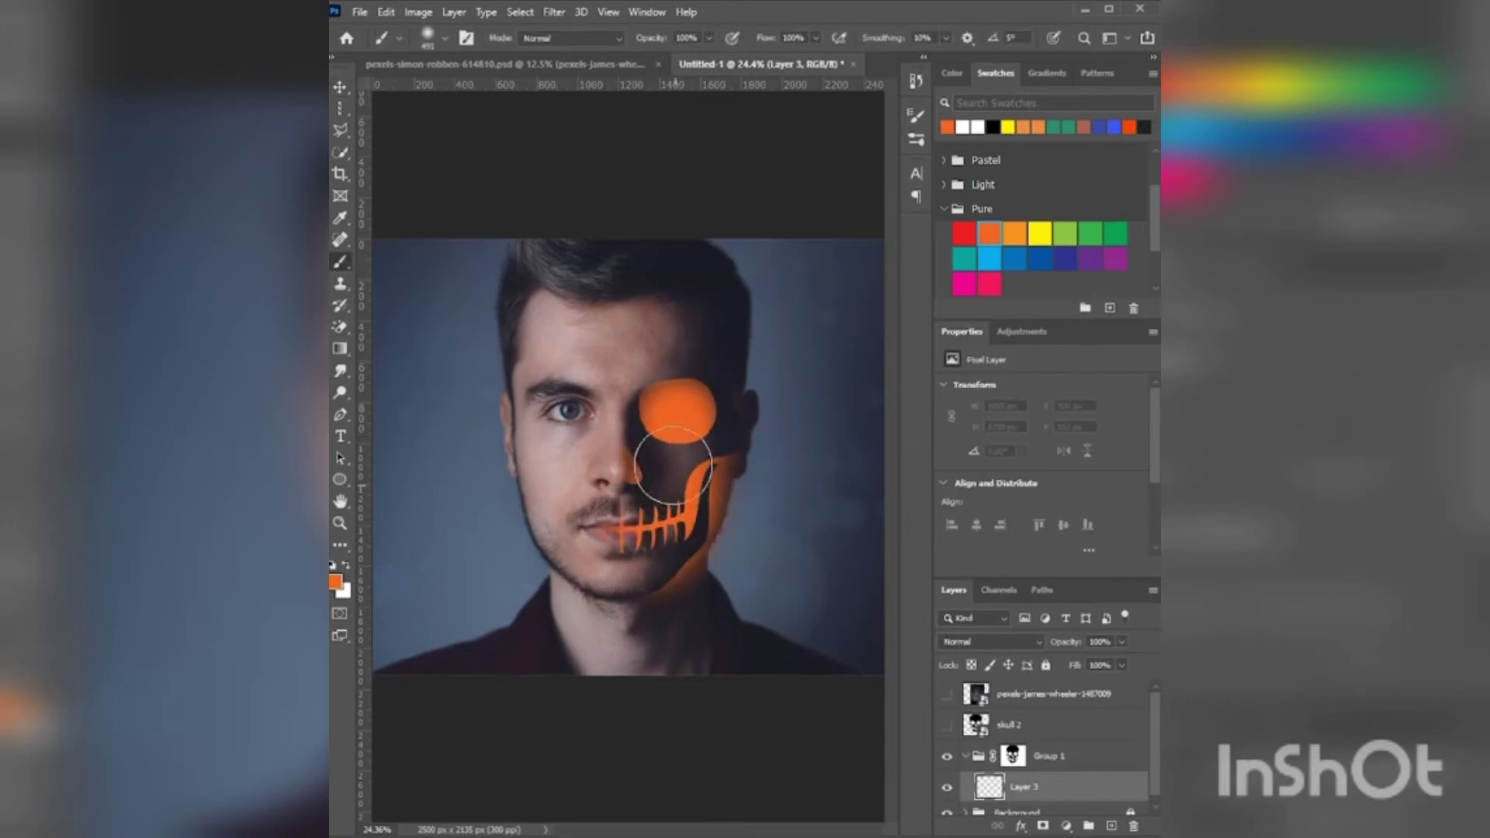
mouse_move(621, 454)
left_mouse_down()
mouse_move(644, 477)
mouse_move(620, 475)
left_mouse_up()
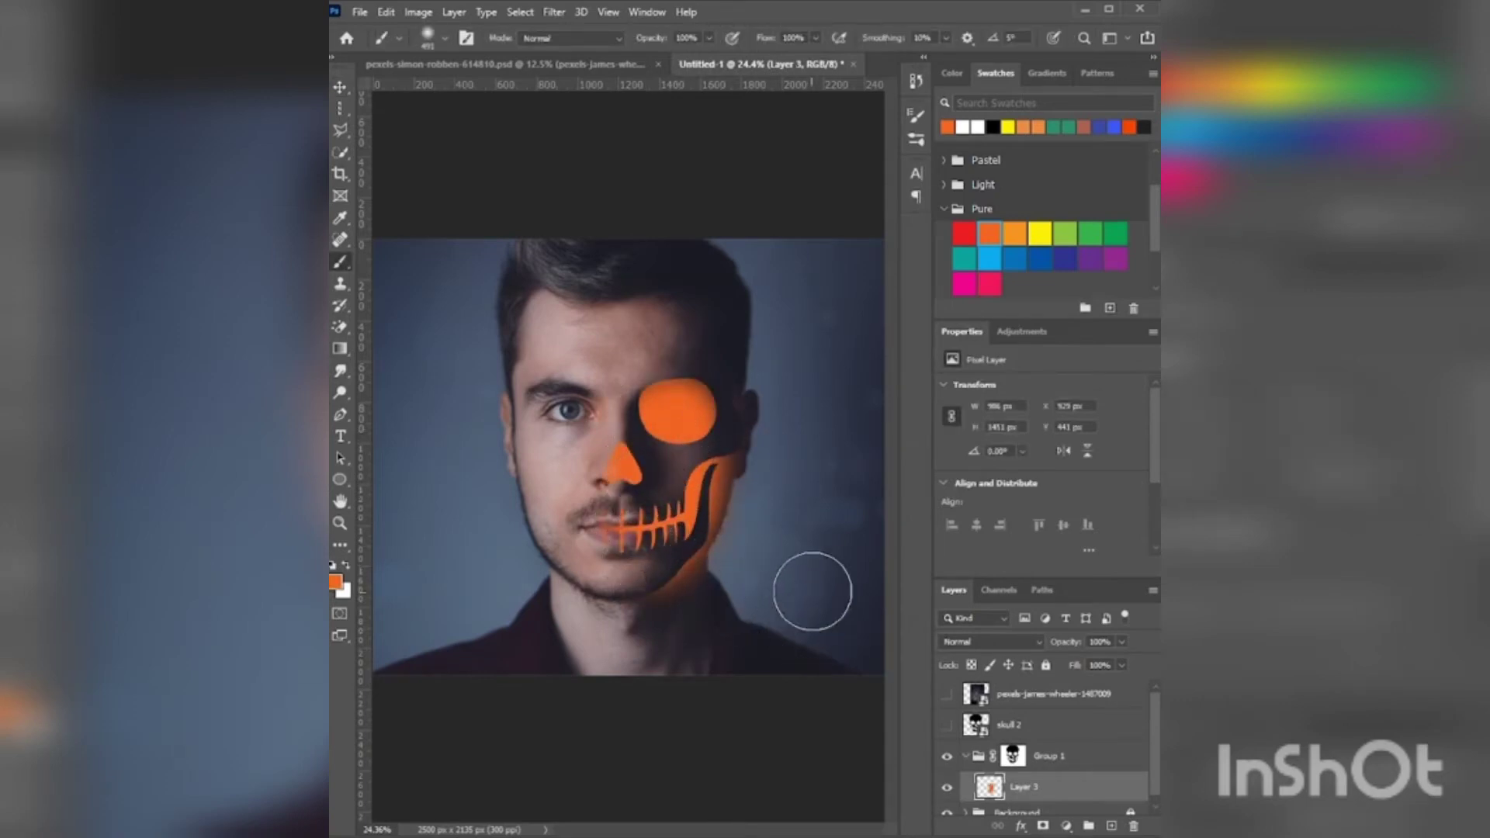
left_click(1008, 724)
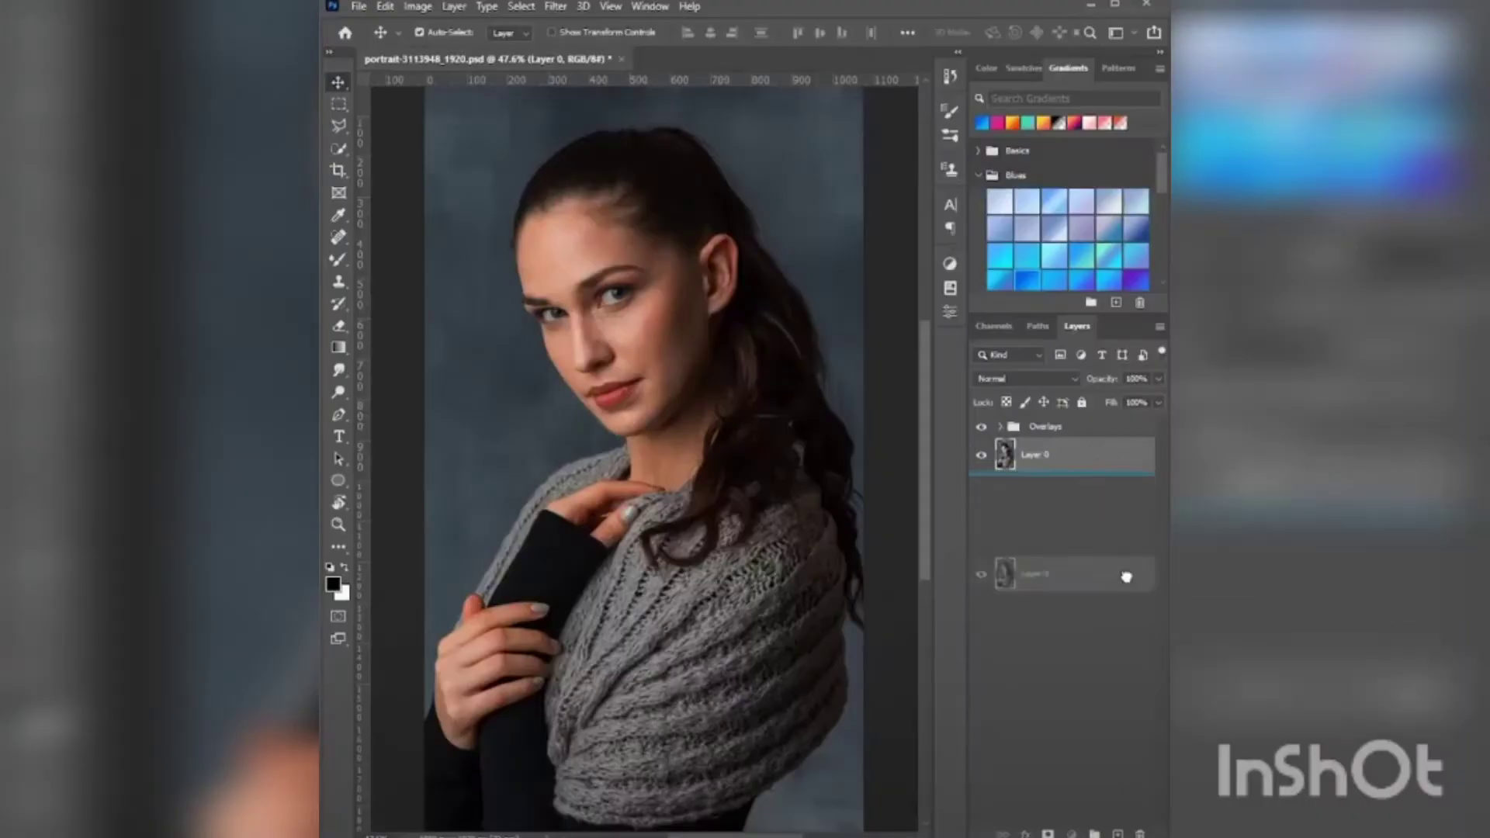
- Convert Layer 0 copy for Smart Filters
left_click(555, 6)
left_click(652, 48)
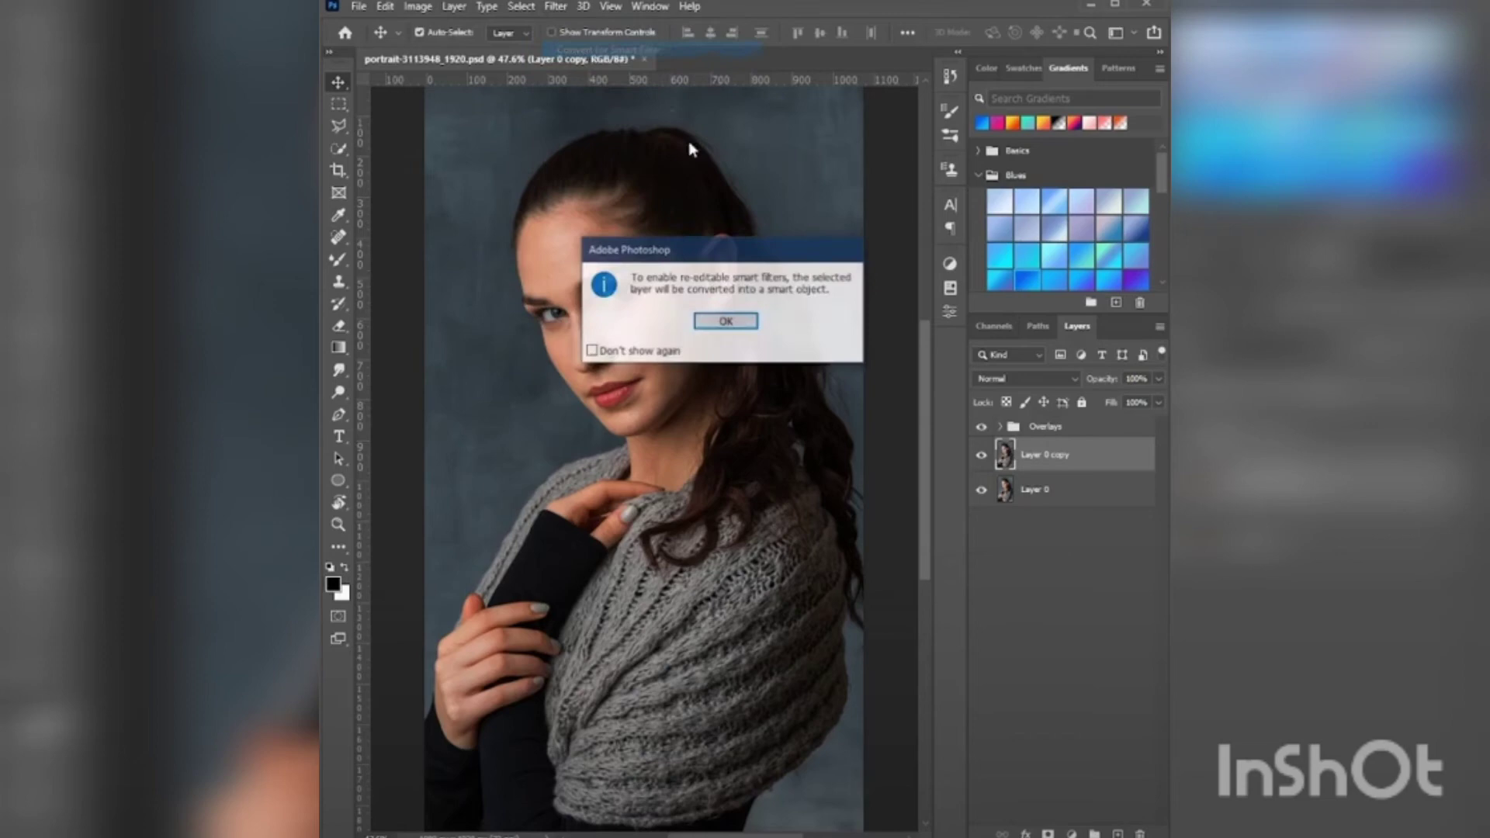
left_click(727, 323)
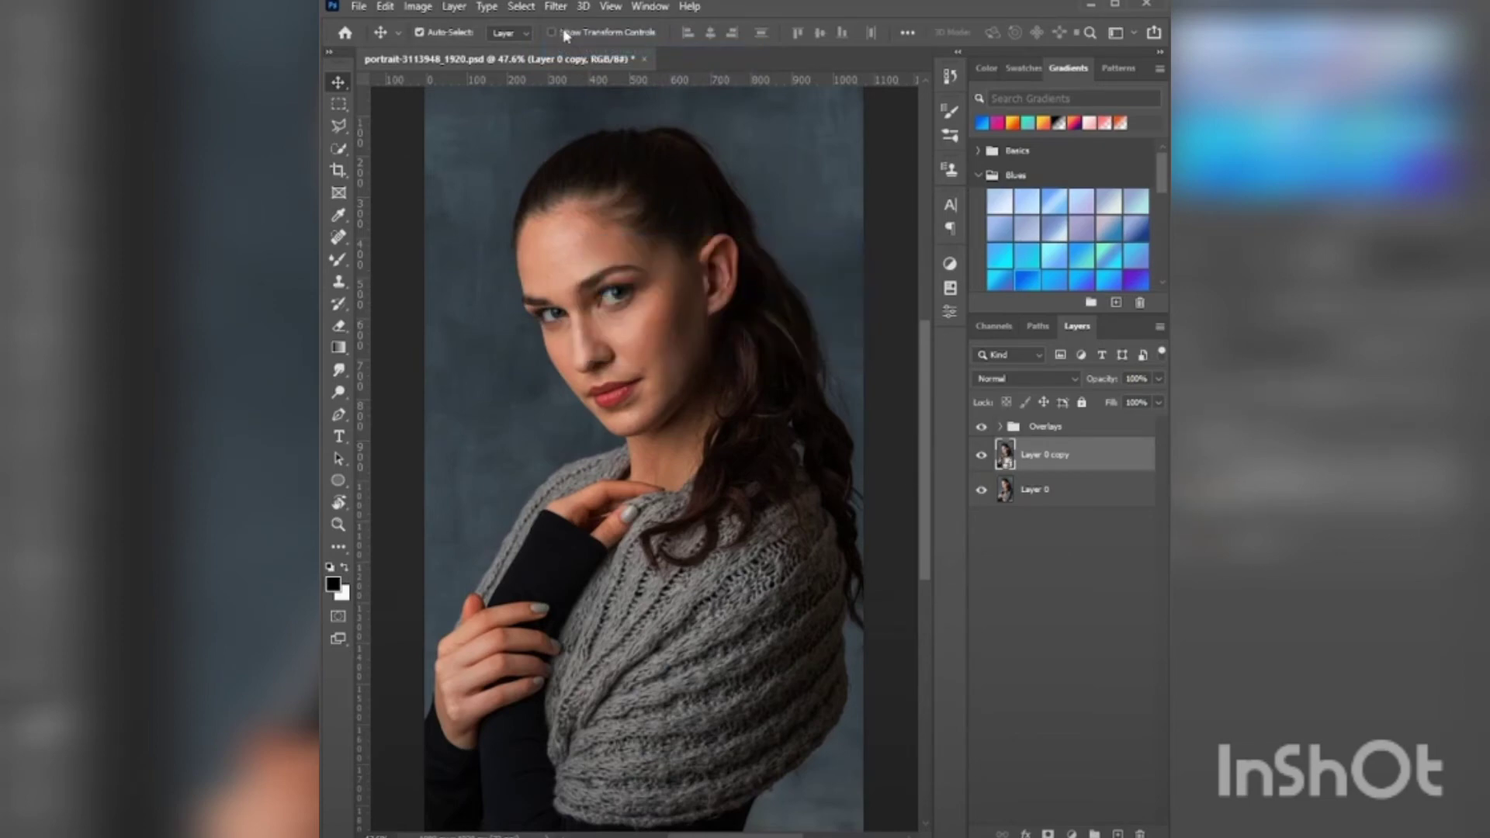
- Apply Skin Smoothing with Blur 75 and Smoothness 27, then toggle the layer to compare
left_click(555, 7)
left_click(682, 69)
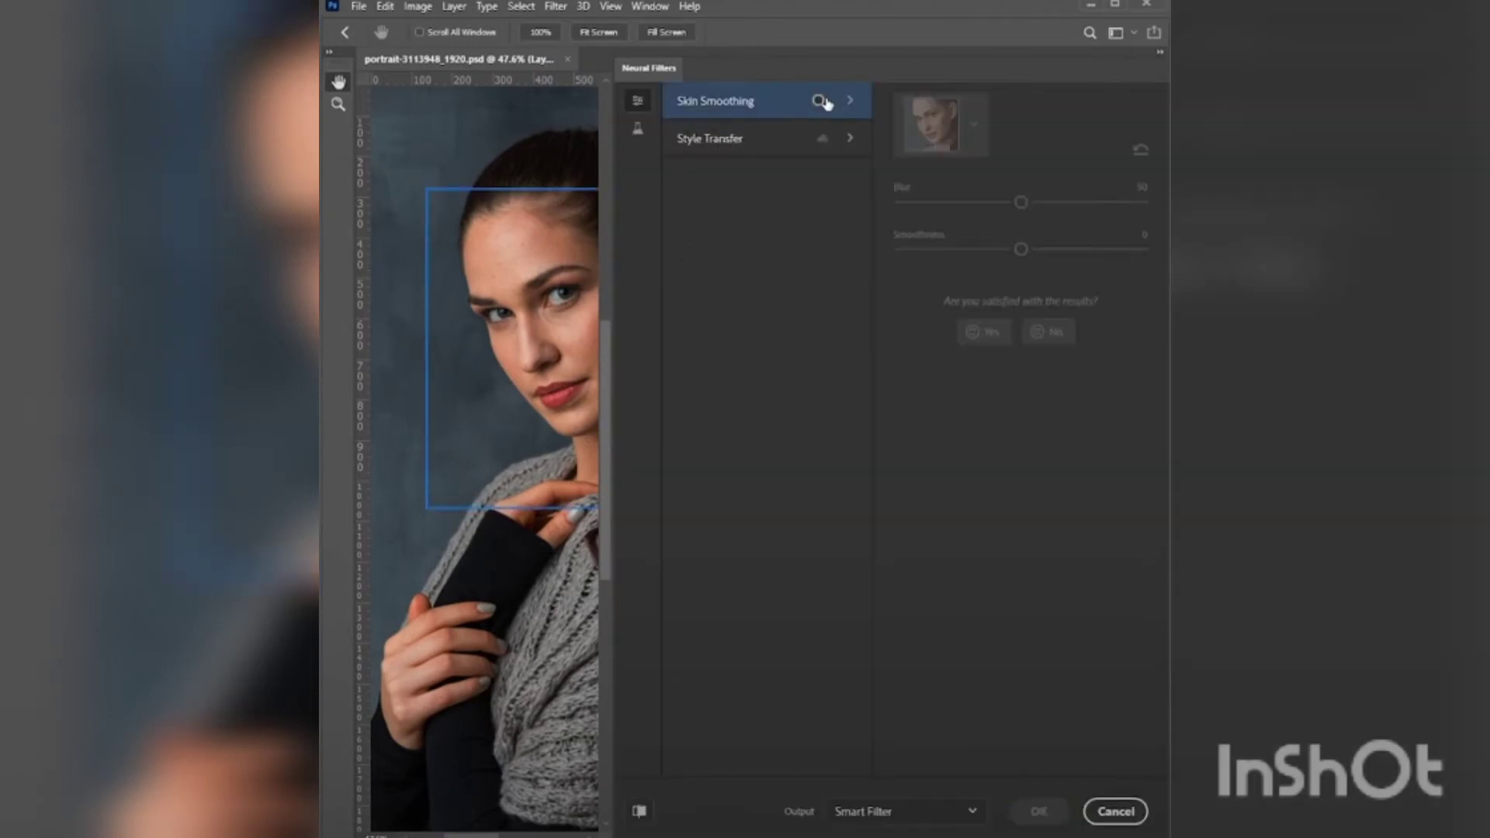
left_click(821, 100)
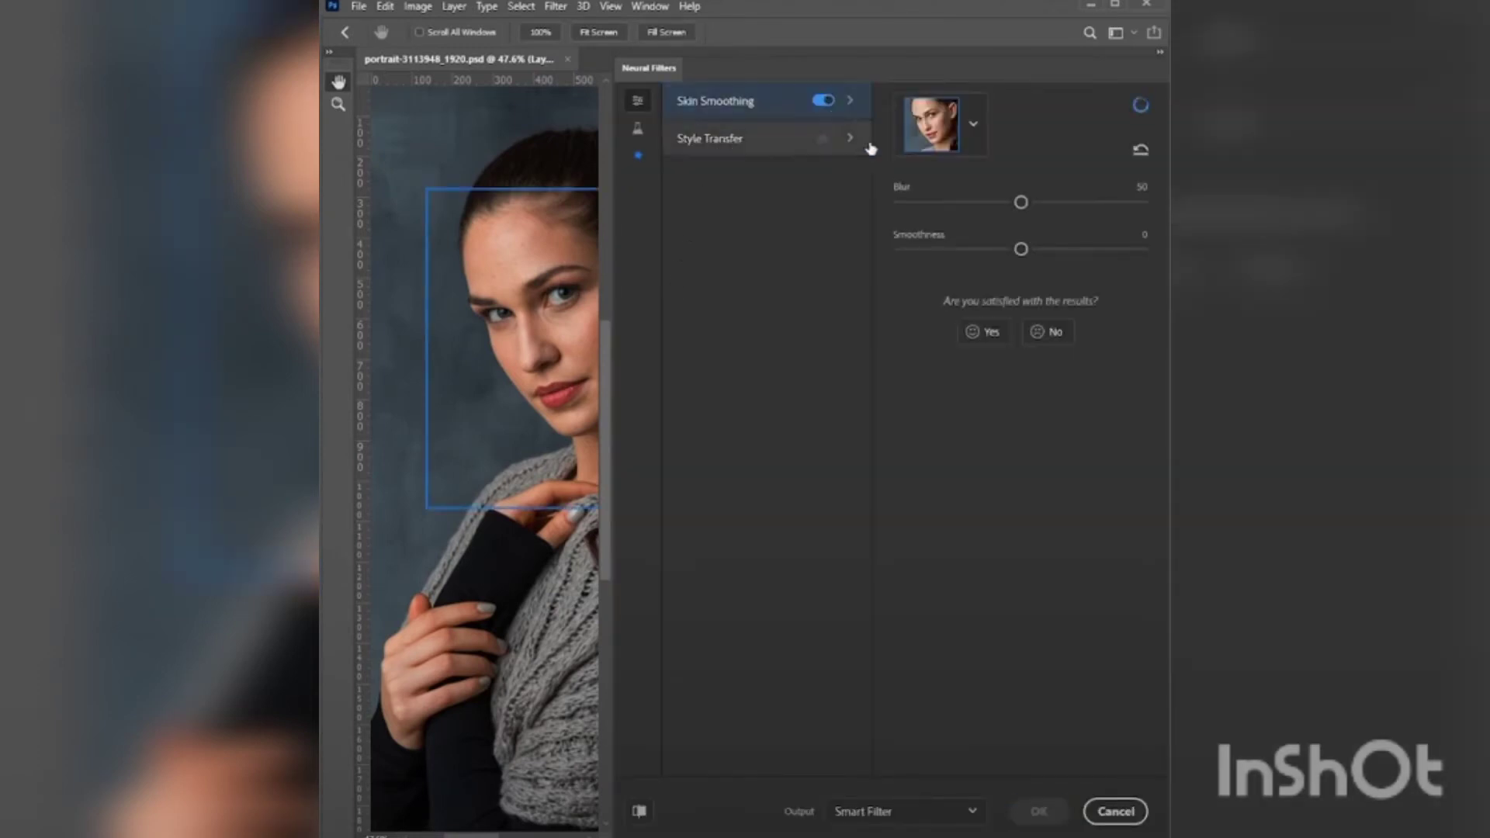
left_click_drag(1020, 203, 1082, 203)
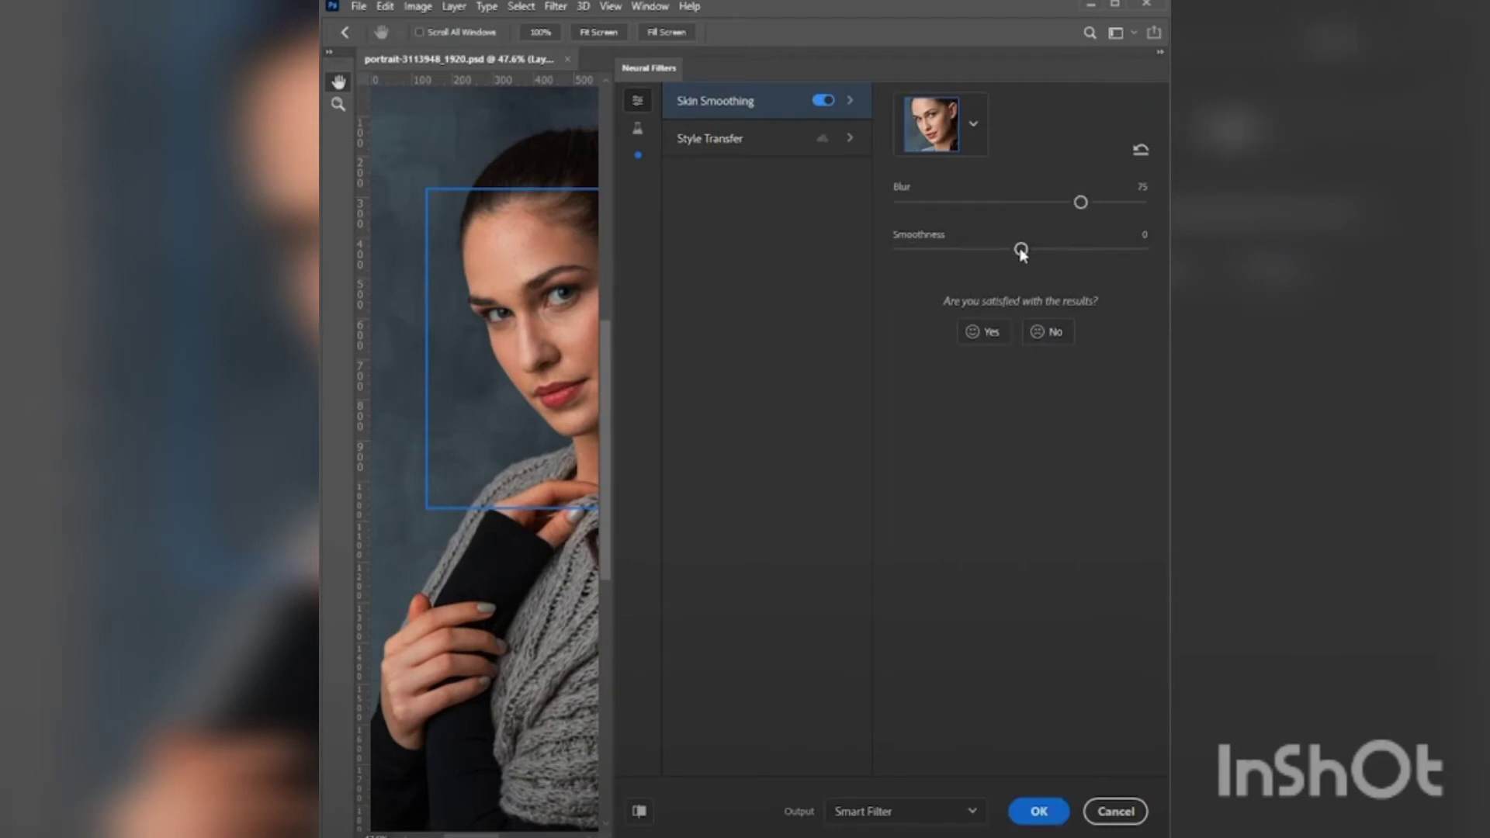
left_click_drag(1020, 250, 1080, 249)
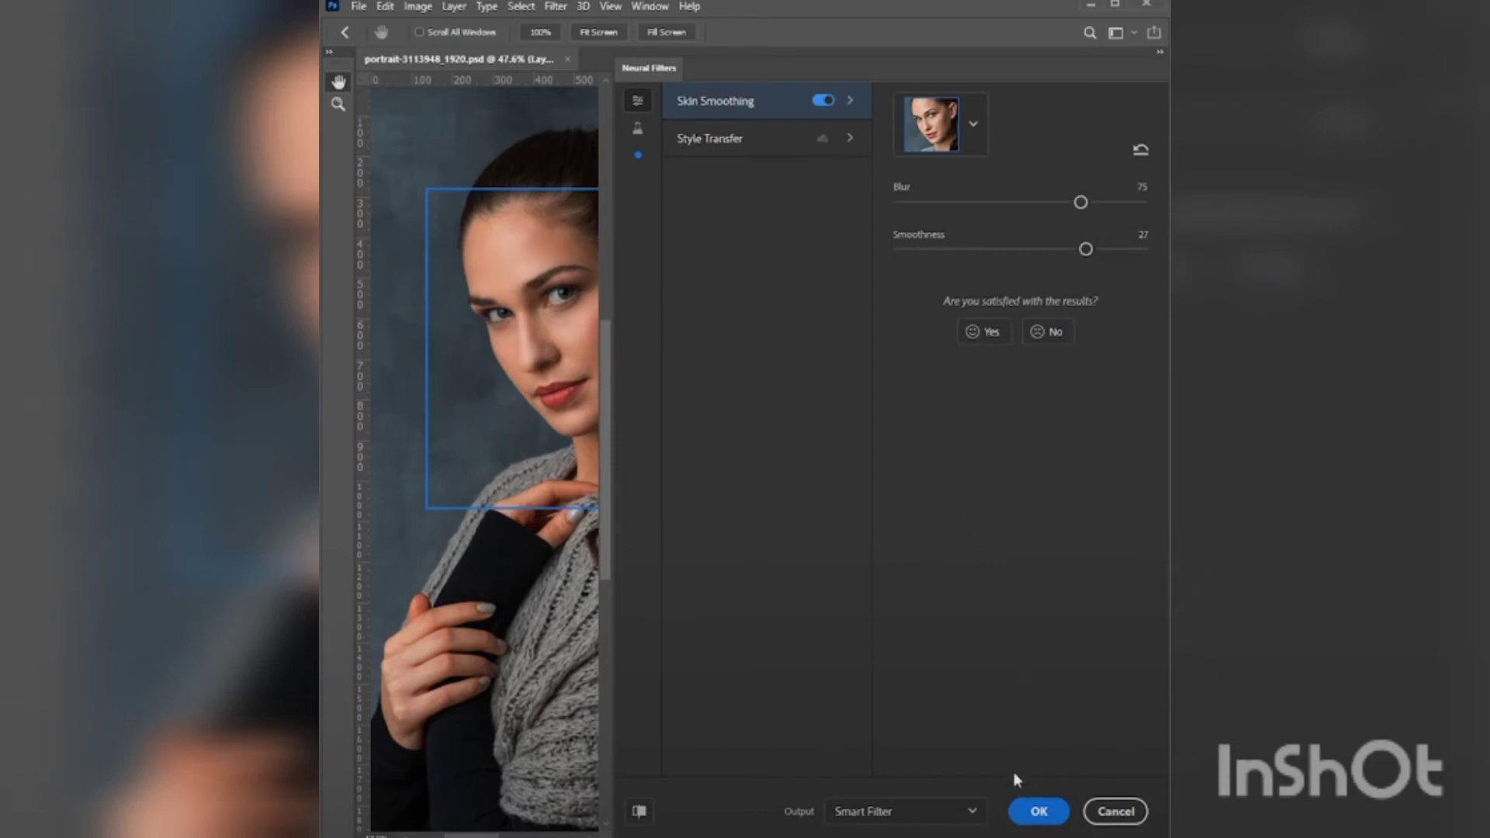
left_click(1035, 821)
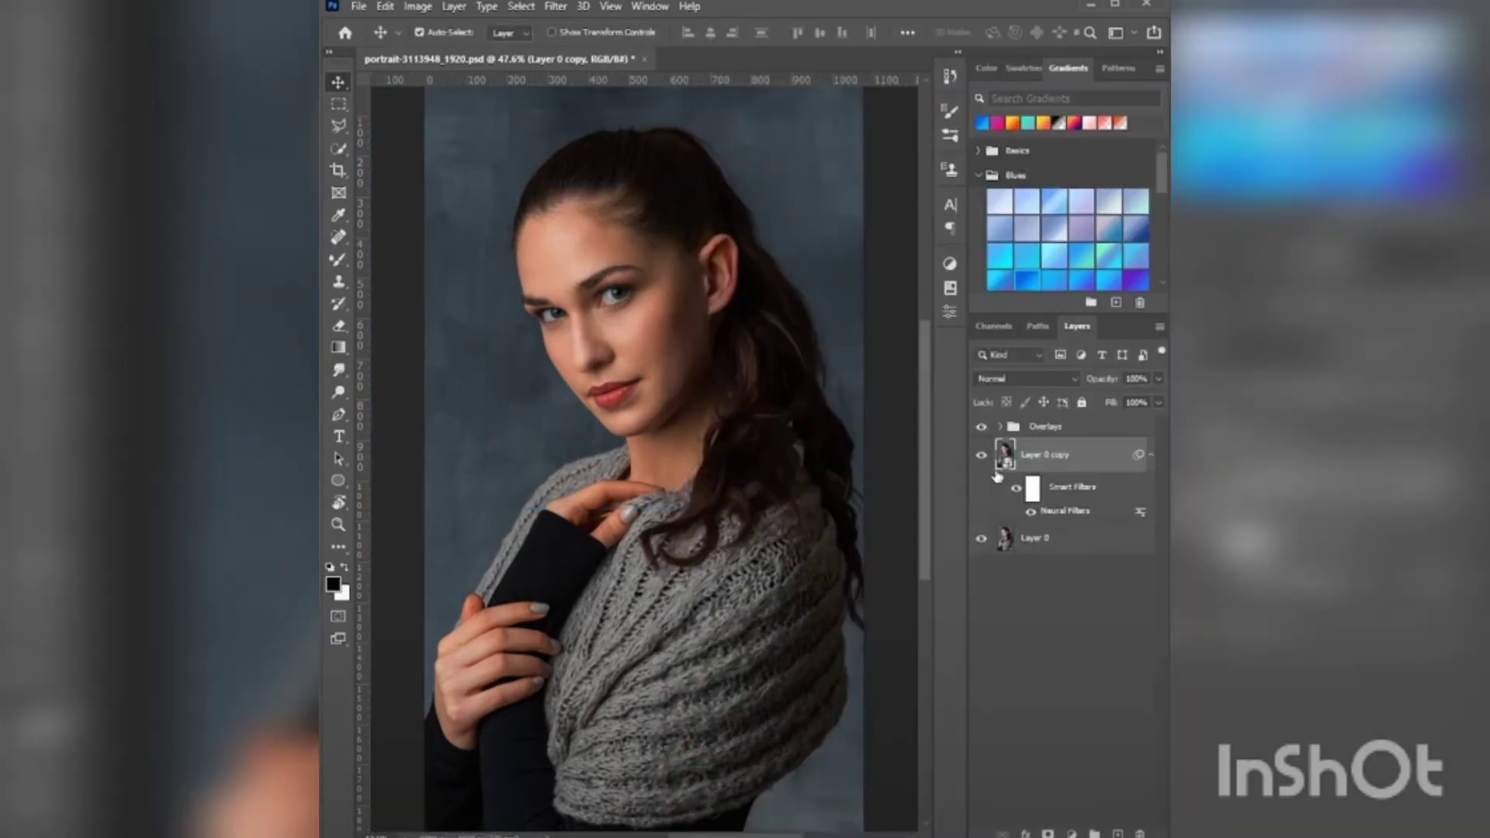
left_click(981, 460)
left_click(981, 460)
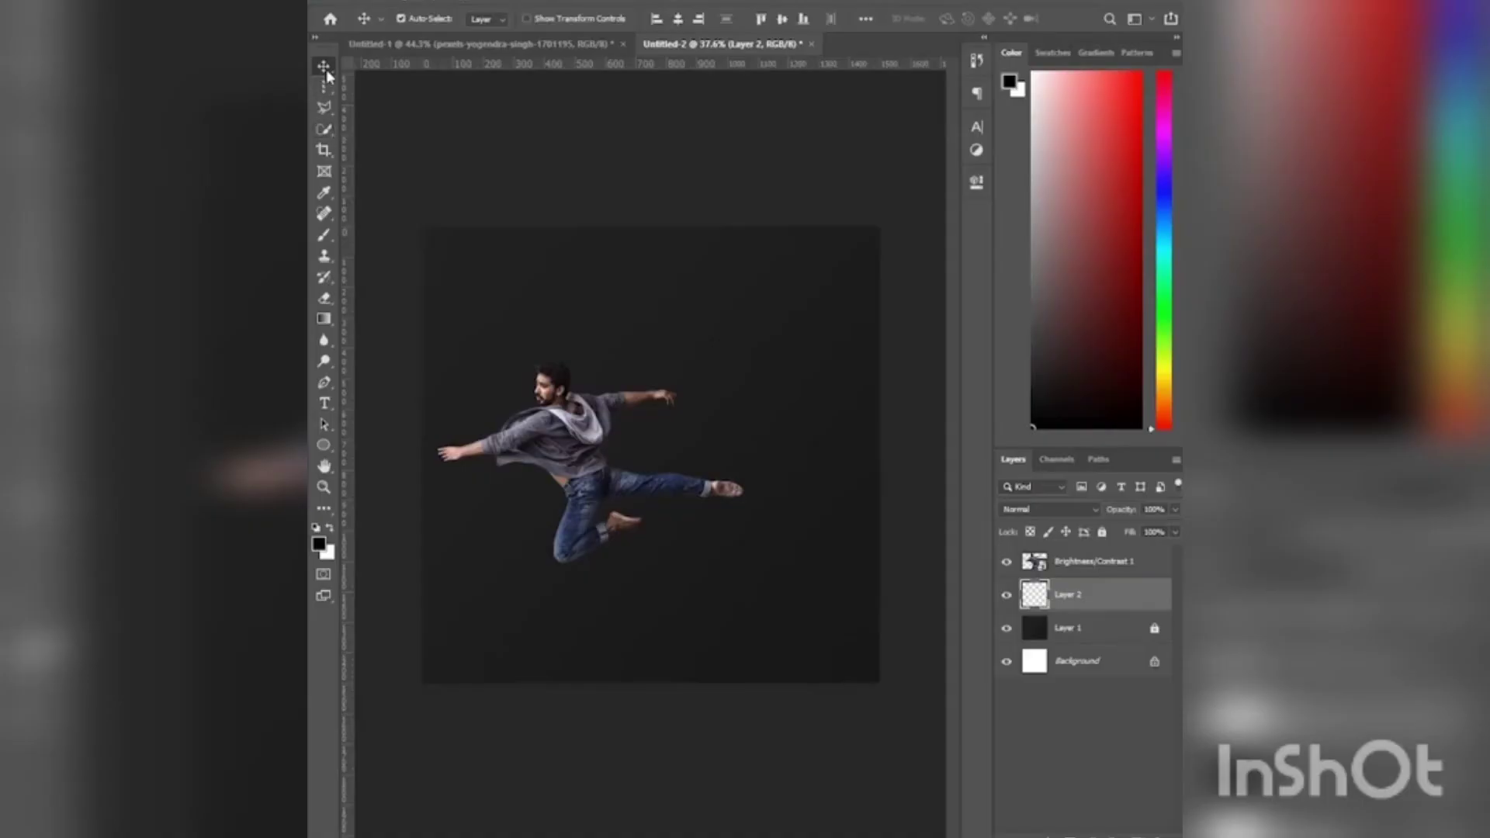
- Stretch a thin marquee strip of the jumping man rightward into colour streaks, nudged slightly down
left_click(325, 86)
left_click(1027, 562)
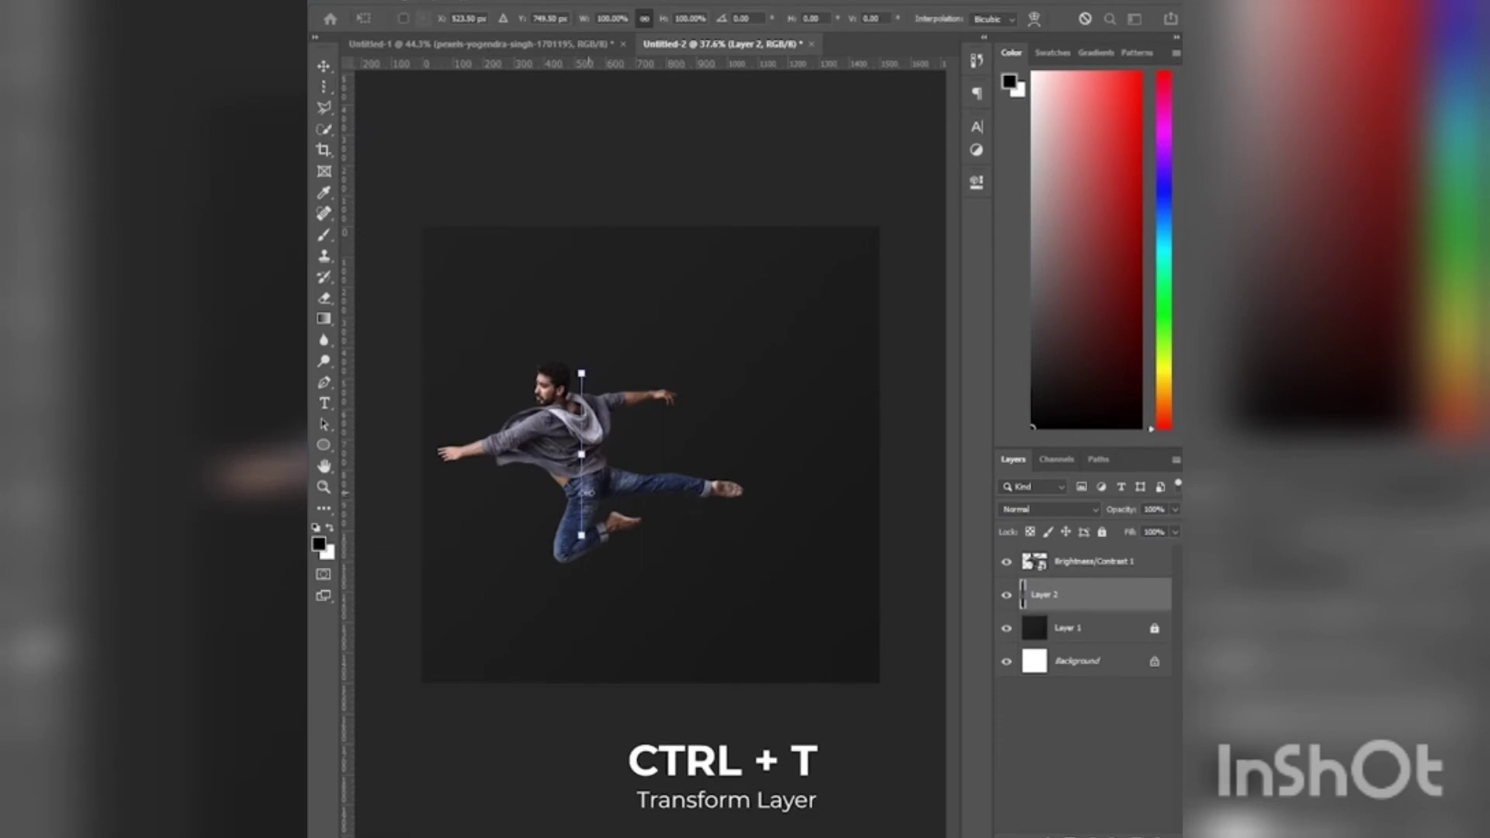
left_click_drag(581, 454, 879, 453)
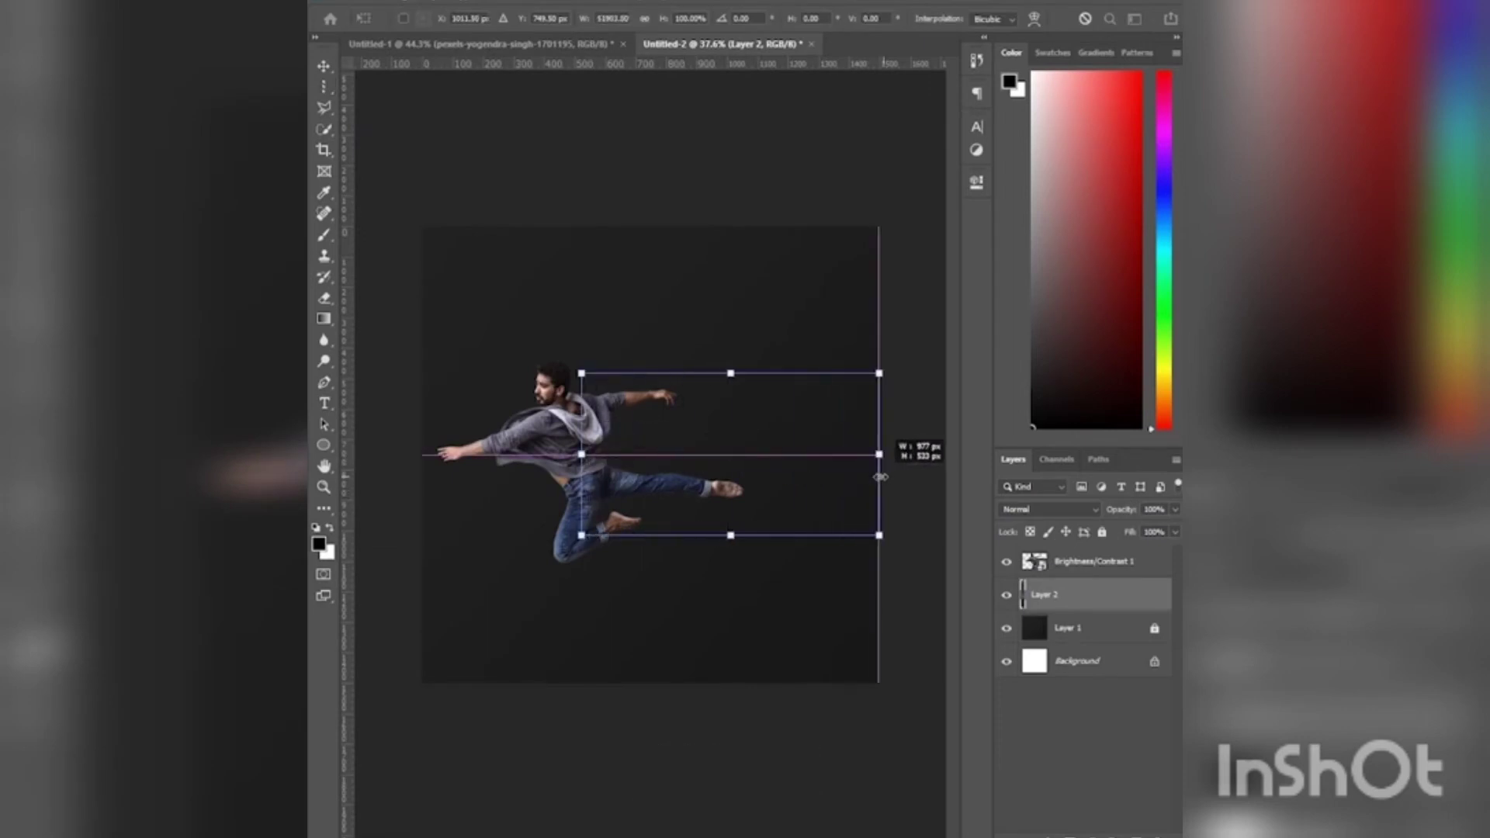
key("Return")
key("ctrl+t")
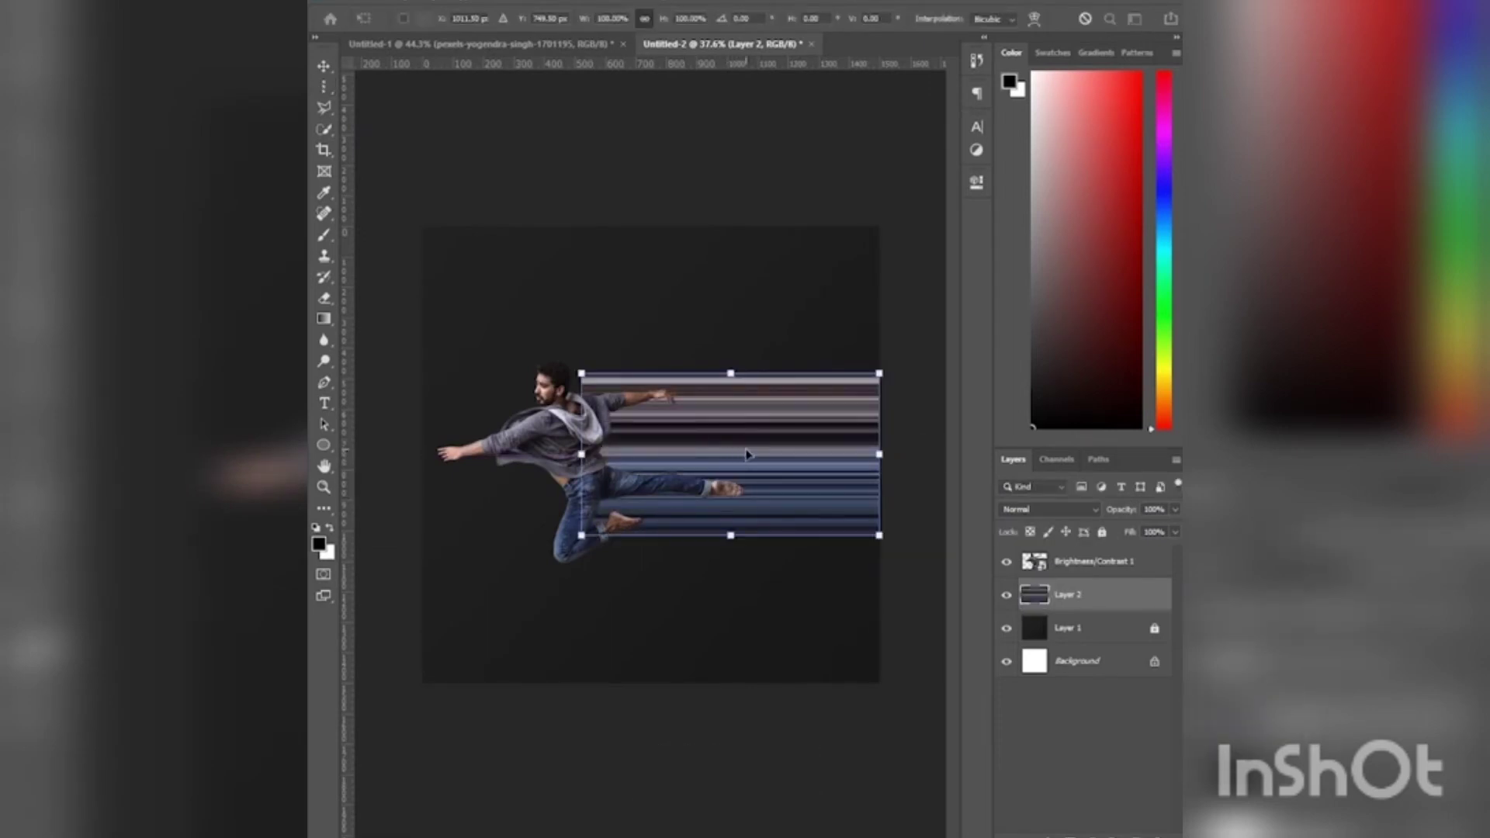
mouse_move(733, 456)
left_mouse_down()
mouse_move(744, 470)
mouse_move(727, 481)
left_mouse_up()
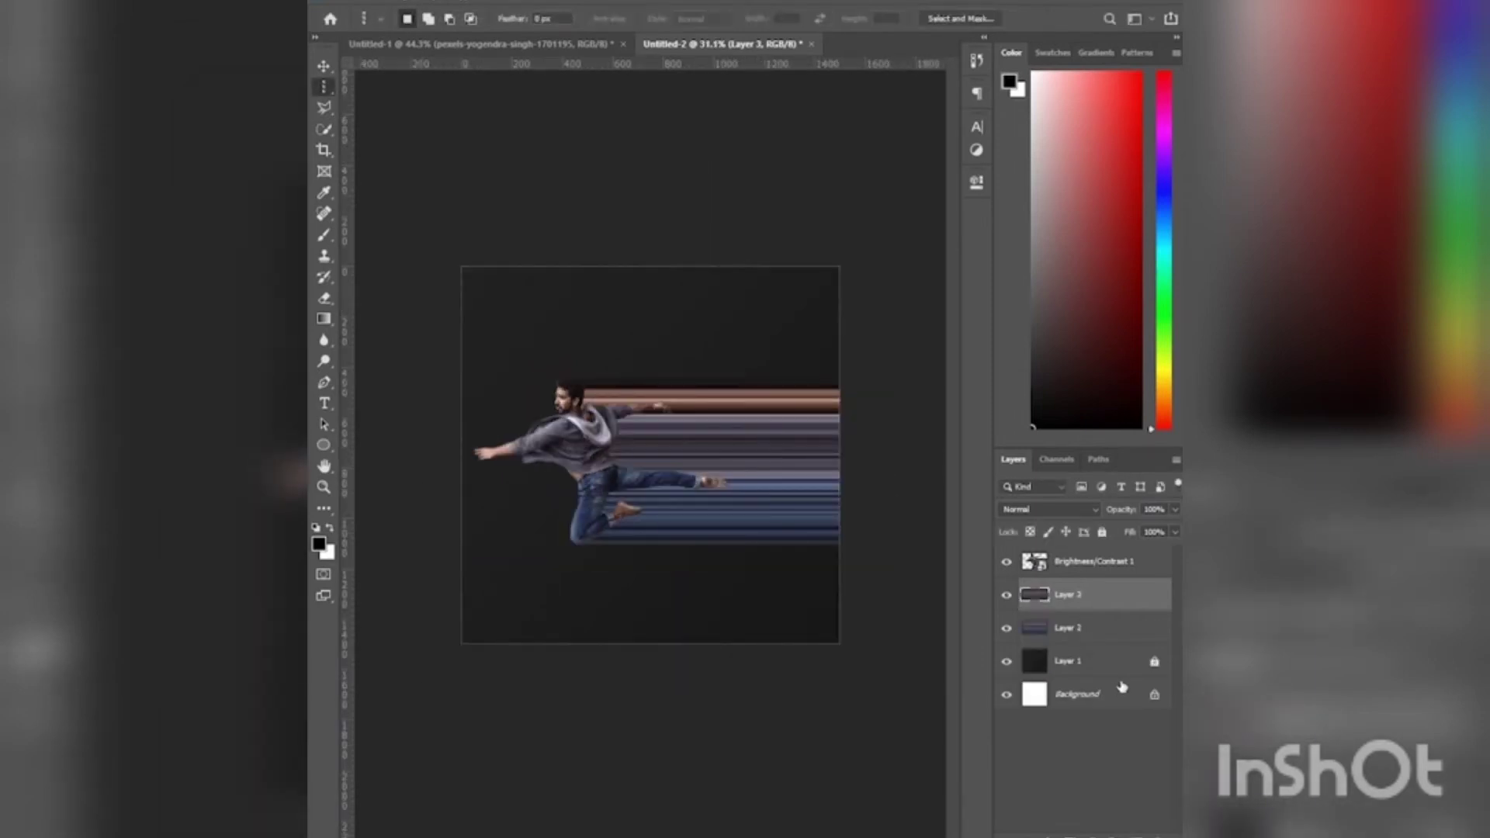
- Merge the streak layers and warp them, bending upper streaks up and lower ones down
left_click(1117, 629, "shift")
right_click(1117, 629)
left_click(1140, 392)
key("ctrl+t")
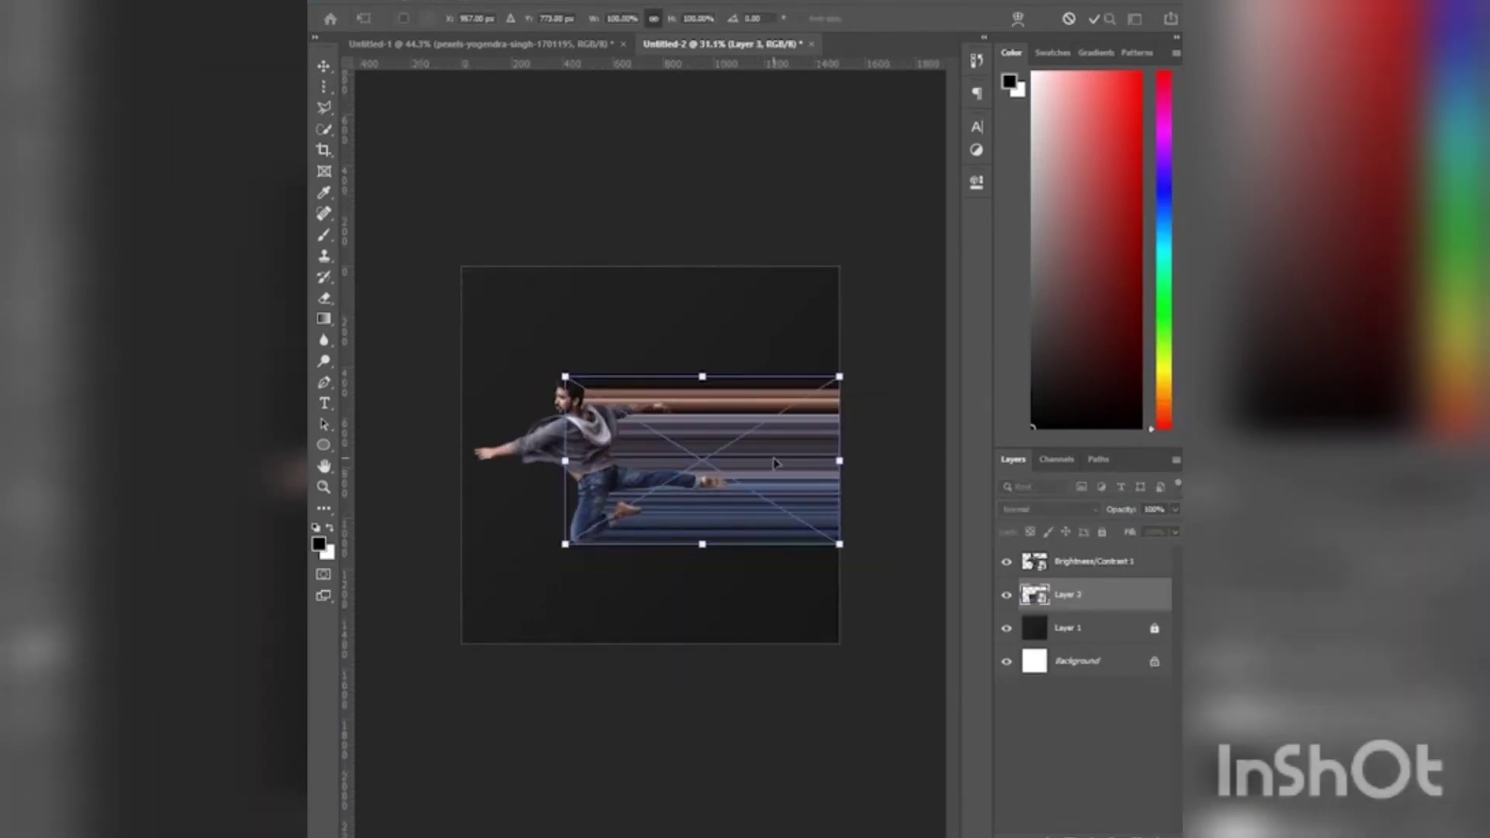
right_click(773, 463)
left_click(823, 621)
left_click_drag(840, 377, 842, 258)
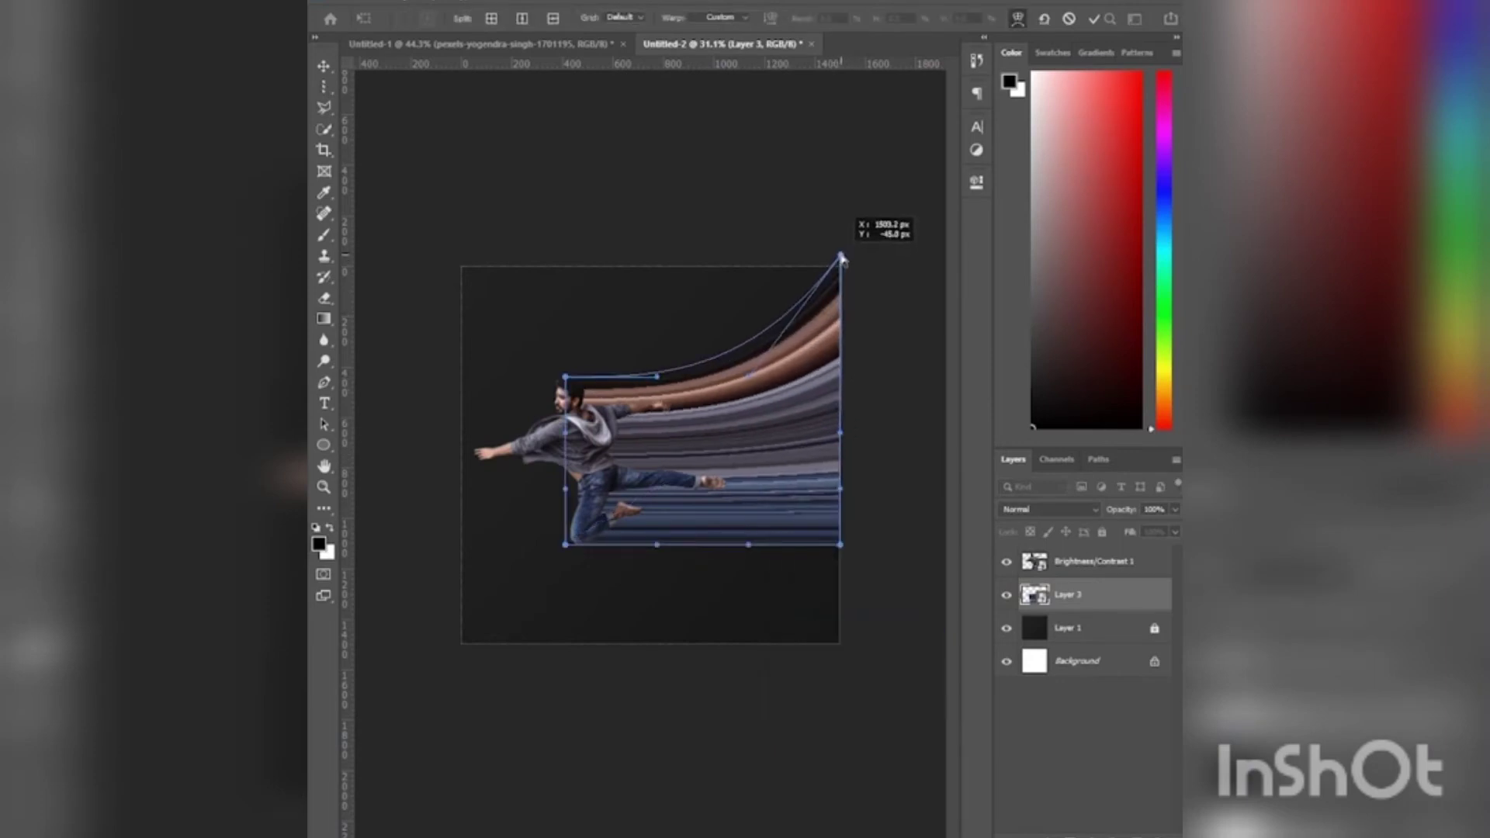
left_click_drag(841, 545, 842, 655)
key("Return")
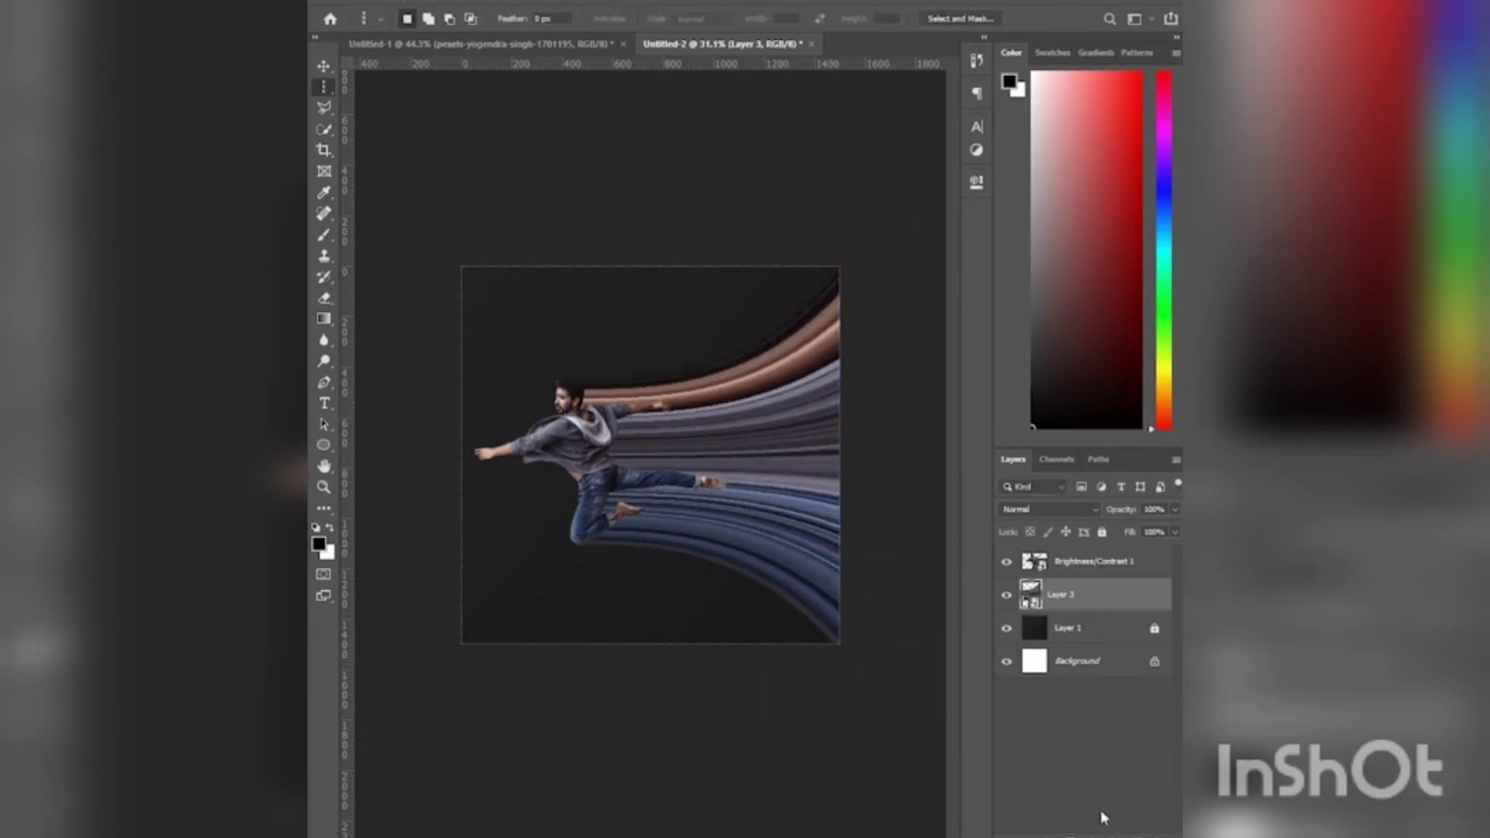
- Add an empty Layer 4 above the streaks and pick a soft brush
left_click(1145, 831)
left_click(406, 21)
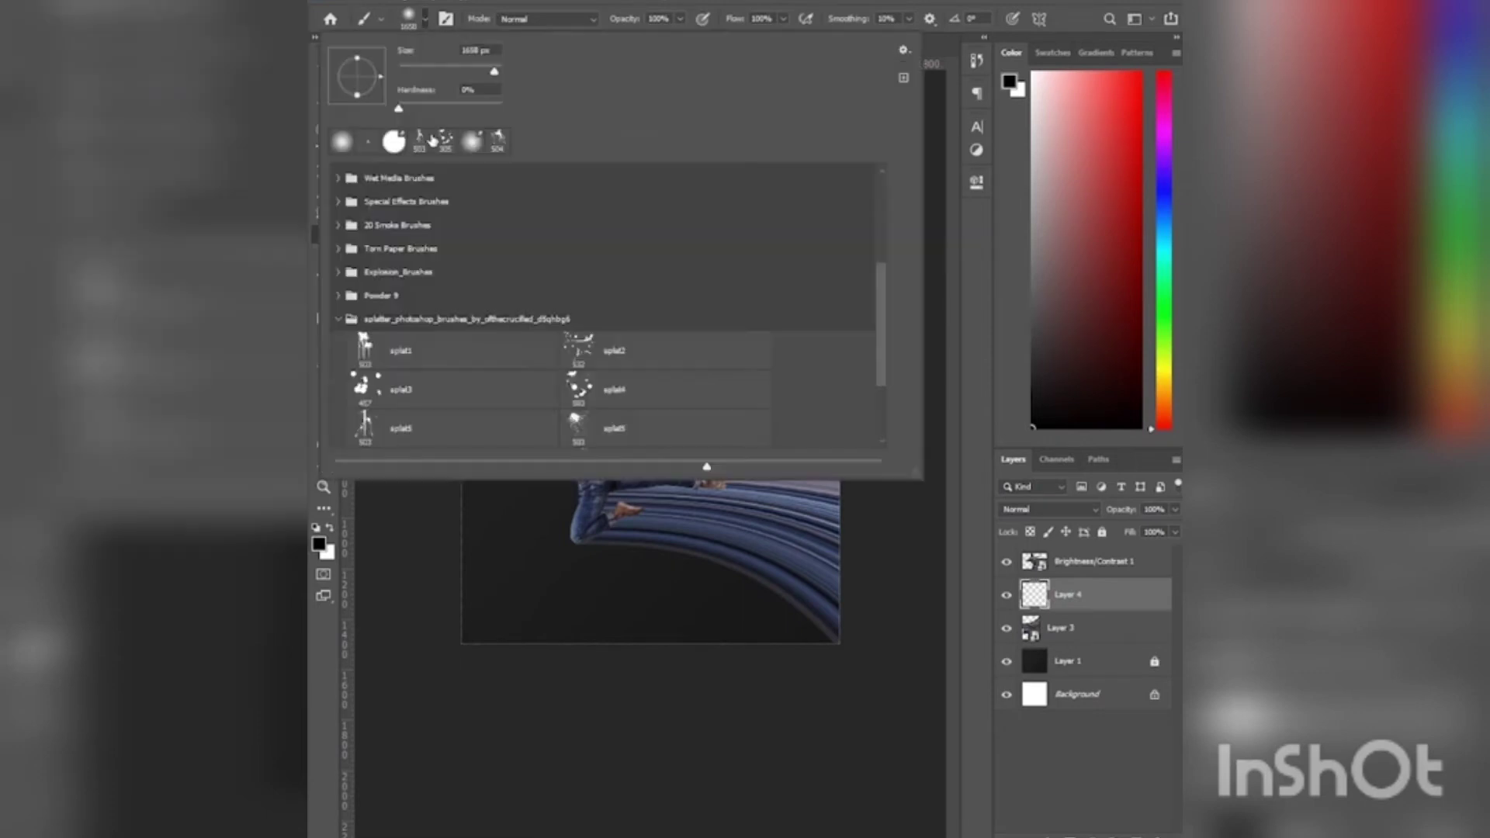
key("Return")
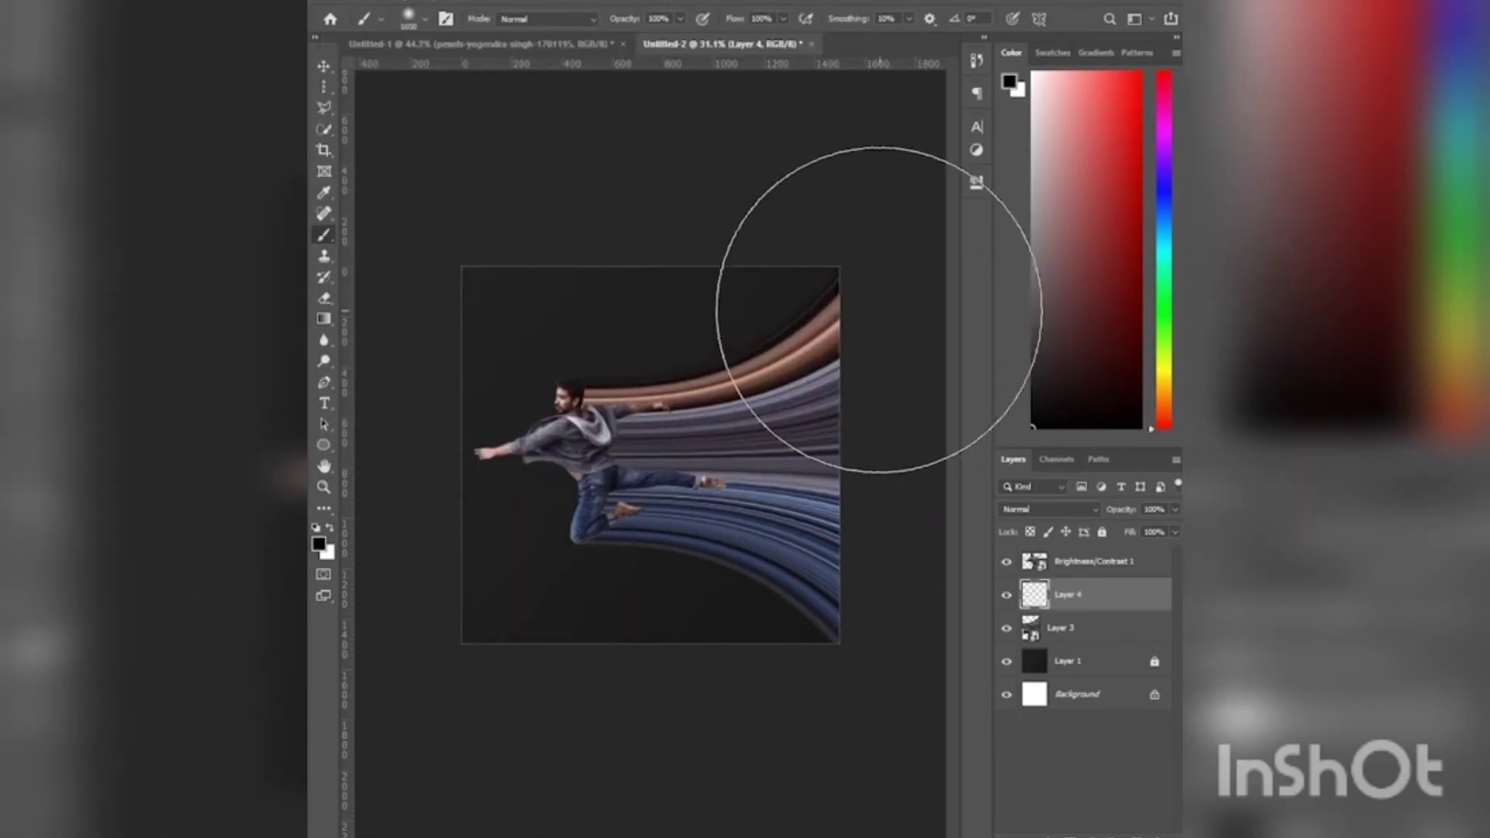
key("ctrl+minus")
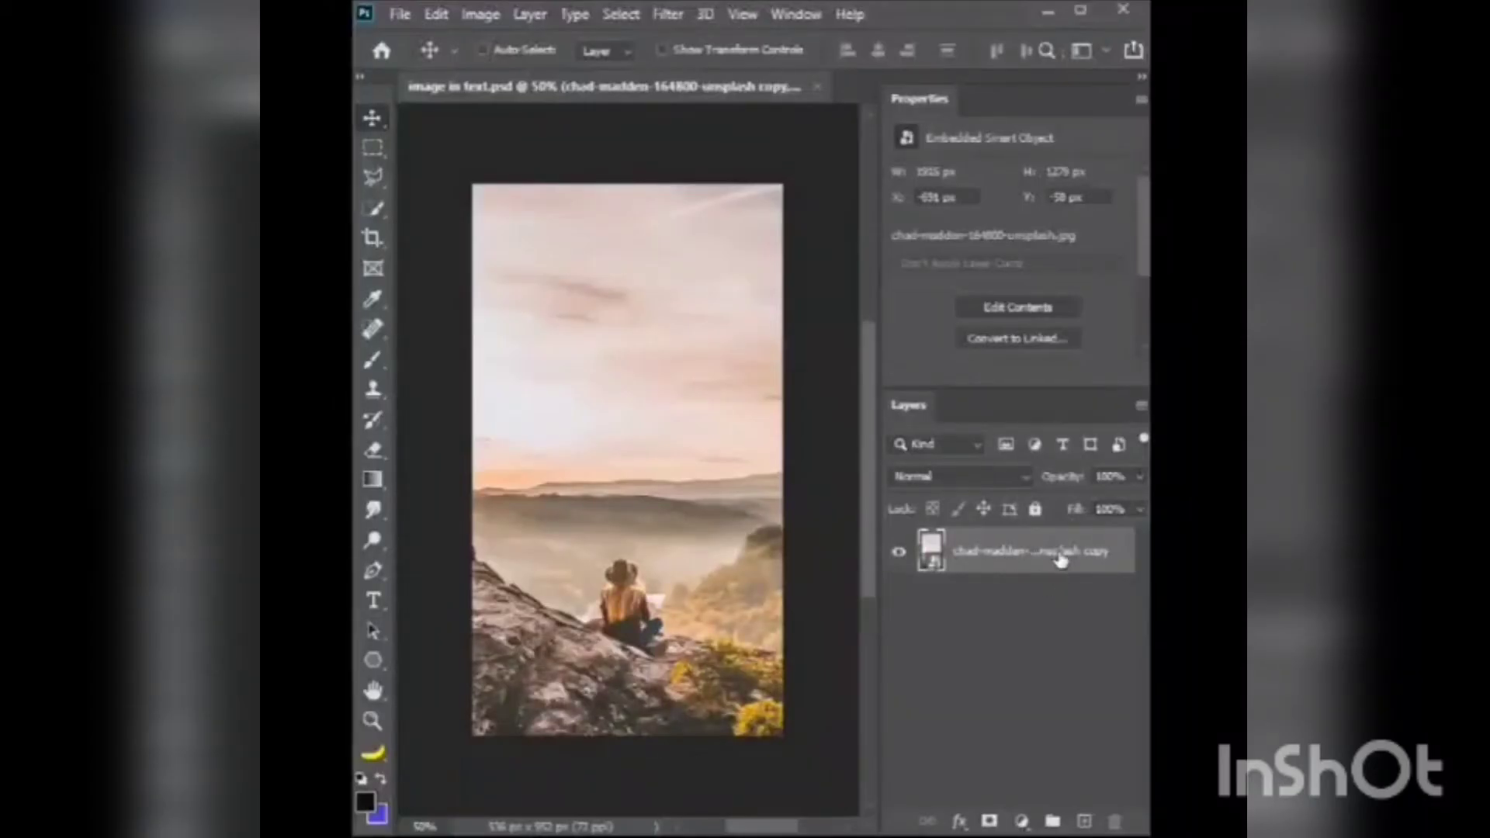
- Duplicate the cliff photo layer, flip it vertically and move it up about 185 px
left_click_drag(1061, 558, 1083, 821)
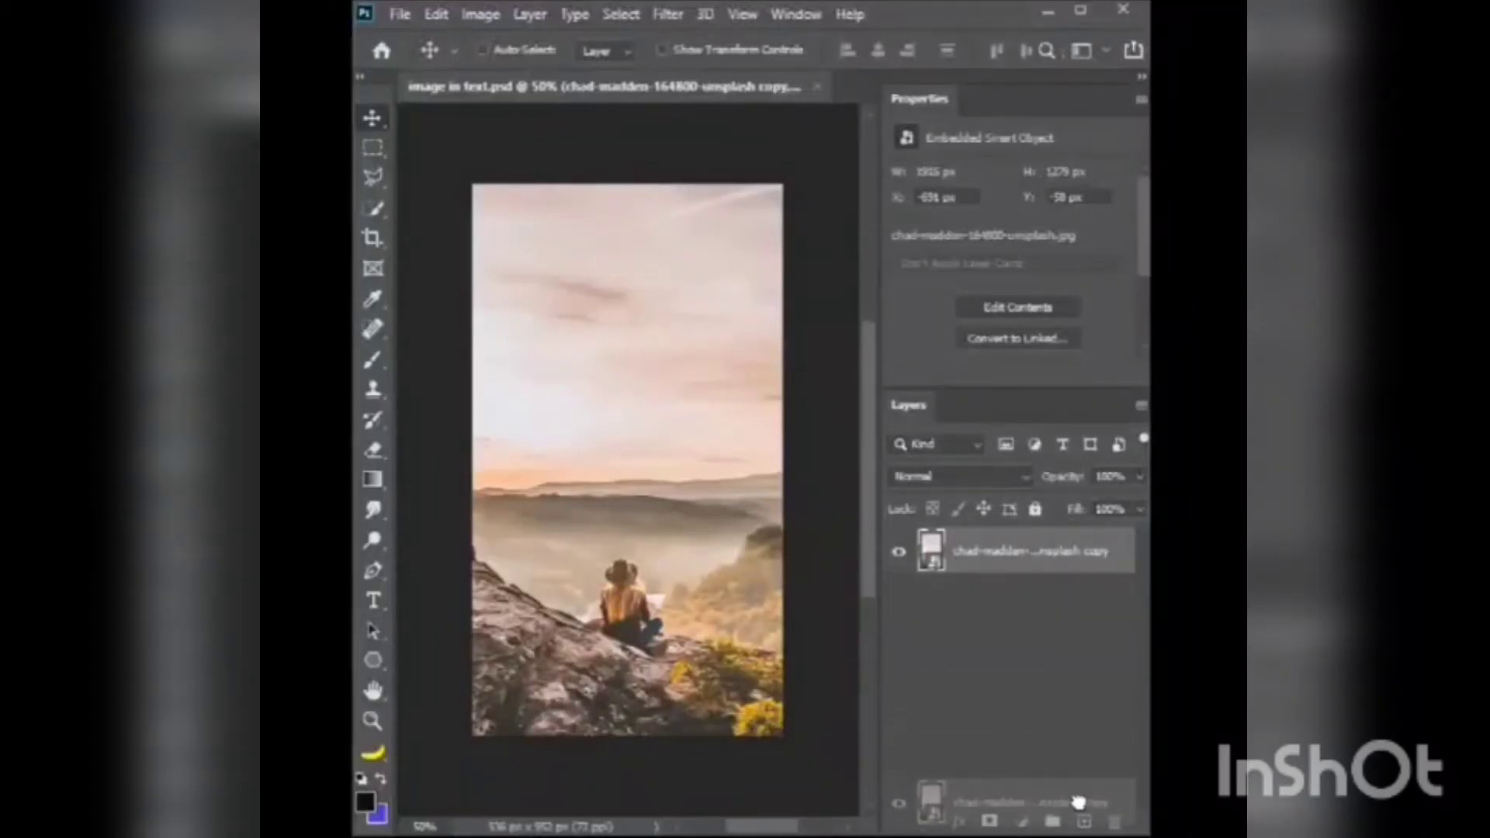
key("ctrl+t")
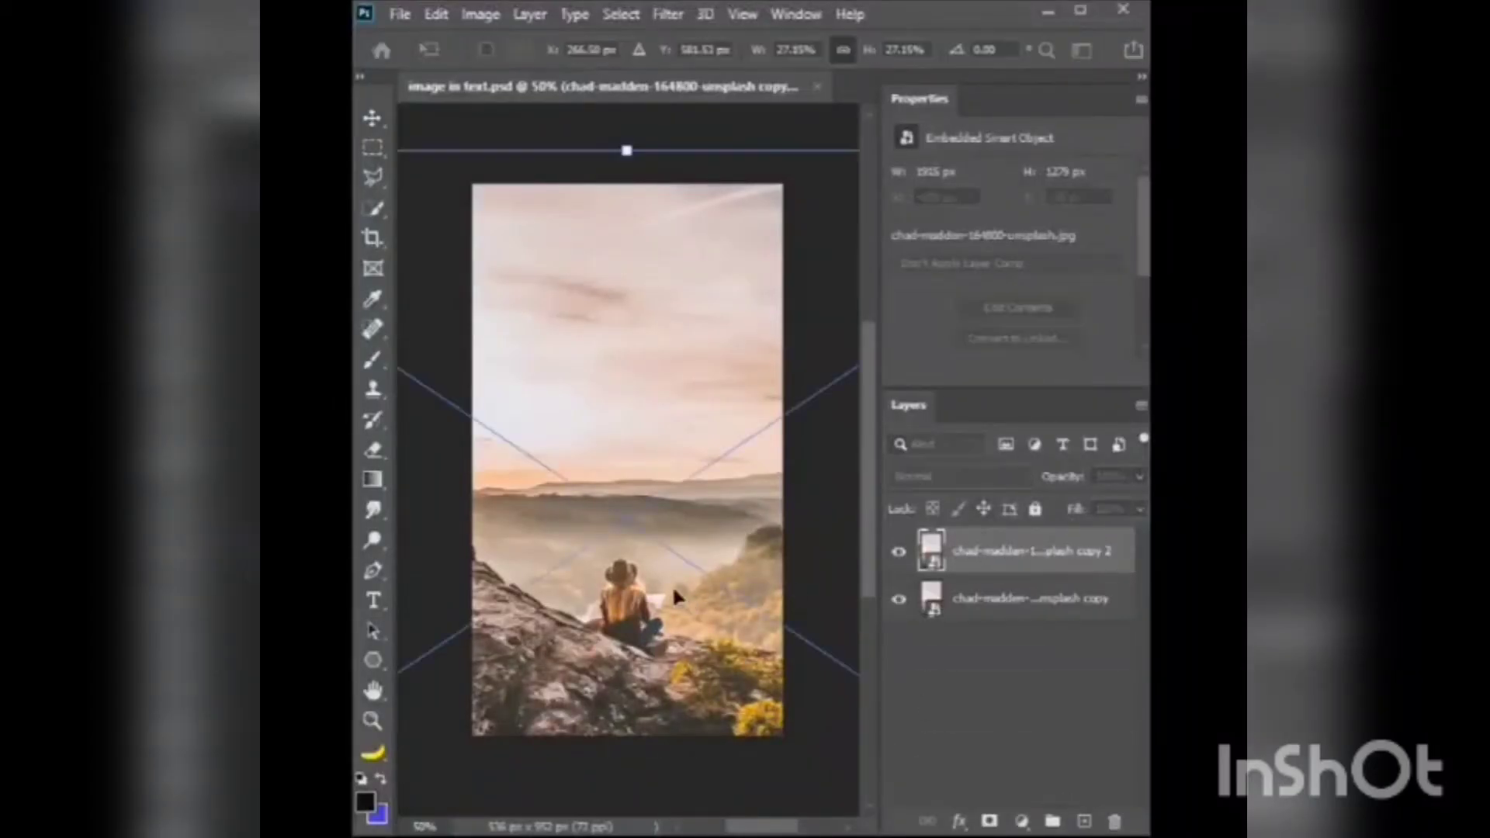
right_click(672, 584)
left_click(729, 576)
left_click_drag(647, 448, 651, 314)
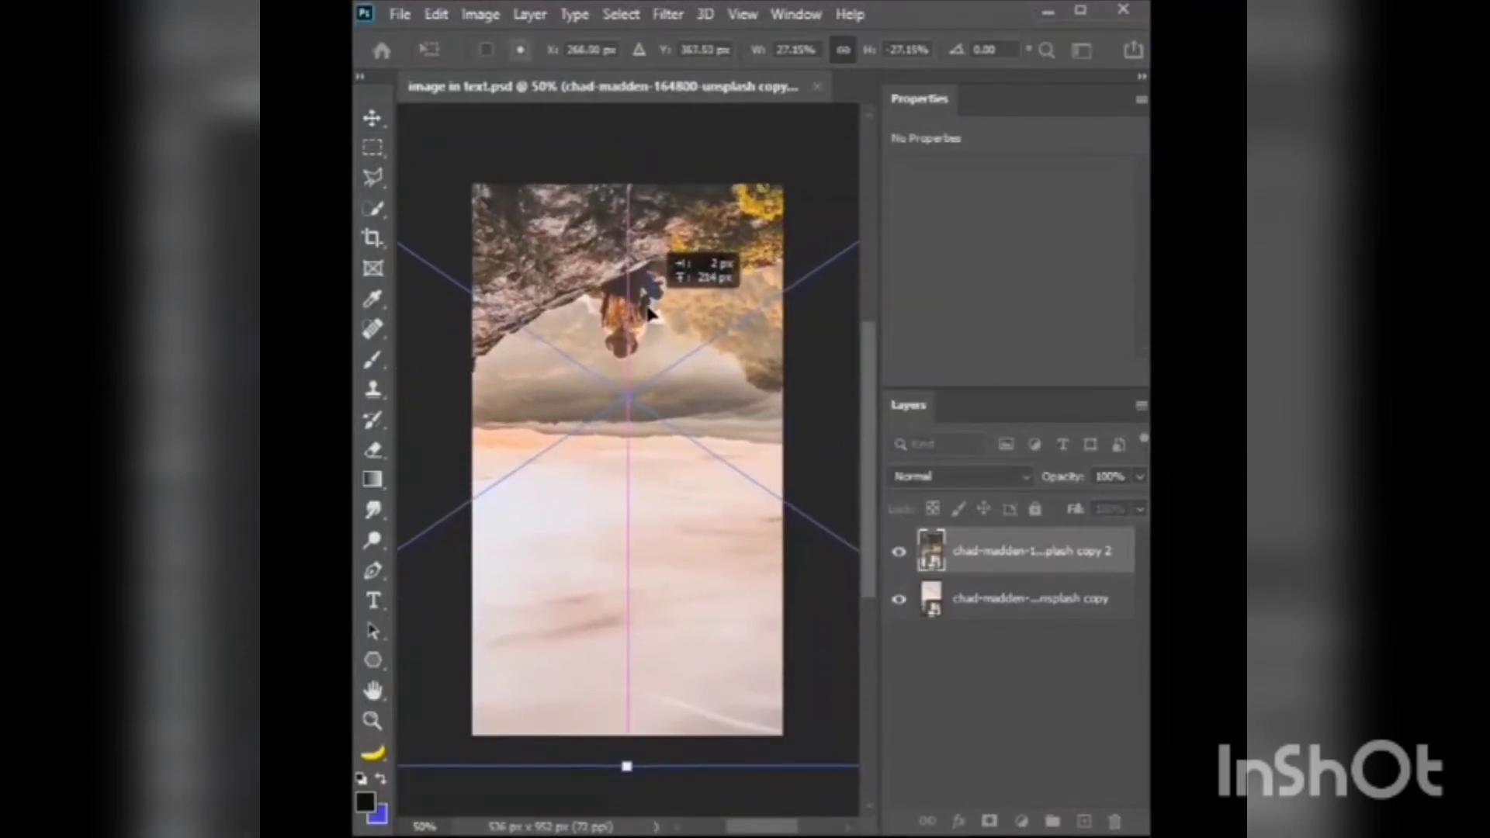
key("Return")
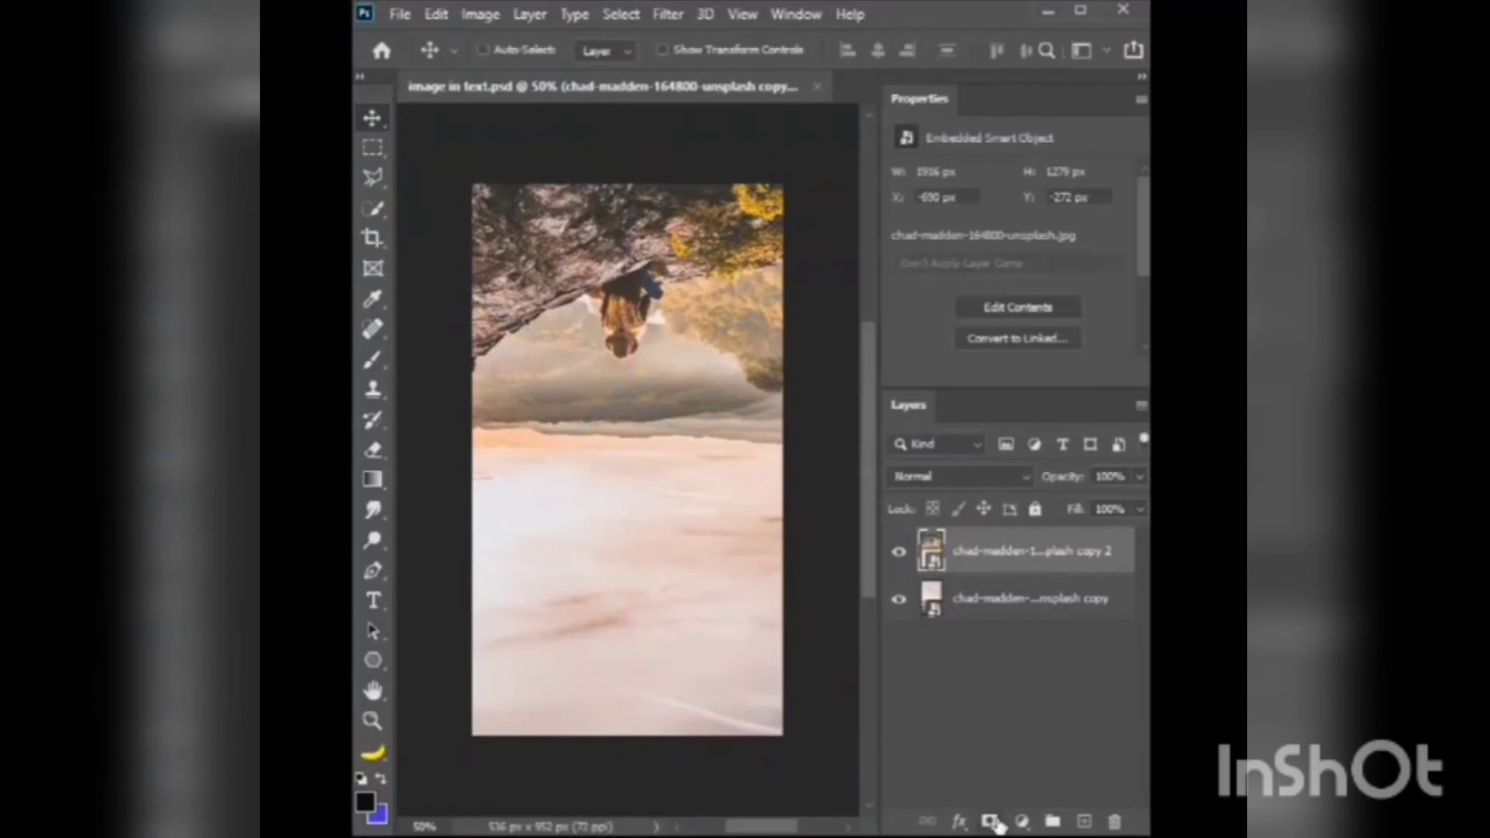
- Add a layer mask to the flipped copy and blend it along the horizon with a gradient
left_click(989, 821)
left_click(372, 479)
left_click(498, 485)
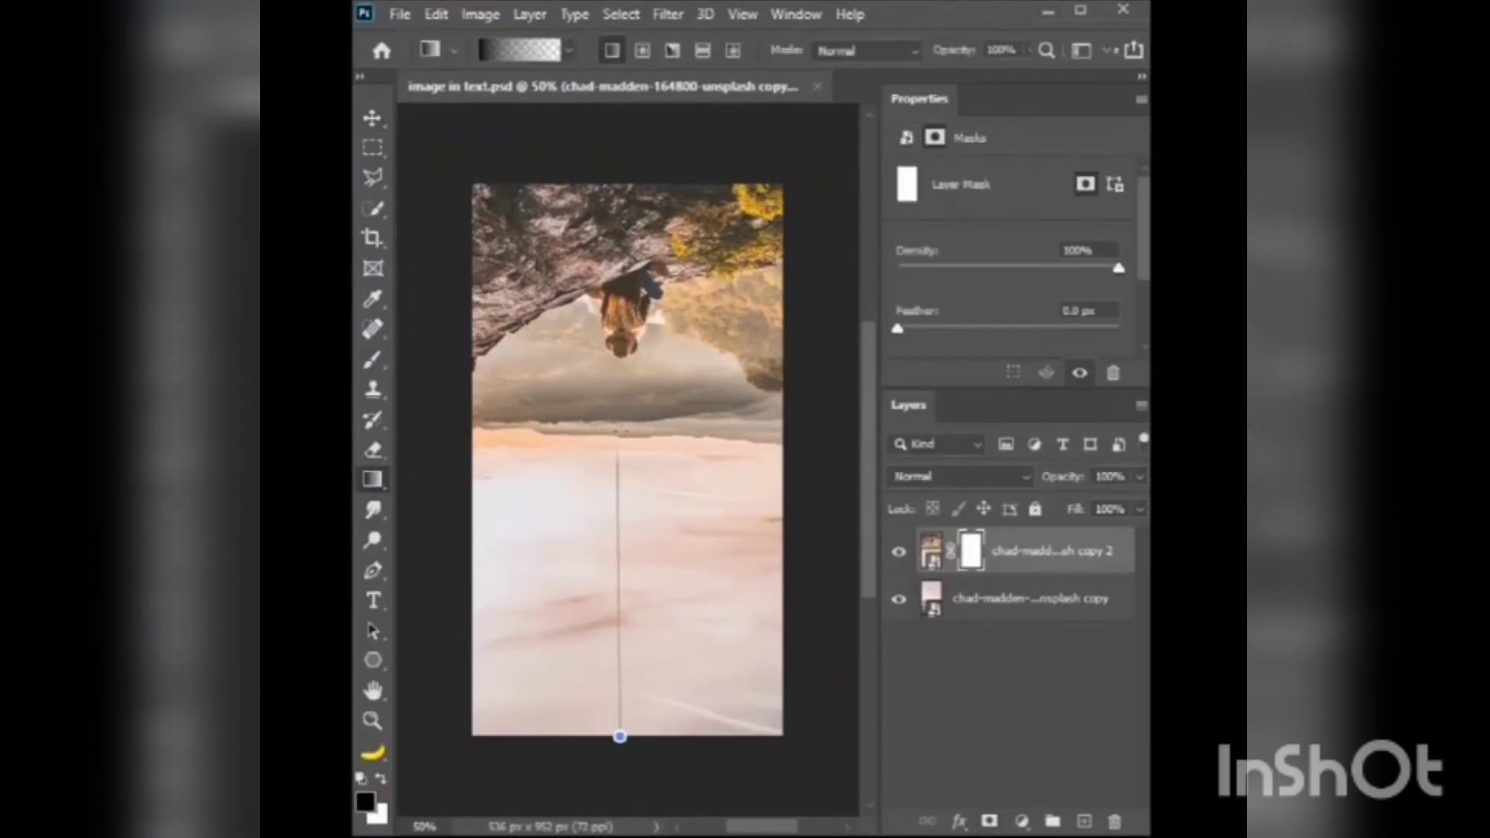
left_click_drag(620, 735, 619, 737)
left_click_drag(633, 477, 638, 707)
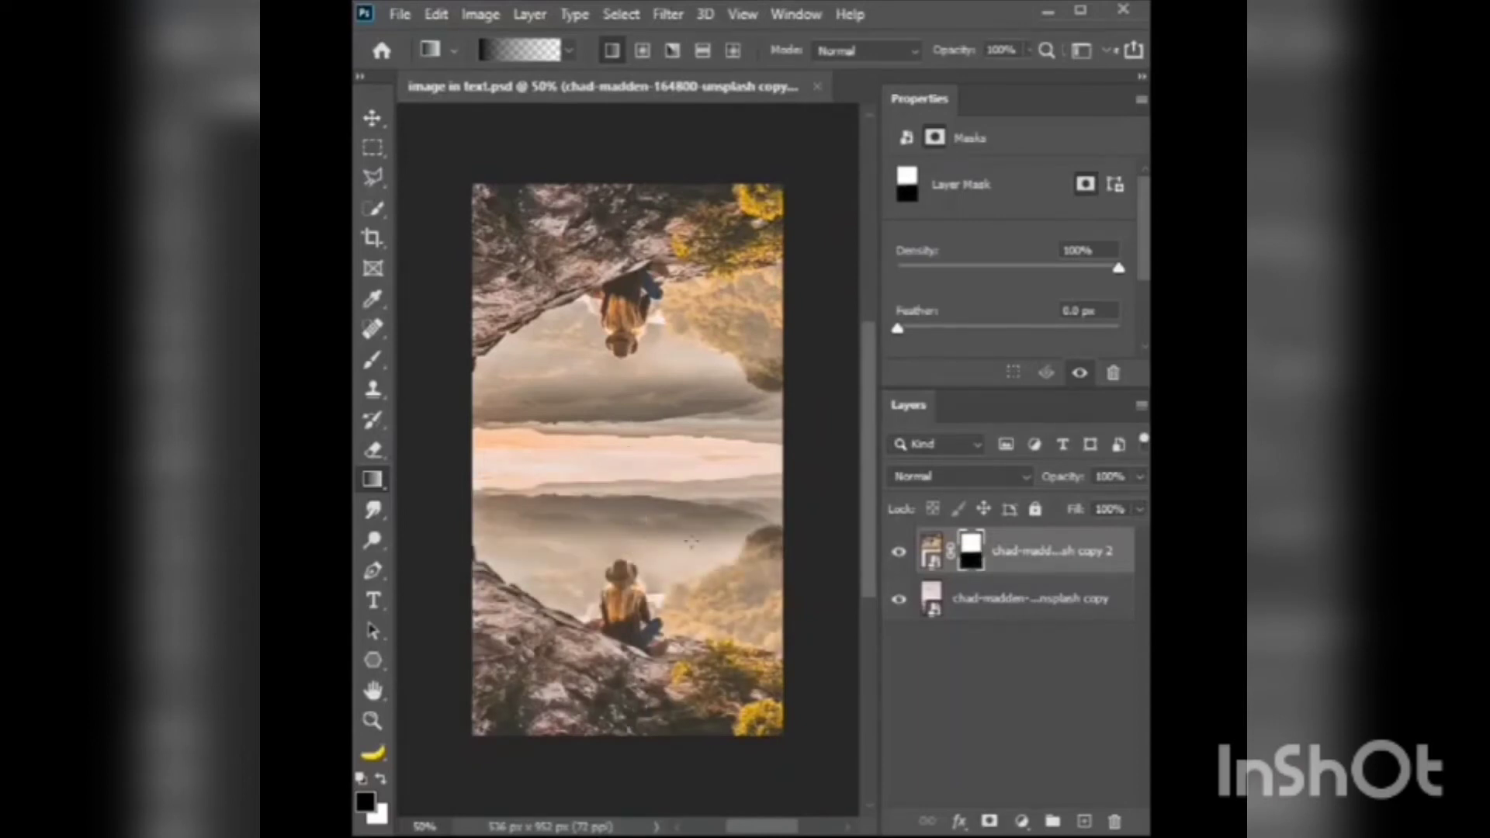
- Nudge the mirrored smart object left and up, then toggle its visibility to compare
left_click(1013, 556)
key("v")
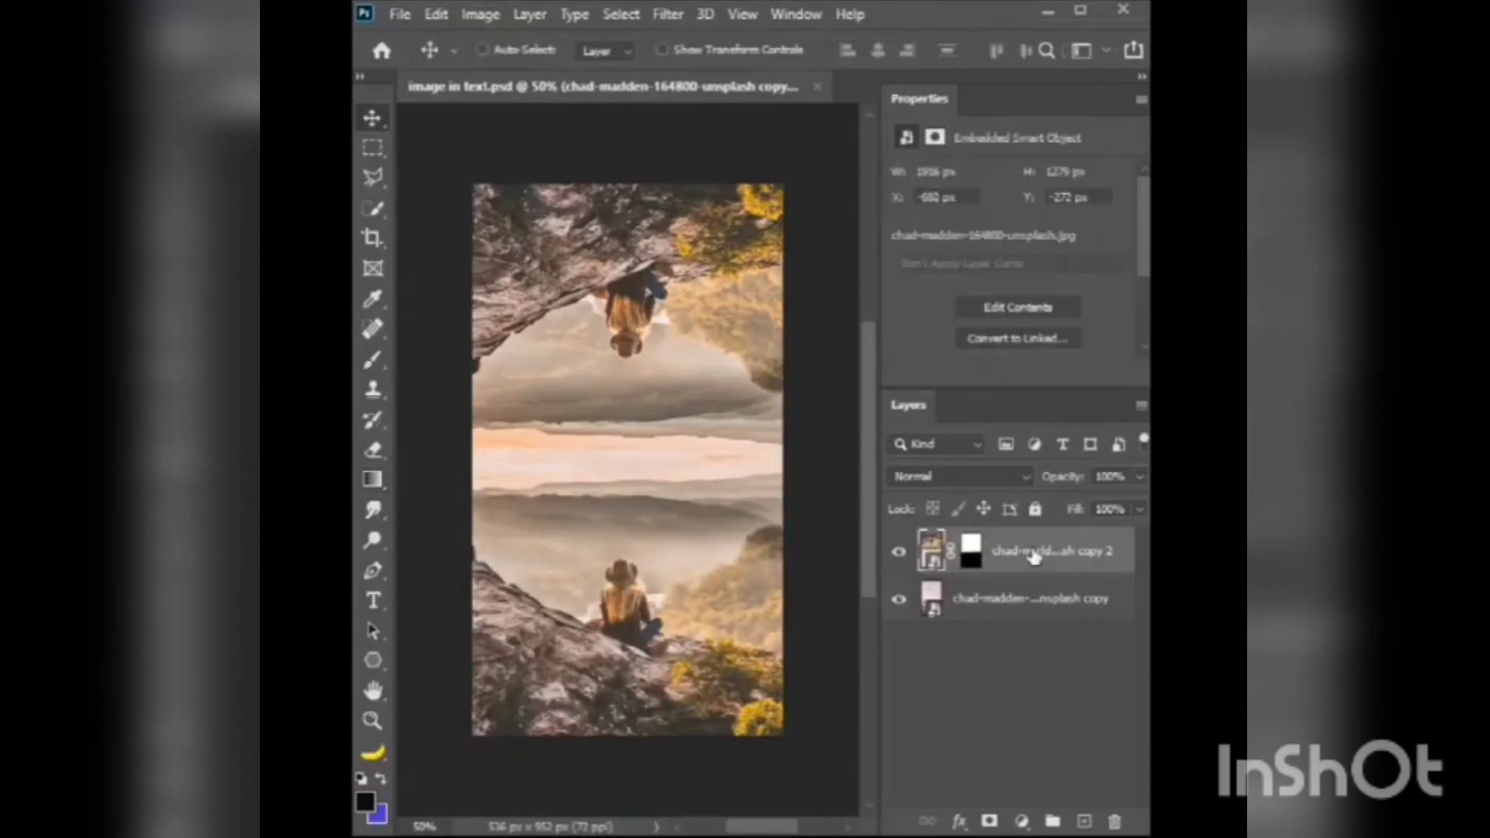
key("Left")
key("Left")
key("Left")
key("Up")
key("Up")
key("Up")
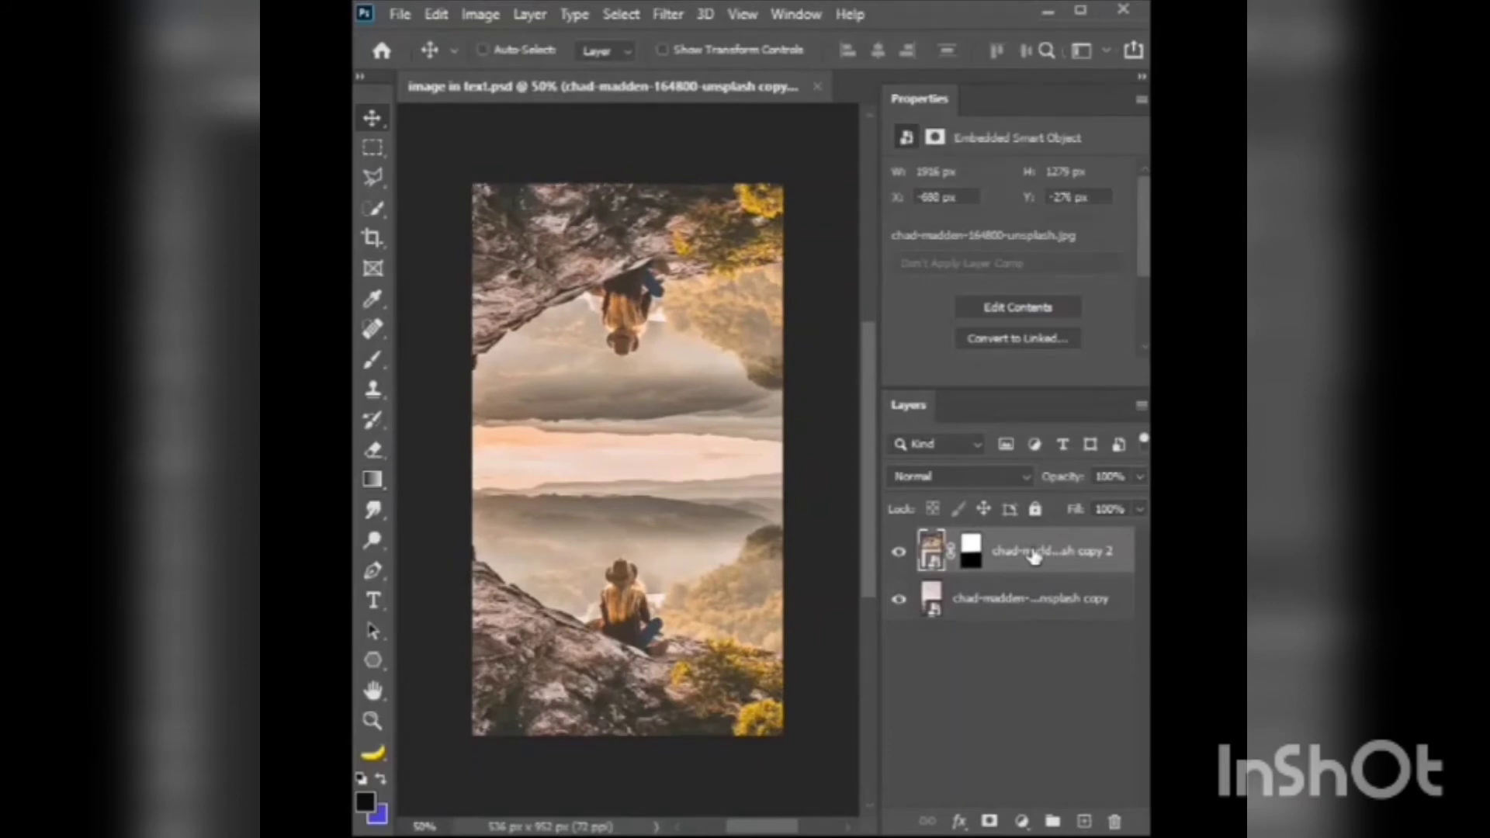
key("Up")
key("Up")
key("Up")
key("Up")
key("Up")
key("Up")
key("Up")
key("Up")
key("Up")
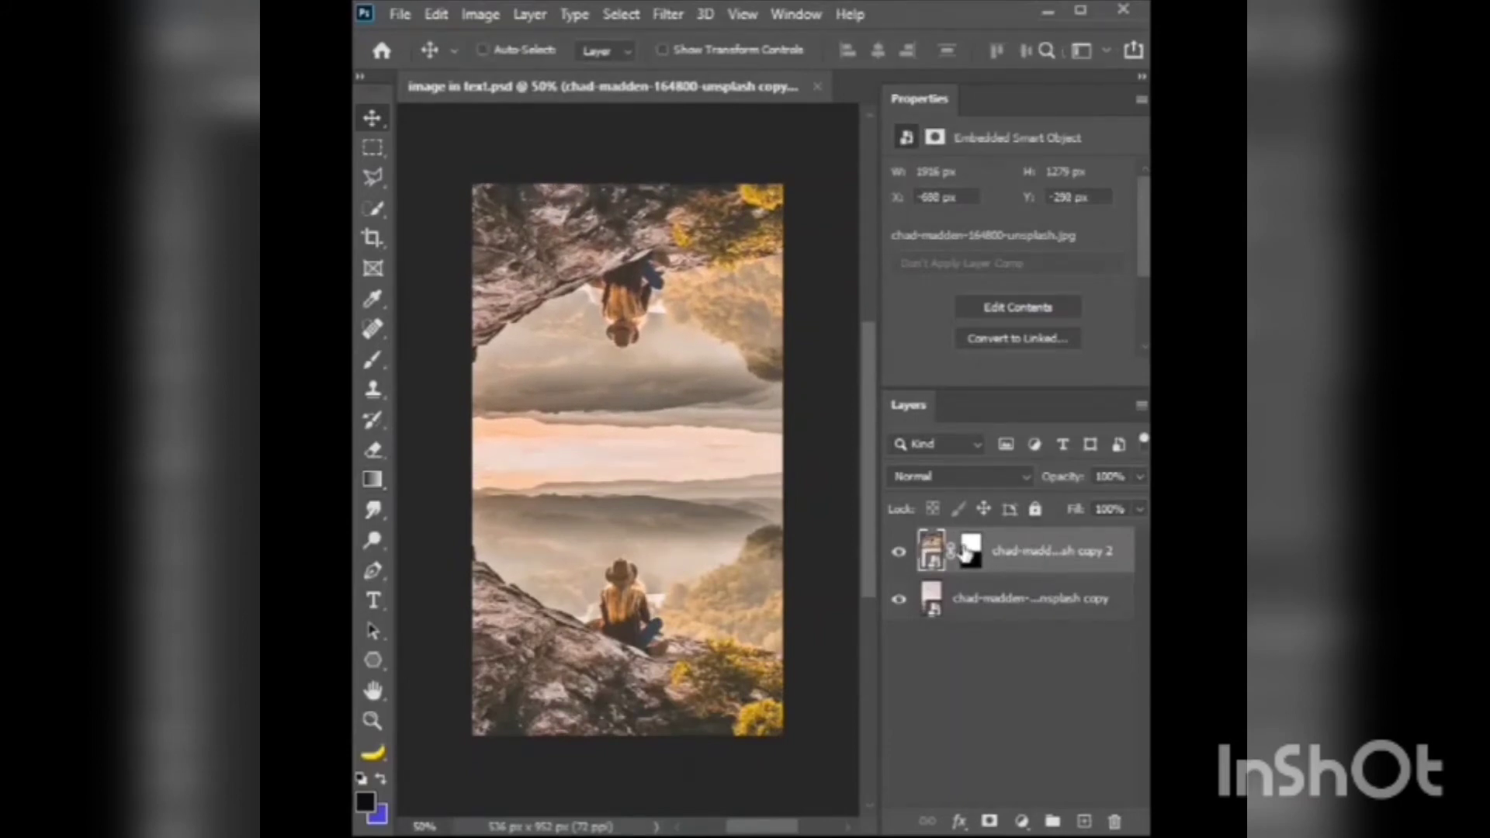
left_click(968, 551)
left_click(900, 552)
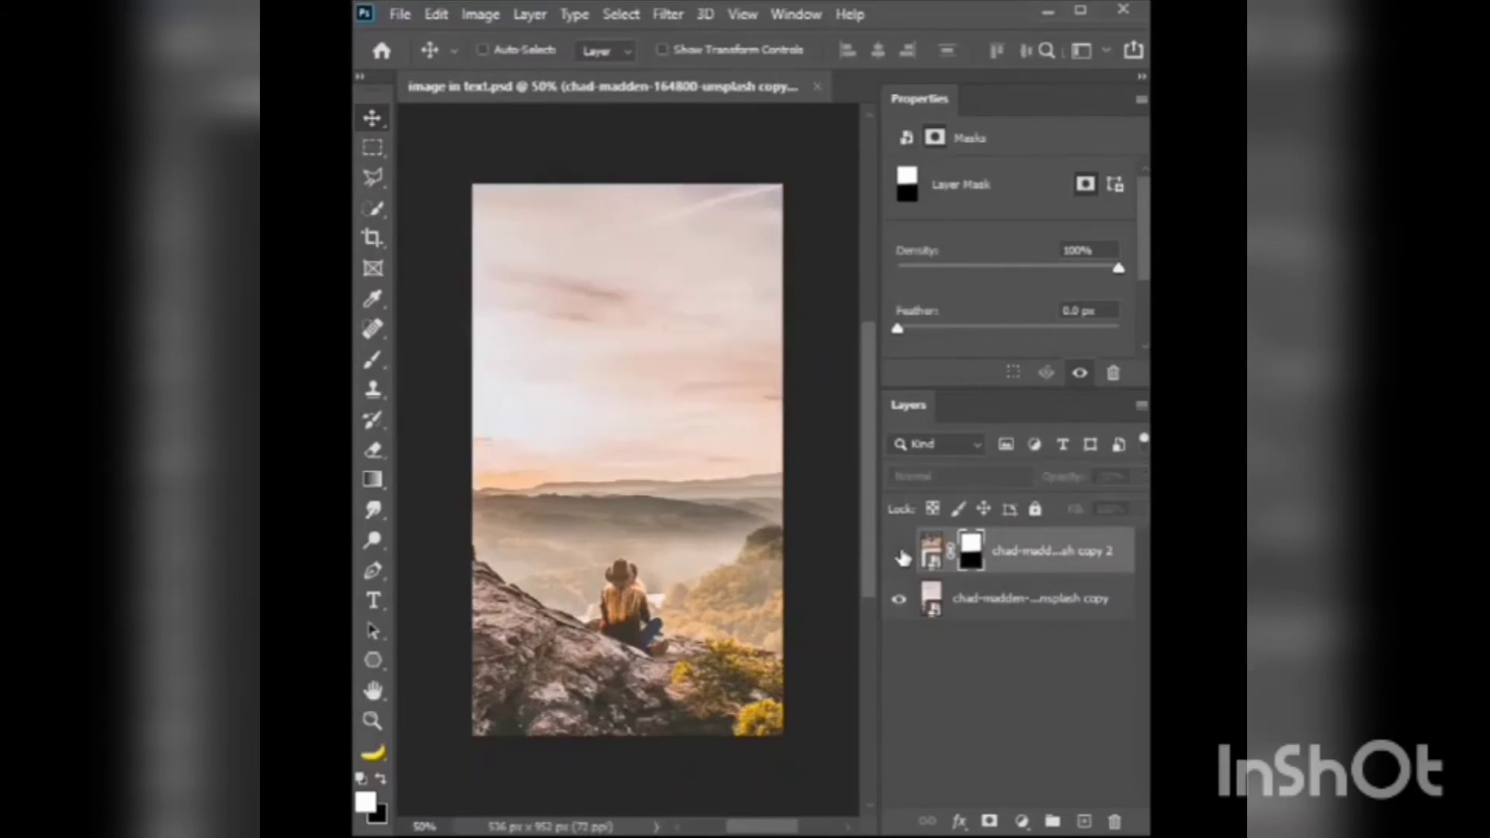
left_click(899, 553)
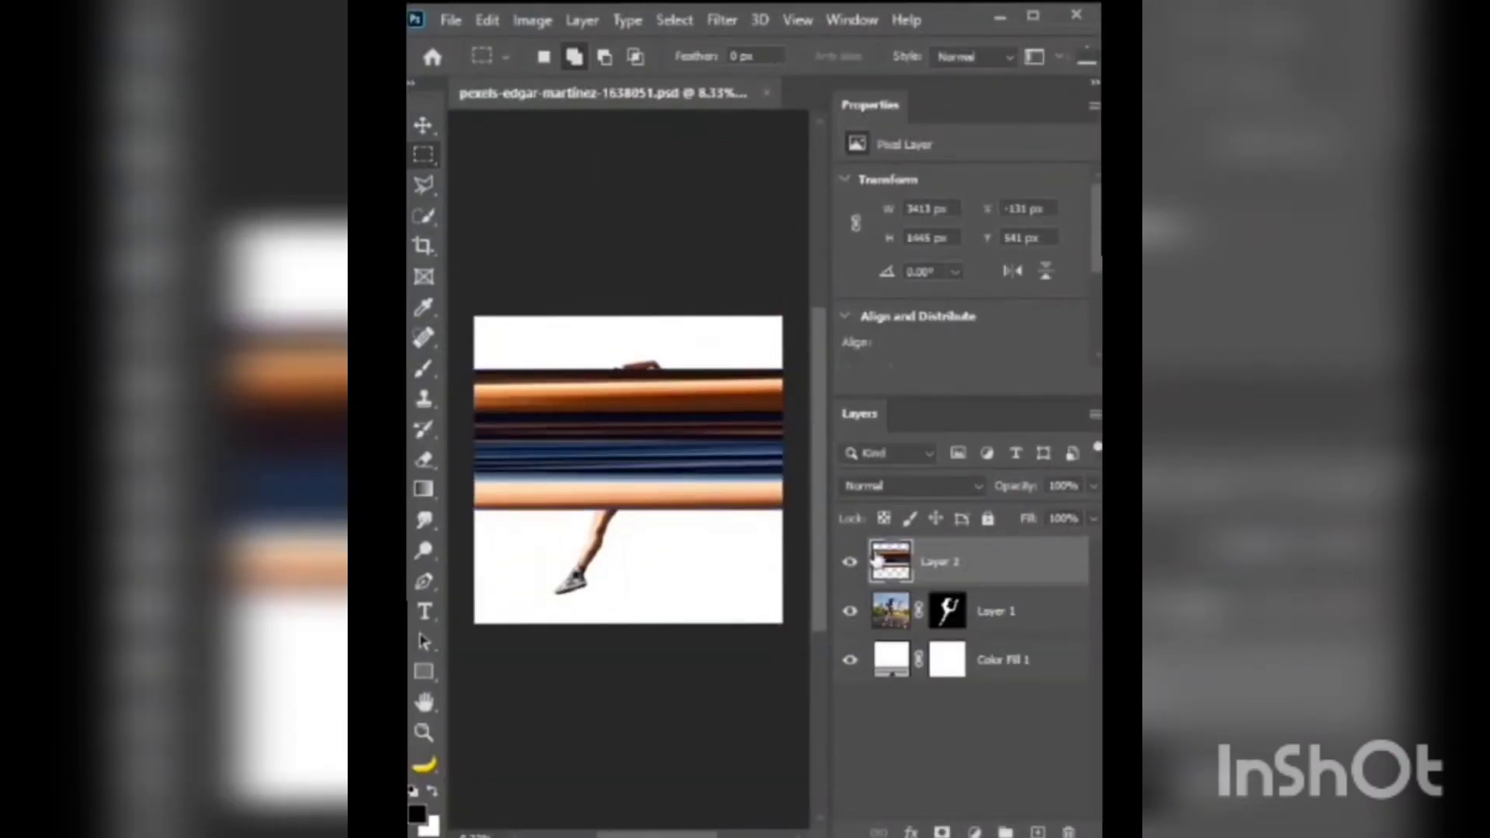
- Stretch the strip layer across the whole canvas and make it visible
scroll(569, 594, "up", 2)
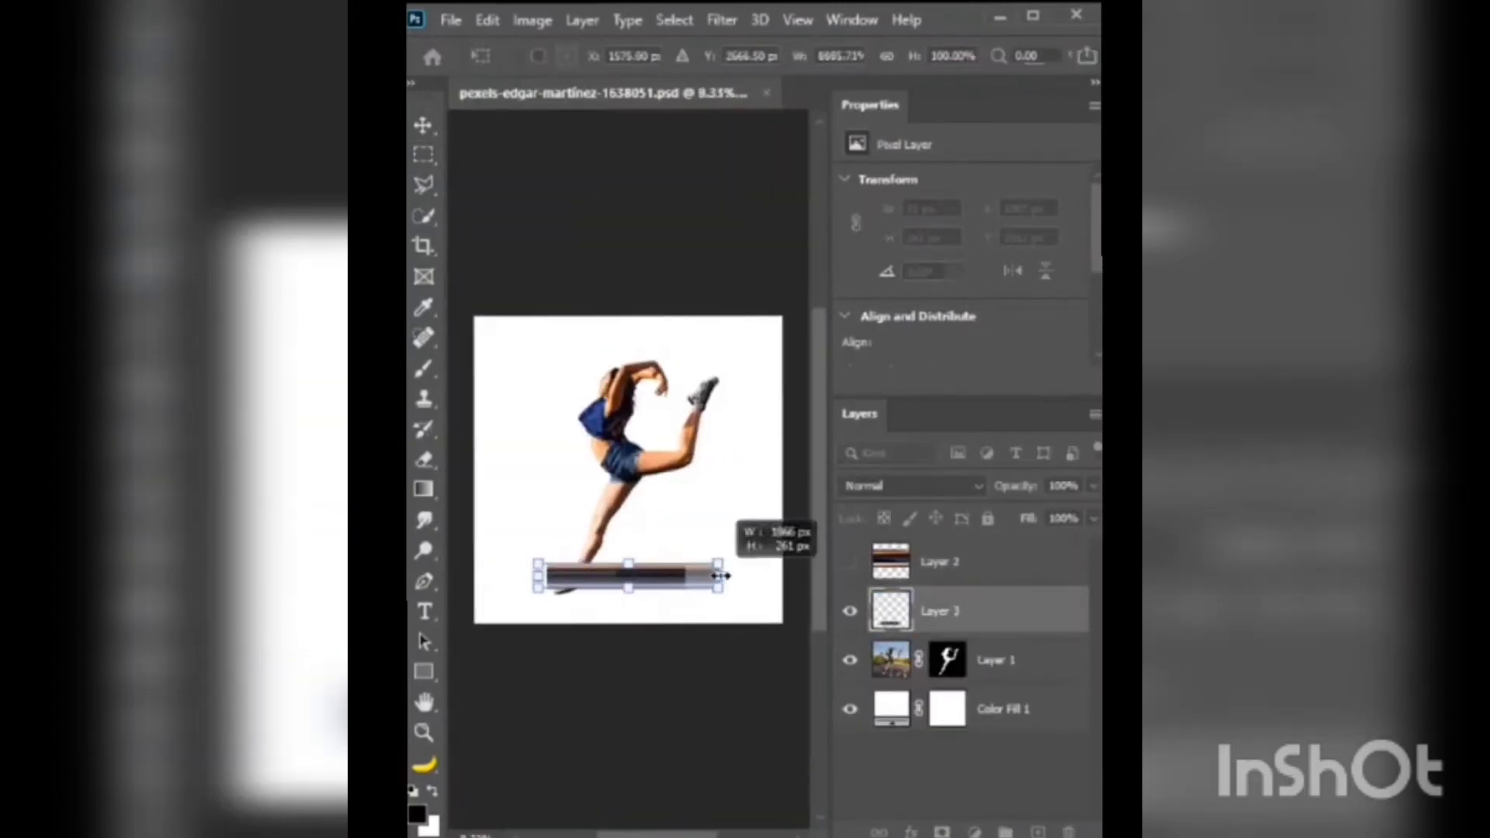
left_click_drag(721, 575, 798, 578)
key("Return")
left_click(849, 561)
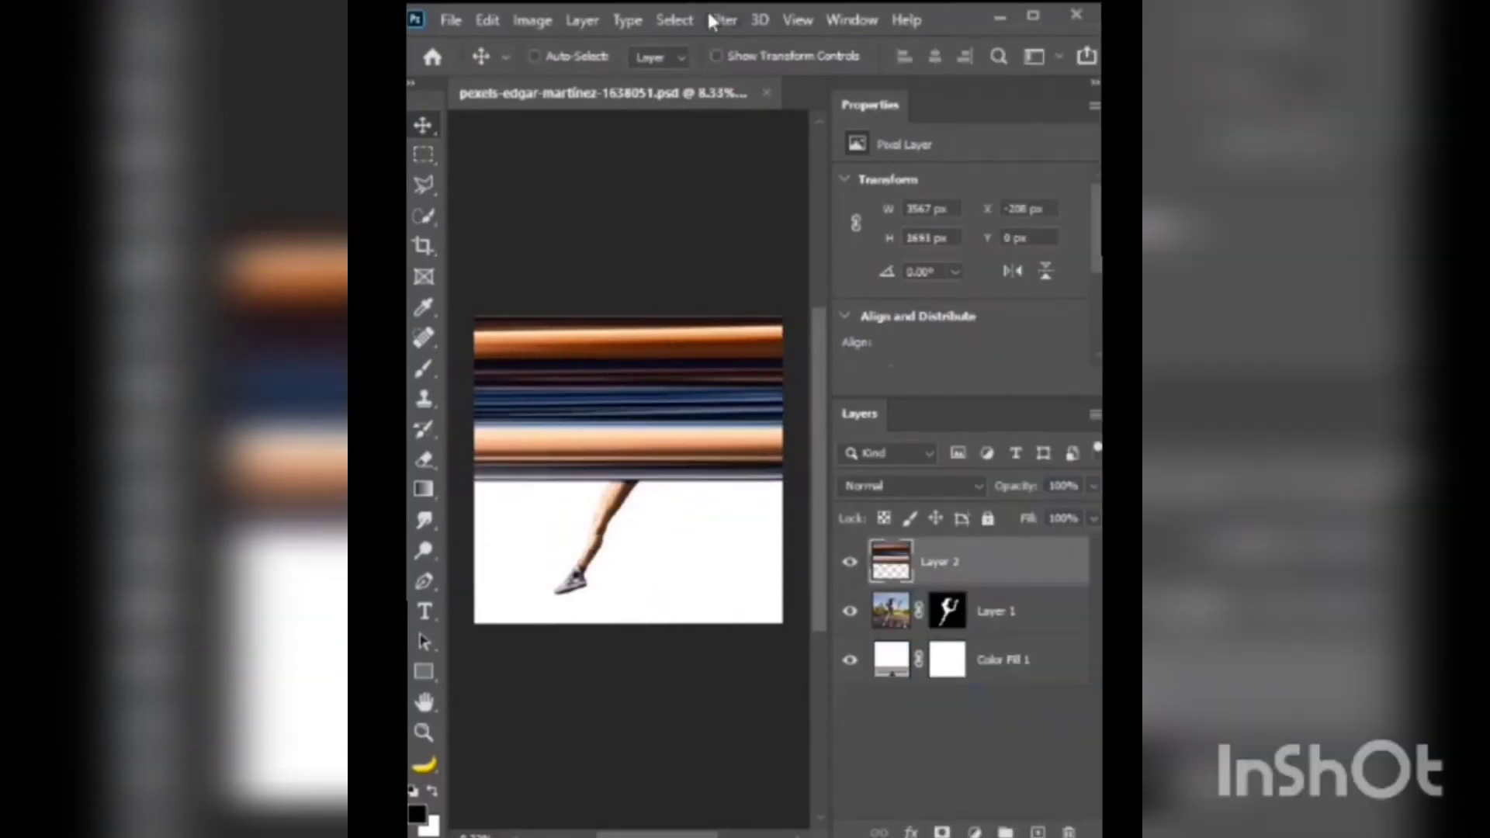
- Apply Filter > Distort > Polar Coordinates to wrap the streaks into a striped circle
left_click(712, 21)
left_click(1043, 370)
left_click(525, 491)
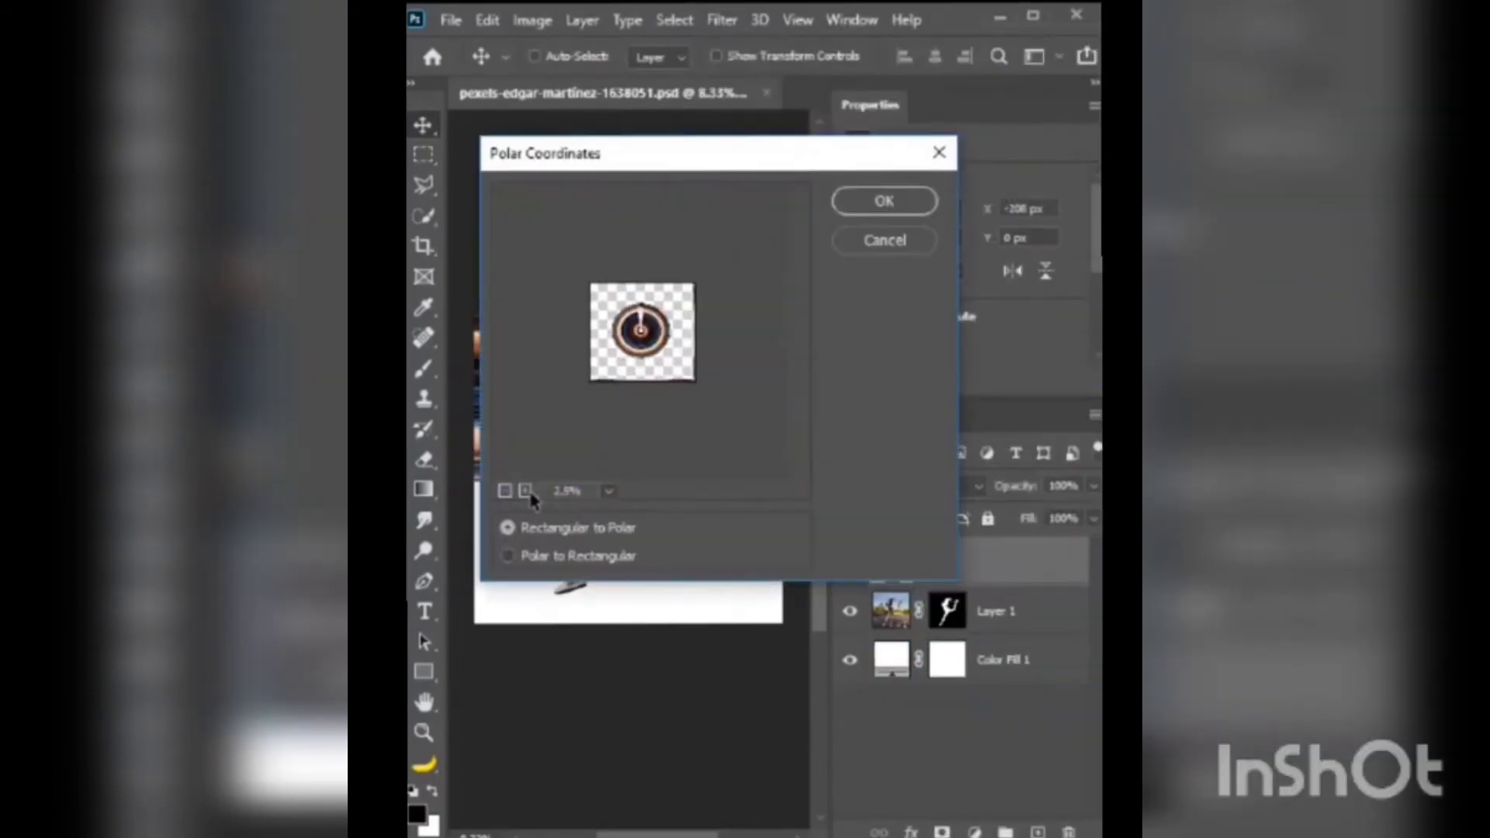
left_click(884, 201)
left_click(1094, 83)
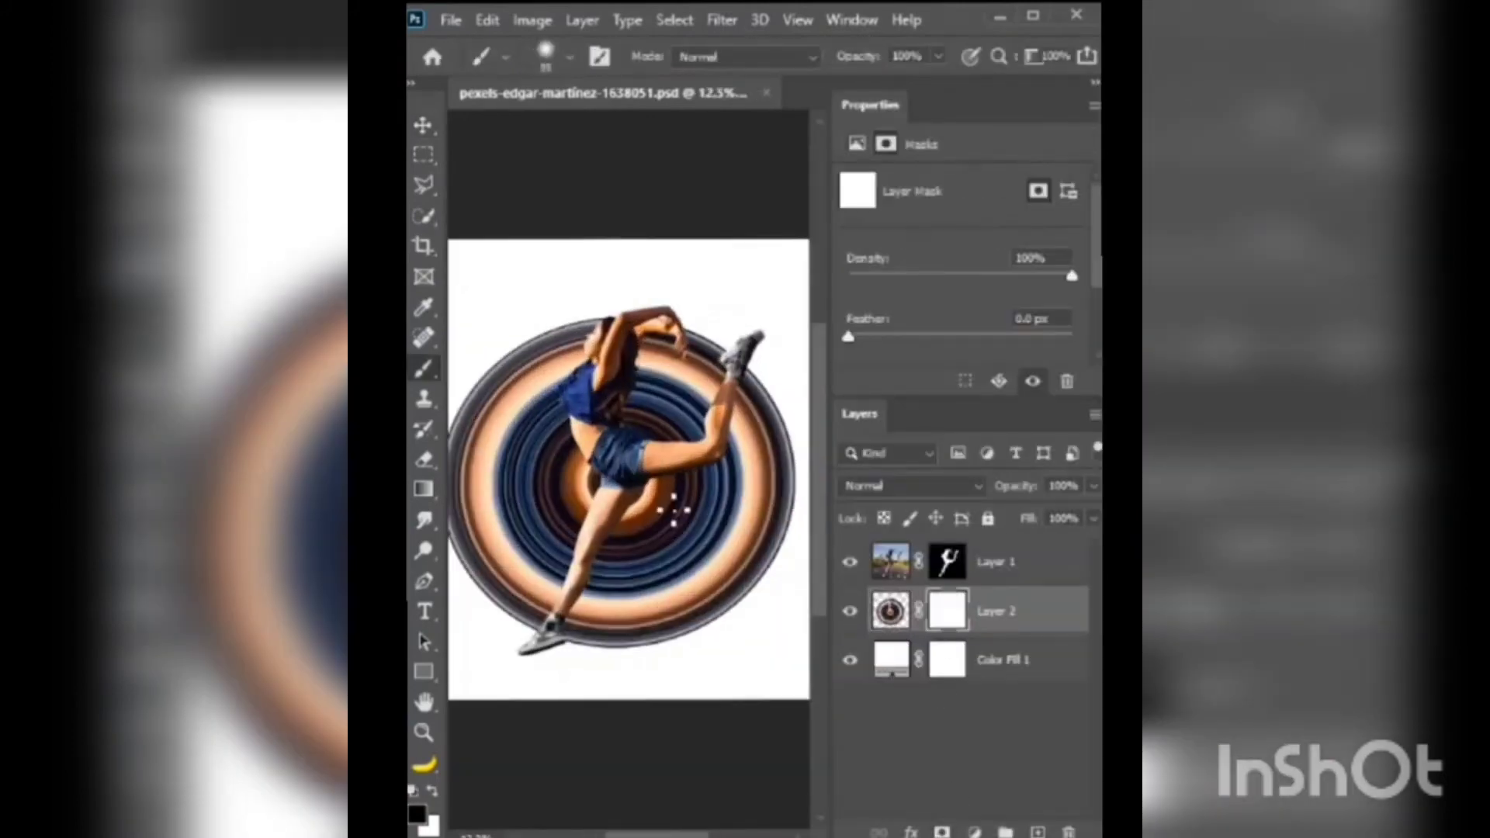
- Mask out the circle's left part and squash a black dot into a flat shadow under her feet
mouse_move(590, 636)
left_mouse_down()
mouse_move(497, 558)
mouse_move(586, 442)
mouse_move(555, 379)
mouse_move(496, 559)
left_mouse_up()
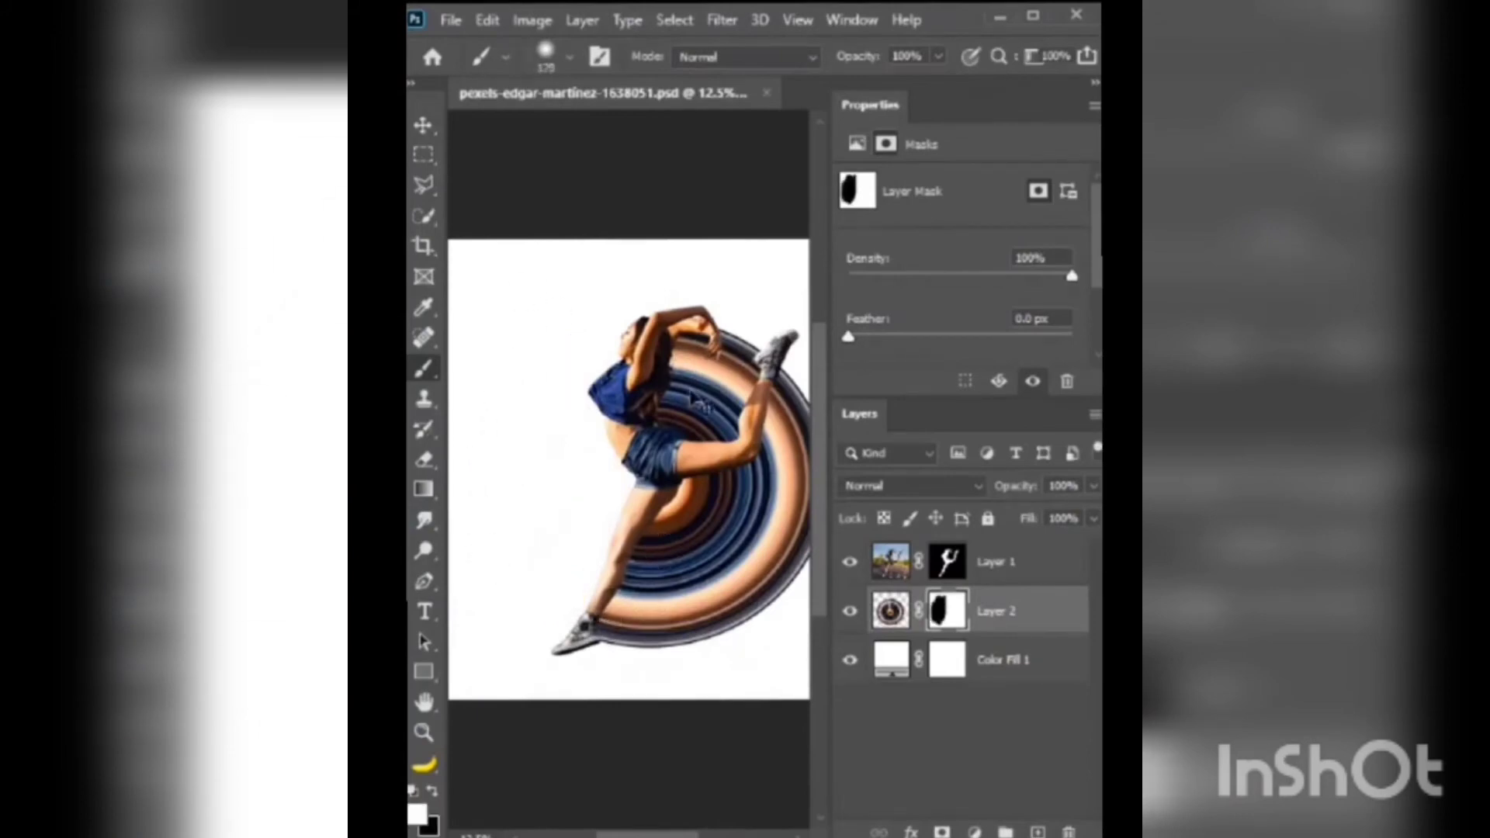
left_click_drag(536, 413, 535, 535)
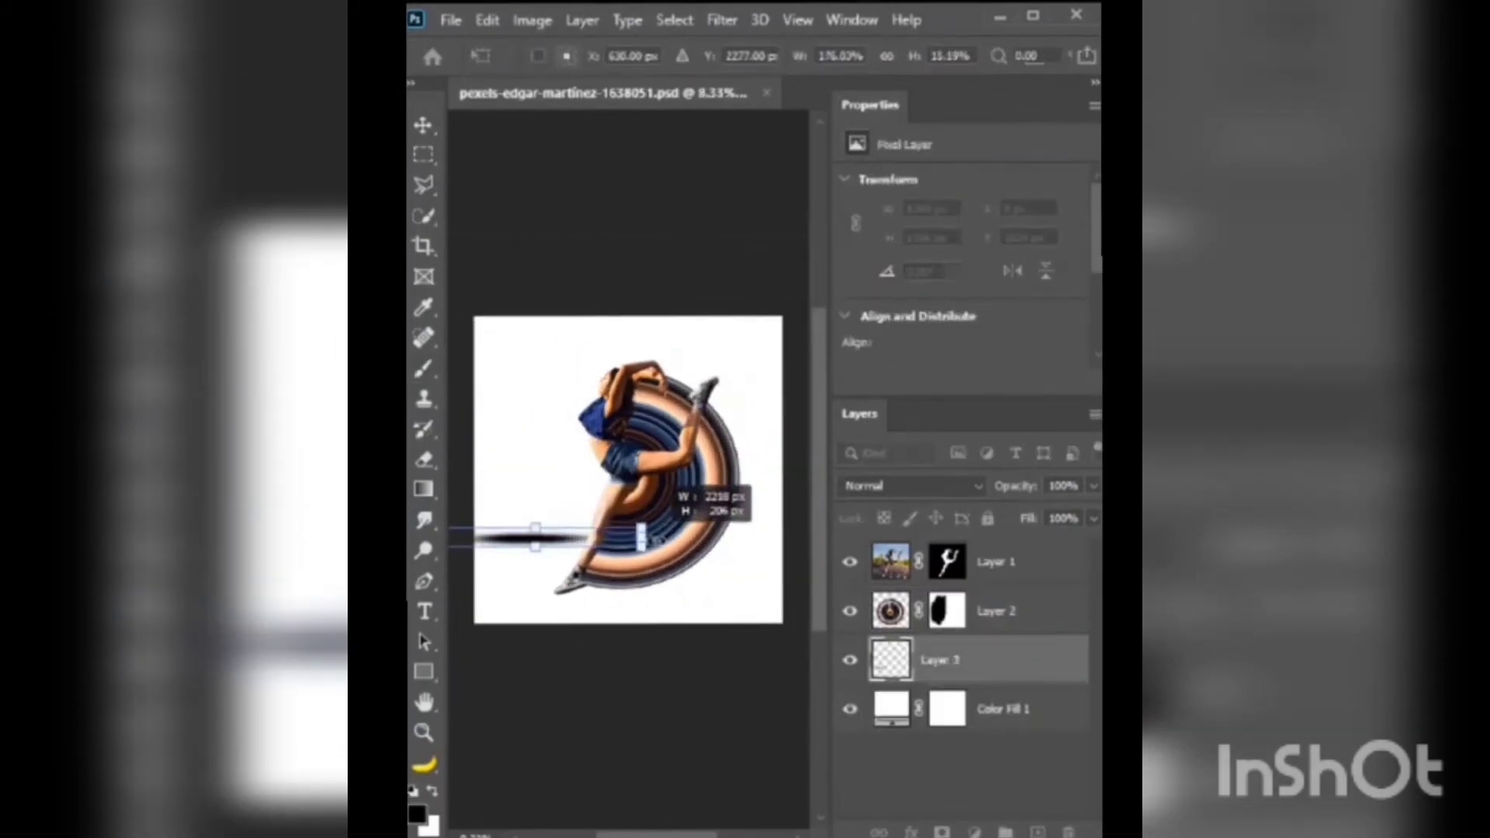
key("Return")
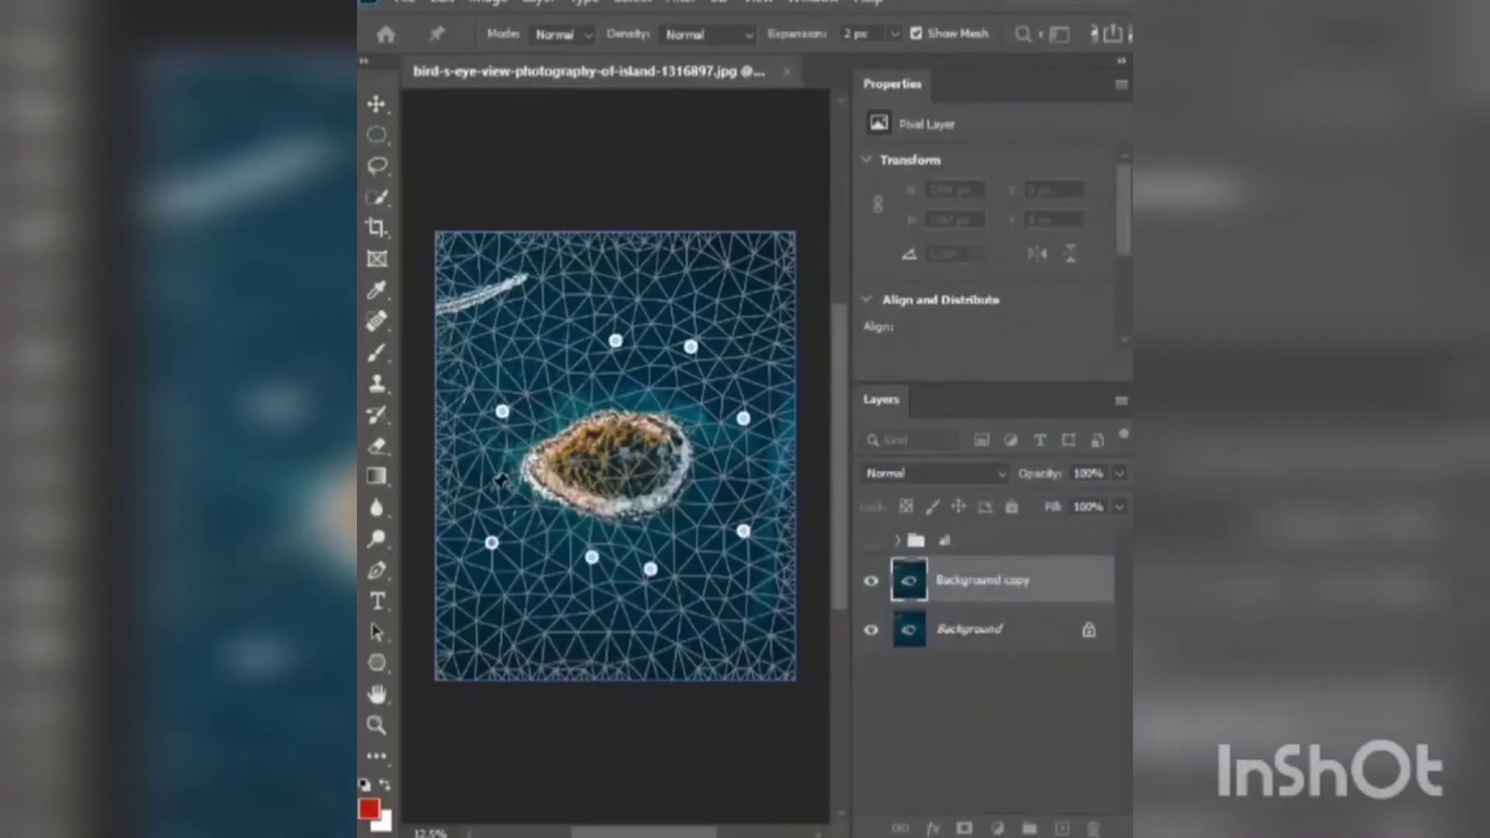
- Puppet-warp the island into a heart, dipping the top and pointing the bottom
left_click(501, 481)
left_click_drag(616, 419, 615, 454)
left_click_drag(605, 516, 610, 557)
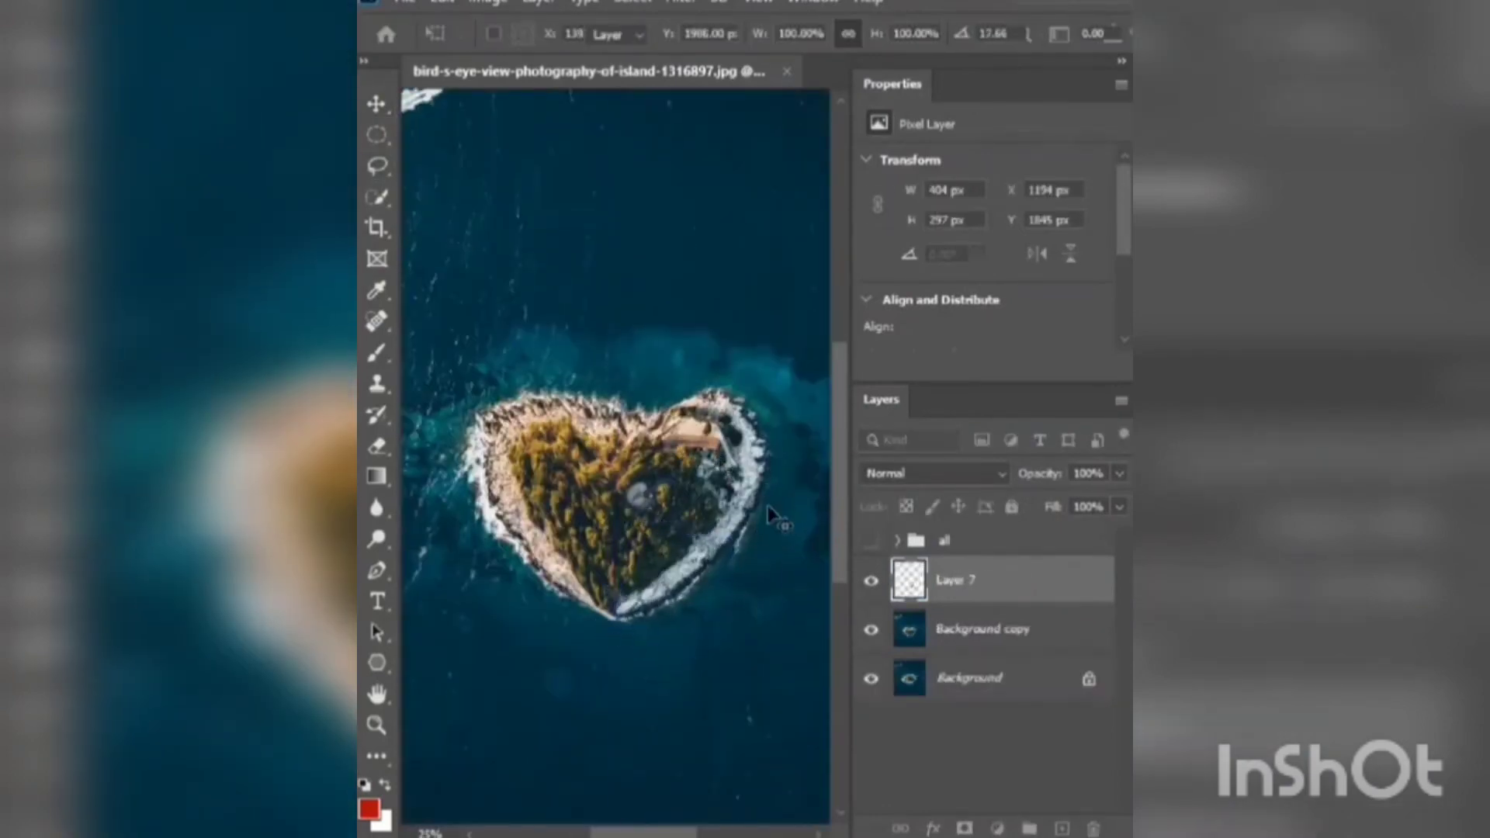
- Warp the shoreline patch and a duplicate, clone texture onto the left-centre, and add a new layer
right_click(666, 613)
left_click(699, 284)
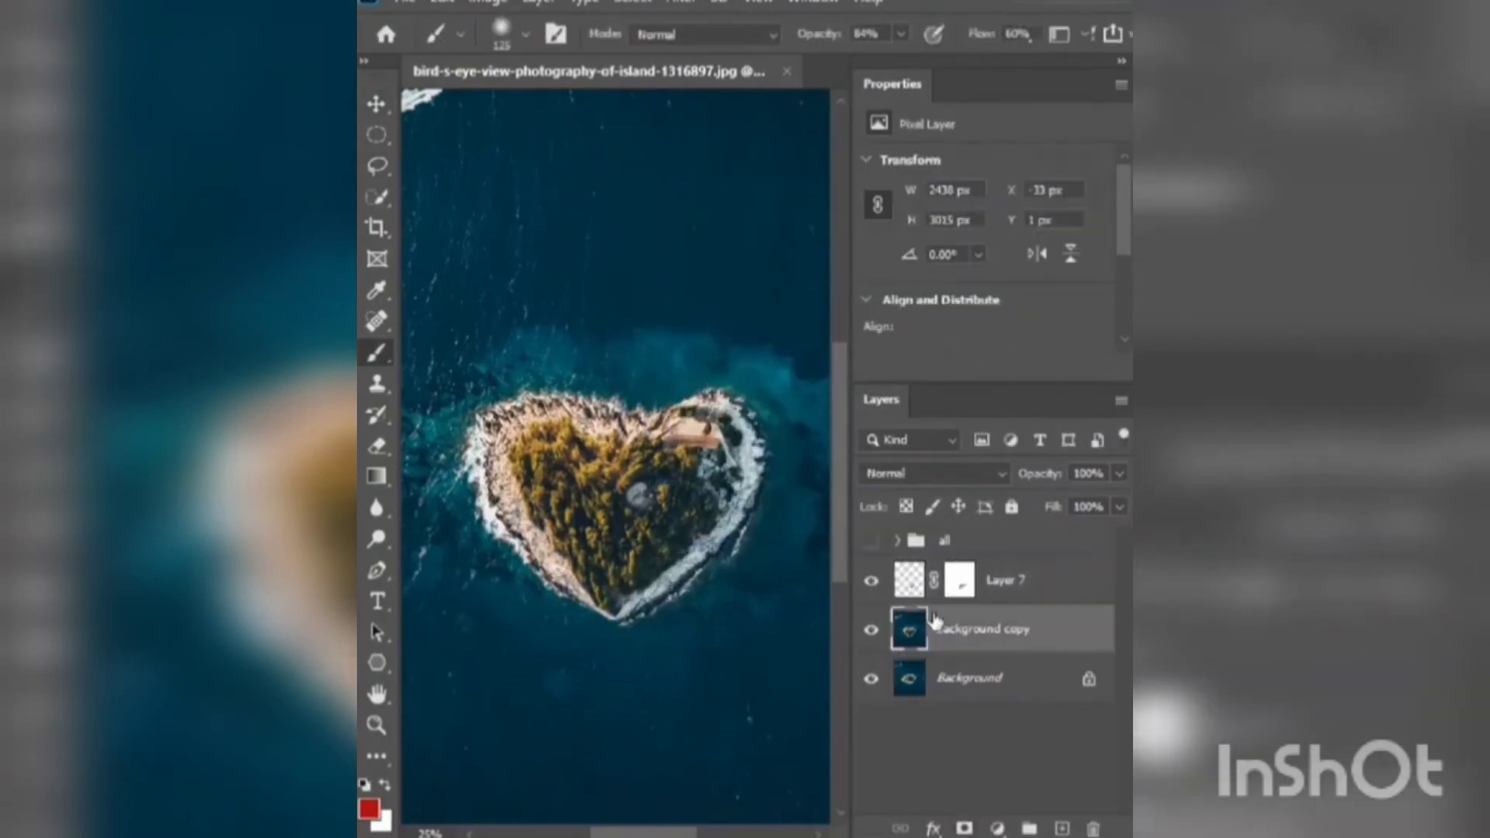
key("ctrl+j")
key("ctrl+t")
right_click(708, 394)
left_click(725, 555)
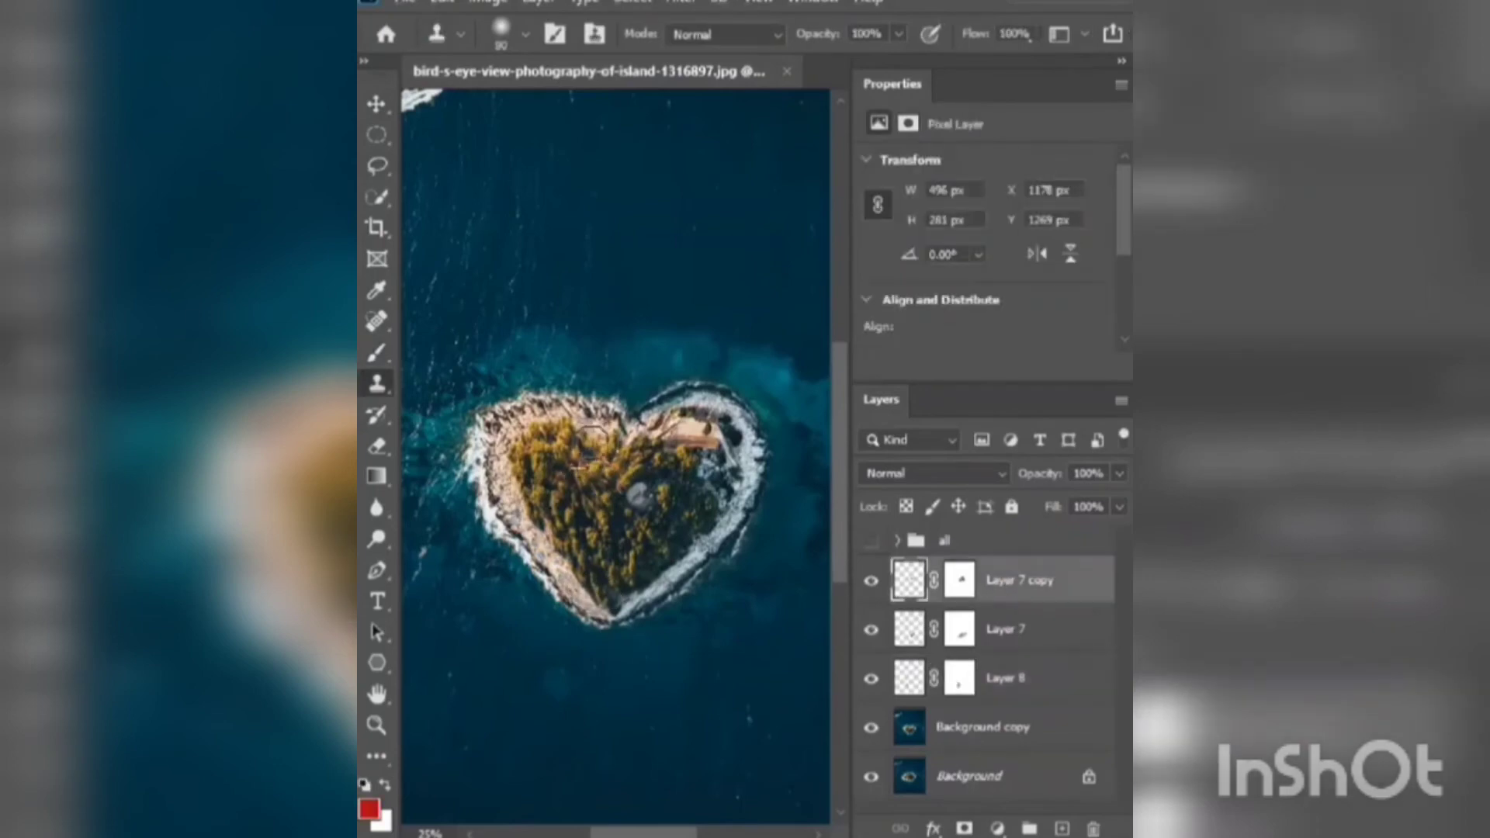
left_click_drag(591, 431, 578, 524)
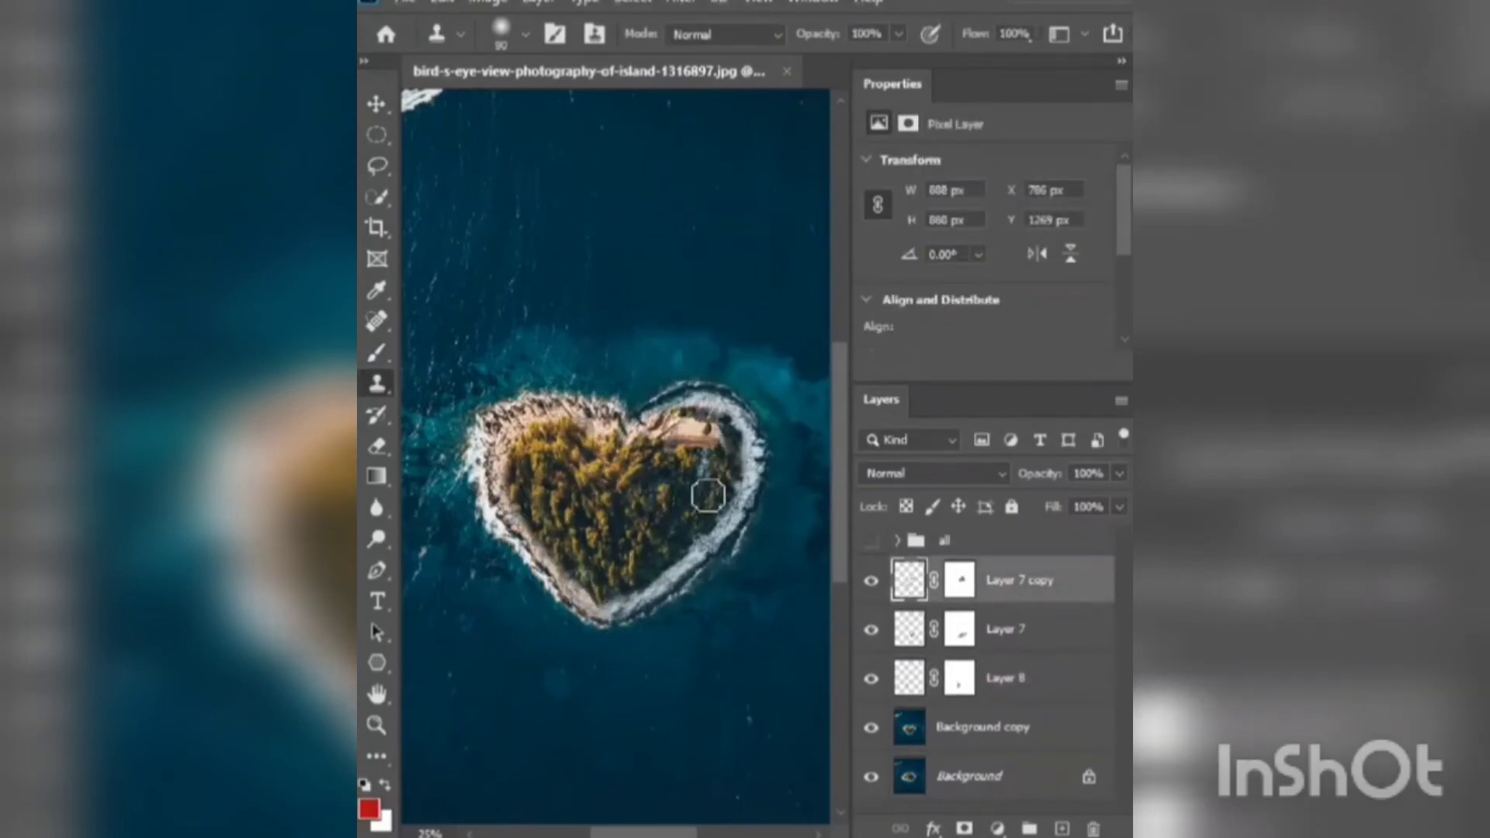
key("ctrl+shift+alt+n")
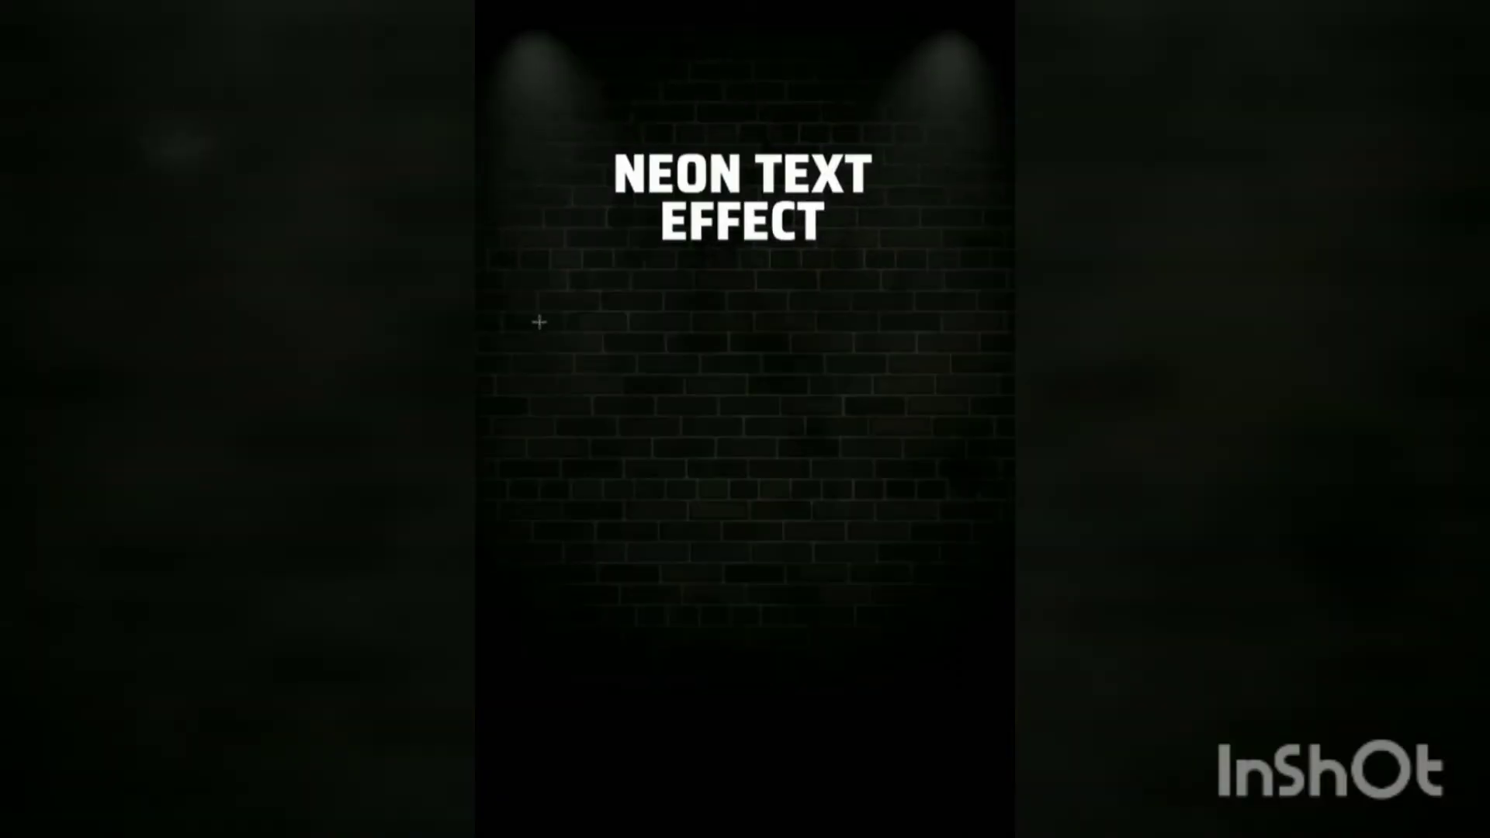
- Draw a text box across the brick wall and type NEON in it
mouse_move(539, 319)
left_mouse_down()
mouse_move(896, 492)
mouse_move(931, 493)
left_mouse_up()
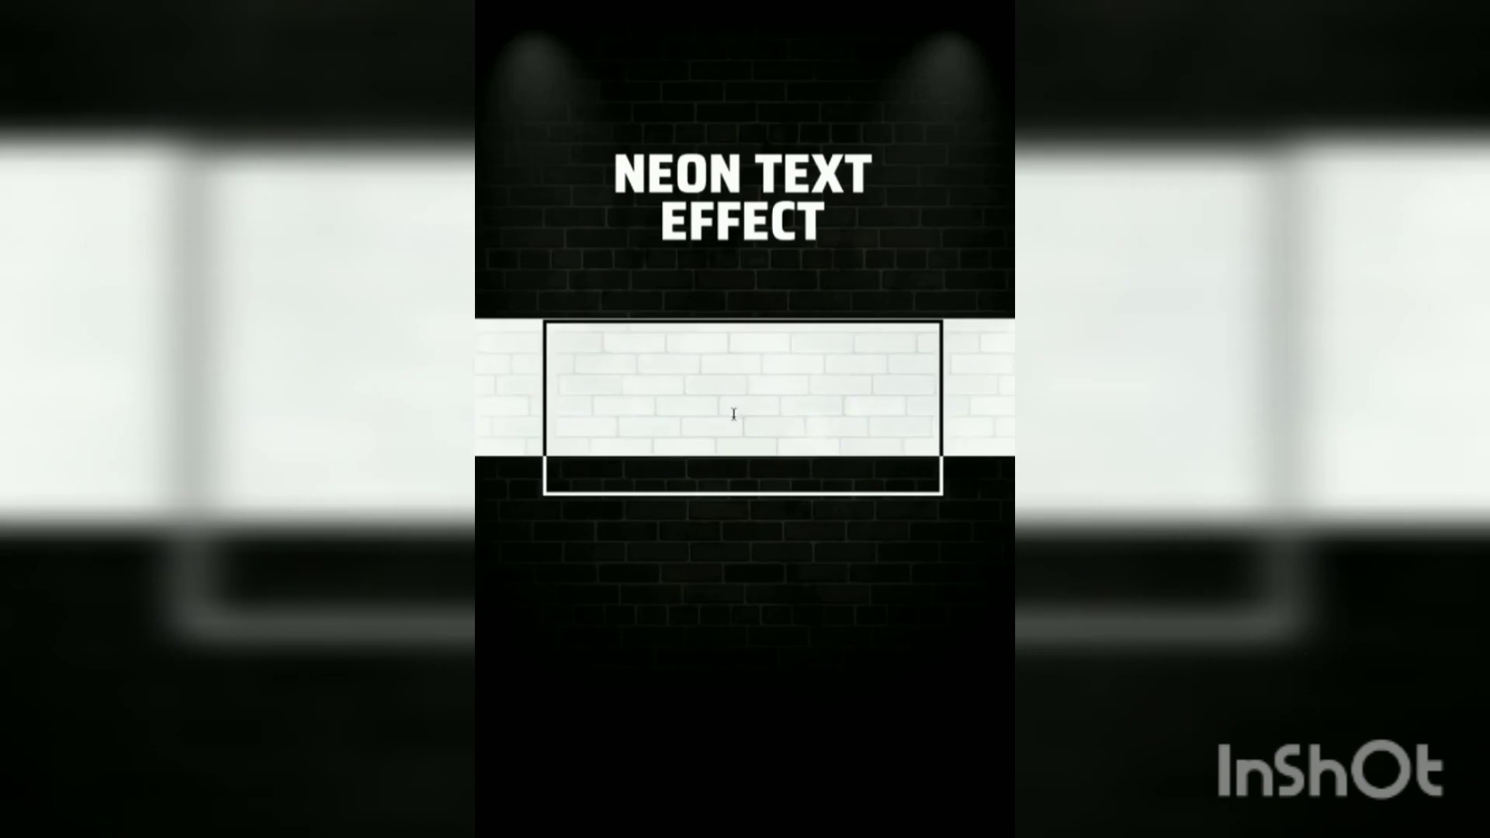
left_click(733, 415)
type("NEON")
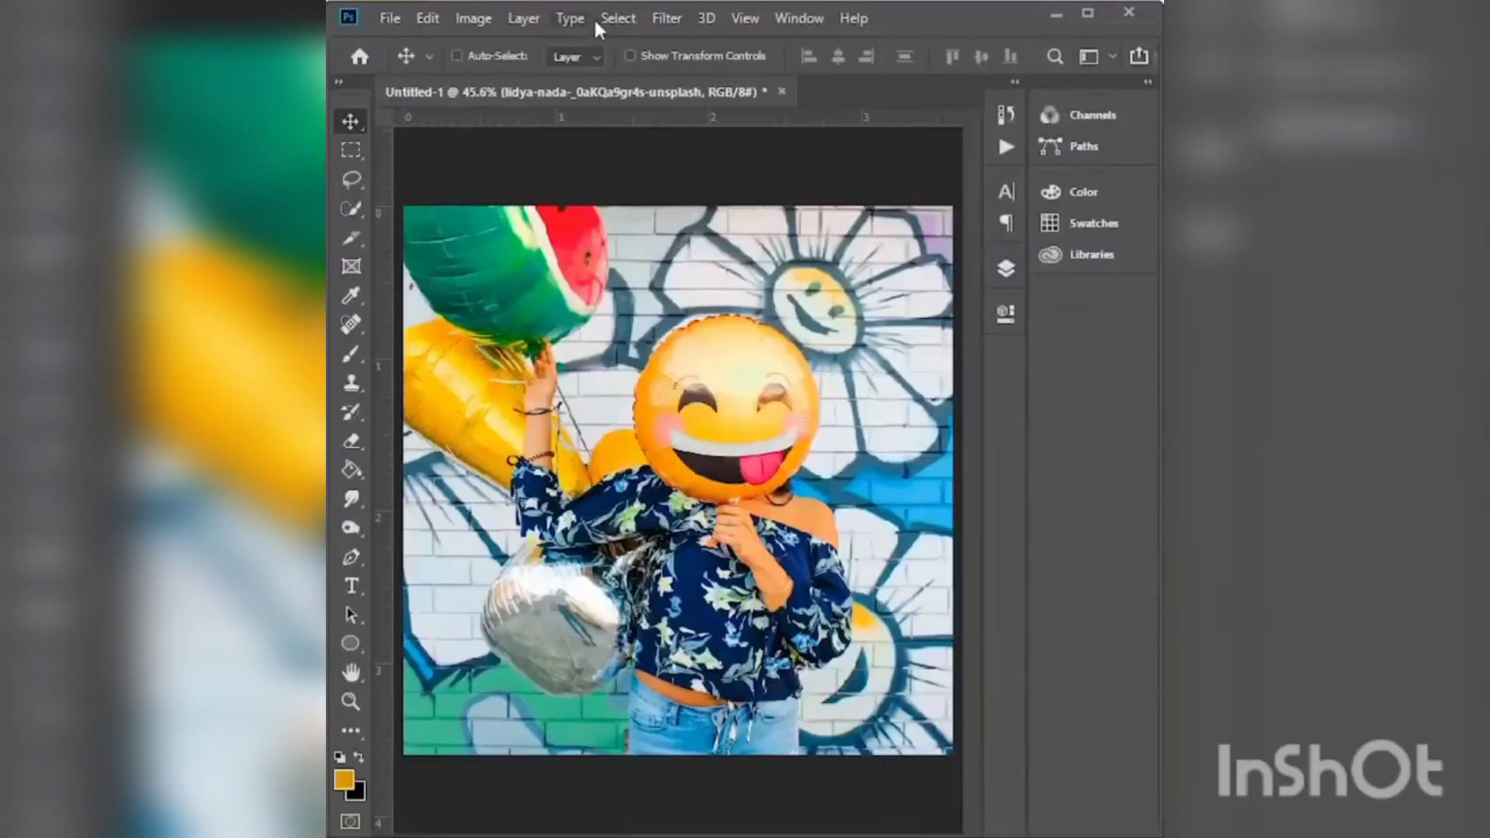
- Apply a Gaussian Blur with radius 30 to the balloon photo
left_click(666, 18)
left_click(989, 352)
type("3")
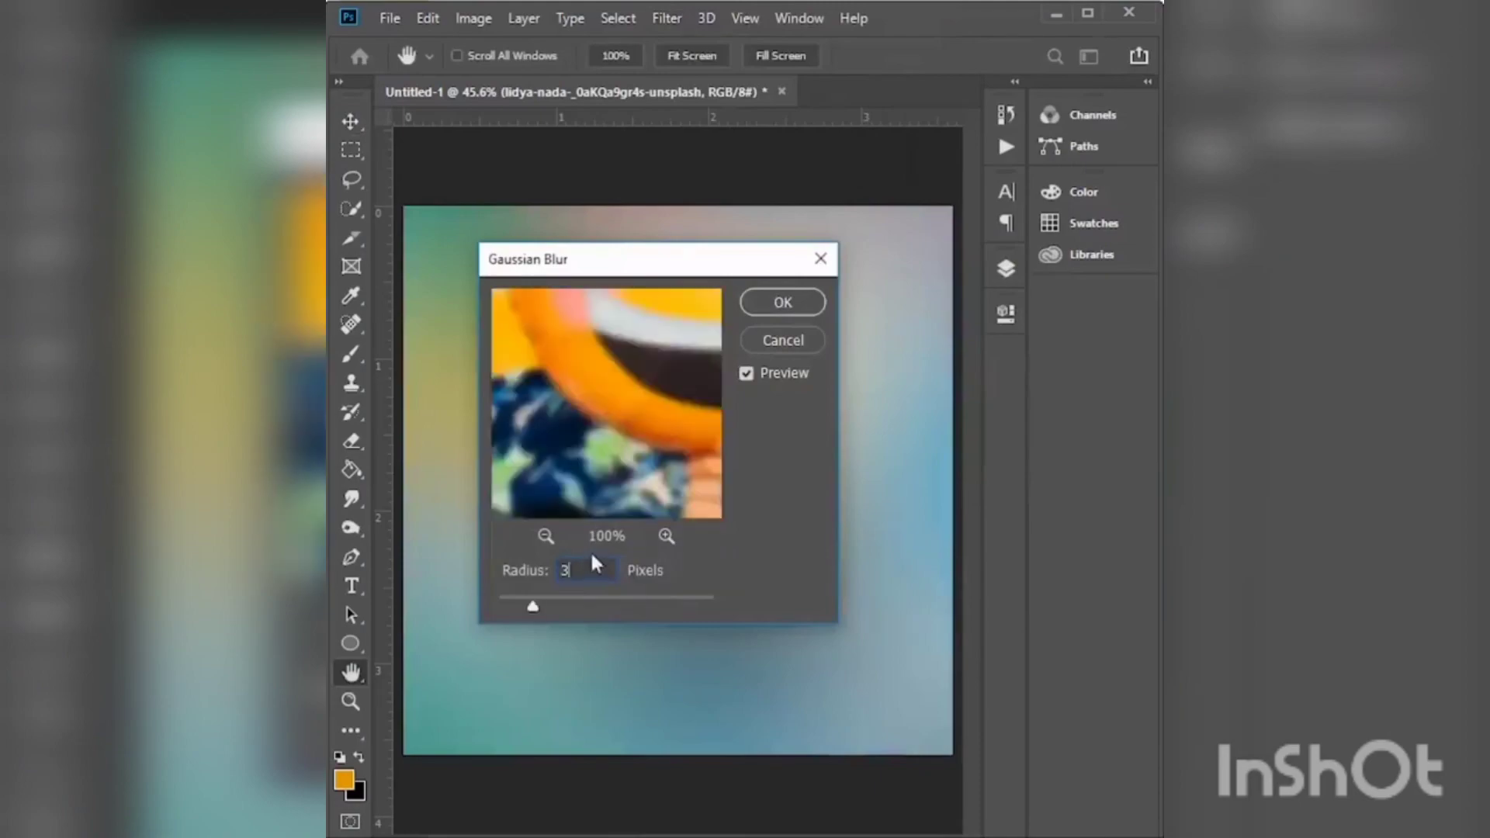
type("0")
left_click(782, 302)
- Swirl the blurred image with Liquify at brush size 600, then apply the frosted Glass filter
left_click(666, 18)
left_click(702, 193)
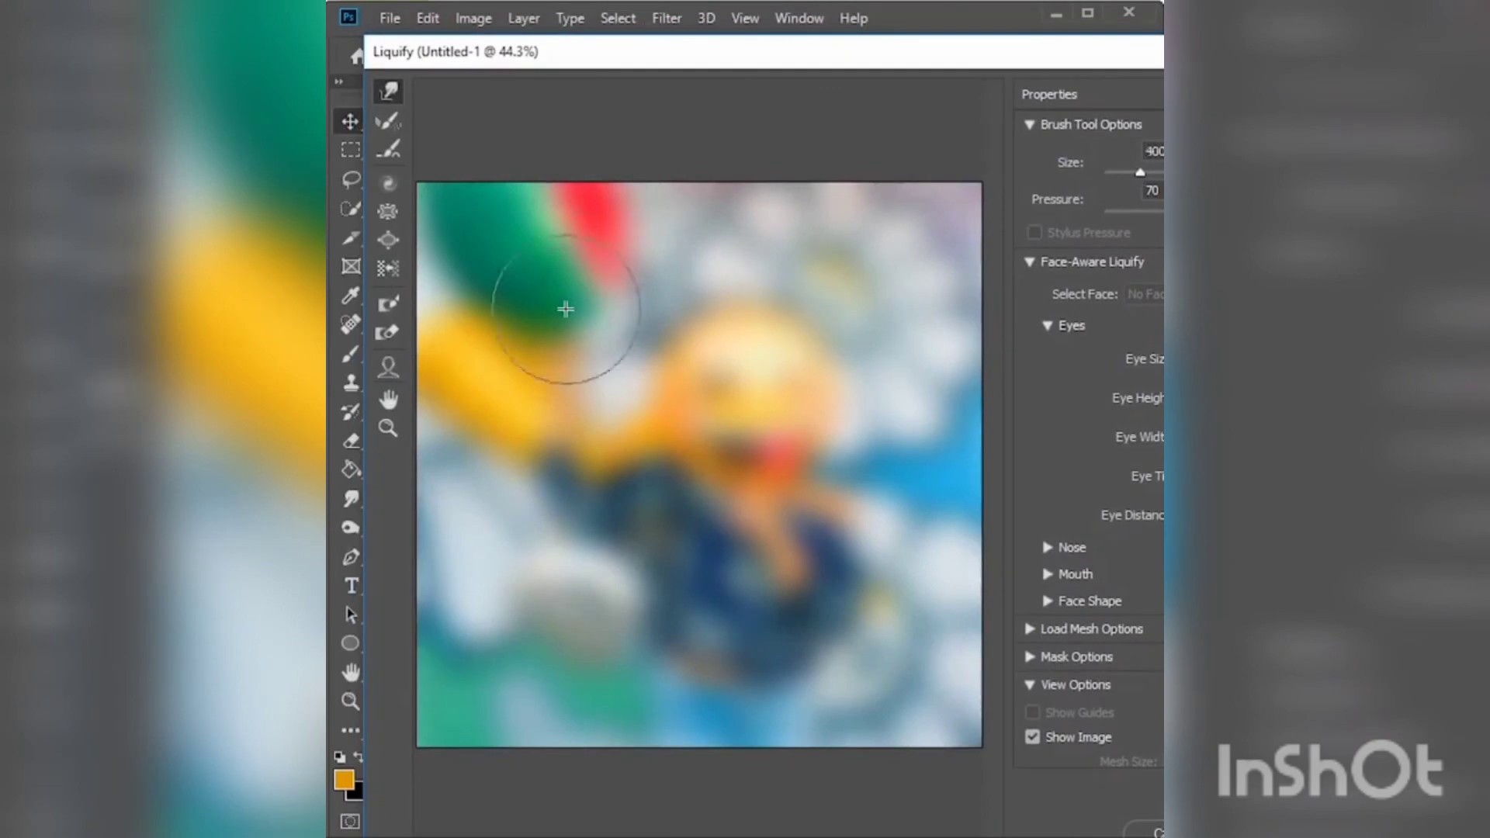
key("bracketright")
key("bracketright")
mouse_move(702, 515)
left_mouse_down()
mouse_move(499, 565)
mouse_move(831, 315)
mouse_move(862, 714)
mouse_move(881, 223)
mouse_move(497, 372)
mouse_move(705, 306)
mouse_move(505, 343)
left_mouse_up()
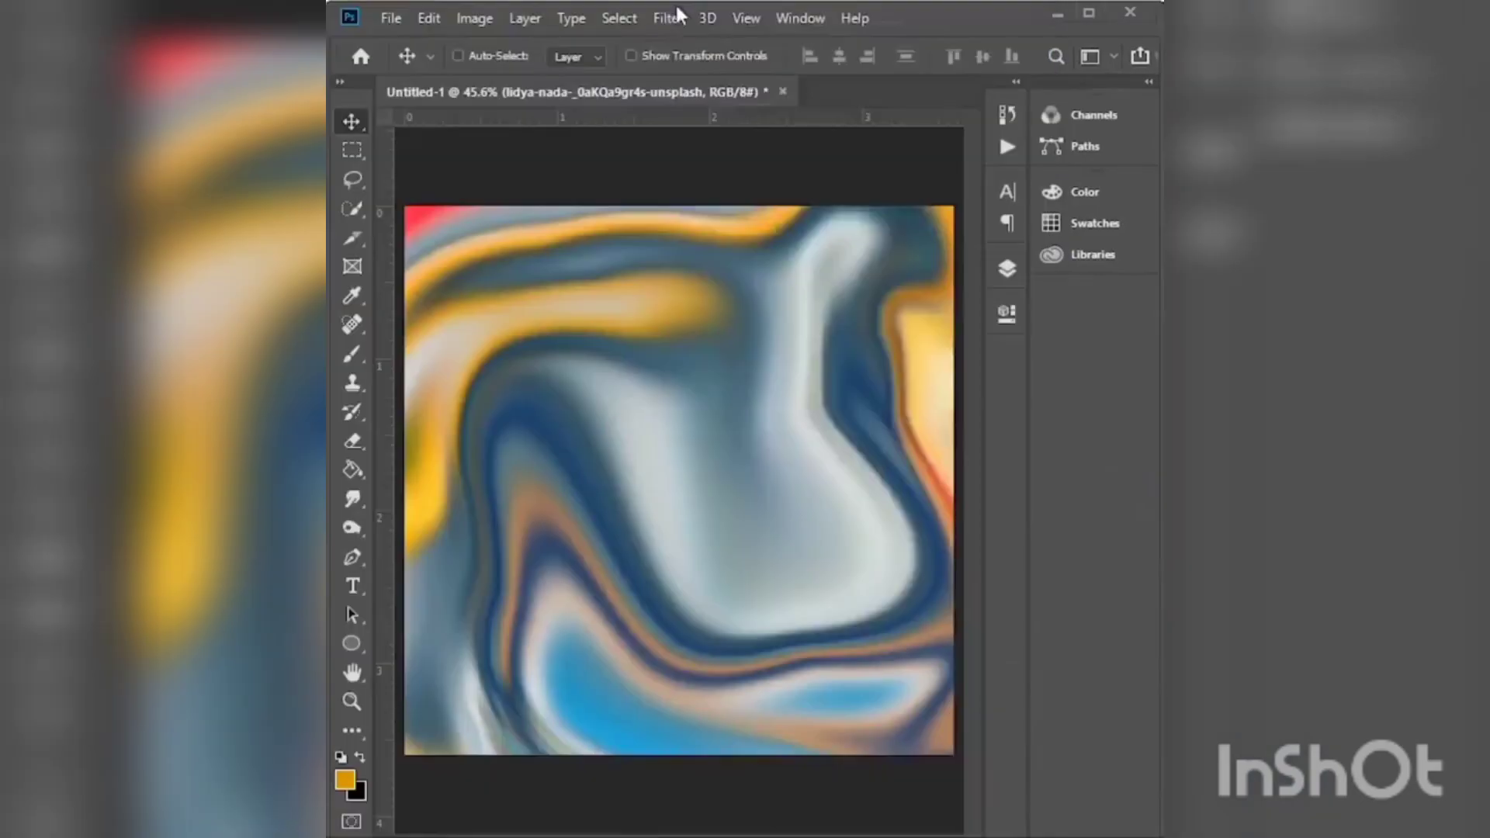
left_click(667, 17)
left_click(708, 109)
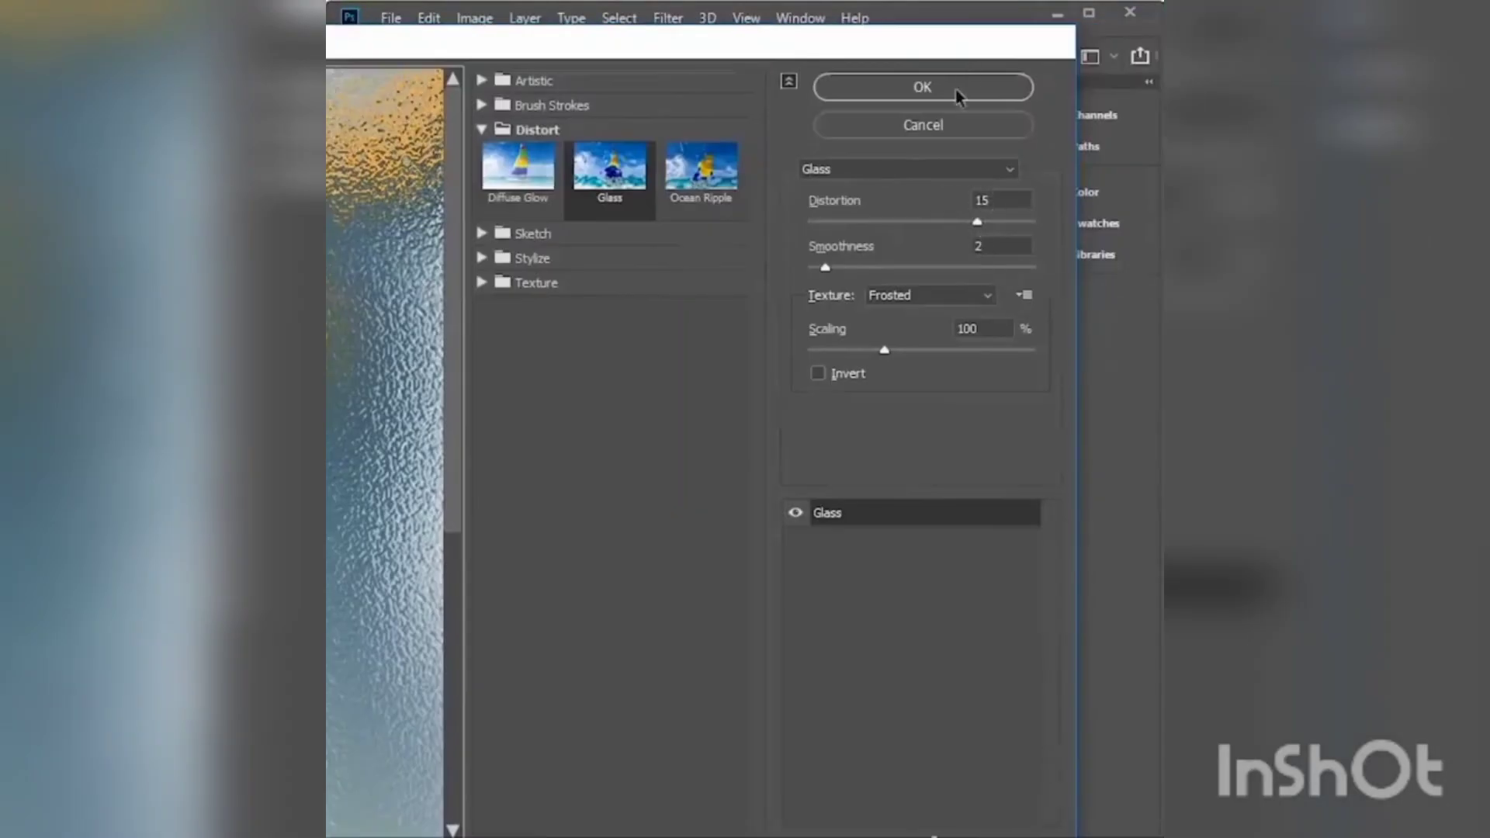
left_click(958, 89)
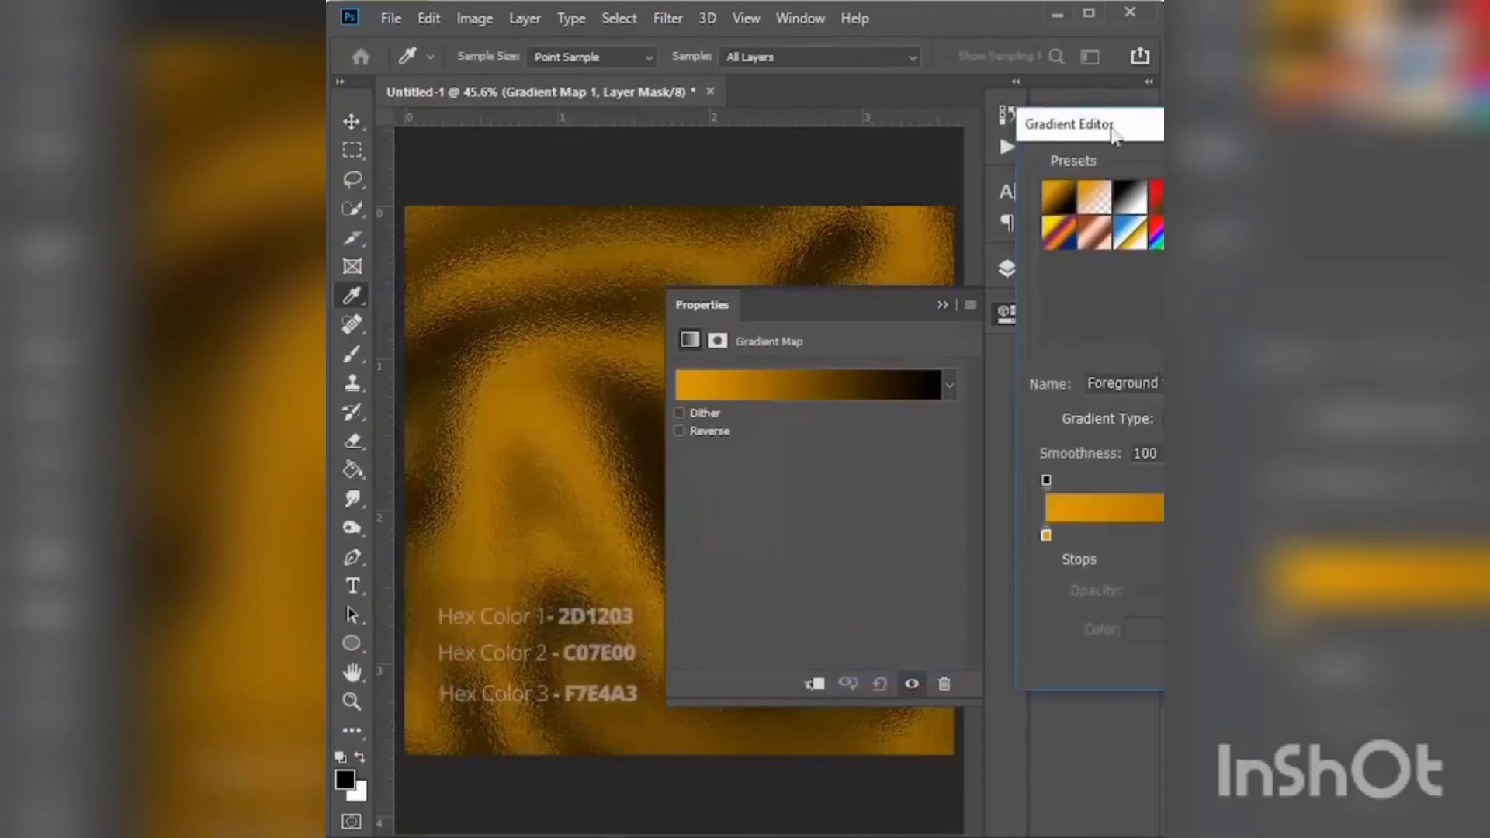
- Set the Gradient Map stops to 2D1203, C07E00 and F7E4A3 with the midpoint at 66%
double_click(578, 521)
type("2d1")
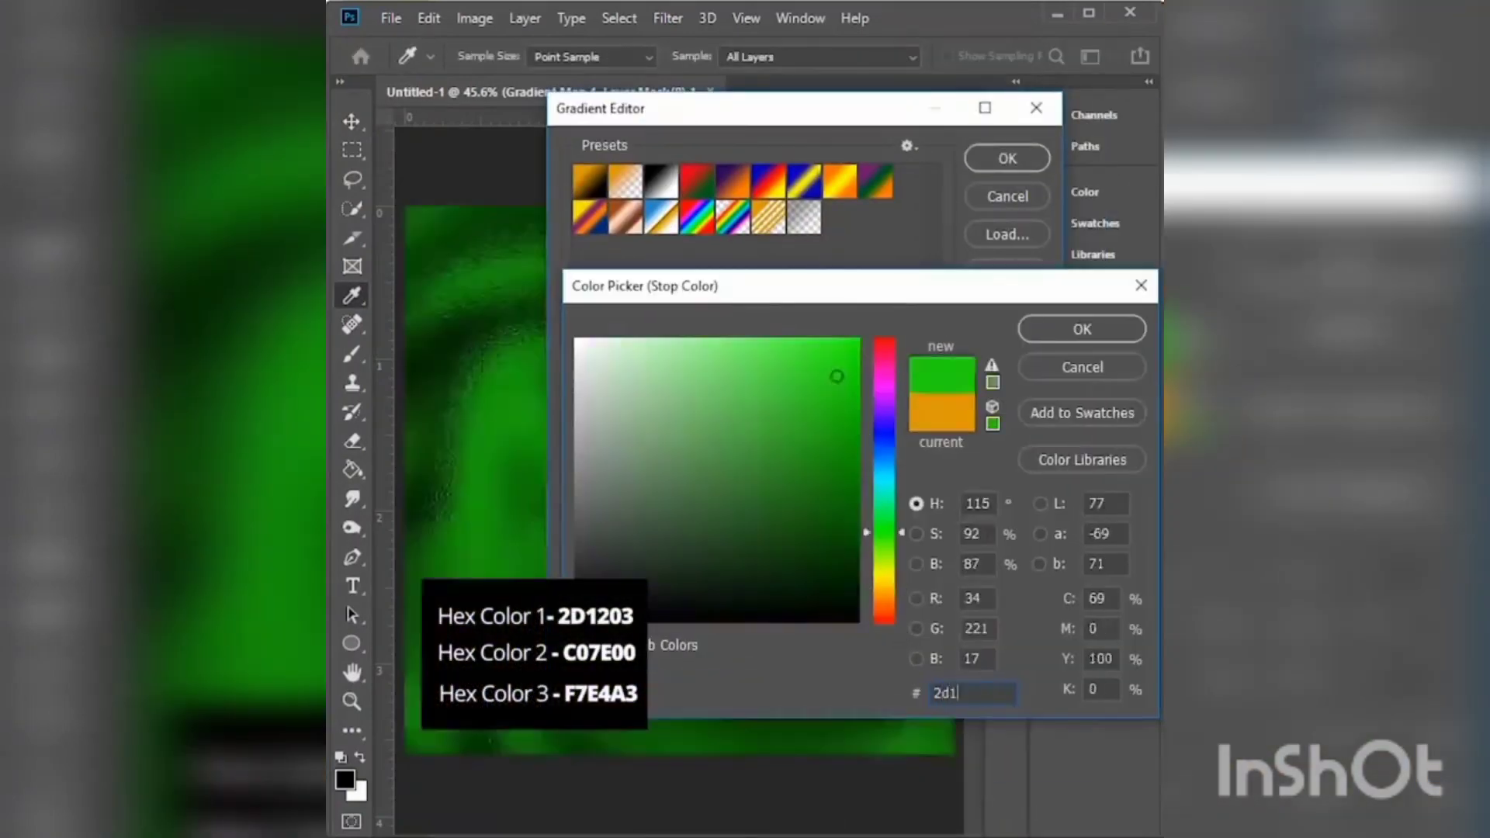
type("203")
left_click(1082, 329)
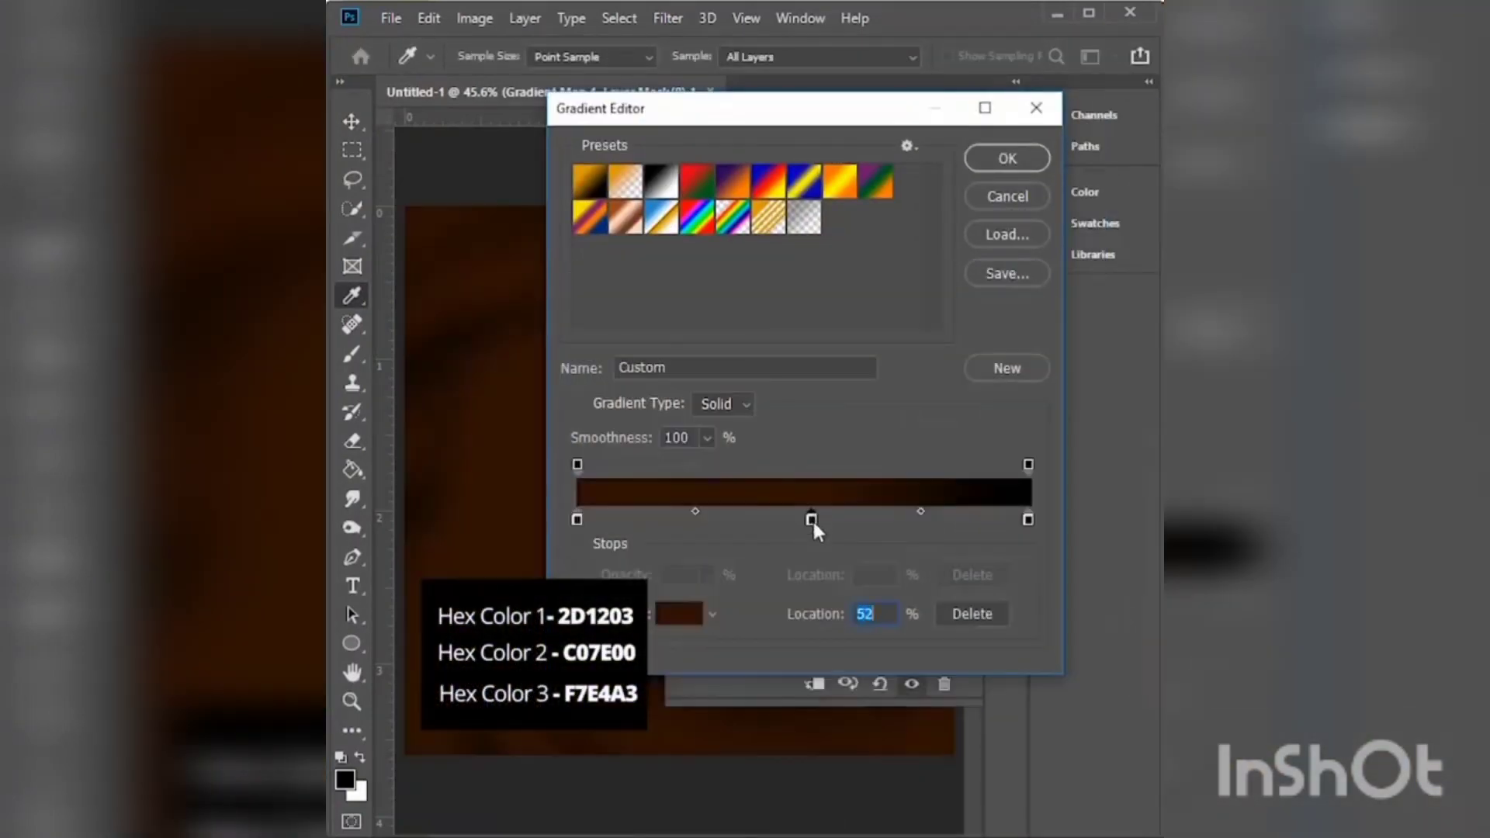
double_click(811, 518)
type("c07e")
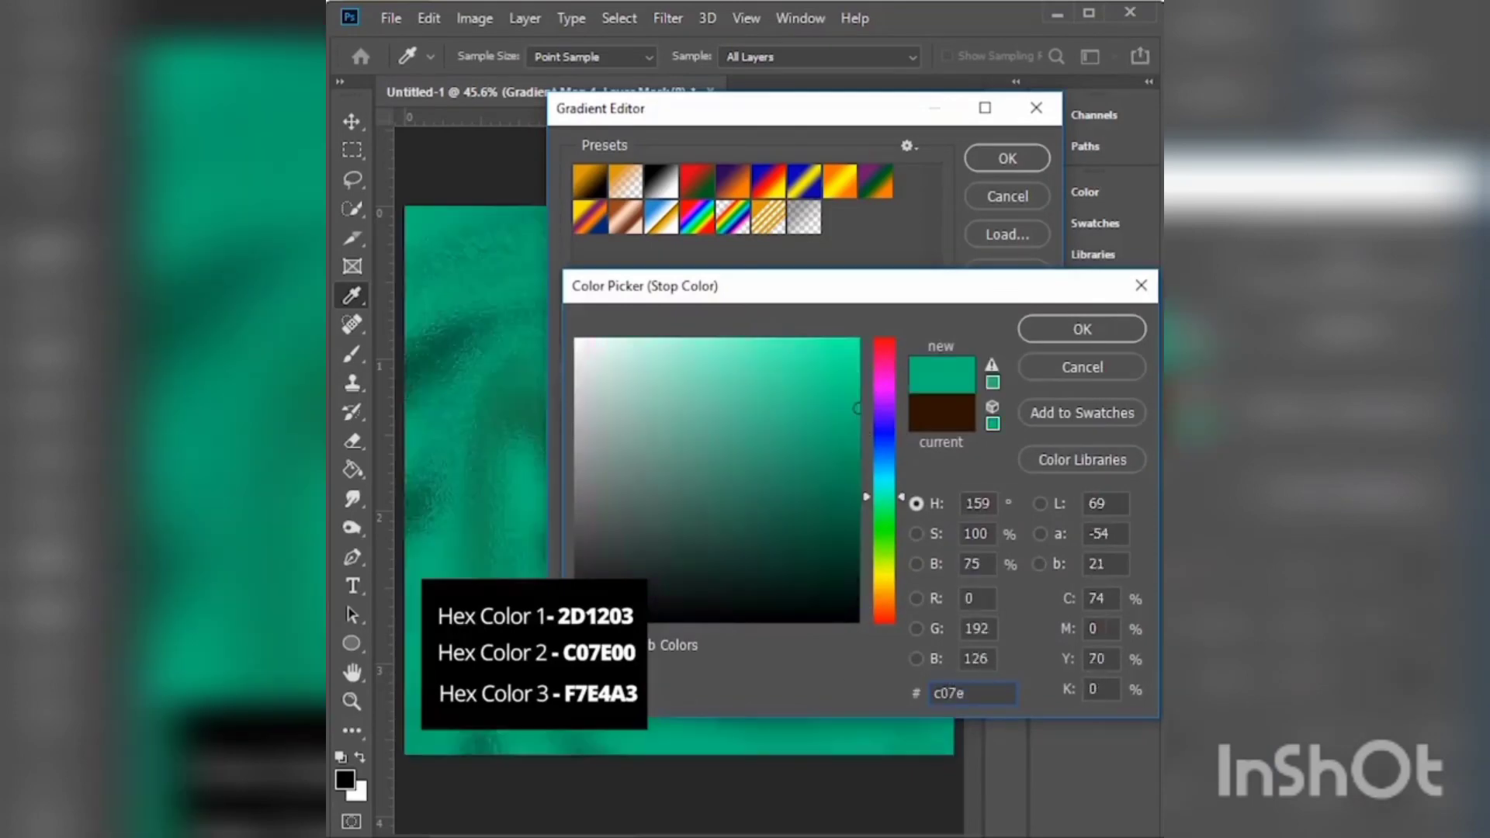
type("00")
key("Return")
double_click(1016, 518)
type("f7e")
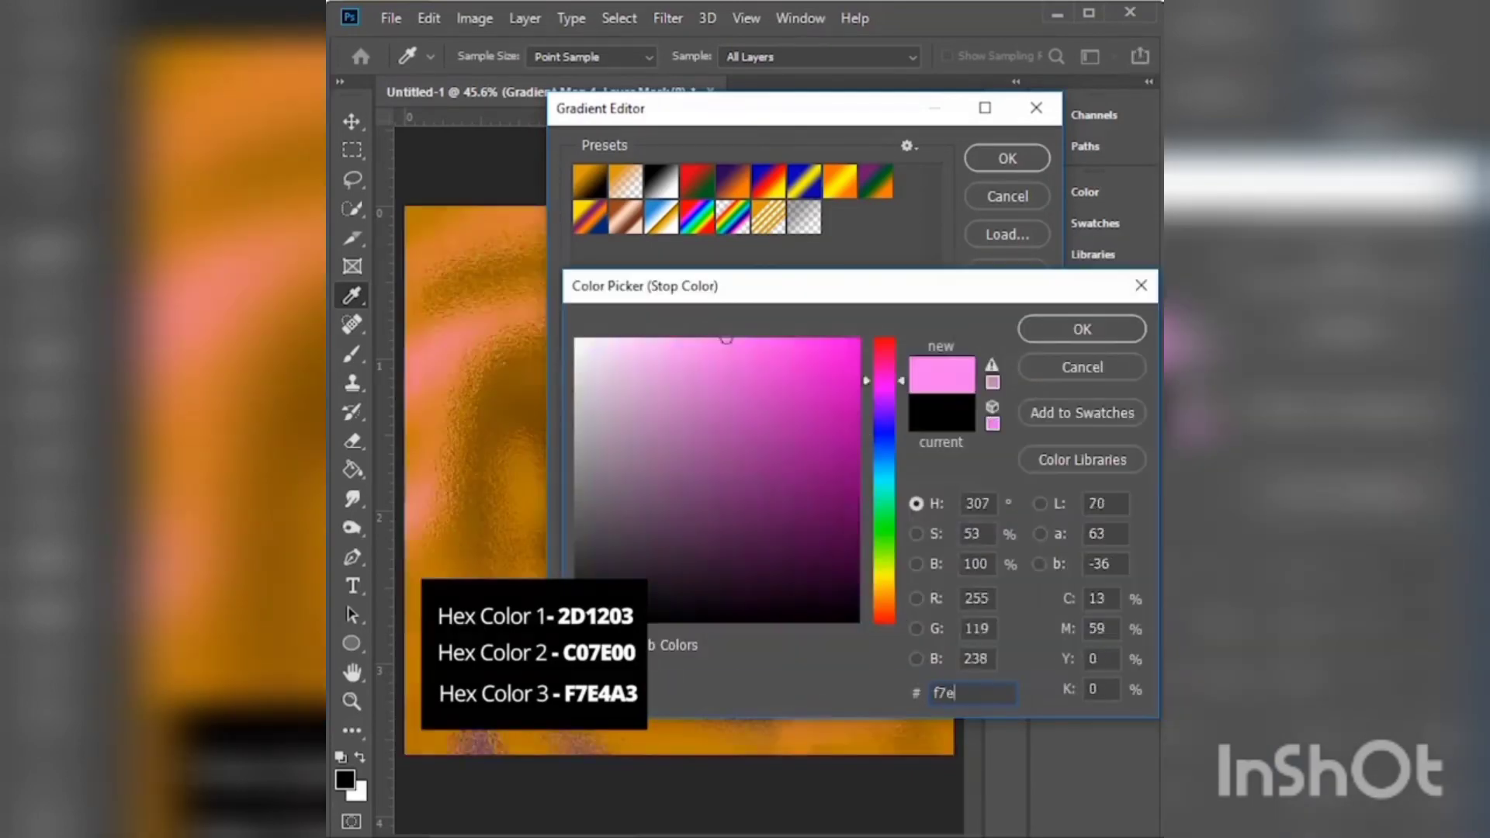
type("4a3")
left_click(1071, 330)
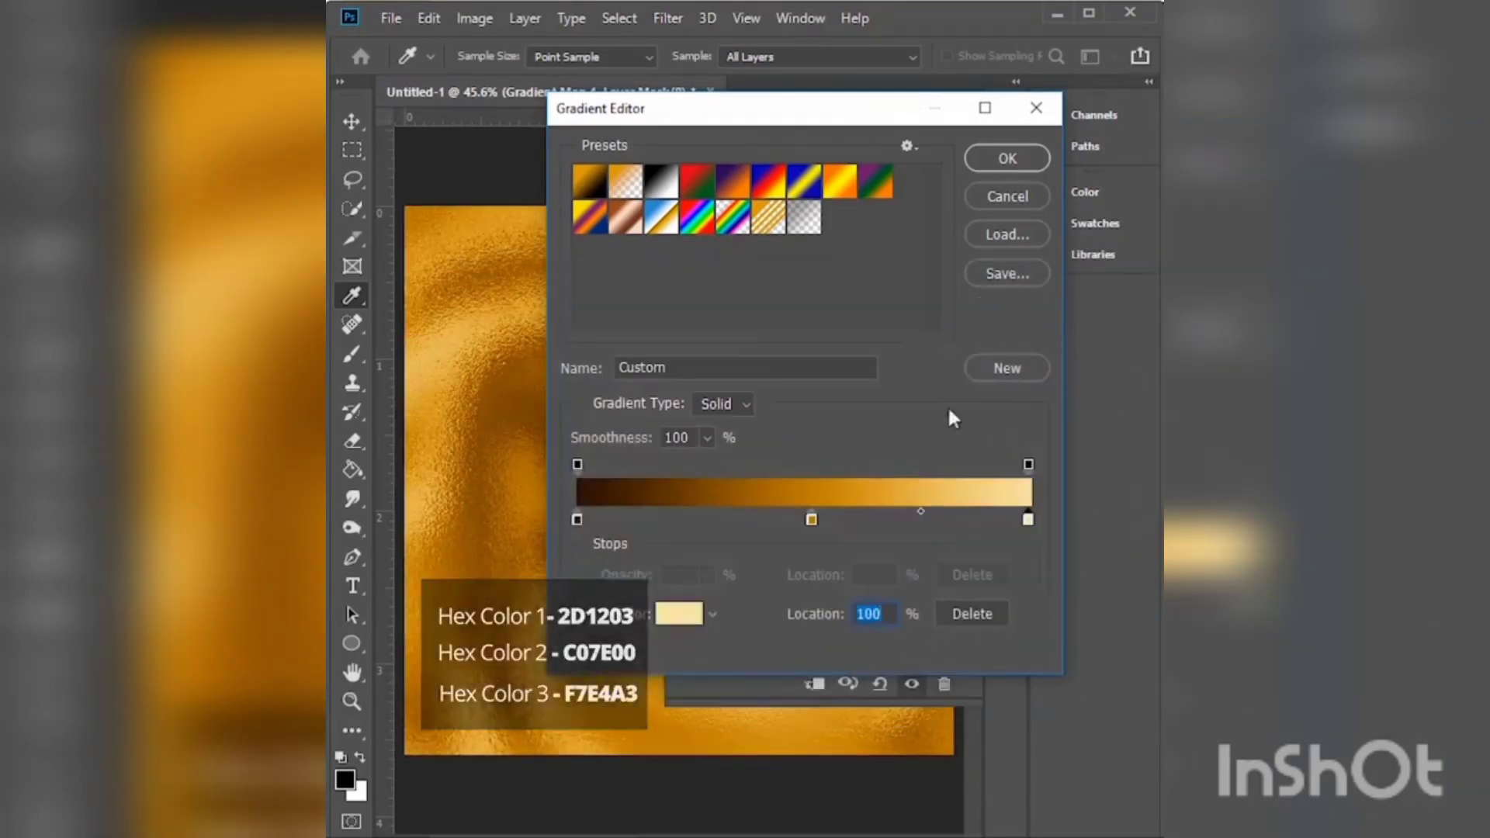
left_click_drag(696, 512, 733, 512)
key("Return")
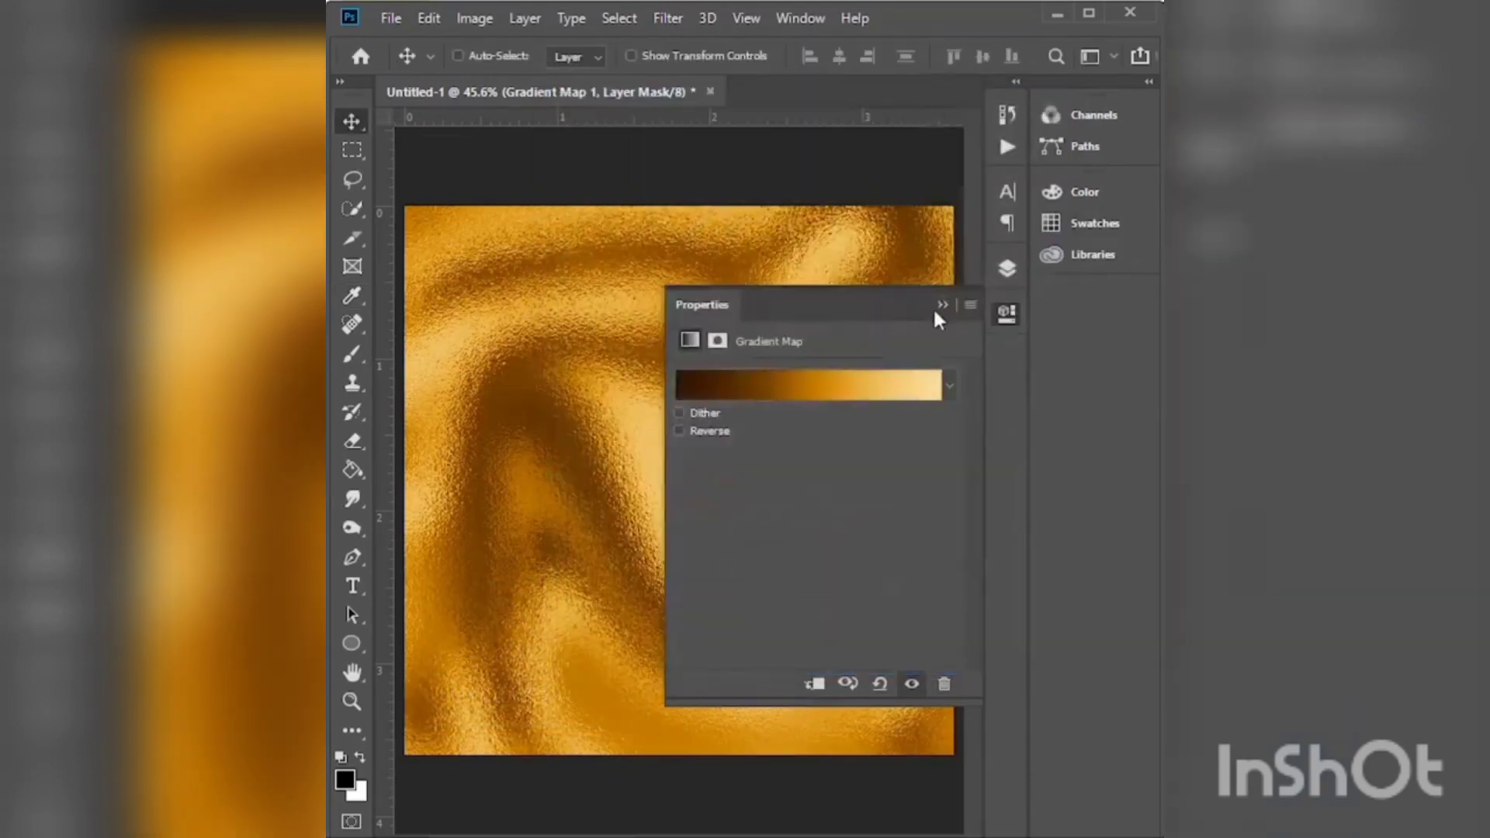
left_click(938, 310)
- Hide the gradient map and foil texture layers
left_click(871, 492)
left_click(881, 434)
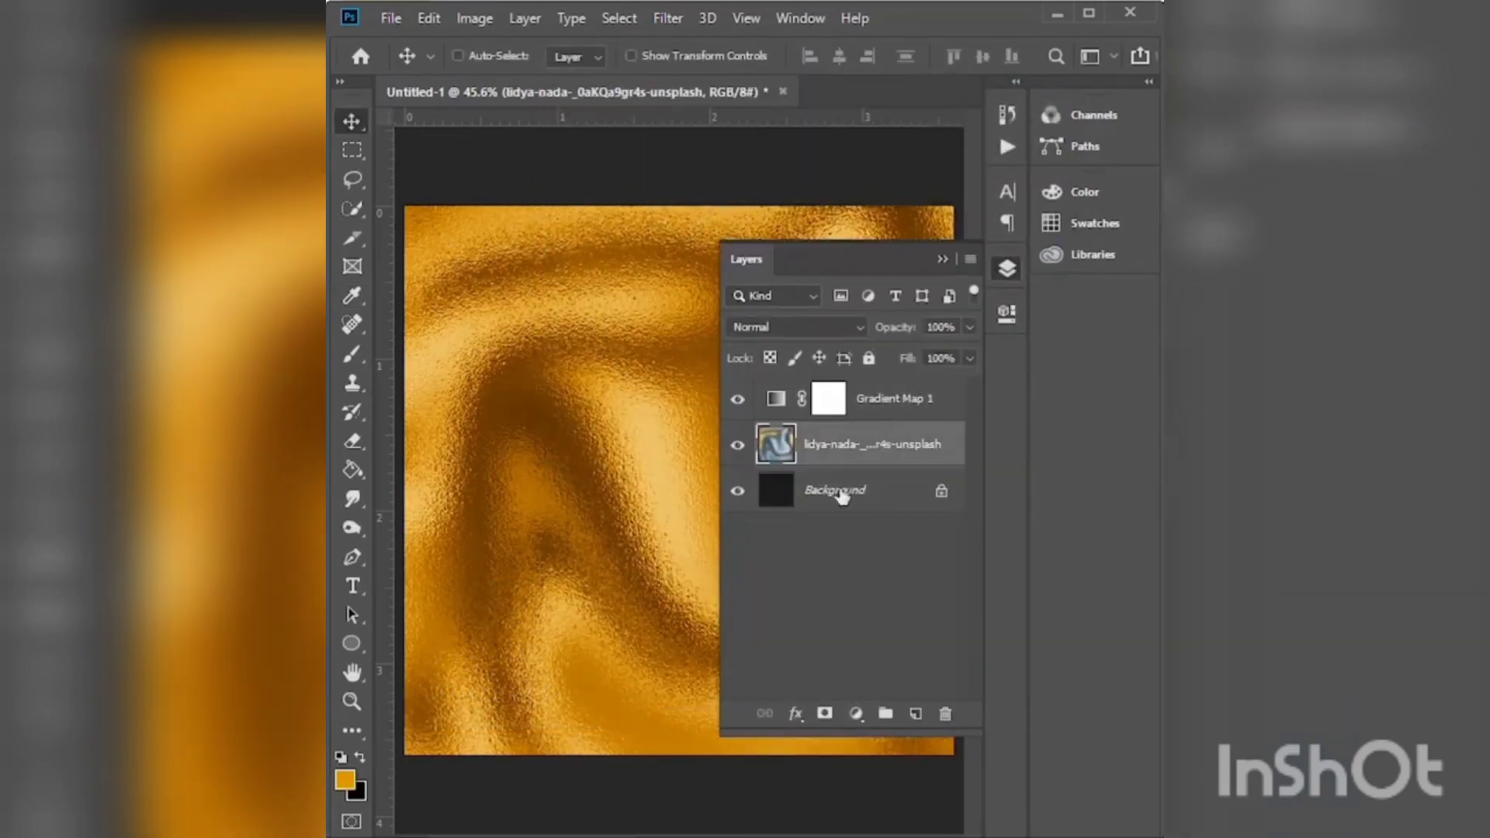
left_click(842, 496)
left_click(737, 444)
left_click(737, 398)
- Add GOLDEN text in Heading Pro Trial Heavy and scale it up across the canvas
key("F7")
key("t")
left_click(524, 55)
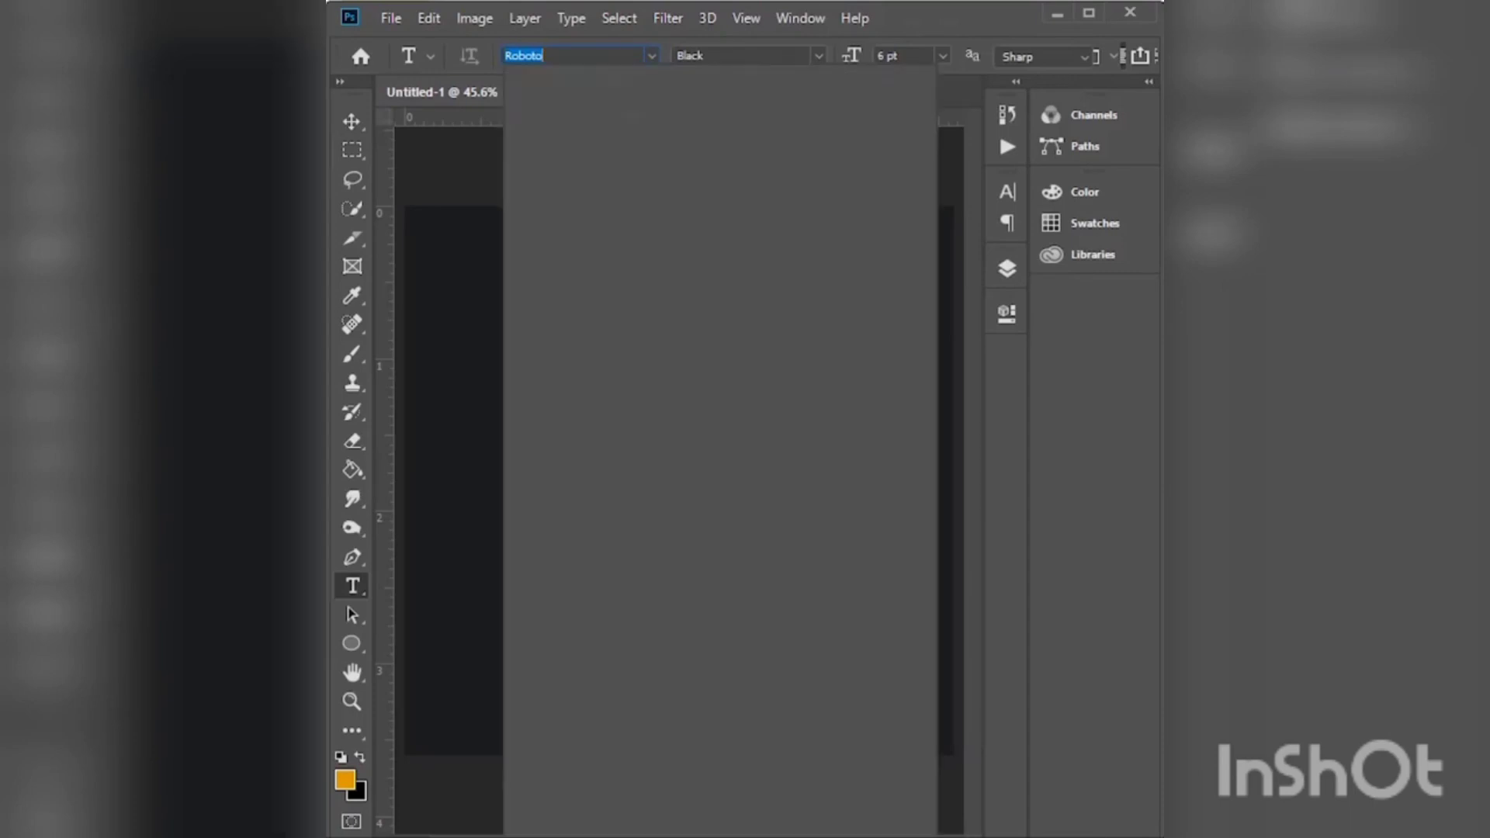
type("Heading")
left_click(665, 163)
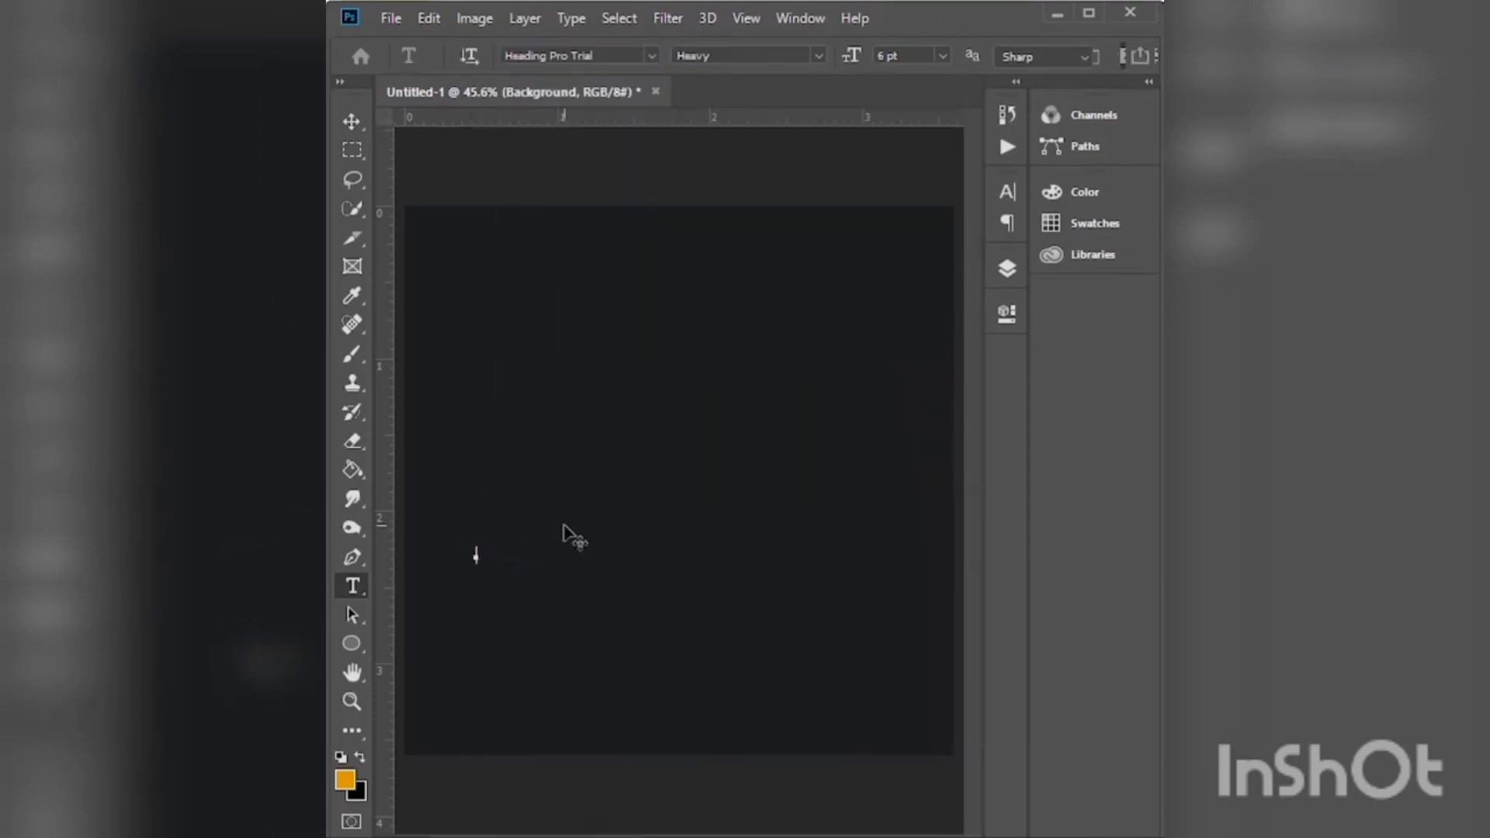
type("GOLDEN")
key("ctrl+Return")
key("v")
left_click_drag(512, 544, 874, 309)
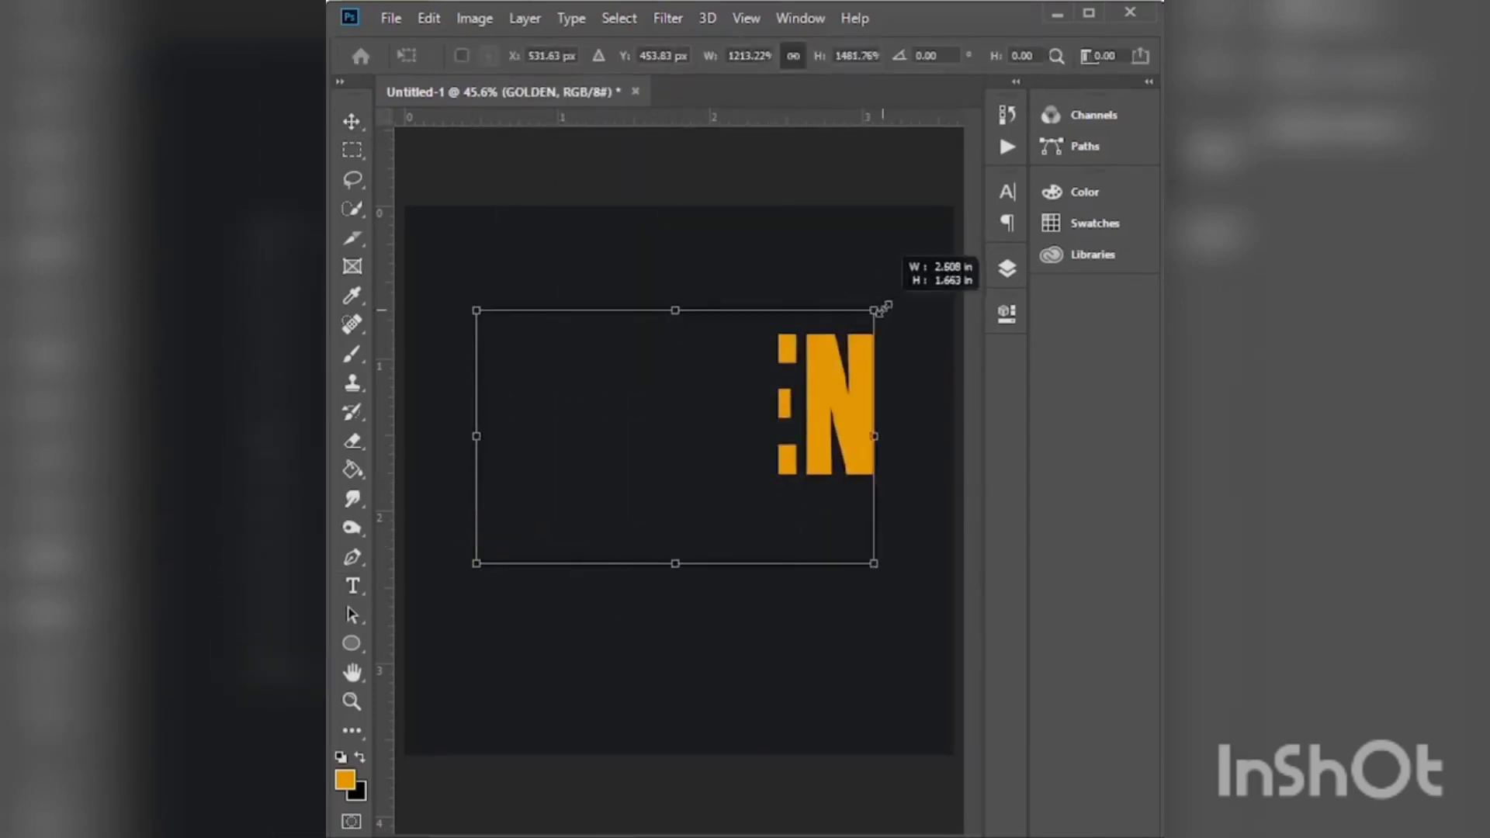
key("Return")
- Show the foil texture and gradient map again and clip both to the GOLDEN text
left_click(1006, 267)
left_click(737, 443)
left_click(885, 466, "alt")
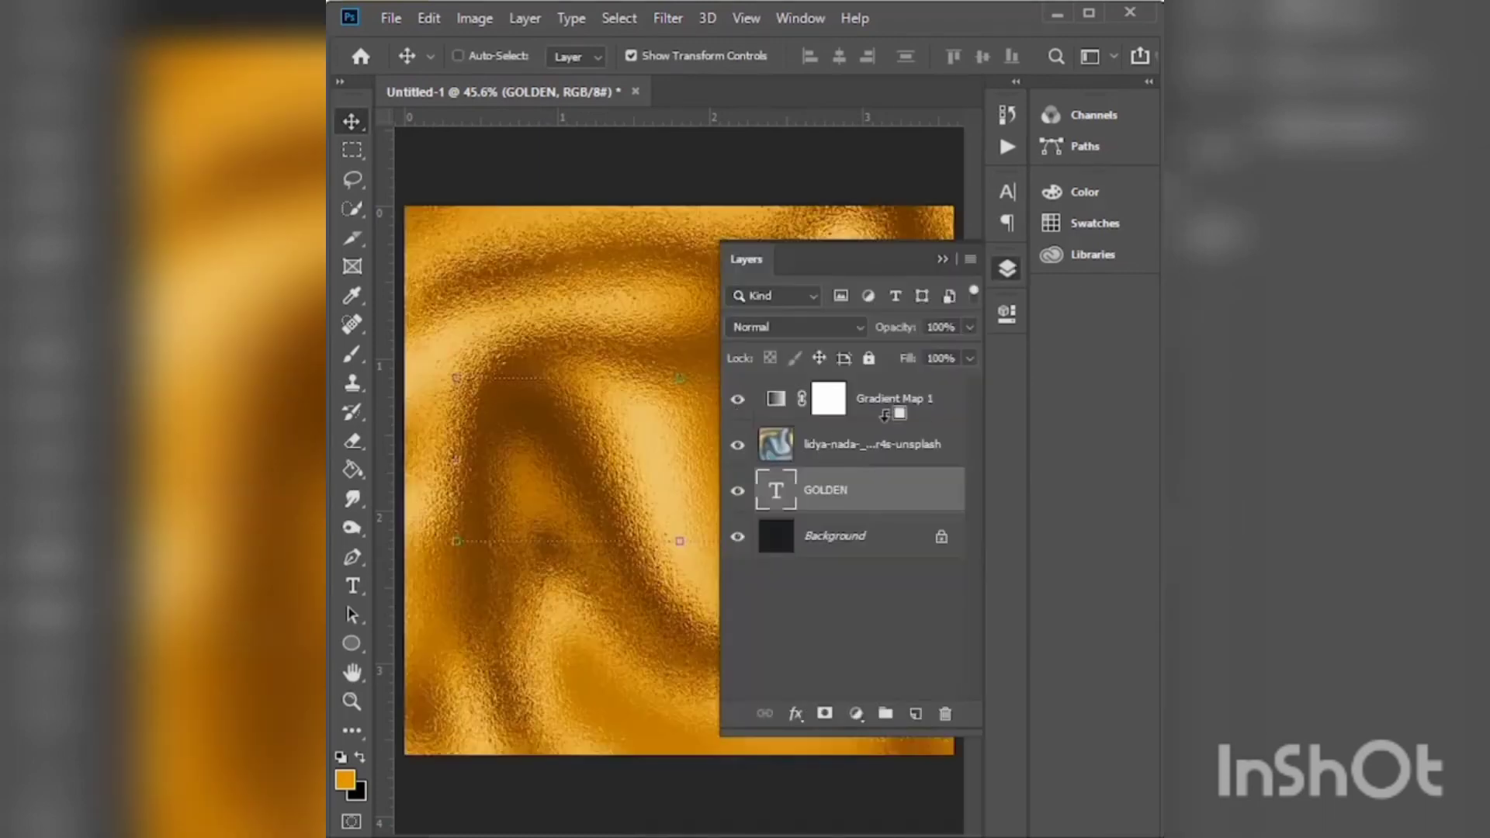
left_click(884, 421, "alt")
left_click(1007, 268)
left_click(882, 540)
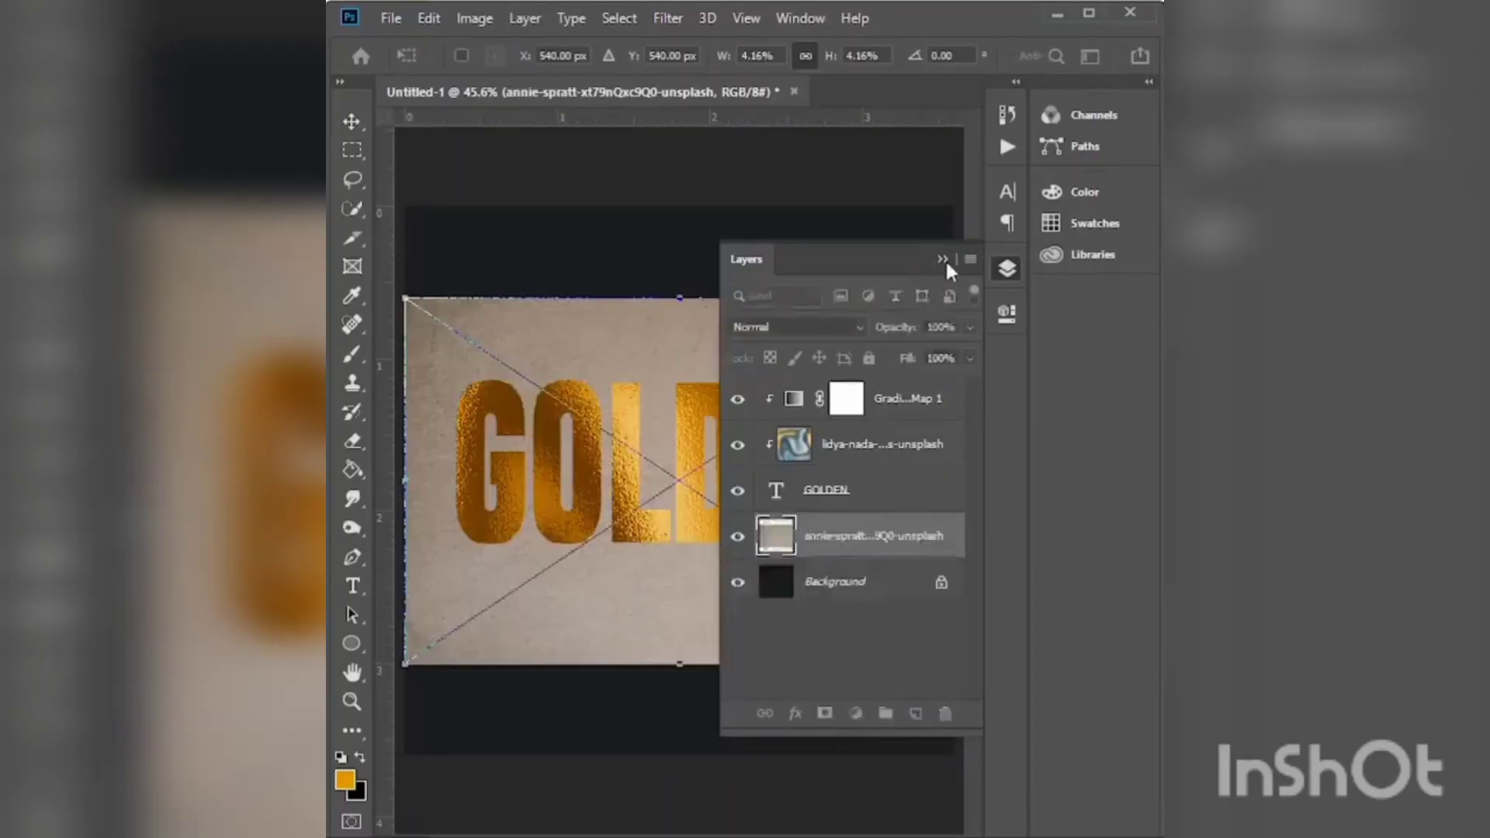
- Enlarge the placed paper photo to cover the canvas and commit it
left_click(942, 259)
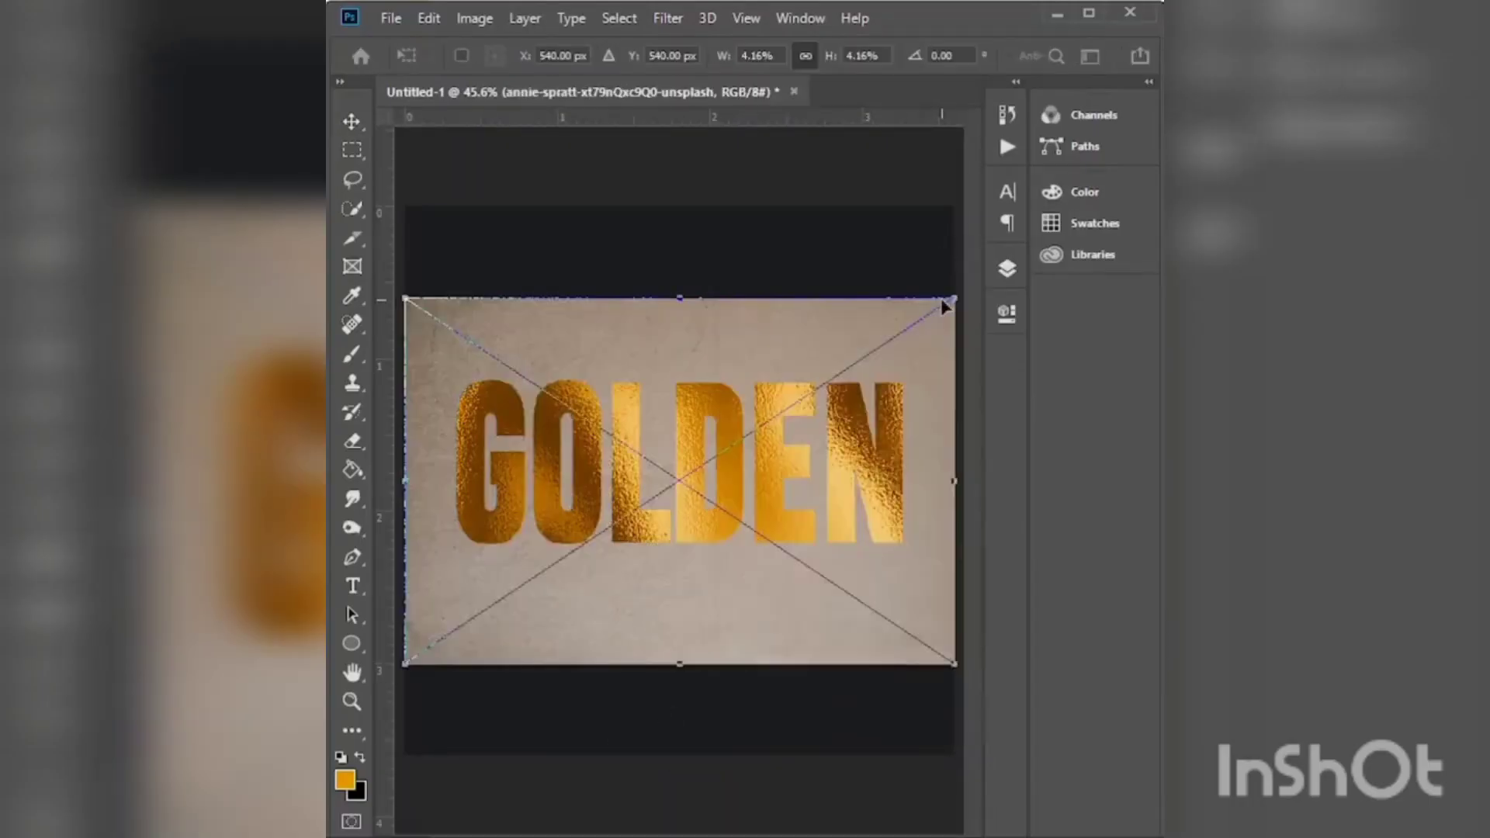
key("ctrl+minus")
left_click_drag(482, 260, 395, 268)
key("Return")
left_click(474, 18)
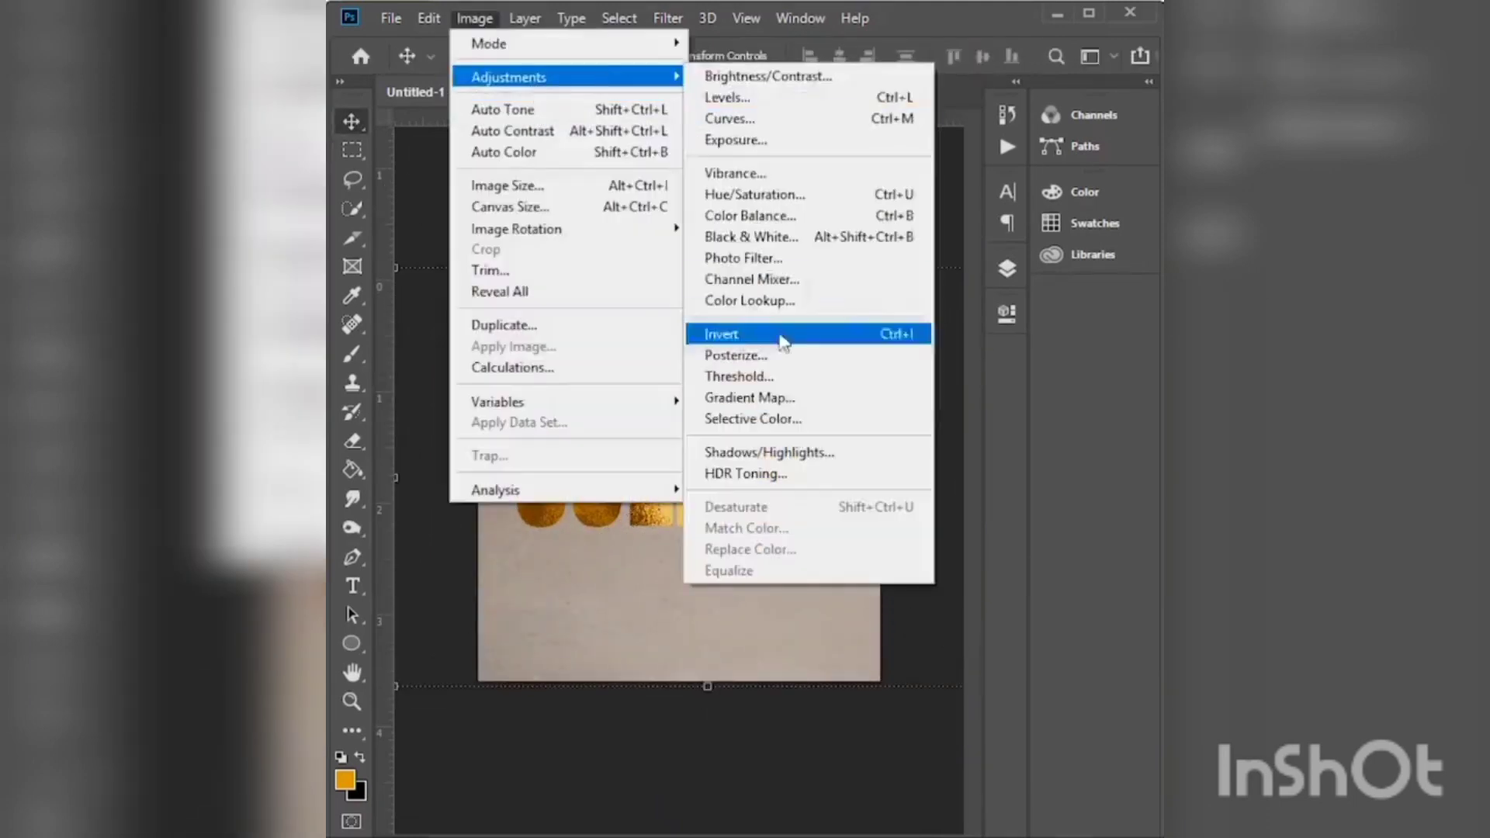
- Darken the paper photo layer with Brightness/Contrast at Brightness -100
left_click(1006, 268)
right_click(919, 535)
left_click(941, 432)
left_click(1006, 268)
left_click(474, 18)
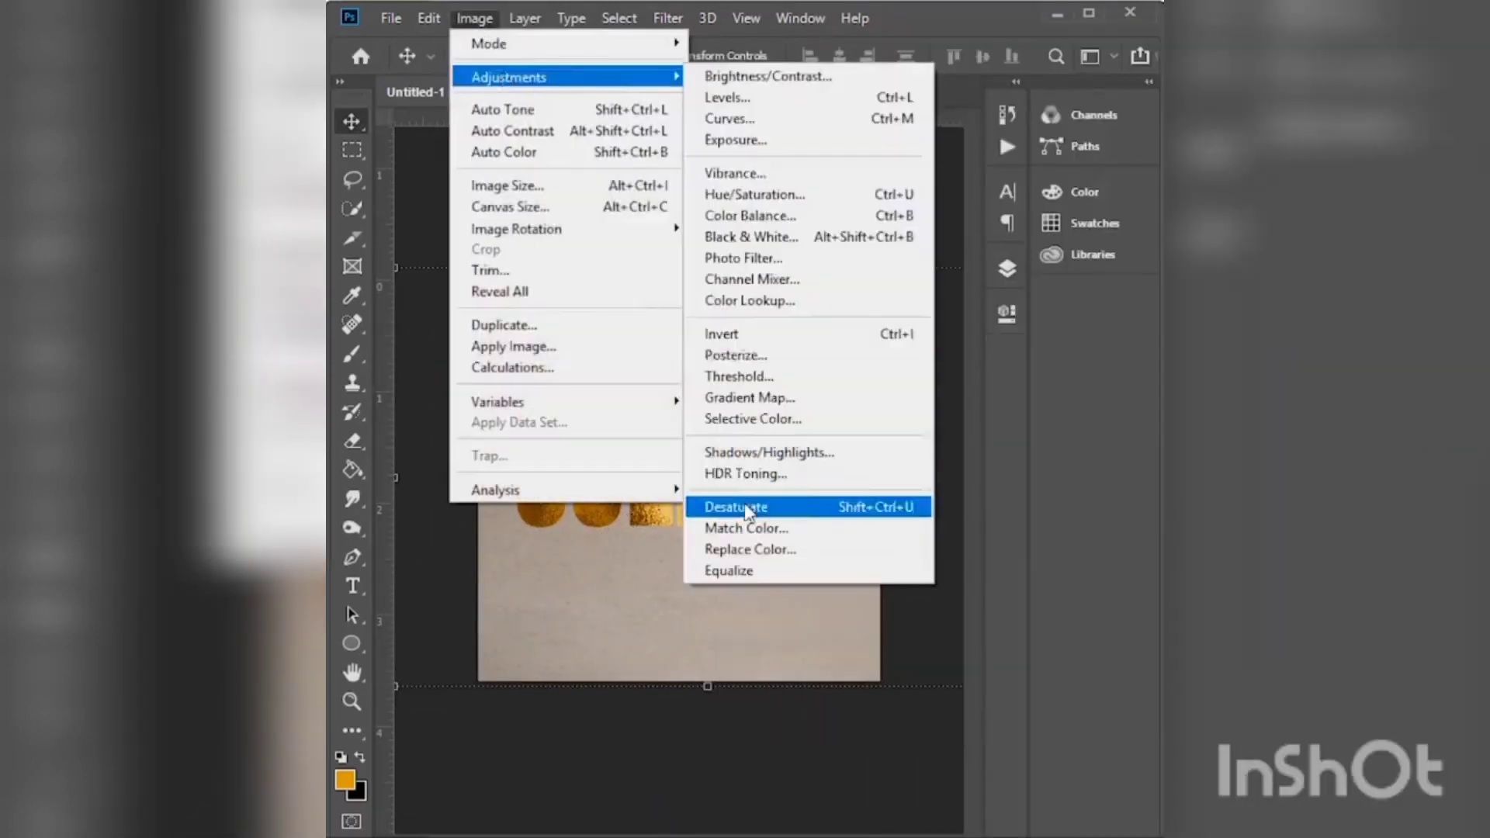
left_click(795, 67)
type("-100")
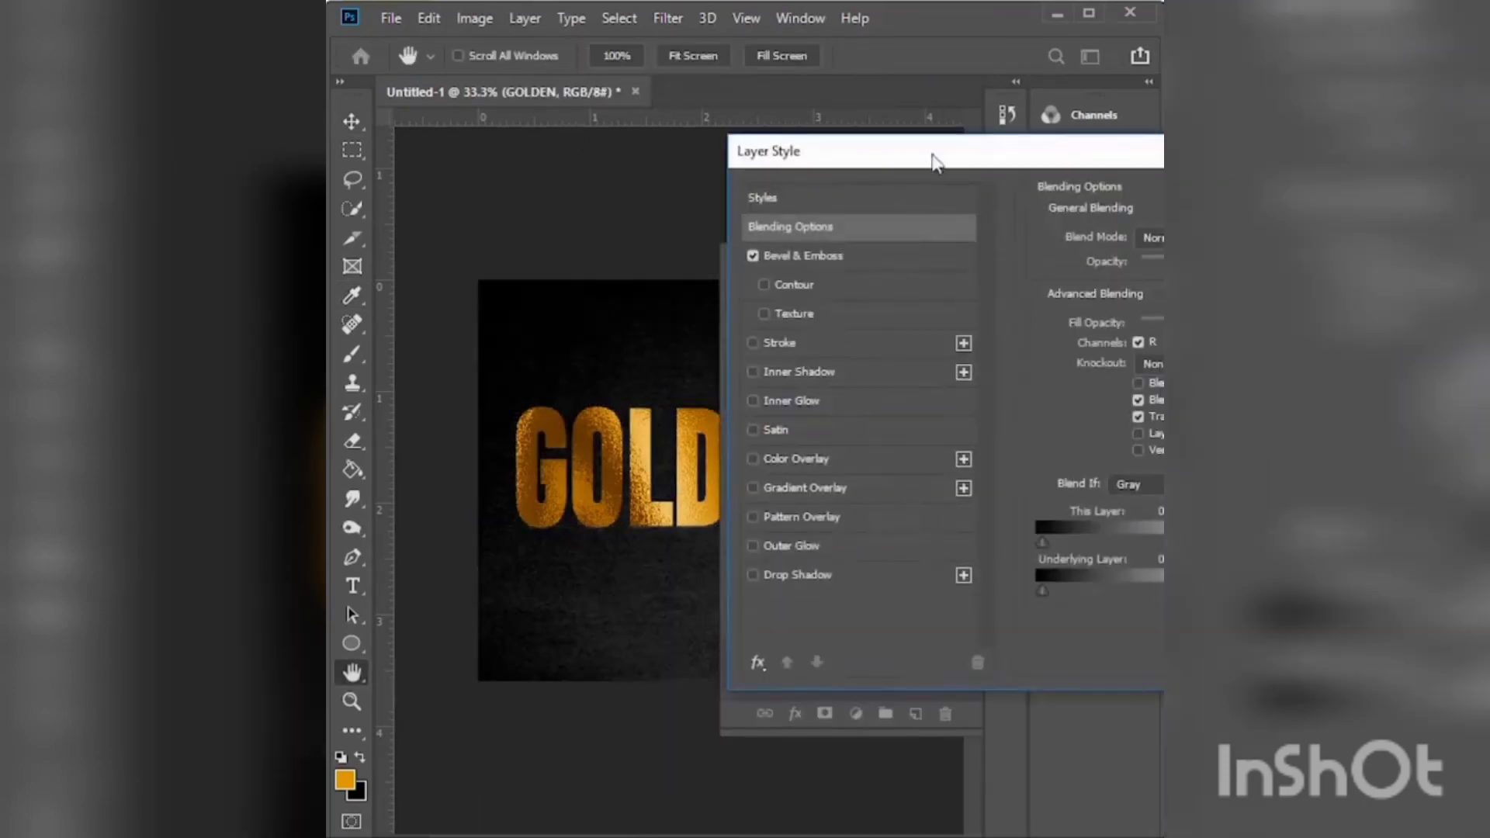
- Give the GOLDEN text a Bevel & Emboss layer style in Outer Bevel mode
left_click_drag(934, 161, 572, 159)
left_click(476, 254)
left_click(815, 235)
left_click(835, 262)
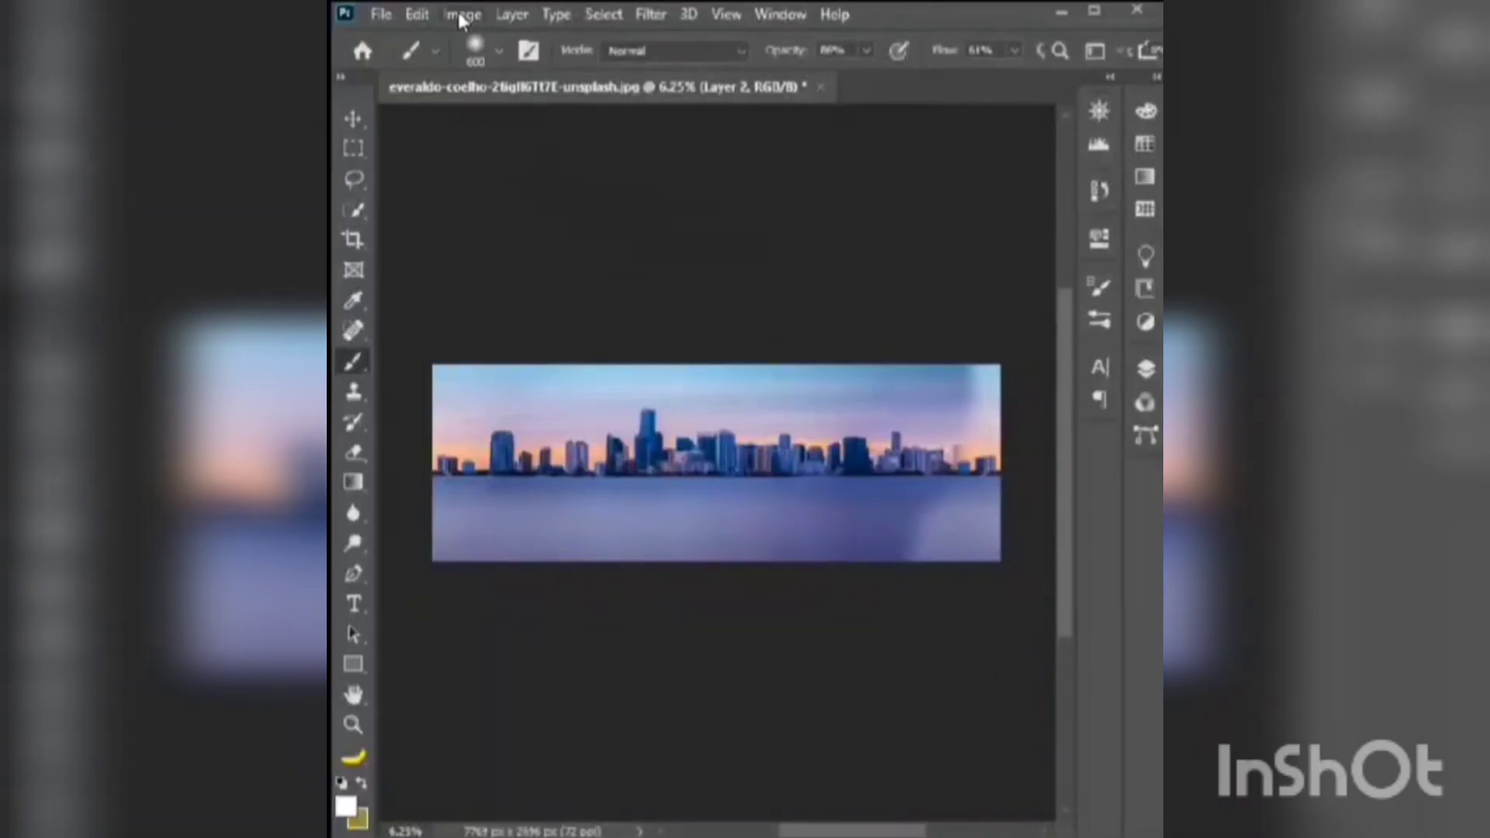
- Resize the skyline image to 2000 × 2000 px with proportions unlinked
left_click(462, 15)
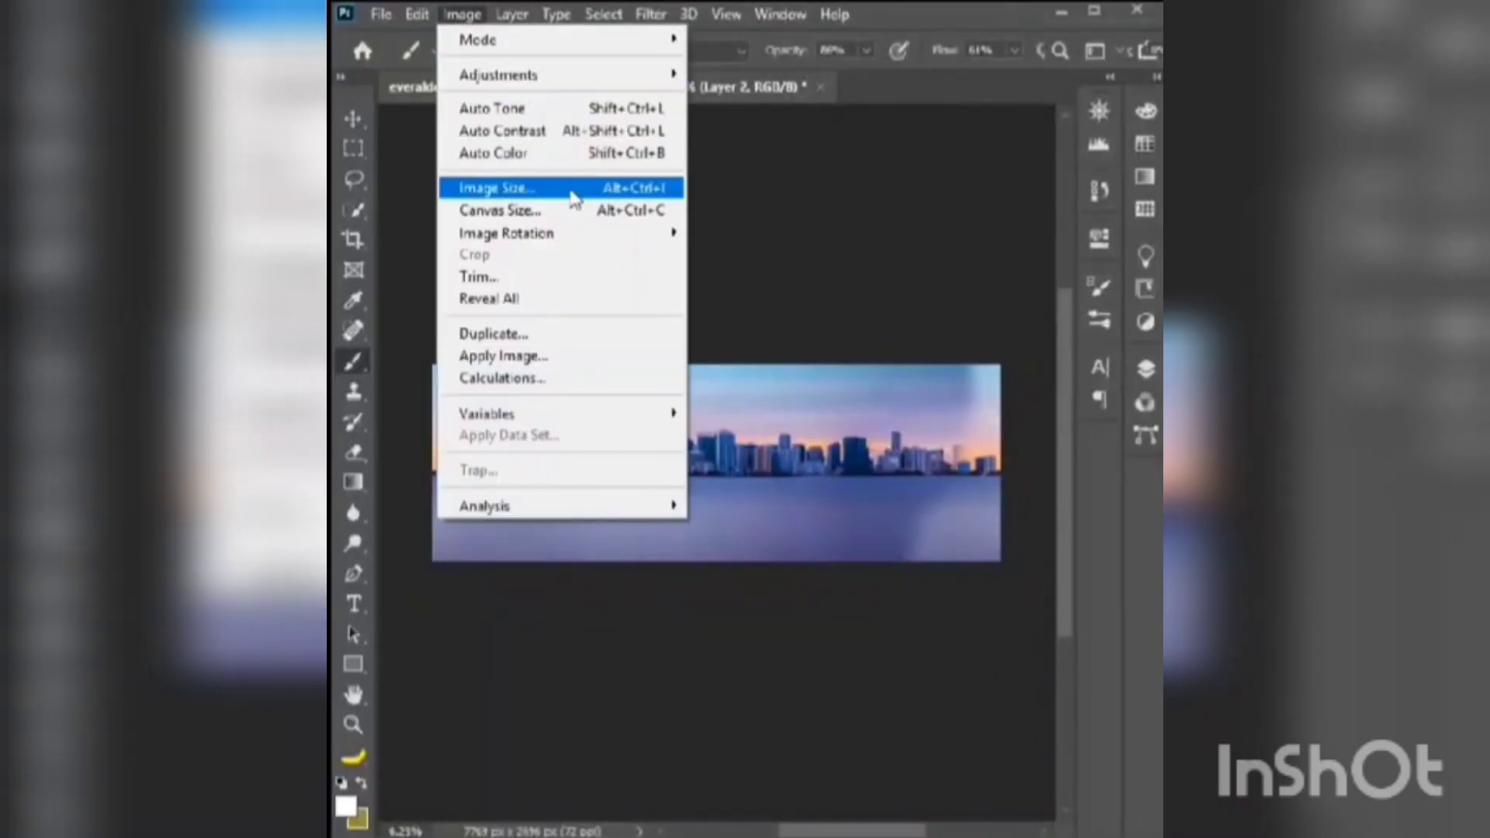
left_click(574, 190)
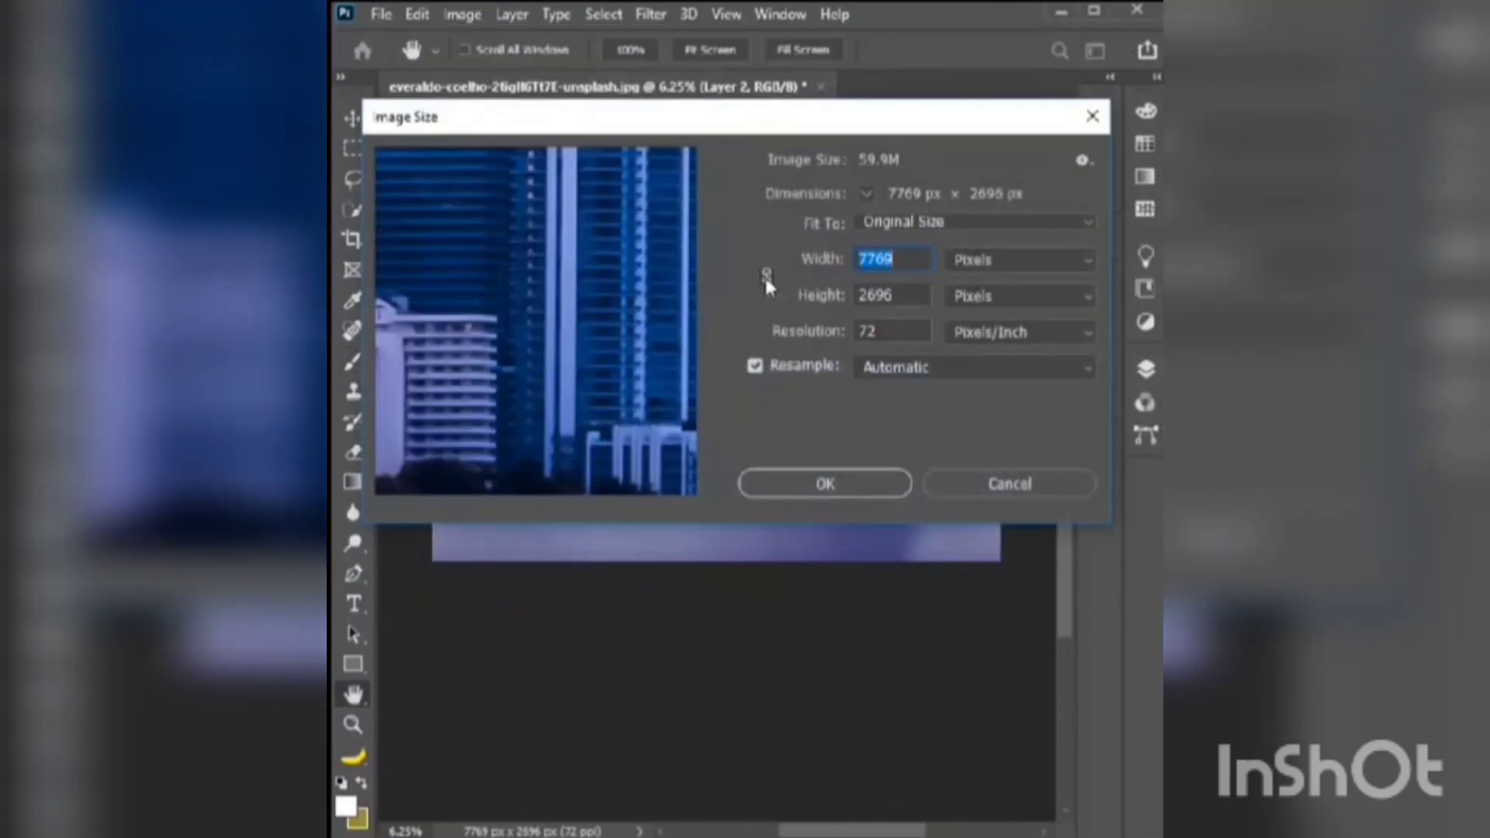
left_click(765, 275)
type("2")
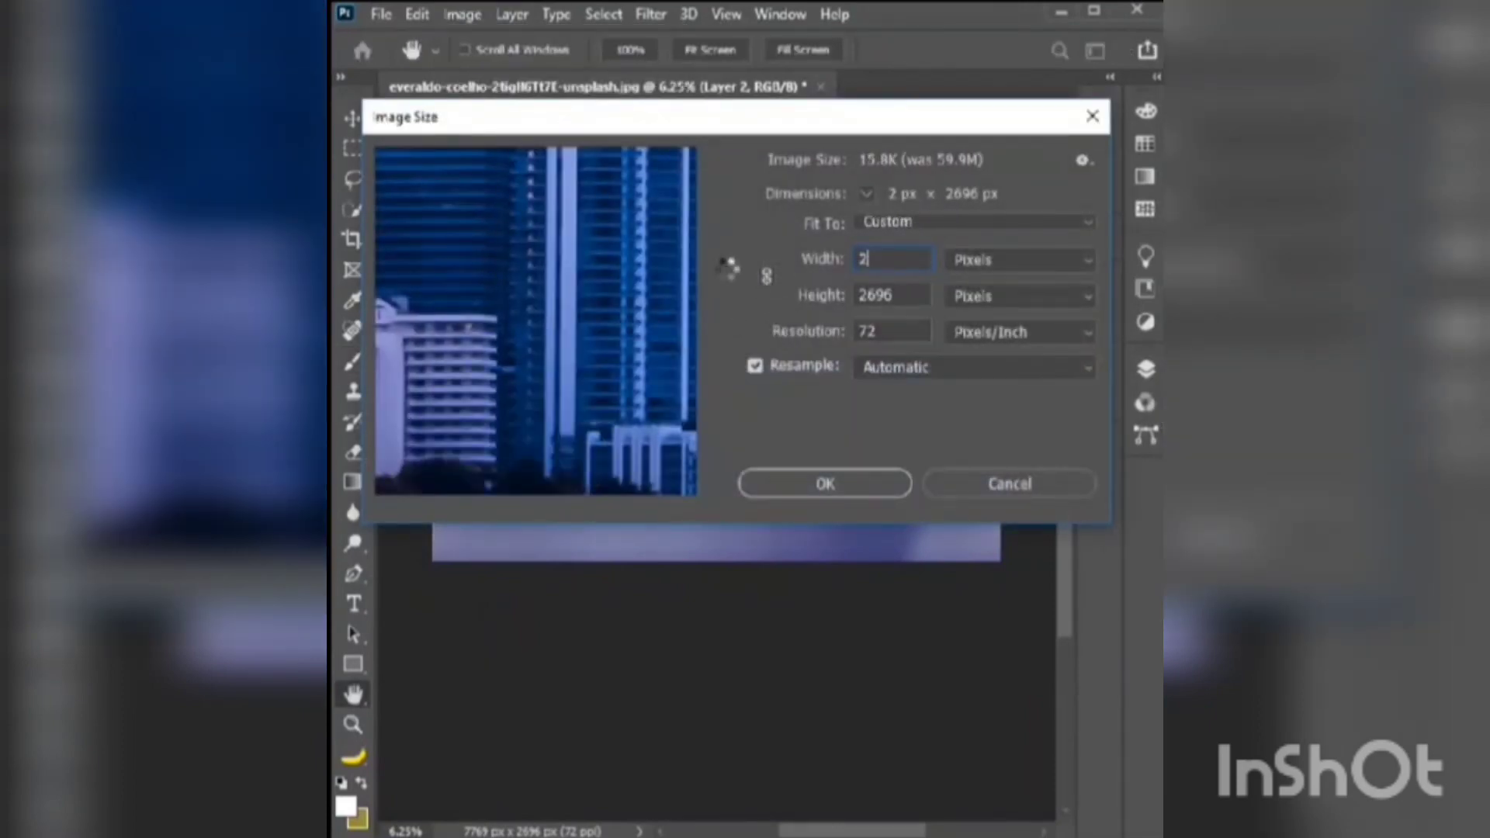
type("0002000")
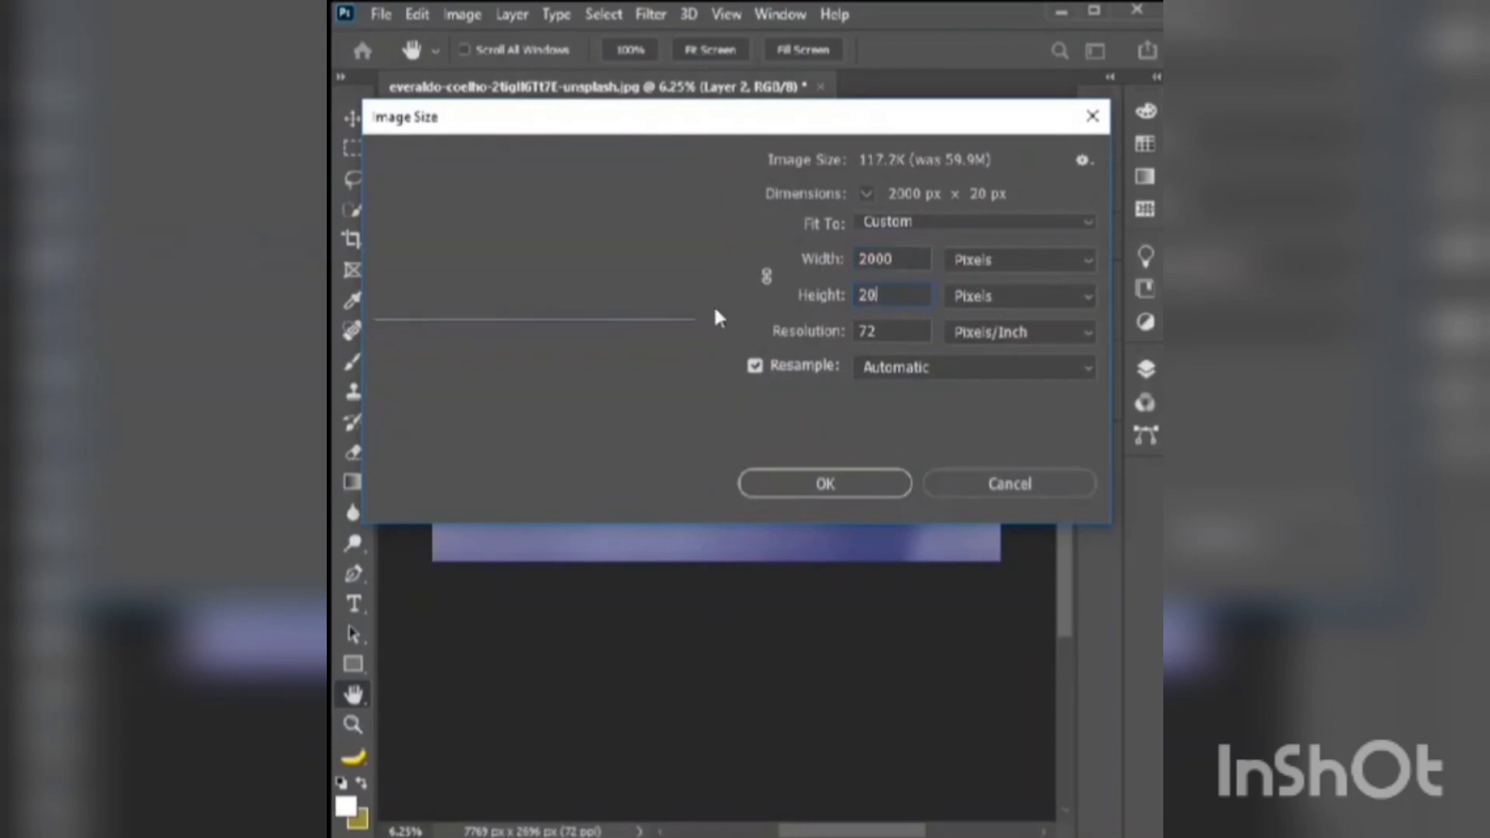
key("Return")
- Flip the skyline layer vertically with Free Transform
key("ctrl+t")
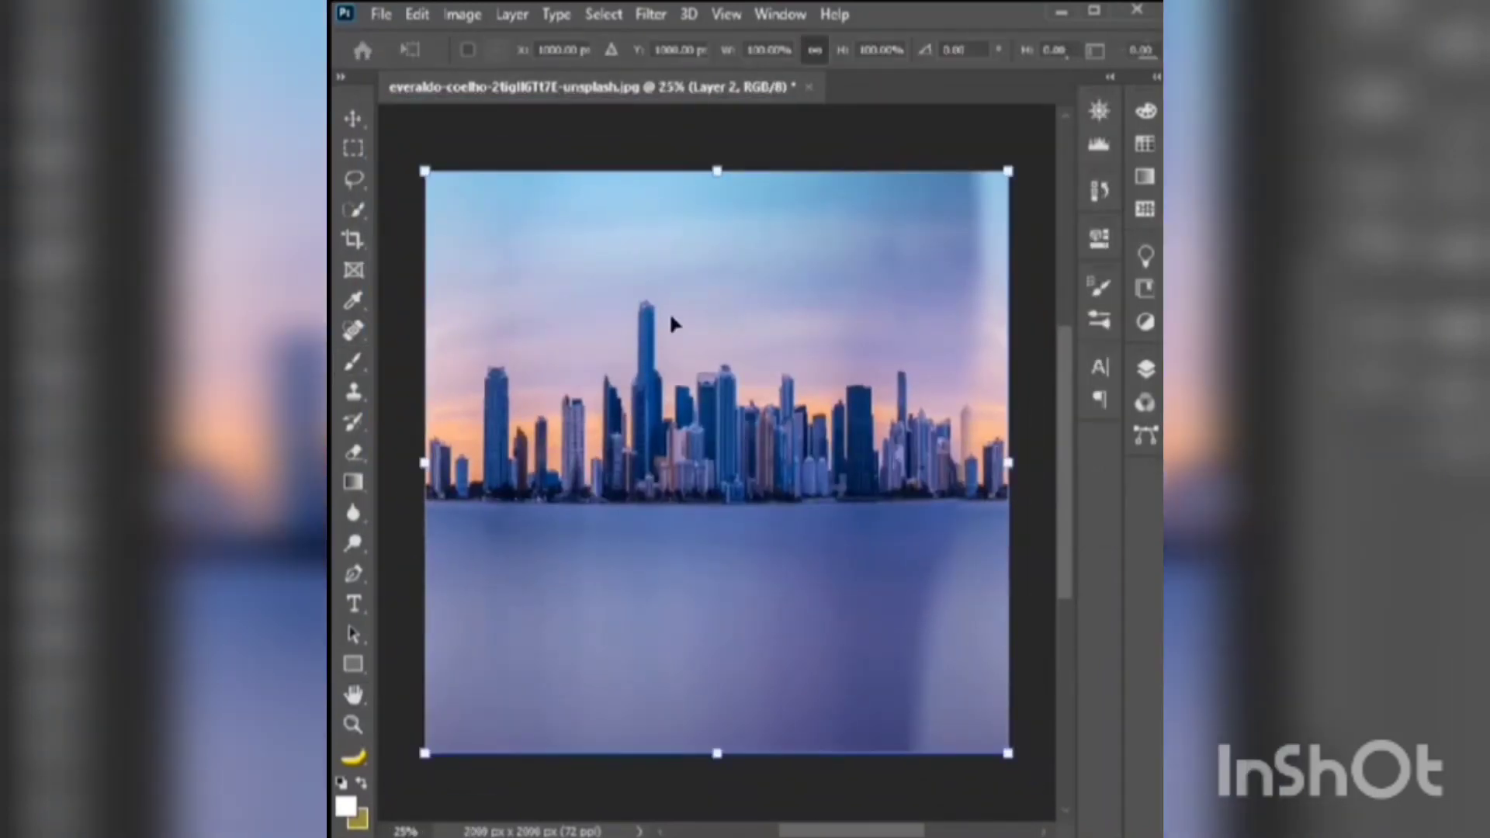
right_click(665, 317)
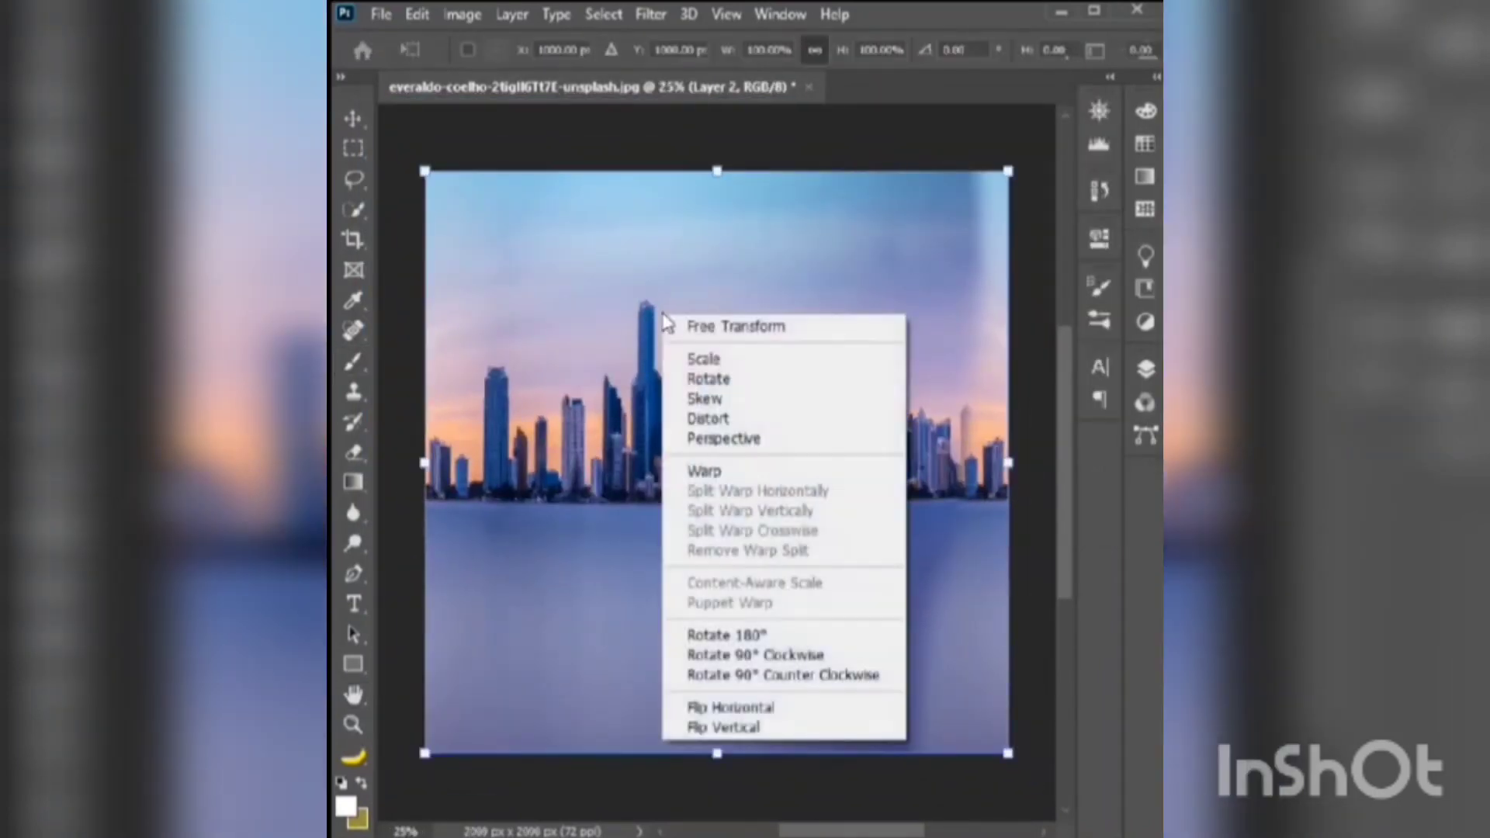
left_click(753, 729)
key("Return")
key("b")
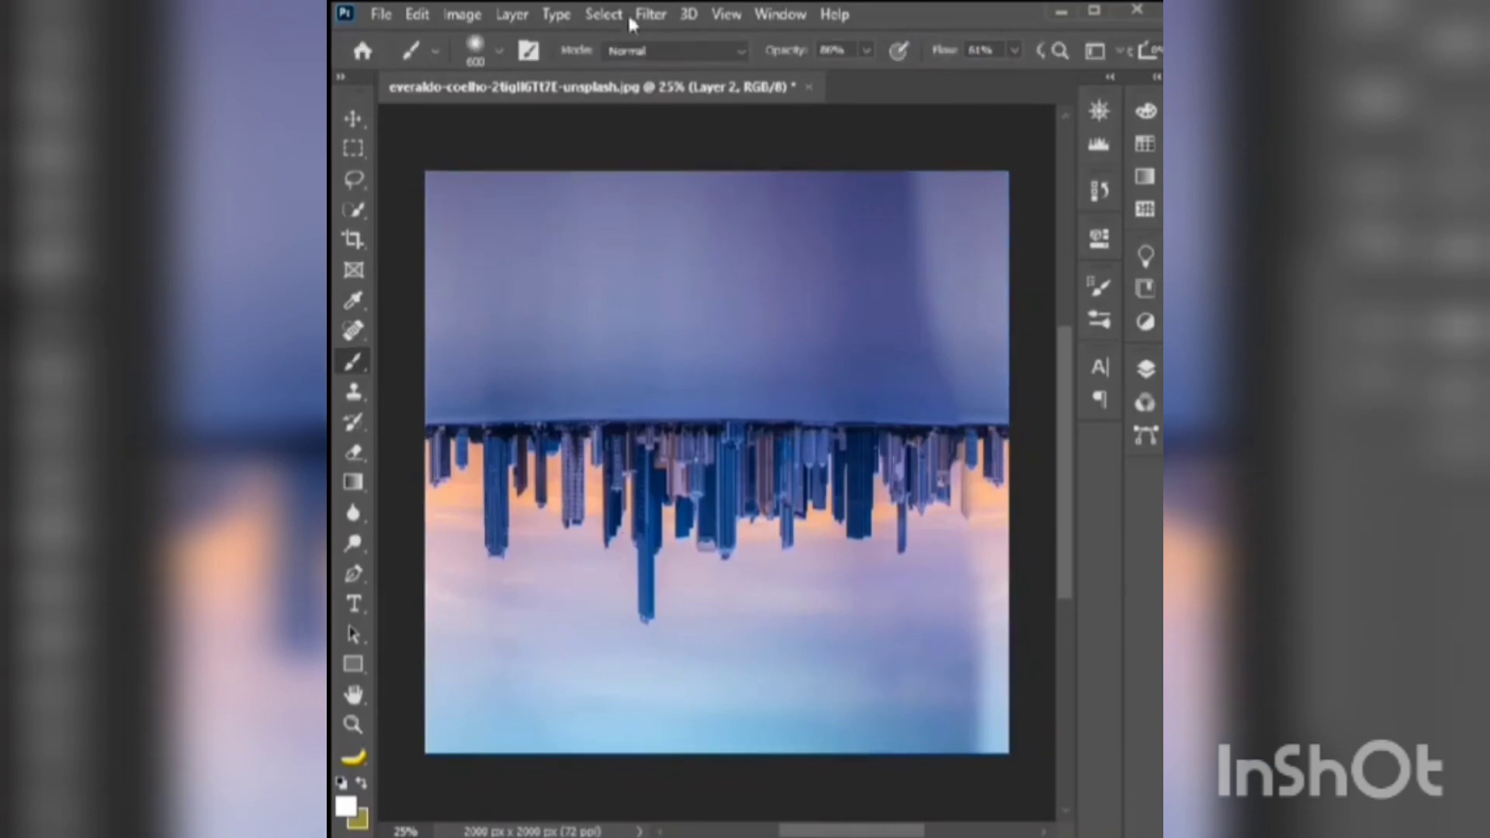
left_click(650, 14)
mouse_move(673, 322)
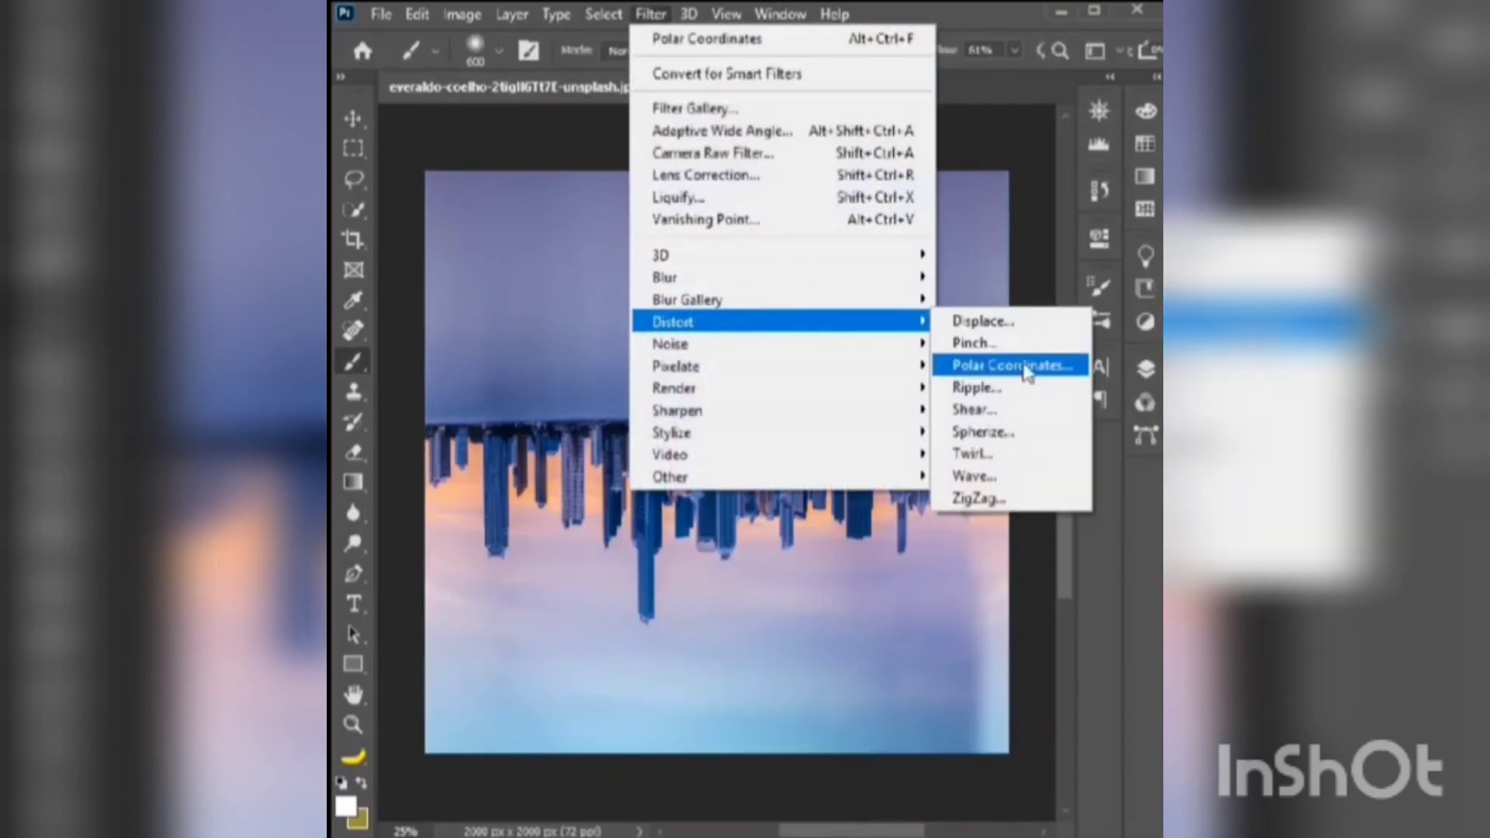
- Apply Polar Coordinates set to Rectangular to Polar, previewing at 12.5%, to curl the skyline into a tiny planet
left_click(1006, 370)
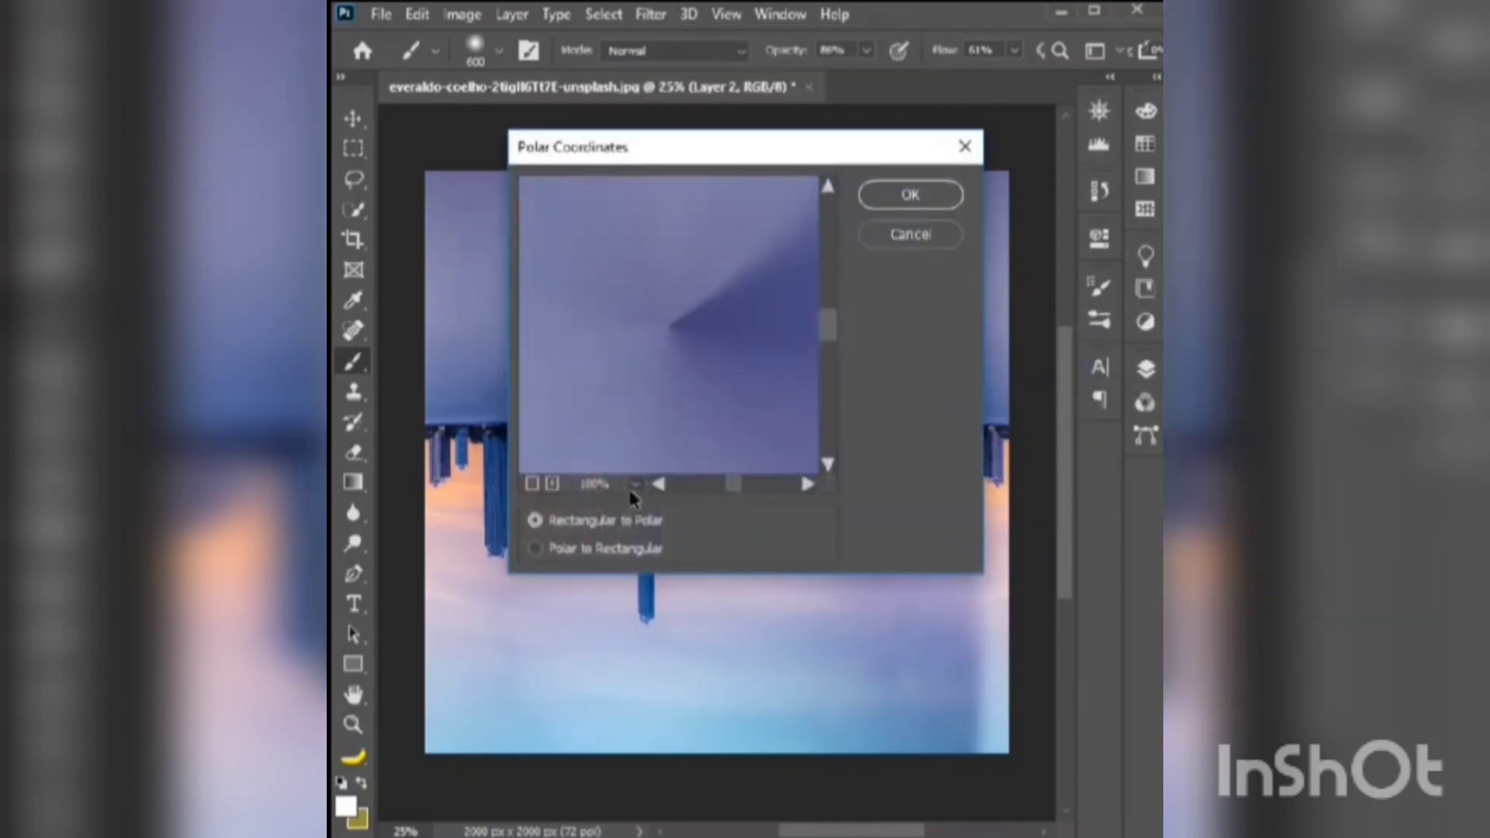
left_click(635, 485)
left_click(614, 135)
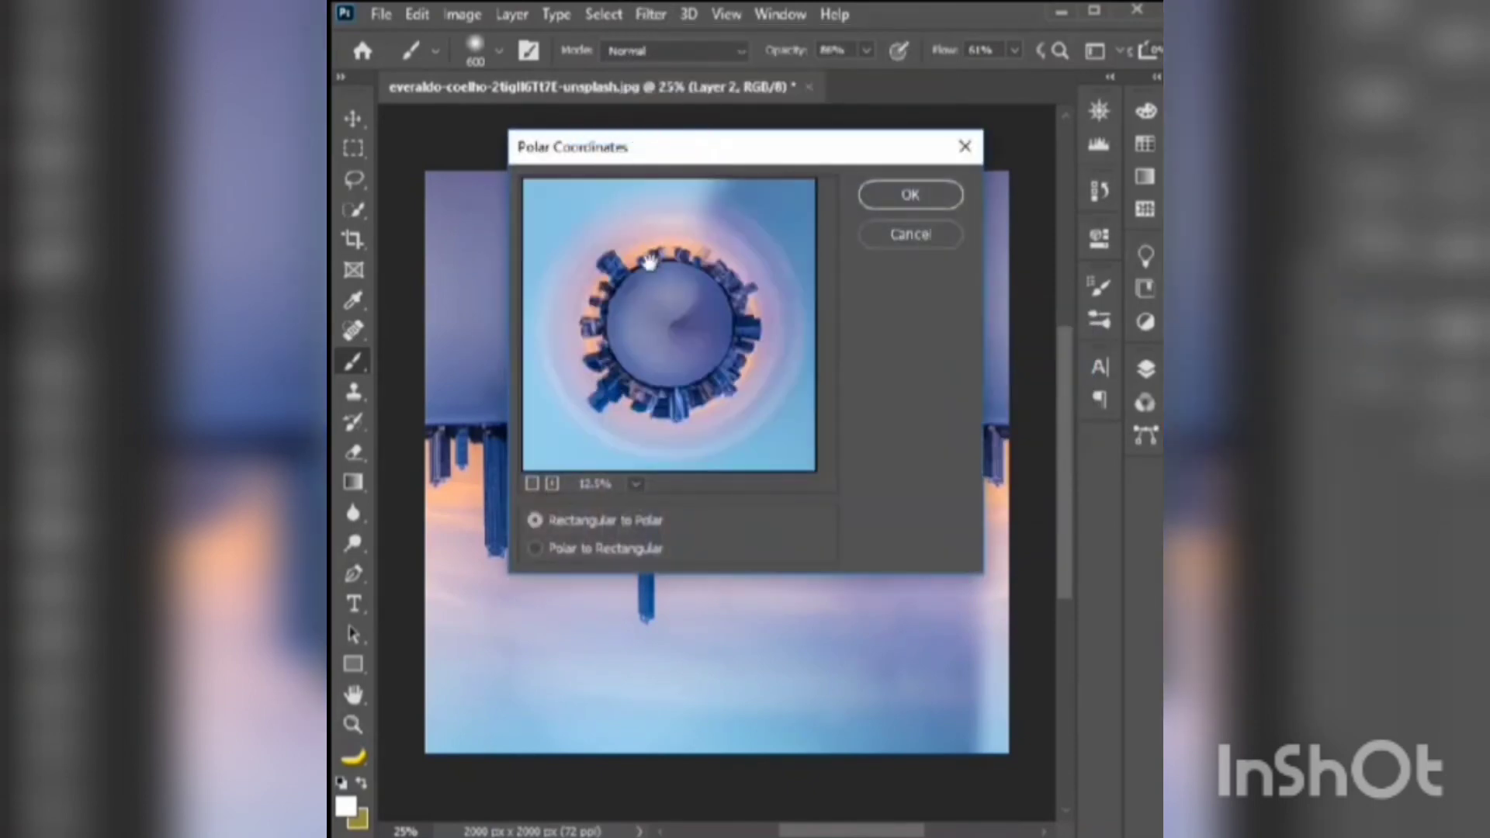
left_click(911, 194)
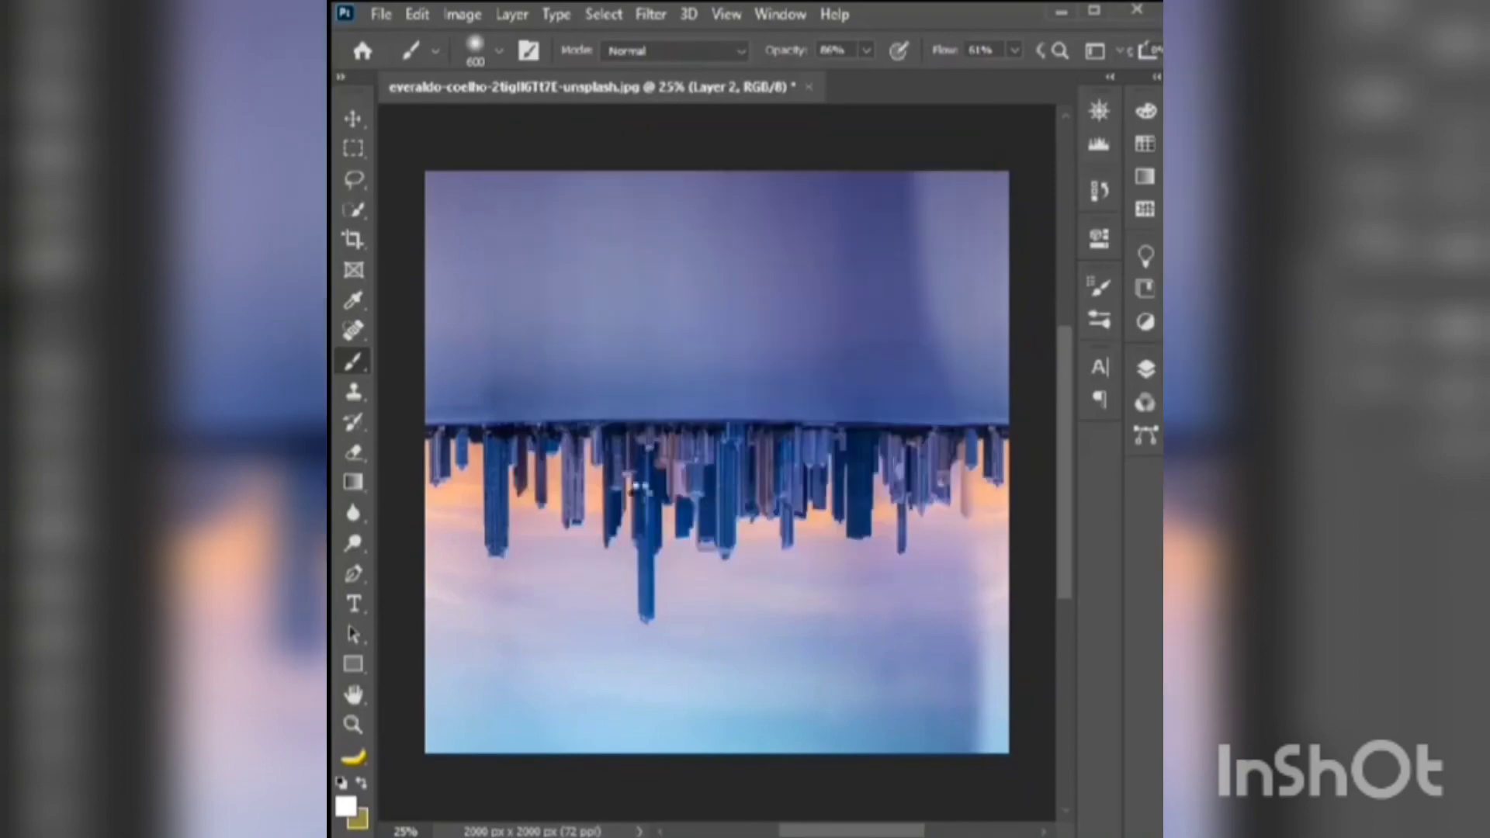